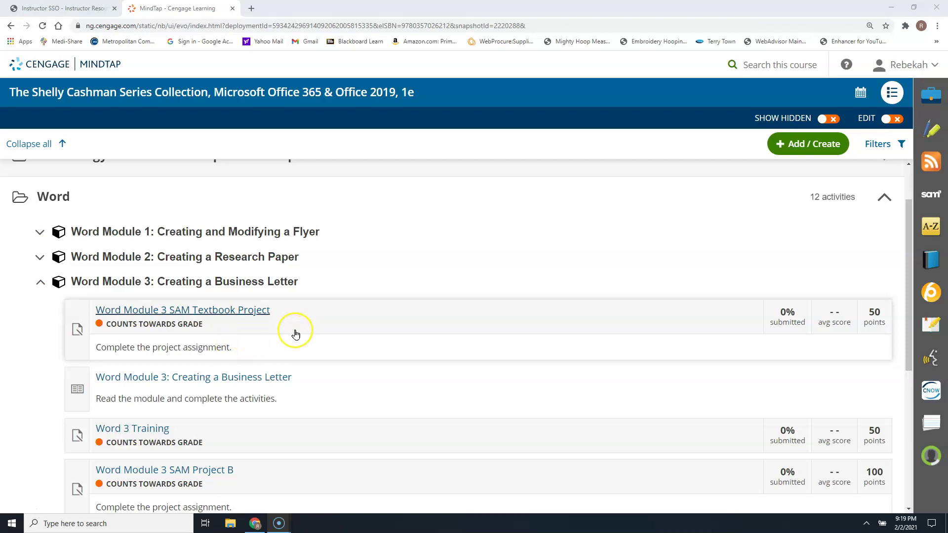
- Open the Word Module 3 SAM Textbook Project, start it and return to its Step 1 file download page
{"action": "left_click", "coordinate": [178, 315]}
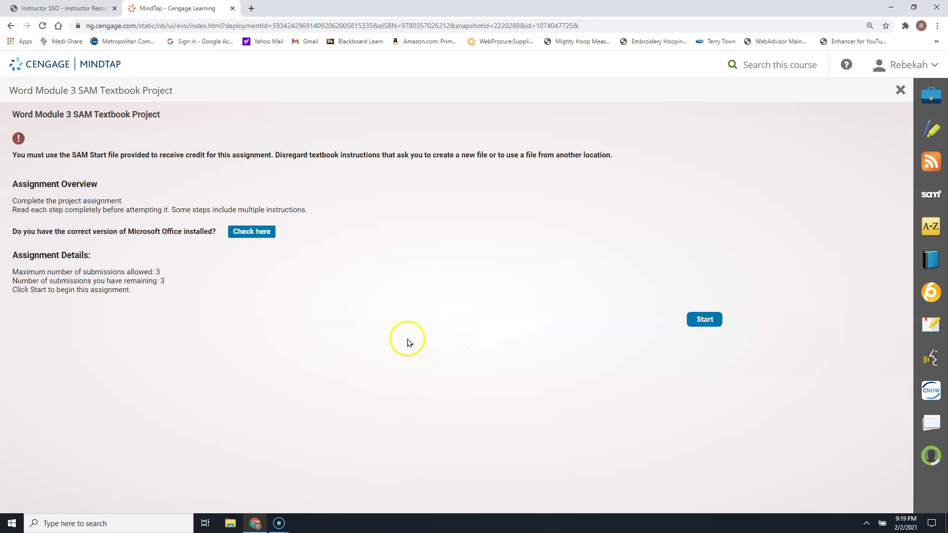
{"action": "left_click", "coordinate": [704, 321]}
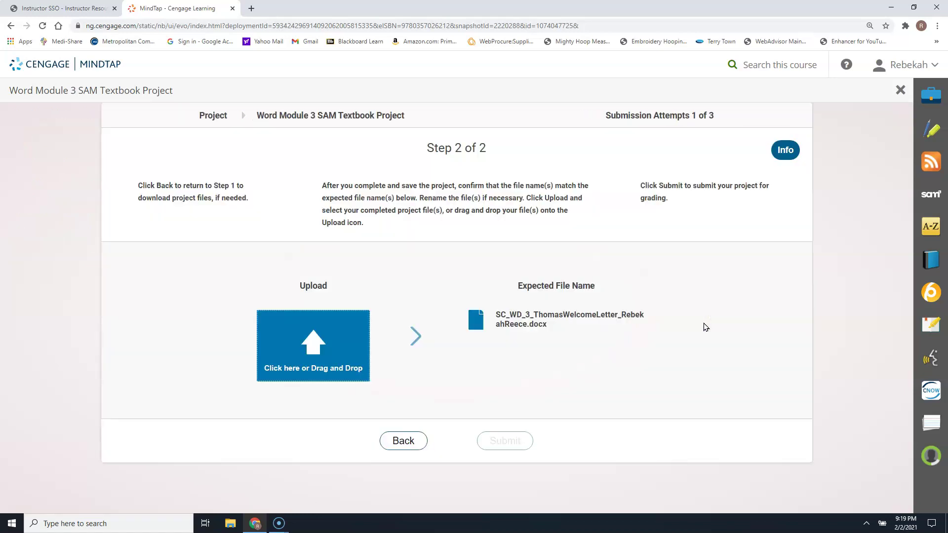
{"action": "left_click", "coordinate": [393, 440]}
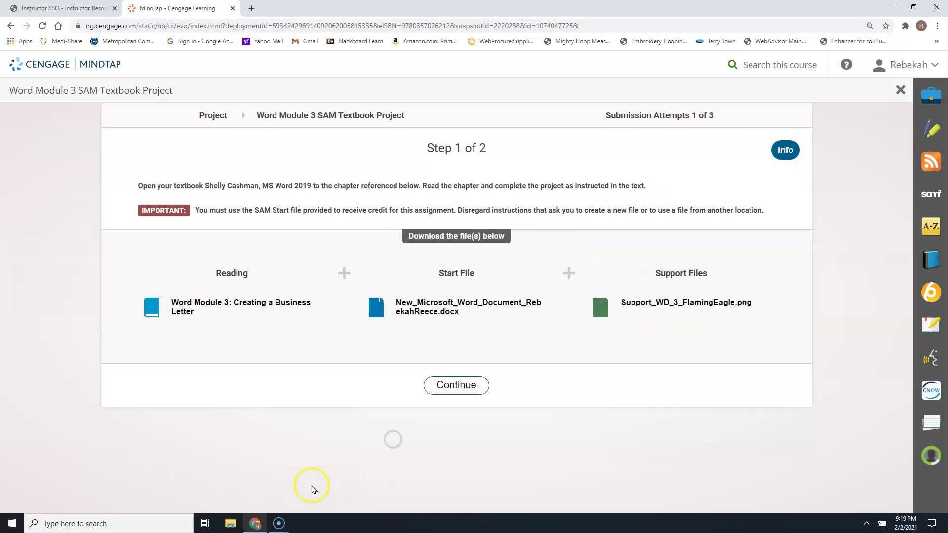
- Download the project's Word start file and the Support_WD_3_FlamingEagle.png support file to the Downloads folder
{"action": "left_click", "coordinate": [446, 309]}
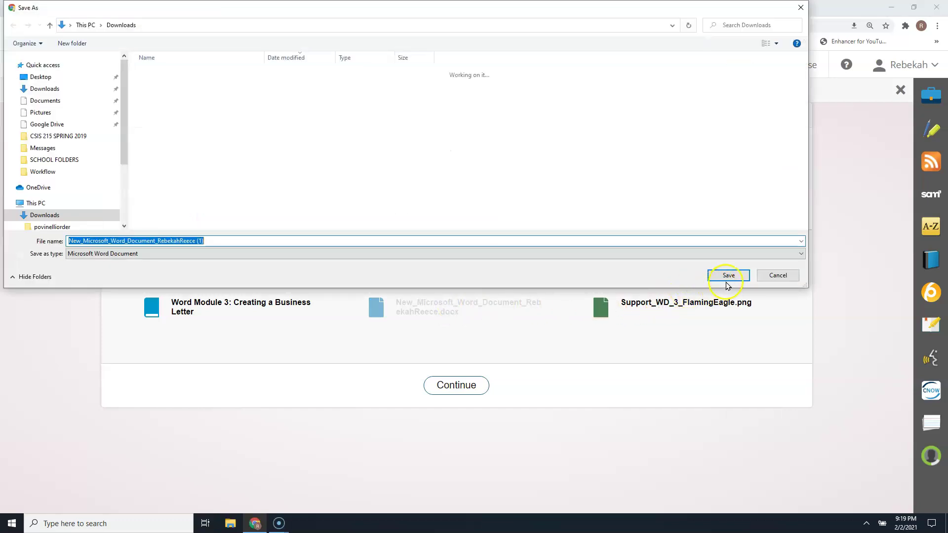
{"action": "left_click", "coordinate": [726, 275]}
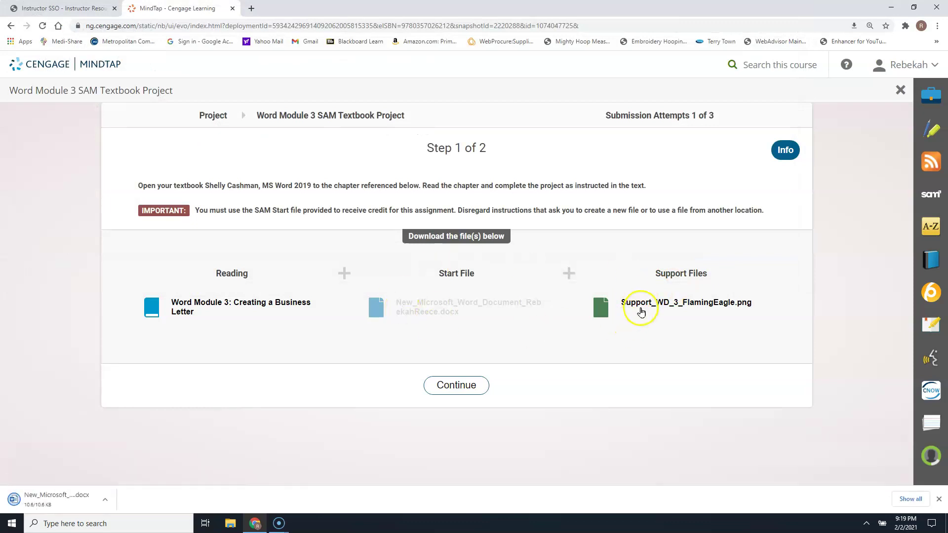
{"action": "left_click", "coordinate": [644, 306]}
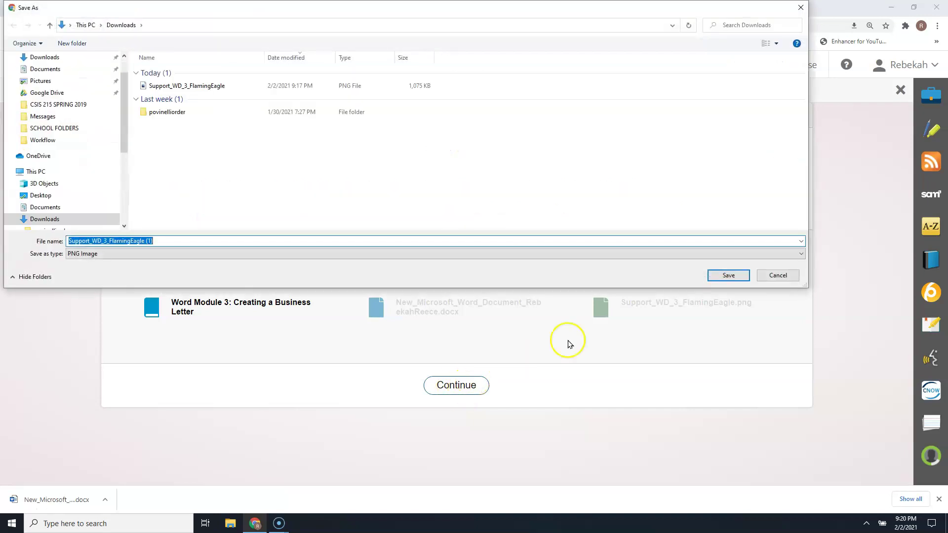
{"action": "left_click", "coordinate": [727, 275]}
- Continue to Step 2, copy the full expected file name of the project document, and close the assignment
{"action": "left_click", "coordinate": [443, 389]}
{"action": "left_click_drag", "start_coordinate": [493, 316], "coordinate": [515, 324]}
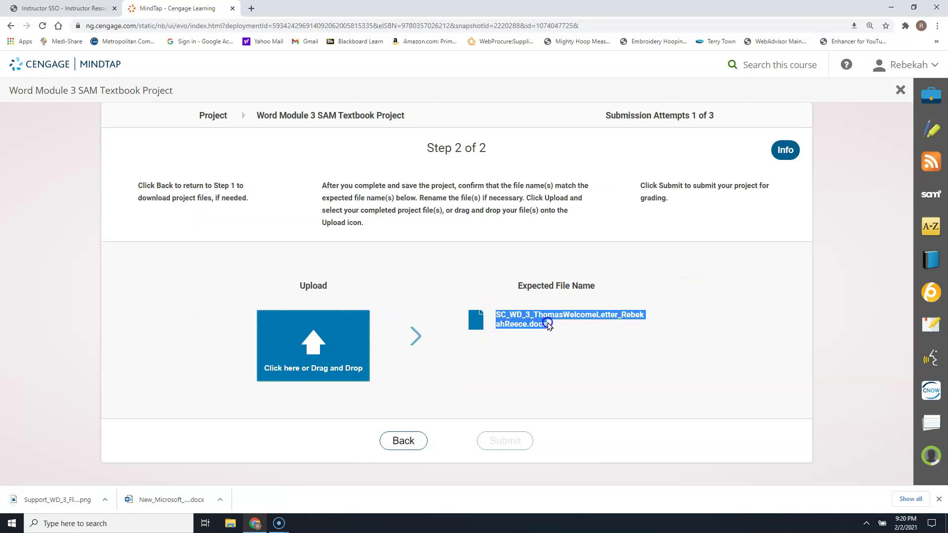
{"action": "key", "text": "ctrl+c"}
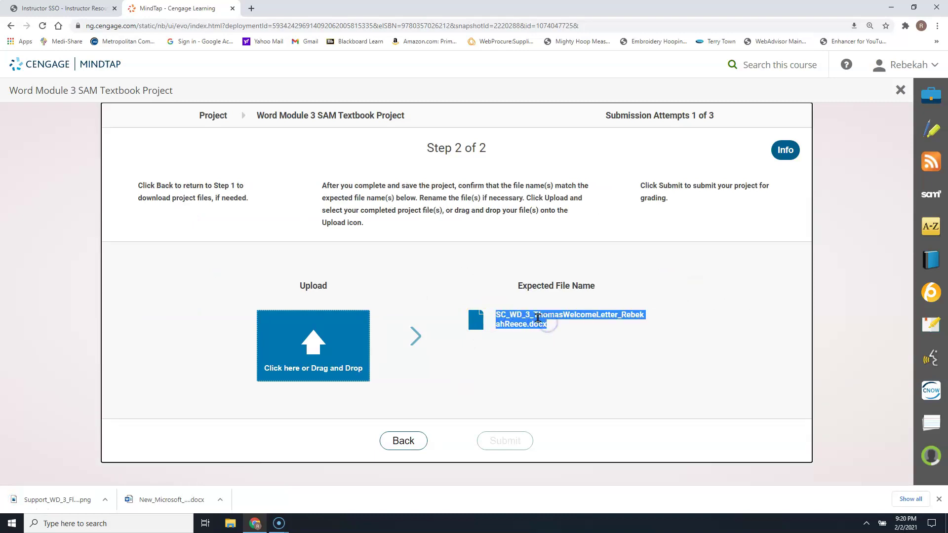
{"action": "right_click", "coordinate": [527, 317]}
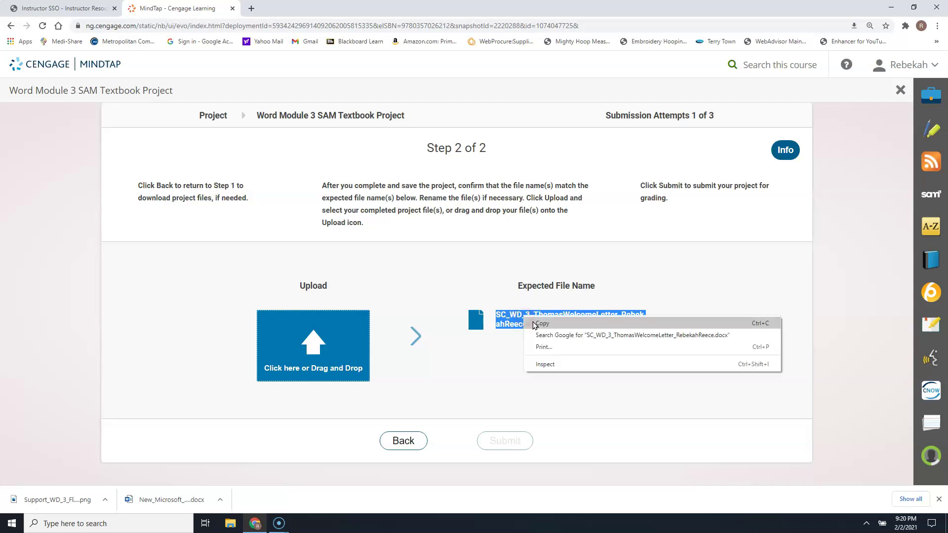
{"action": "left_click", "coordinate": [532, 322]}
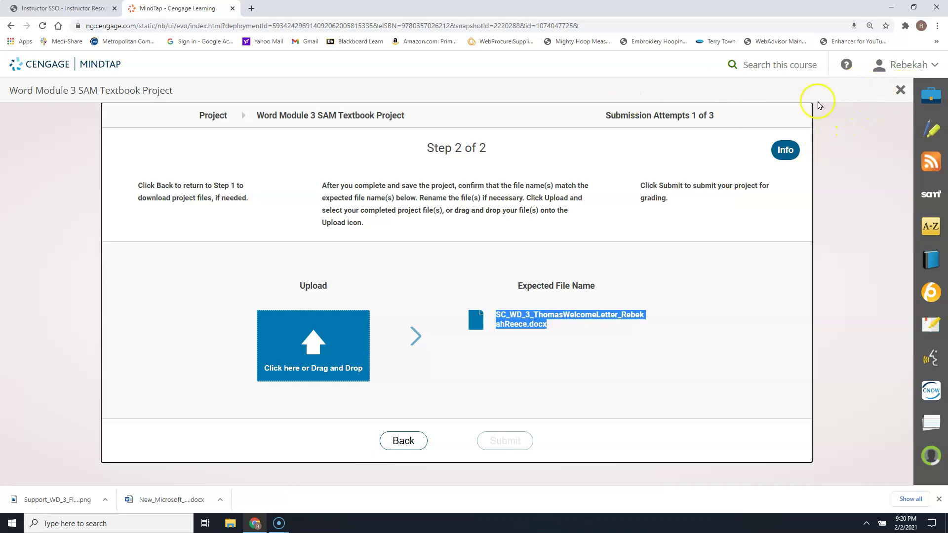
{"action": "left_click", "coordinate": [899, 91]}
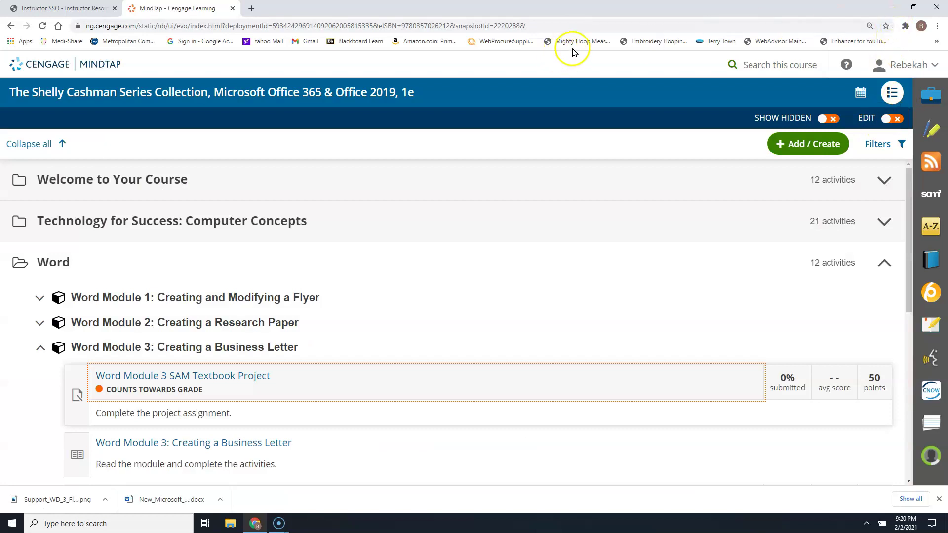
- Minimize the browser and launch Microsoft Word
{"action": "left_click", "coordinate": [892, 7]}
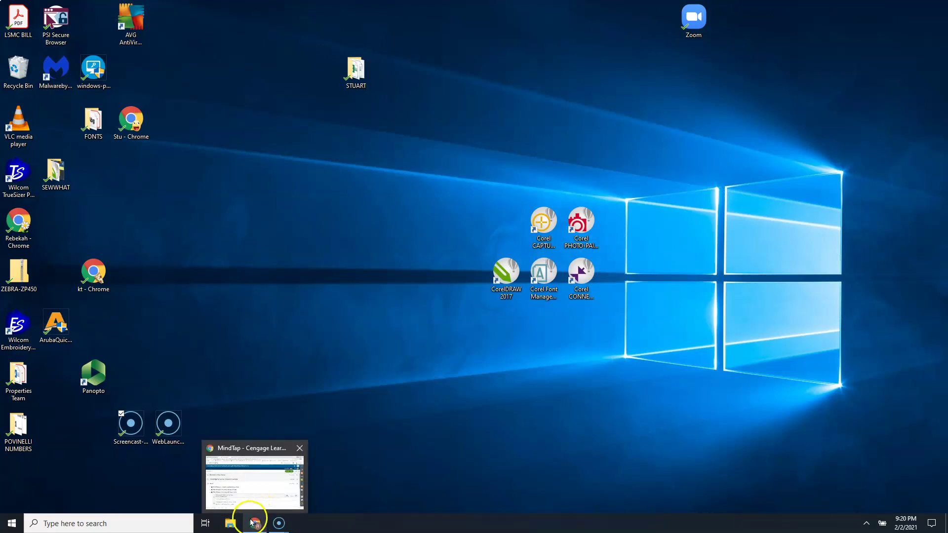
{"action": "left_click", "coordinate": [13, 524]}
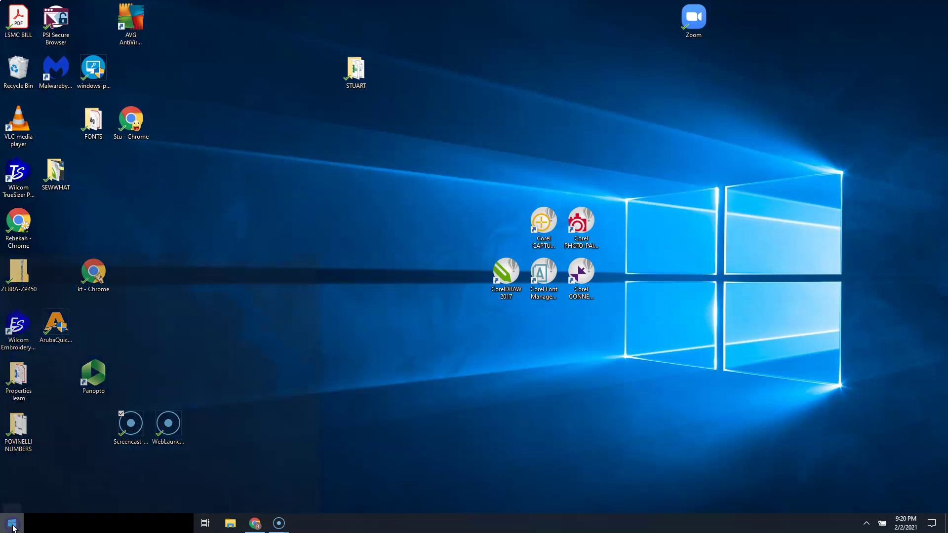
{"action": "left_click", "coordinate": [178, 397]}
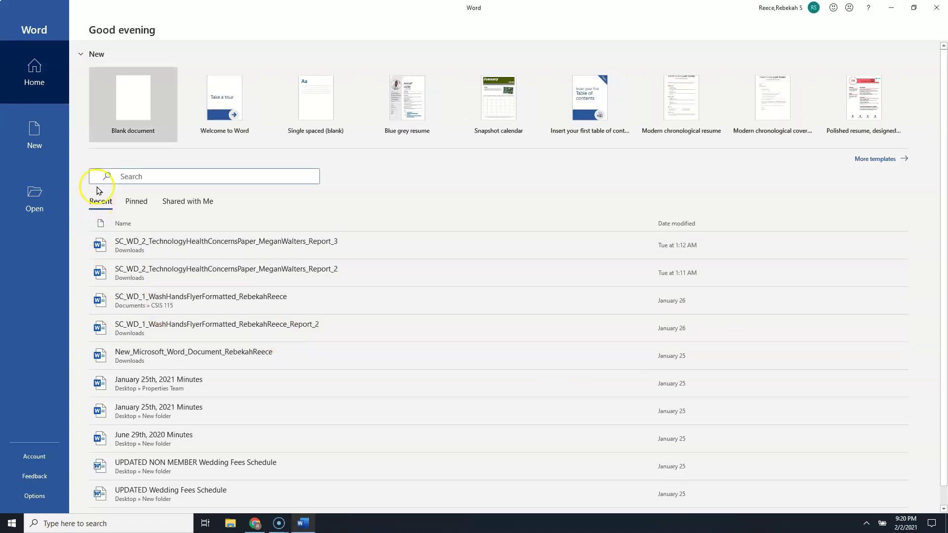
- Open the newly downloaded New_Microsoft_Word_Document start file from the Downloads folder and enable editing
{"action": "left_click", "coordinate": [41, 196]}
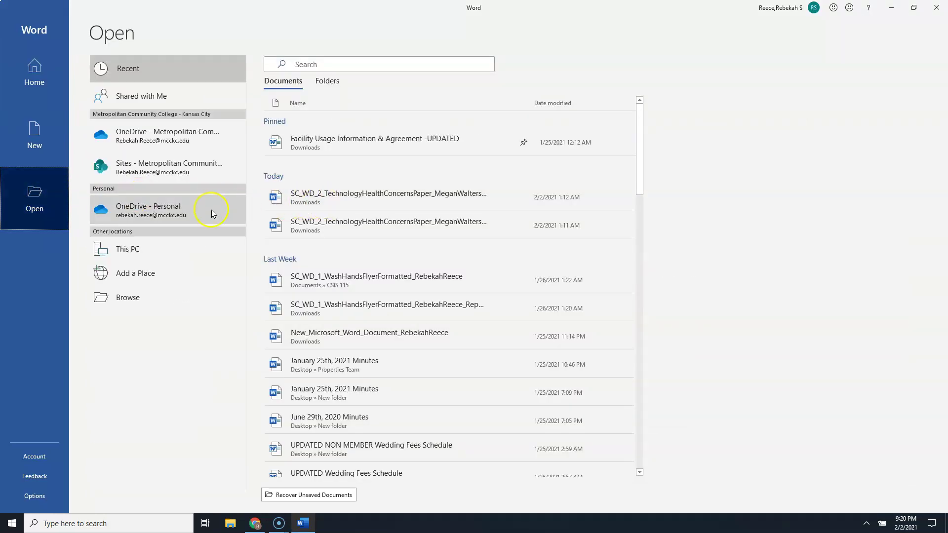
{"action": "left_click", "coordinate": [135, 299]}
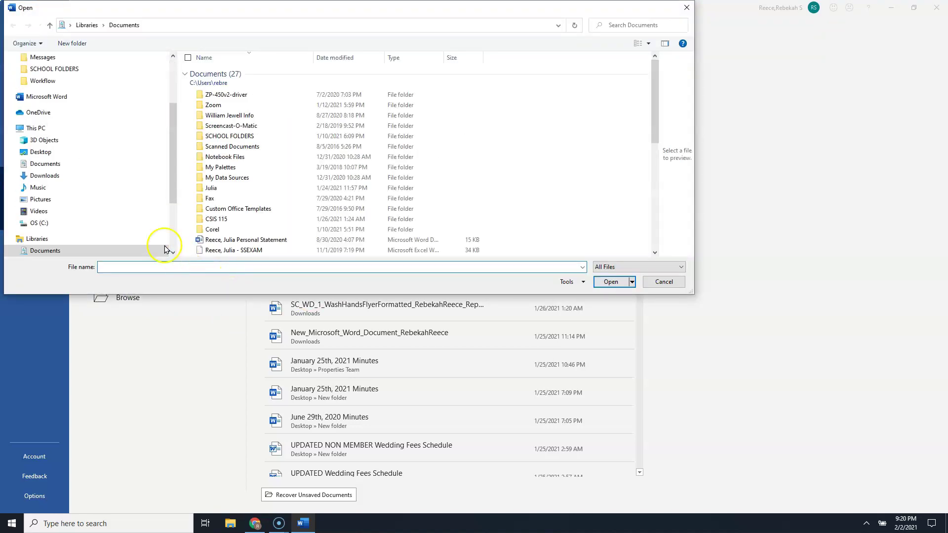
{"action": "scroll", "coordinate": [58, 101], "scroll_direction": "up", "scroll_amount": 3}
{"action": "left_click", "coordinate": [51, 86]}
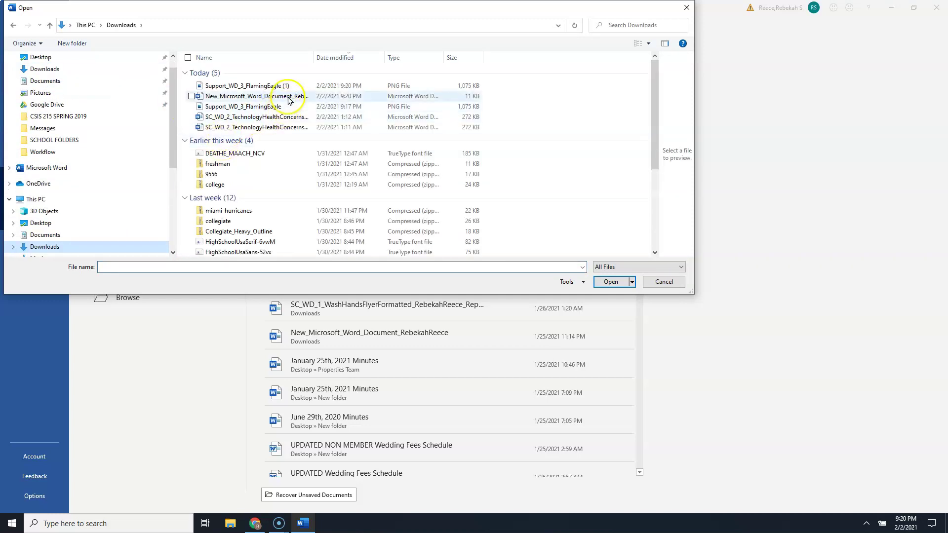
{"action": "double_click", "coordinate": [288, 97]}
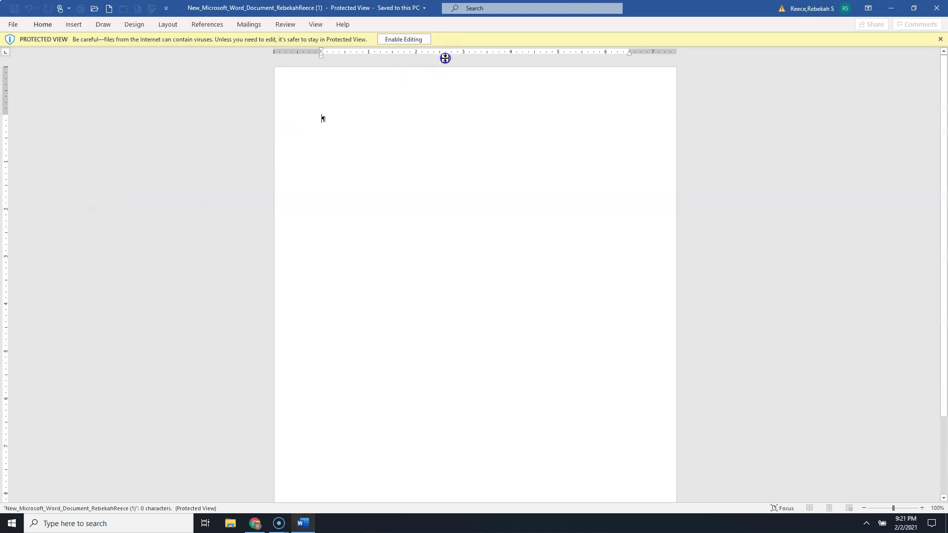
{"action": "left_click", "coordinate": [416, 43]}
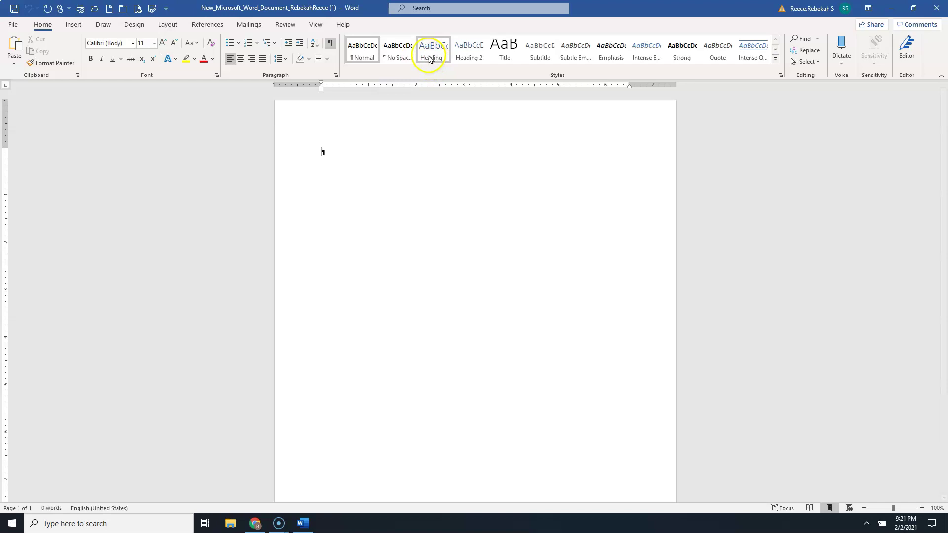
- Begin saving the document under a new name, choosing the SPRING 2021 folder inside SCHOOL FOLDERS in Documents as the location
{"action": "left_click", "coordinate": [14, 25]}
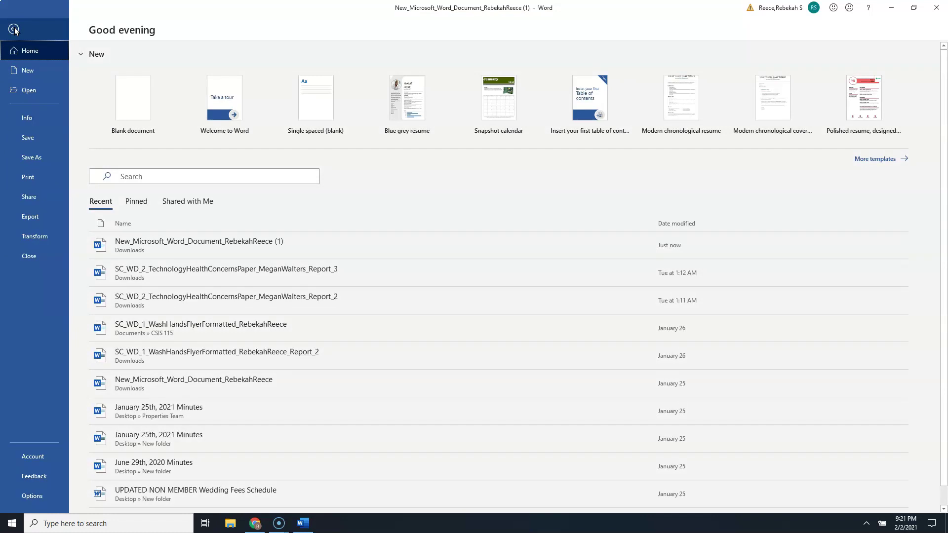
{"action": "left_click", "coordinate": [22, 158]}
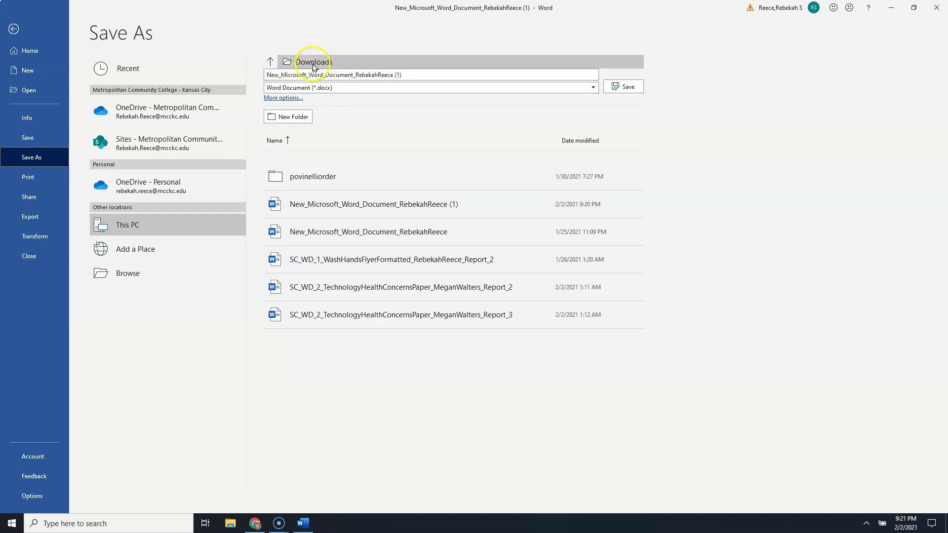
{"action": "left_click", "coordinate": [120, 275]}
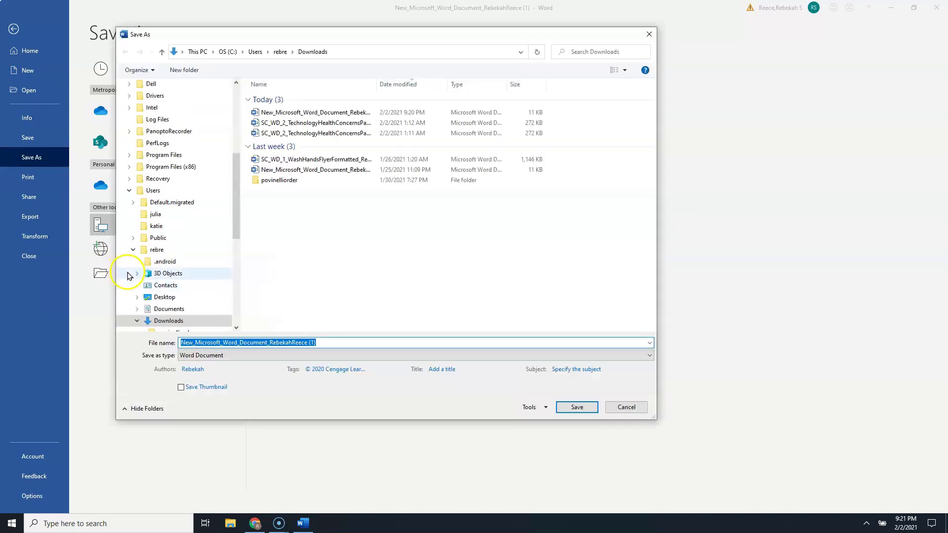
{"action": "left_click_drag", "start_coordinate": [234, 244], "coordinate": [234, 126]}
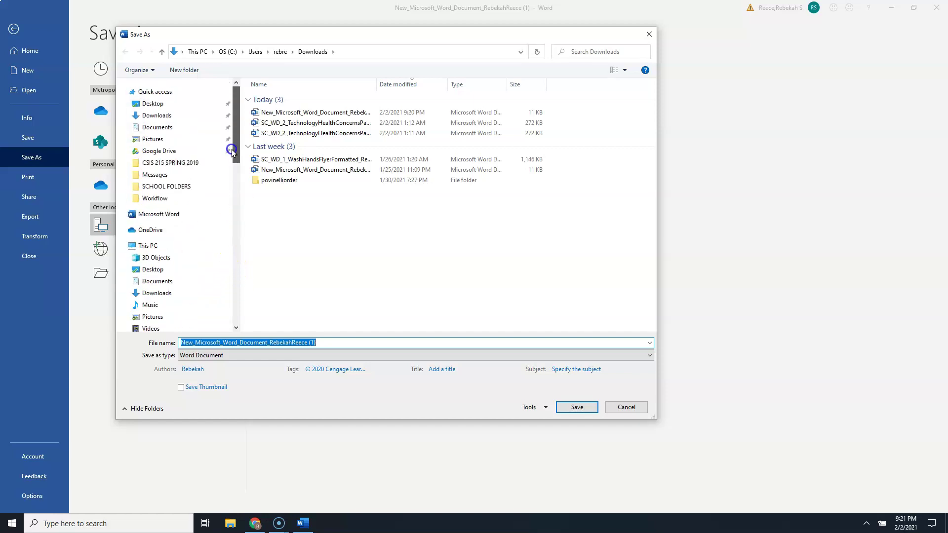
{"action": "left_click", "coordinate": [167, 129]}
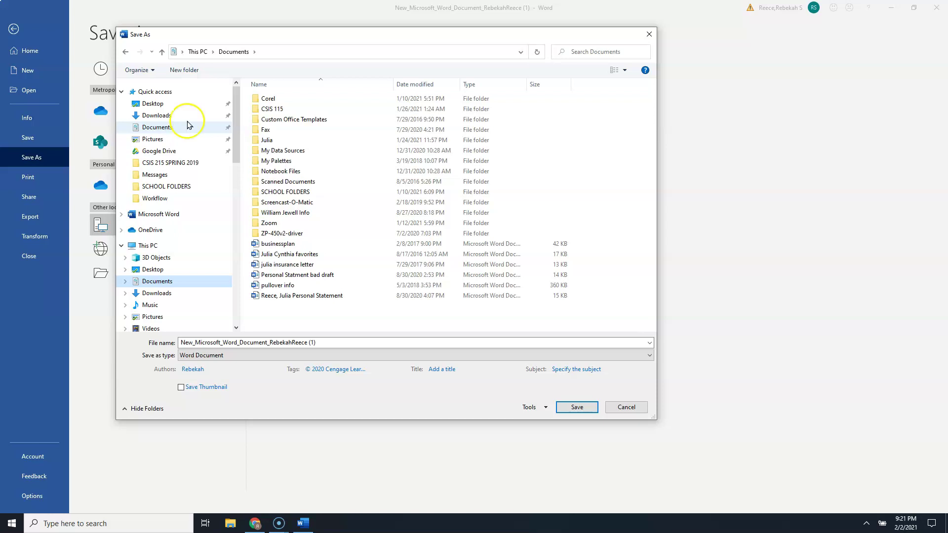
{"action": "left_click", "coordinate": [297, 192]}
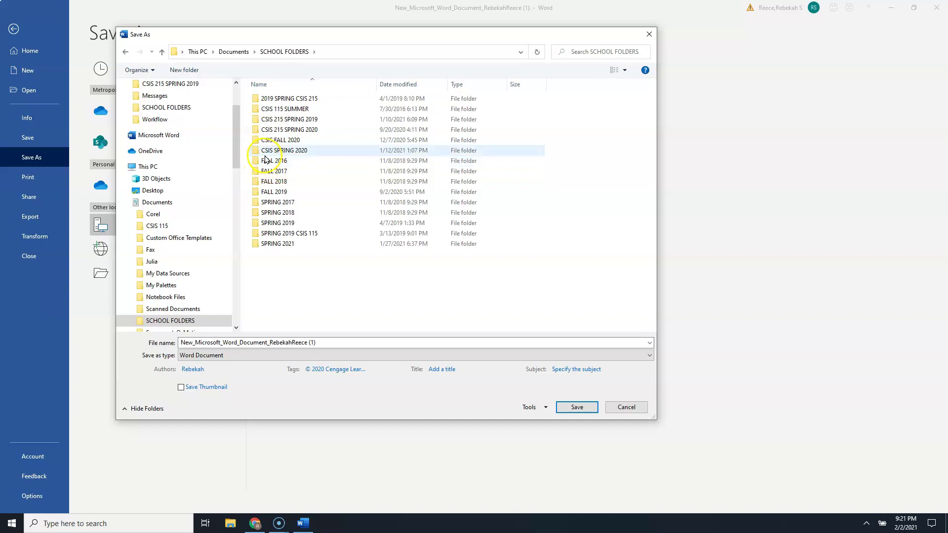
{"action": "double_click", "coordinate": [266, 244]}
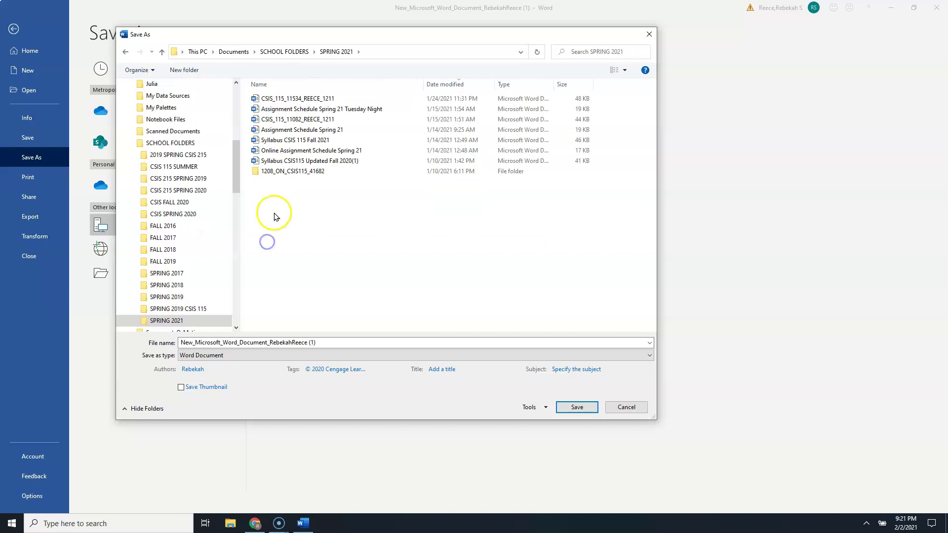
- Replace the file name with the copied SC_WD_3_ThomasWelcomeLetter expected name and save the Word document
{"action": "left_click", "coordinate": [334, 343]}
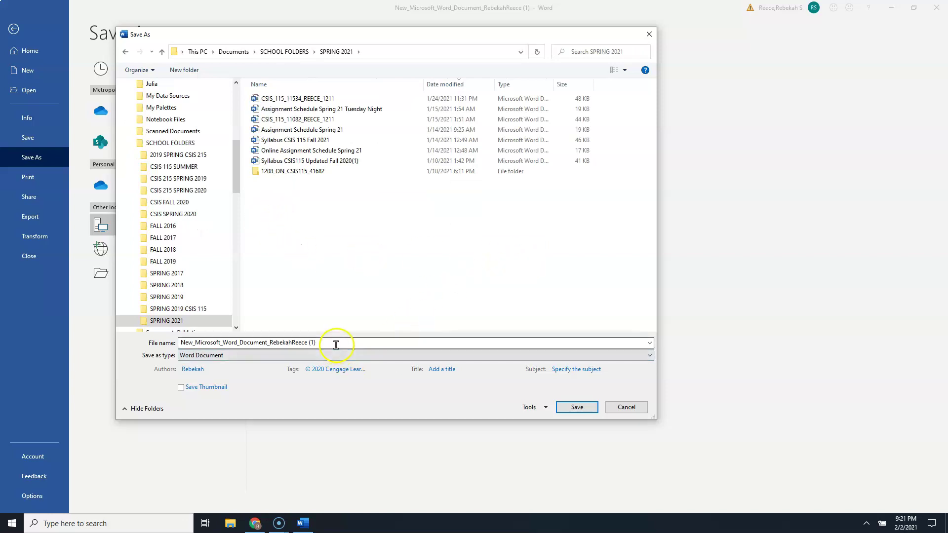
{"action": "triple_click", "coordinate": [316, 343]}
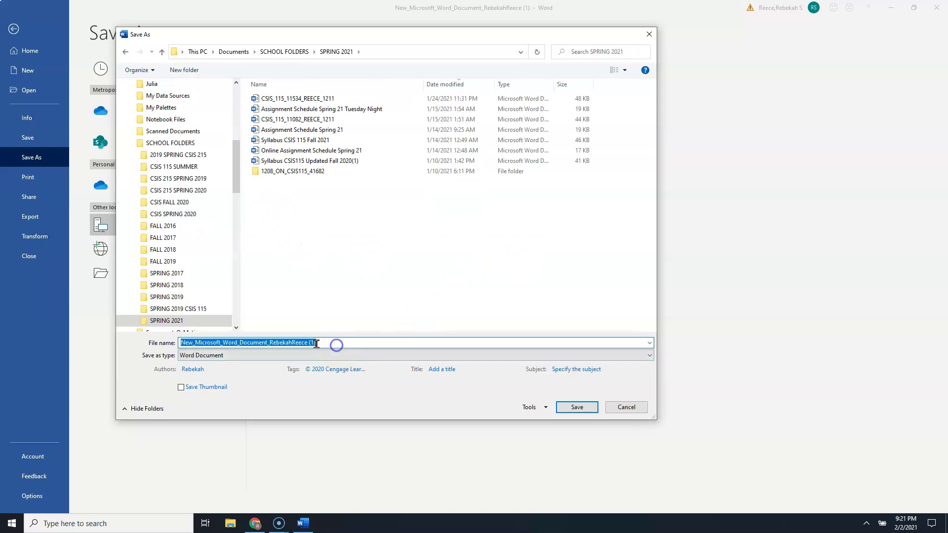
{"action": "right_click", "coordinate": [288, 342]}
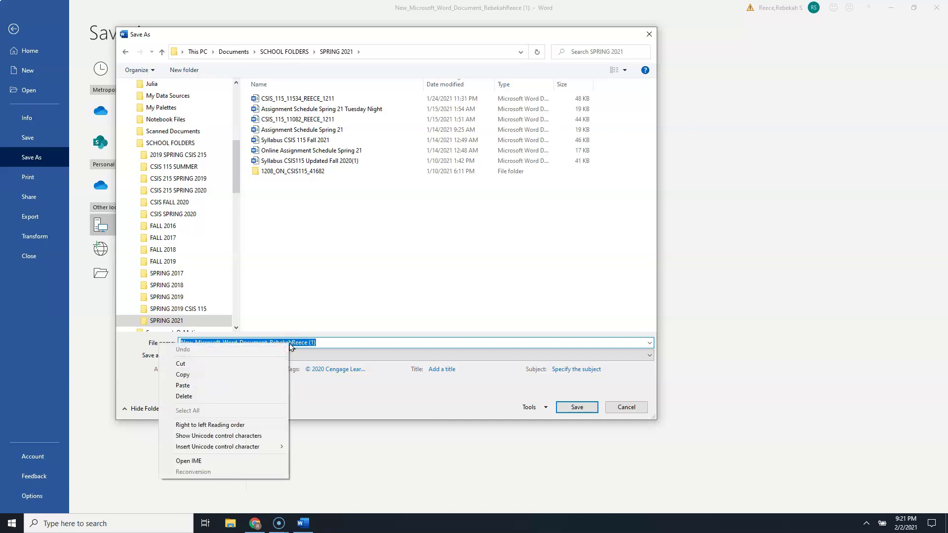
{"action": "left_click", "coordinate": [208, 385]}
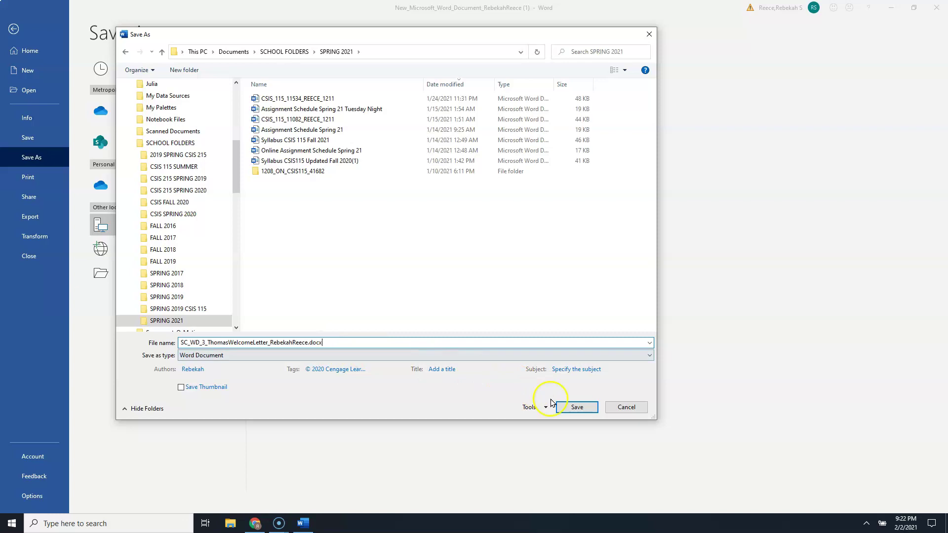
{"action": "left_click", "coordinate": [579, 408]}
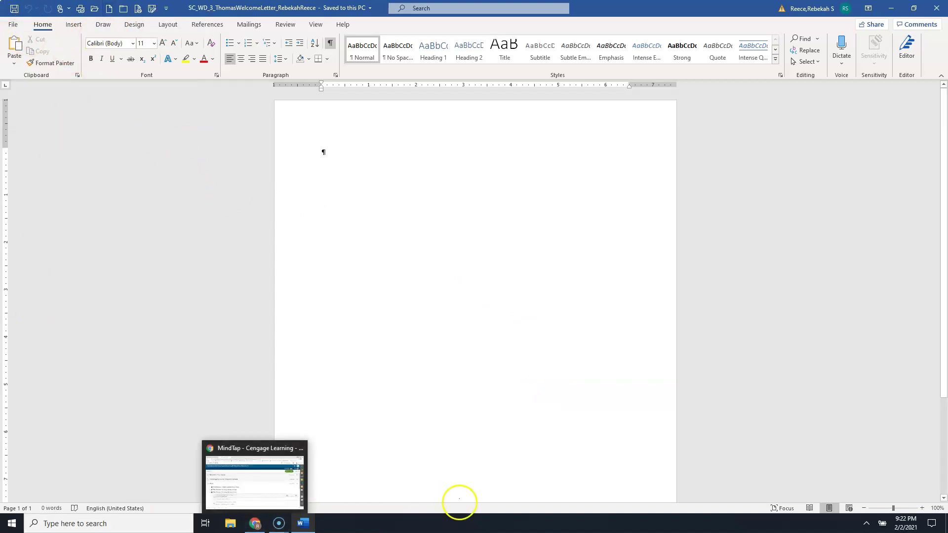
- Zoom the document view in to 160%
{"action": "left_click", "coordinate": [922, 508]}
{"action": "left_click", "coordinate": [923, 508]}
{"action": "left_click", "coordinate": [922, 508]}
{"action": "left_click", "coordinate": [922, 508]}
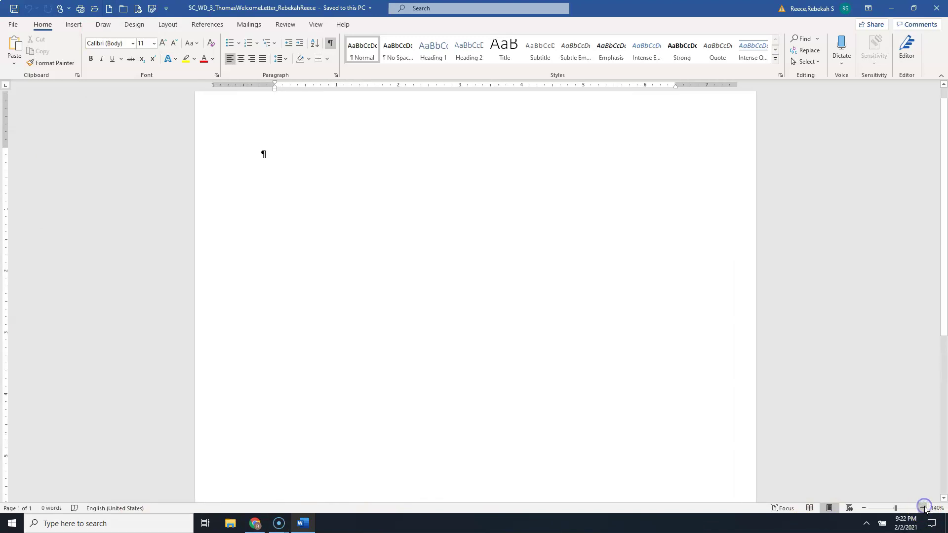
{"action": "left_click", "coordinate": [922, 508]}
{"action": "left_click", "coordinate": [923, 508]}
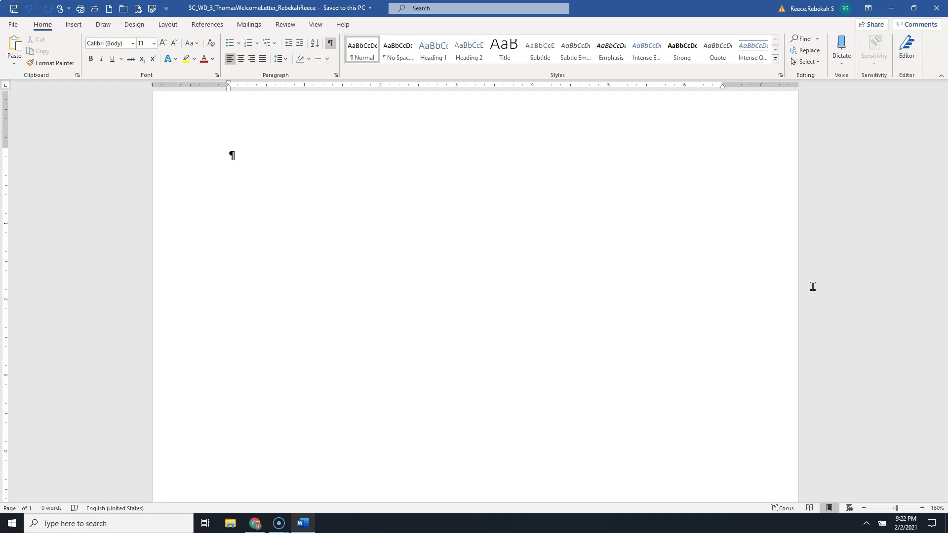
- Turn the display of paragraph and formatting marks off and back on
{"action": "left_click", "coordinate": [808, 178]}
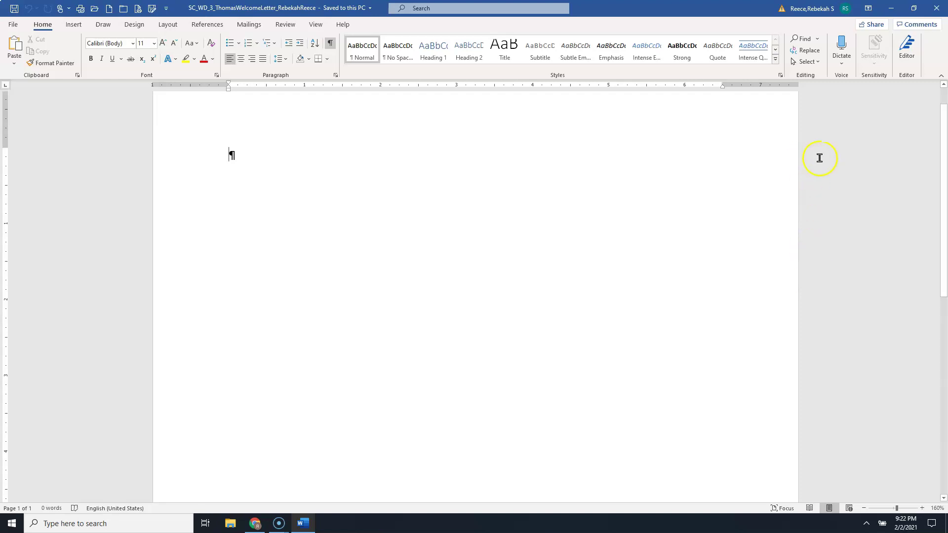
{"action": "left_click", "coordinate": [330, 47]}
{"action": "left_click", "coordinate": [330, 47]}
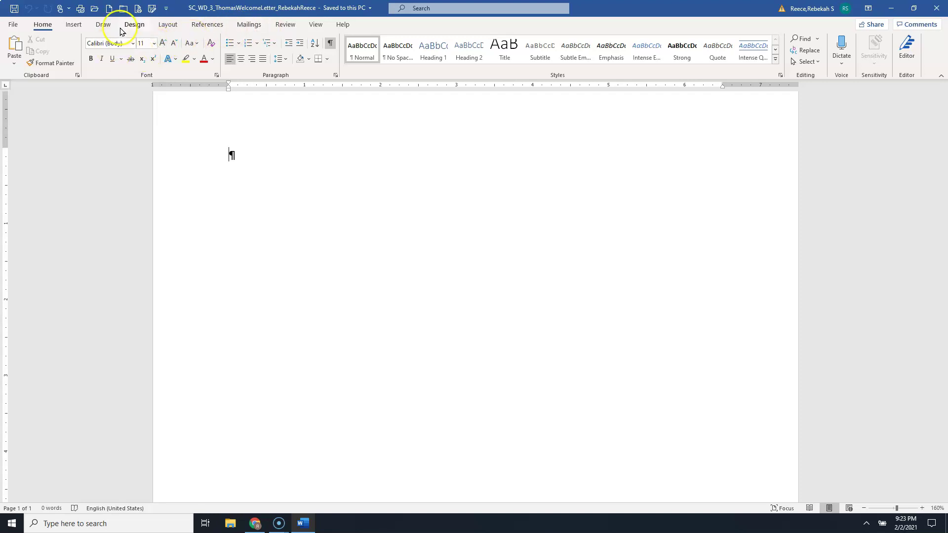
- Draw a rectangle shape about 5" wide and 0.5" high across the upper part of the blank page
{"action": "left_click", "coordinate": [69, 26]}
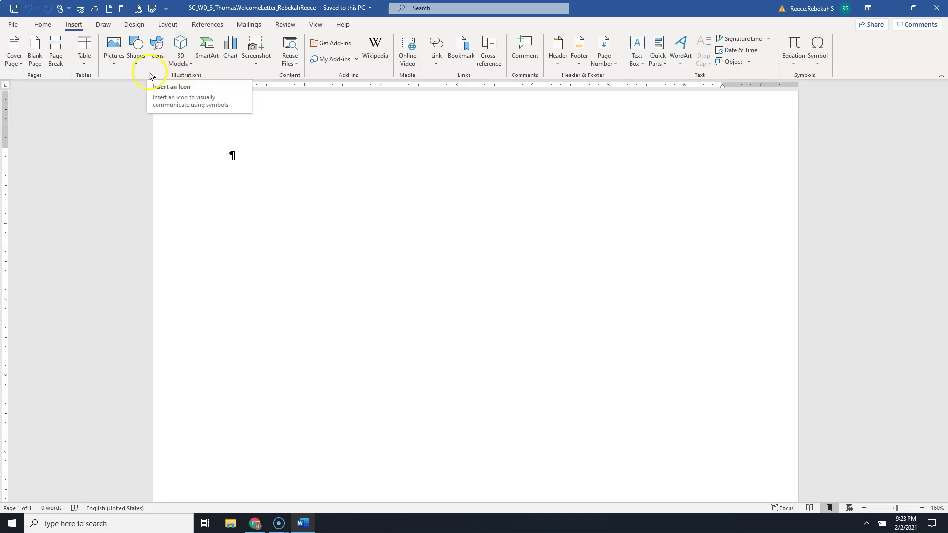
{"action": "left_click", "coordinate": [141, 61]}
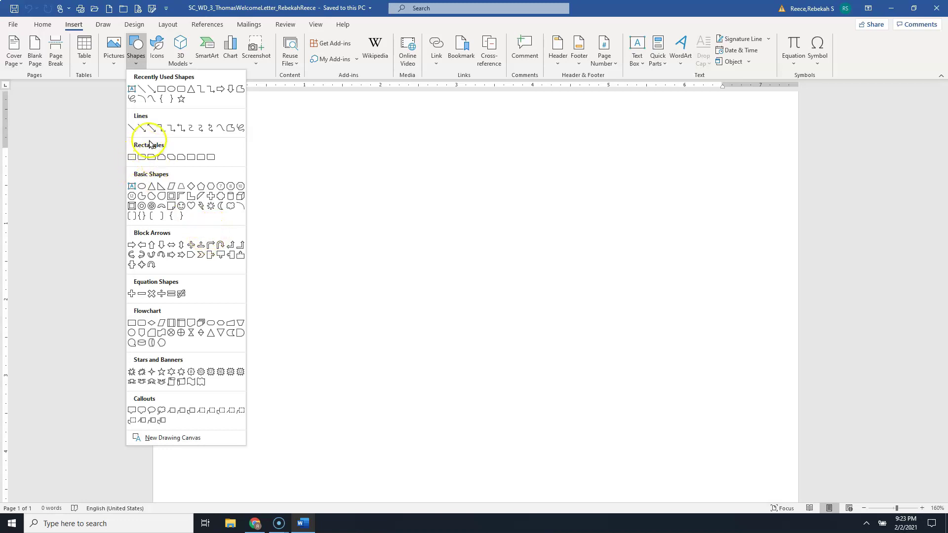
{"action": "left_click", "coordinate": [161, 90]}
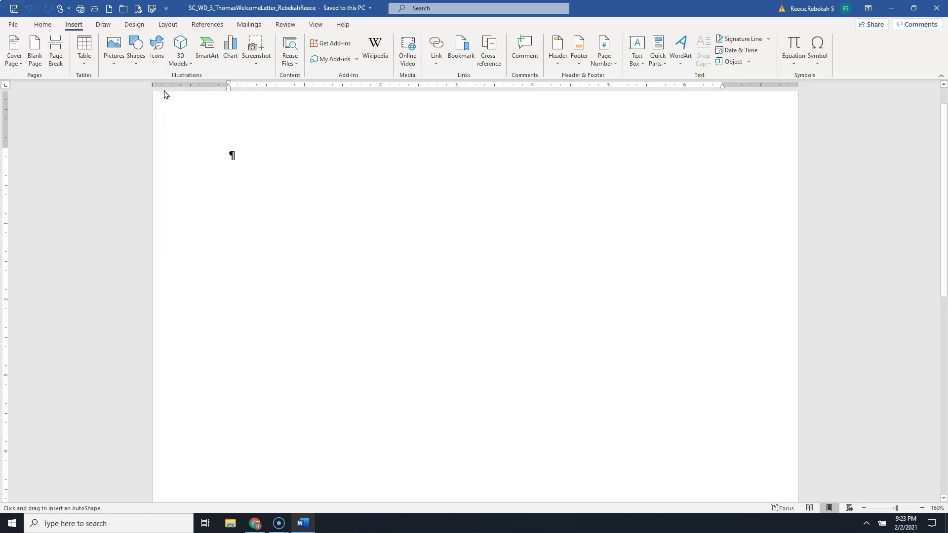
{"action": "left_click_drag", "start_coordinate": [247, 135], "coordinate": [262, 137]}
{"action": "mouse_move", "coordinate": [236, 150]}
{"action": "left_mouse_down"}
{"action": "mouse_move", "coordinate": [257, 165]}
{"action": "mouse_move", "coordinate": [391, 183]}
{"action": "mouse_move", "coordinate": [662, 177]}
{"action": "mouse_move", "coordinate": [704, 193]}
{"action": "left_mouse_up"}
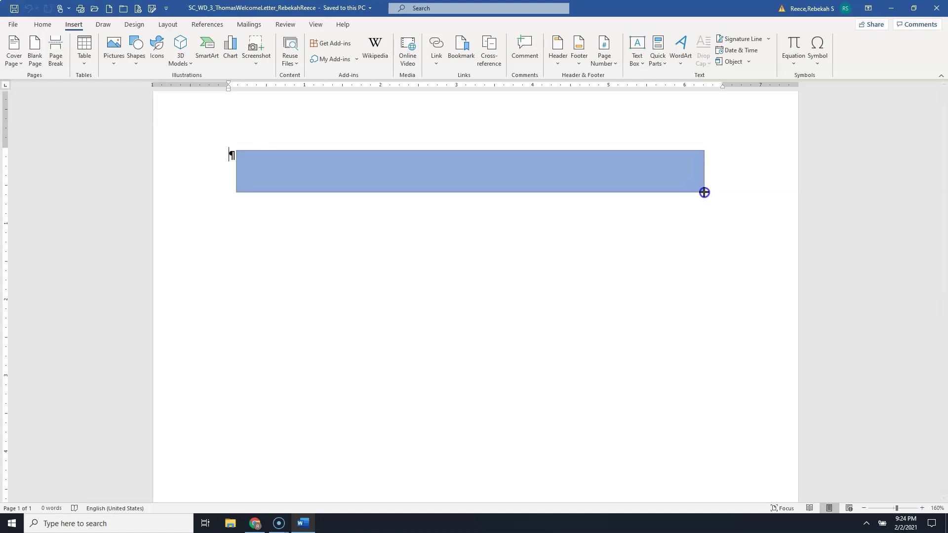
{"action": "mouse_move", "coordinate": [704, 192]}
{"action": "left_mouse_down"}
{"action": "mouse_move", "coordinate": [635, 188]}
{"action": "mouse_move", "coordinate": [627, 202]}
{"action": "mouse_move", "coordinate": [616, 190]}
{"action": "left_mouse_up"}
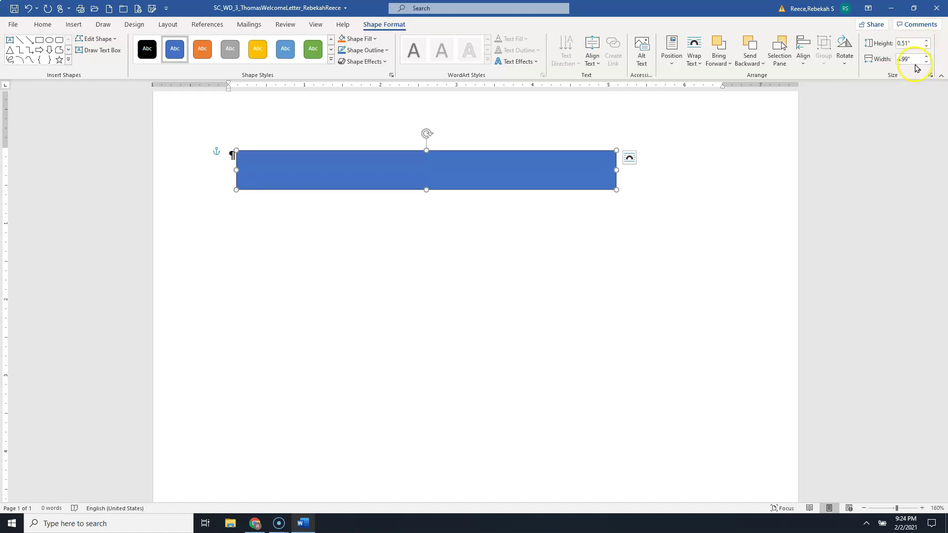
- Set the rectangle's width to exactly 5" and its height to 0.5"
{"action": "left_click", "coordinate": [895, 66]}
{"action": "key", "text": "BackSpace"}
{"action": "type", "text": "5"}
{"action": "left_click", "coordinate": [912, 44]}
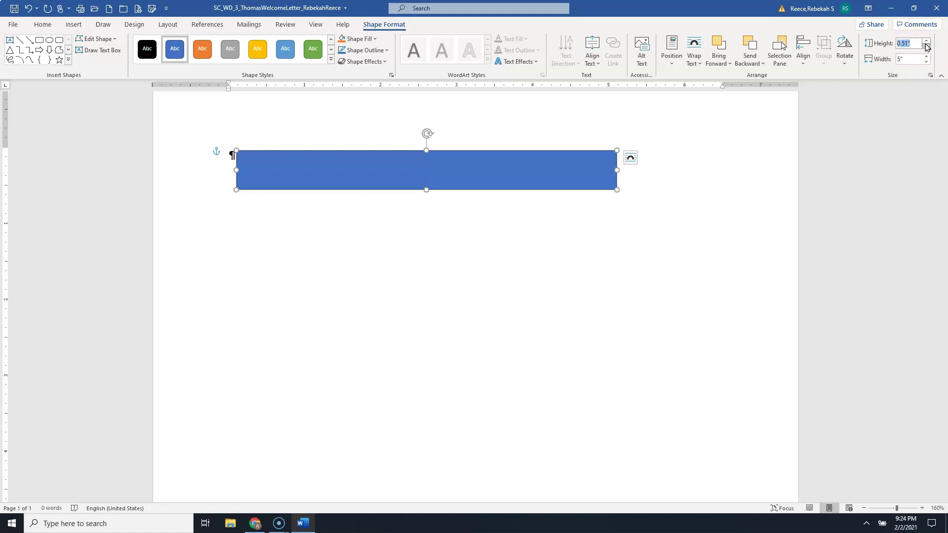
{"action": "type", "text": ".5"}
{"action": "key", "text": "Return"}
{"action": "left_click", "coordinate": [743, 148]}
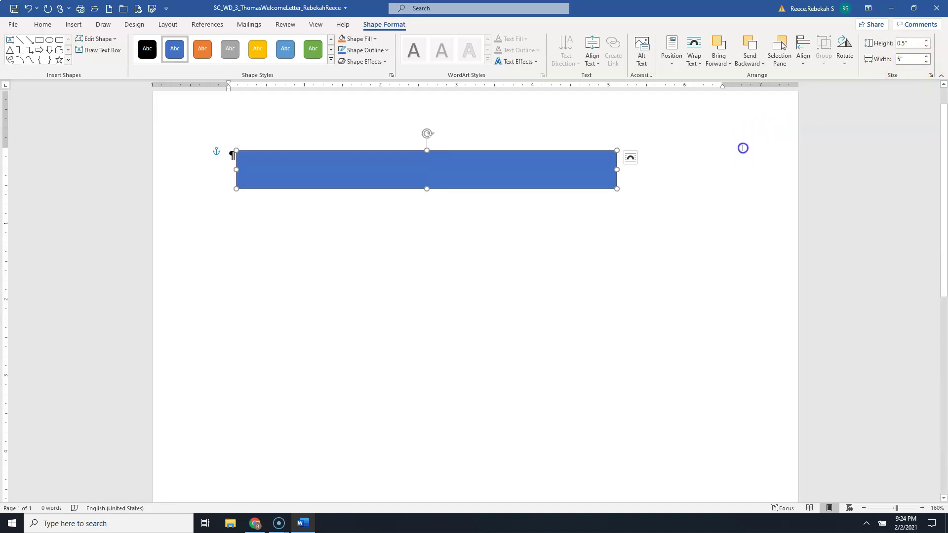
- Position the rectangle at the top center of the page with square text wrapping
{"action": "left_click", "coordinate": [604, 178]}
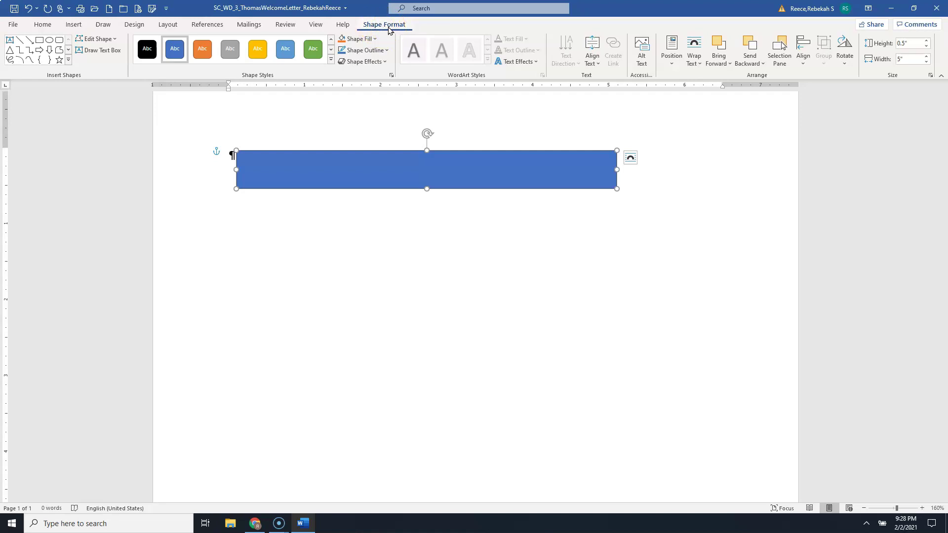
{"action": "left_click", "coordinate": [674, 67]}
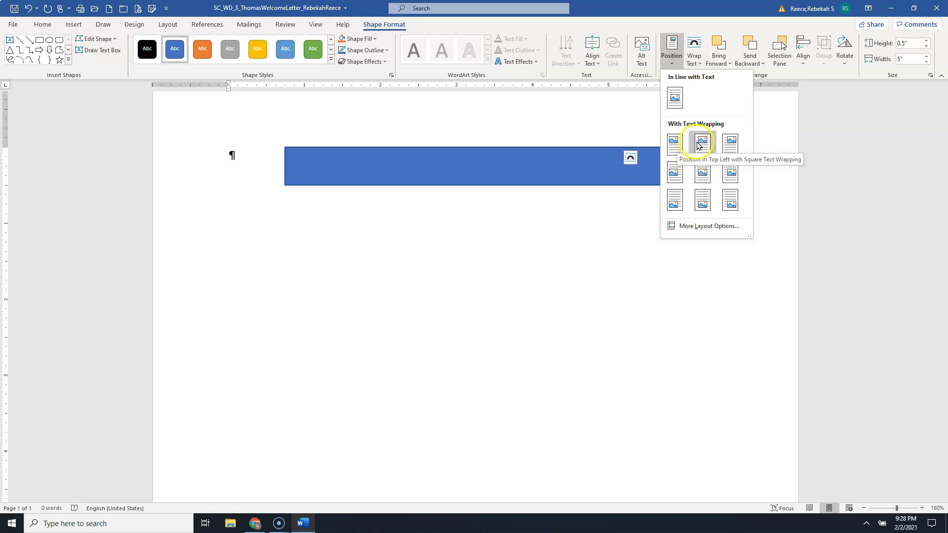
{"action": "left_click", "coordinate": [702, 144]}
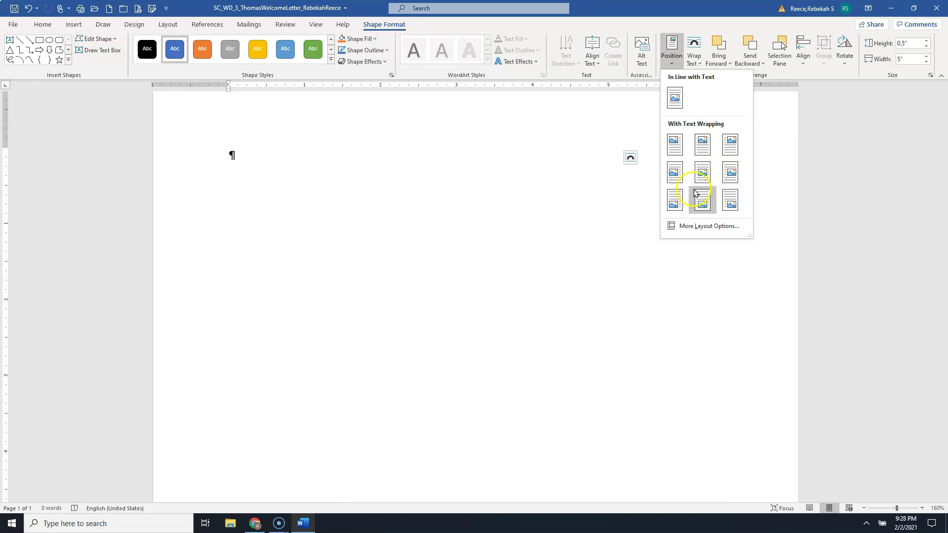
{"action": "left_click", "coordinate": [704, 147]}
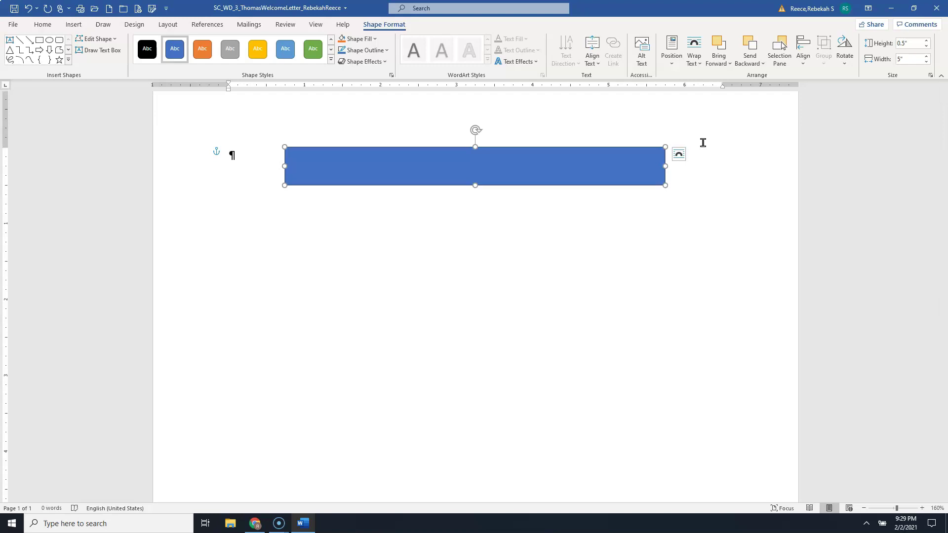
- Change the rectangle's text wrapping to Top and Bottom
{"action": "left_click", "coordinate": [674, 62]}
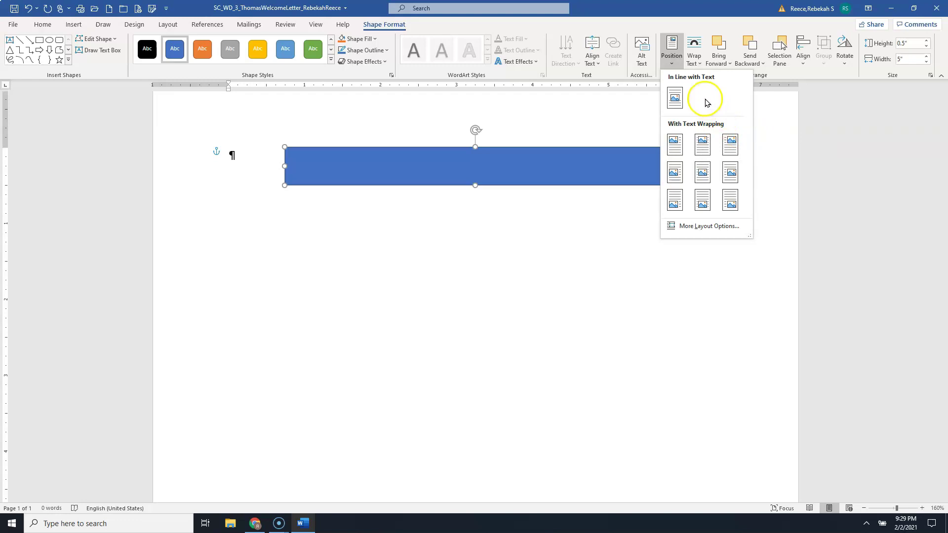
{"action": "left_click", "coordinate": [694, 60]}
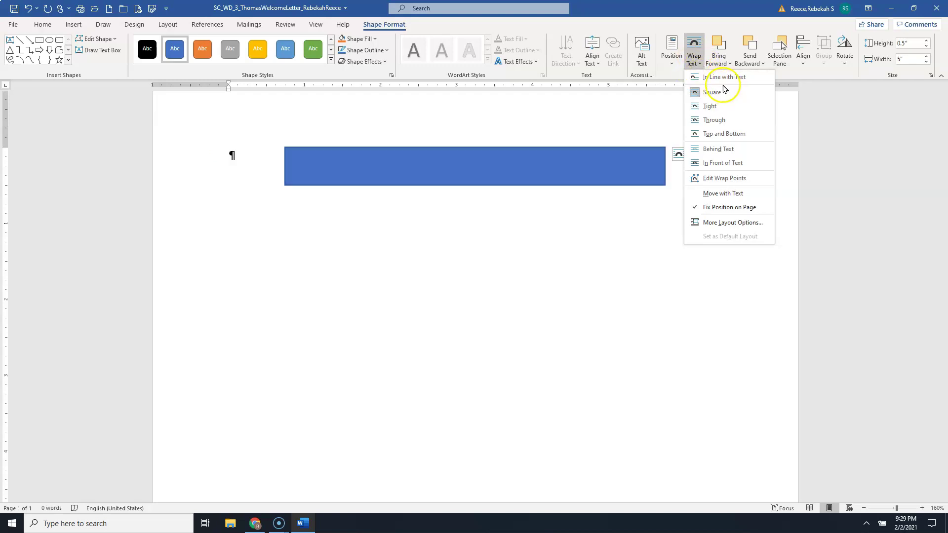
{"action": "left_click", "coordinate": [738, 94]}
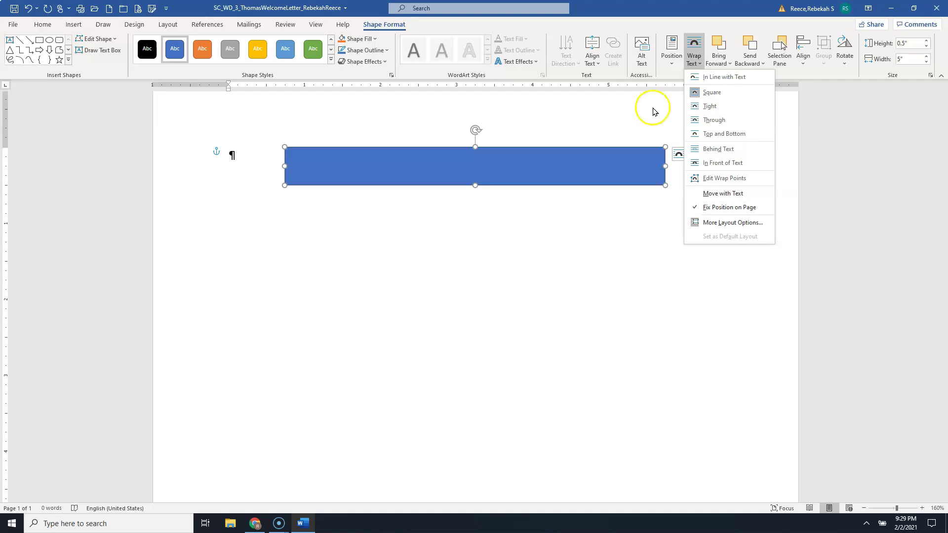
{"action": "left_click", "coordinate": [717, 138]}
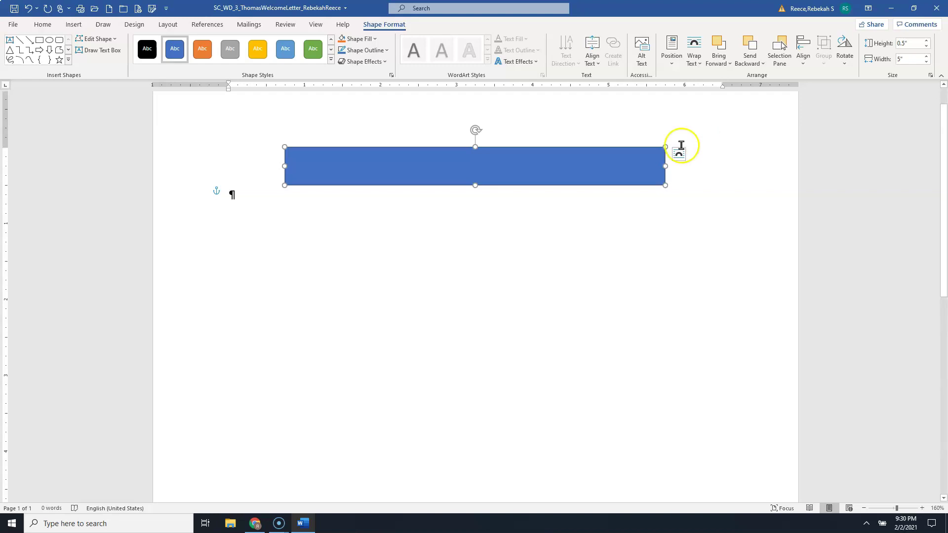
{"action": "scroll", "coordinate": [800, 145], "scroll_direction": "down", "scroll_amount": 1}
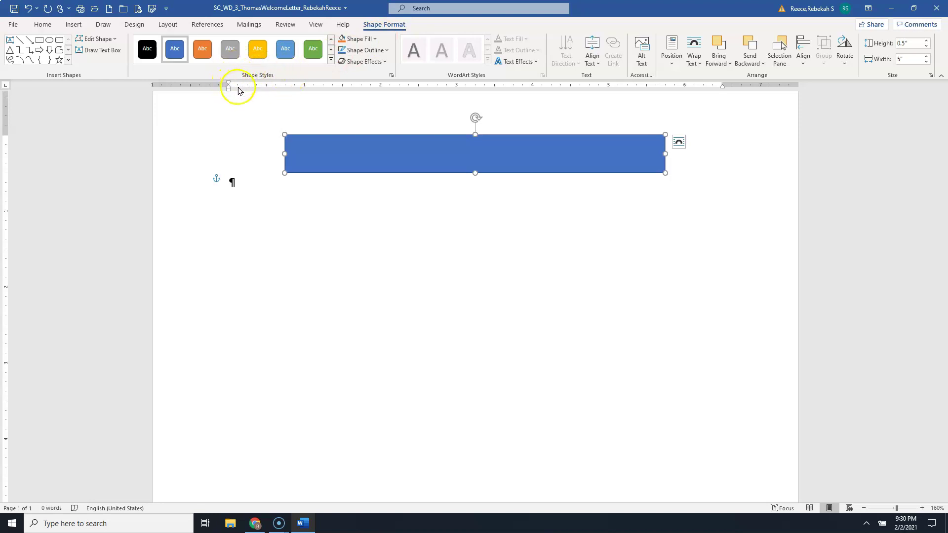
- Apply the Moderate Effect - Orange, Accent 2 style to the rectangle and color its outline Gold, Accent 4
{"action": "left_click", "coordinate": [331, 61]}
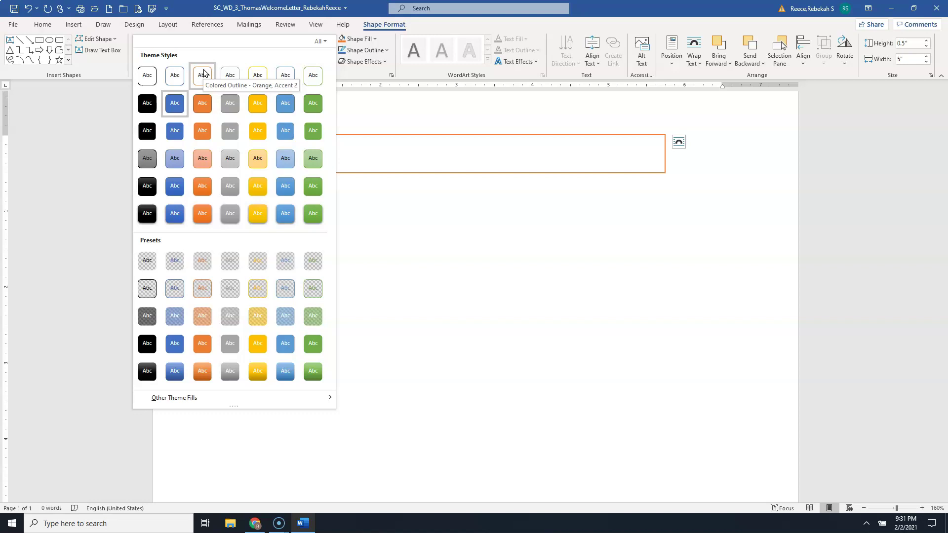
{"action": "left_click", "coordinate": [203, 187]}
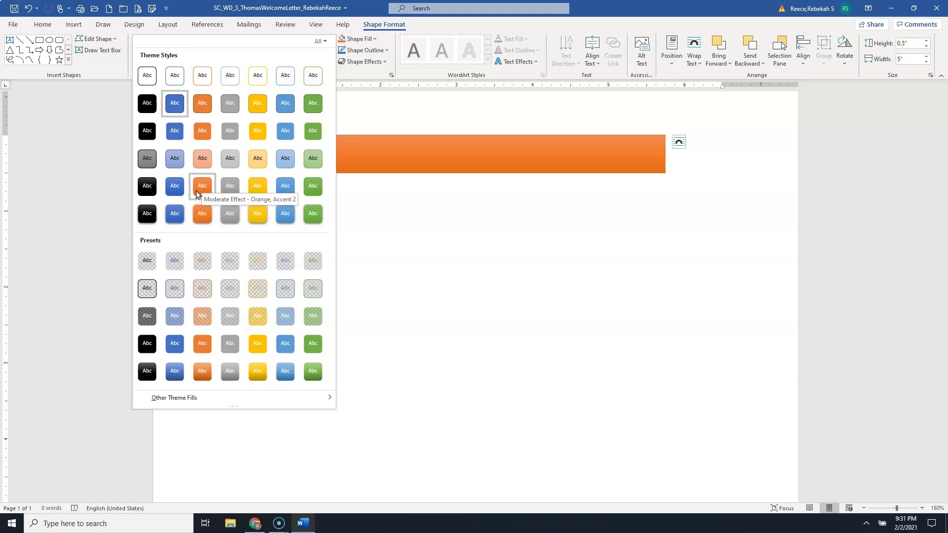
{"action": "left_click", "coordinate": [196, 194]}
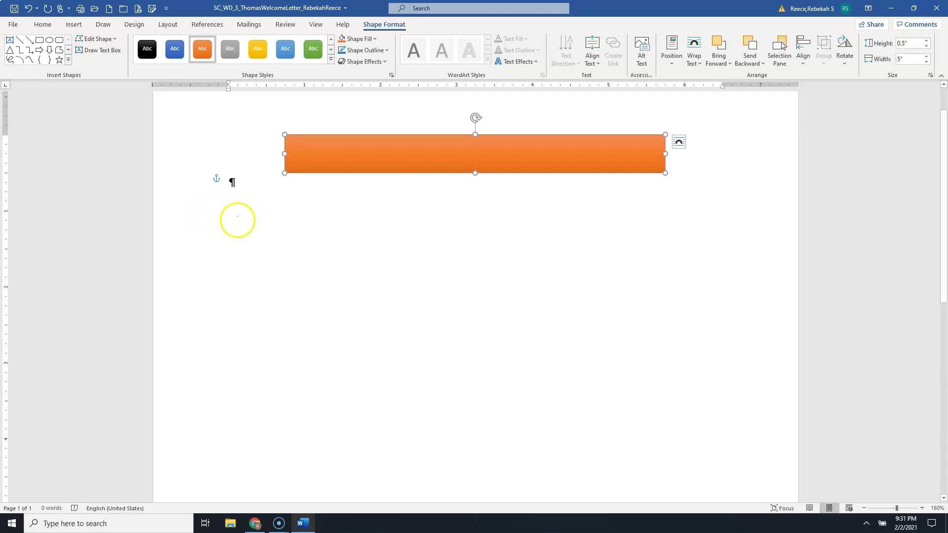
{"action": "left_click", "coordinate": [395, 165]}
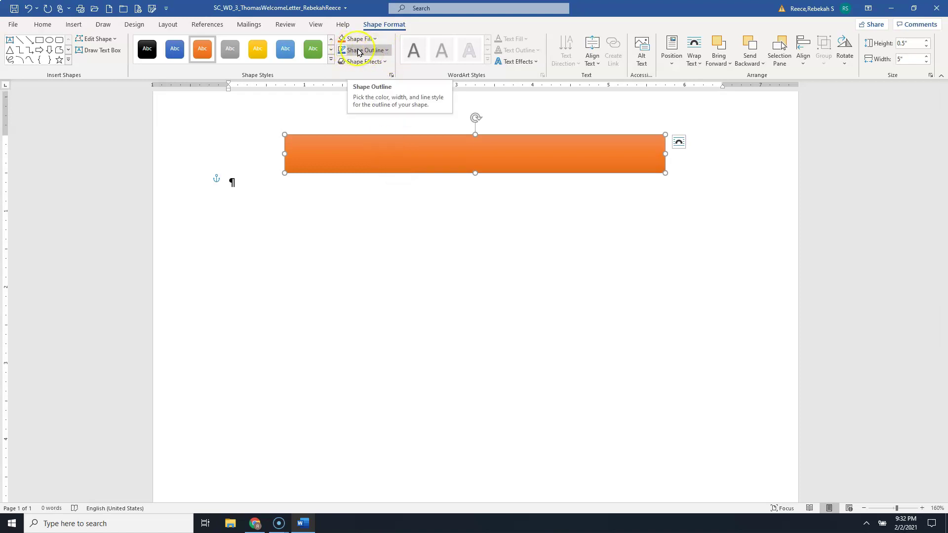
{"action": "left_click", "coordinate": [386, 51]}
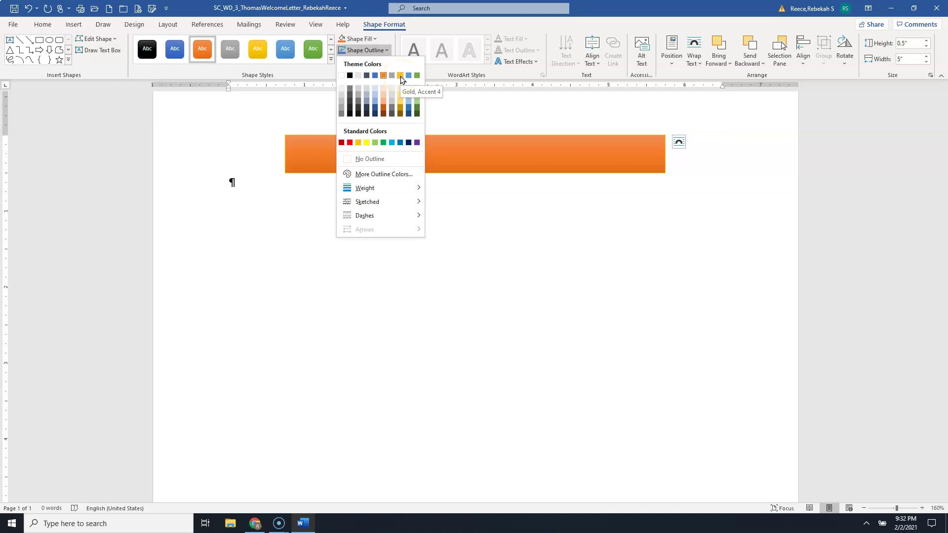
{"action": "left_click", "coordinate": [400, 77]}
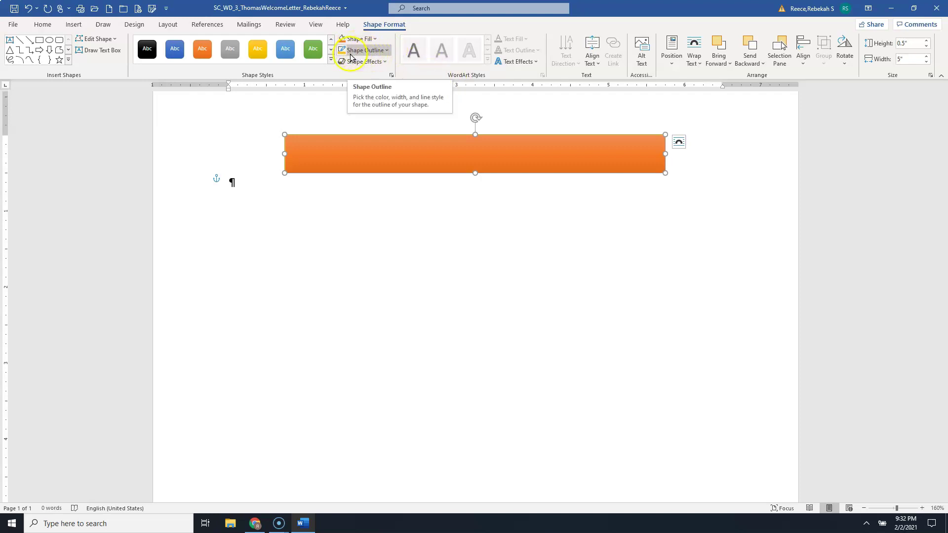
- Add the smallest gold glow variation to the rectangle
{"action": "left_click", "coordinate": [366, 61]}
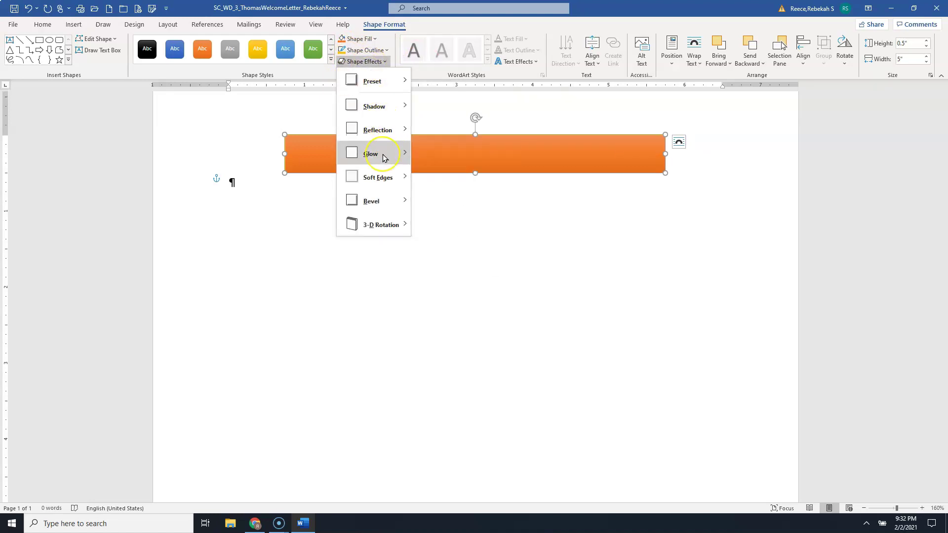
{"action": "mouse_move", "coordinate": [383, 154]}
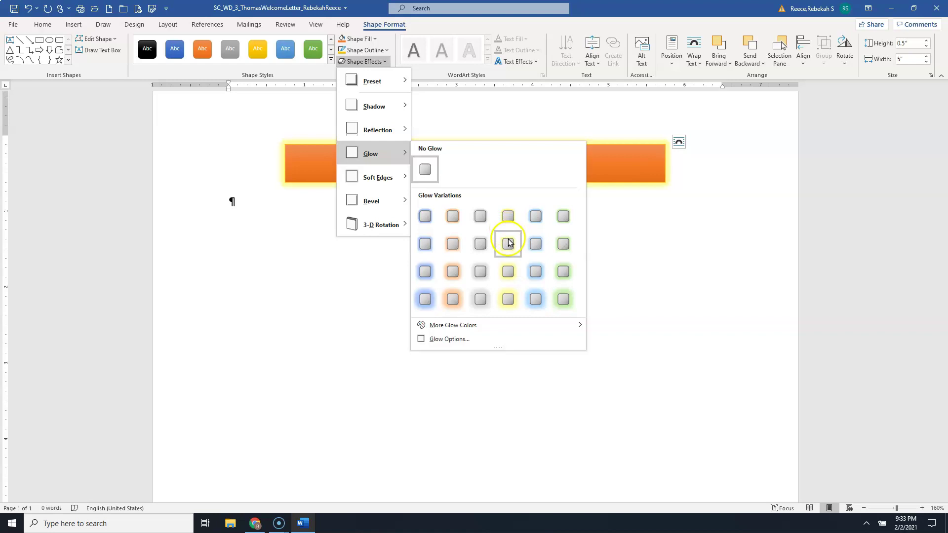
{"action": "left_click", "coordinate": [510, 269]}
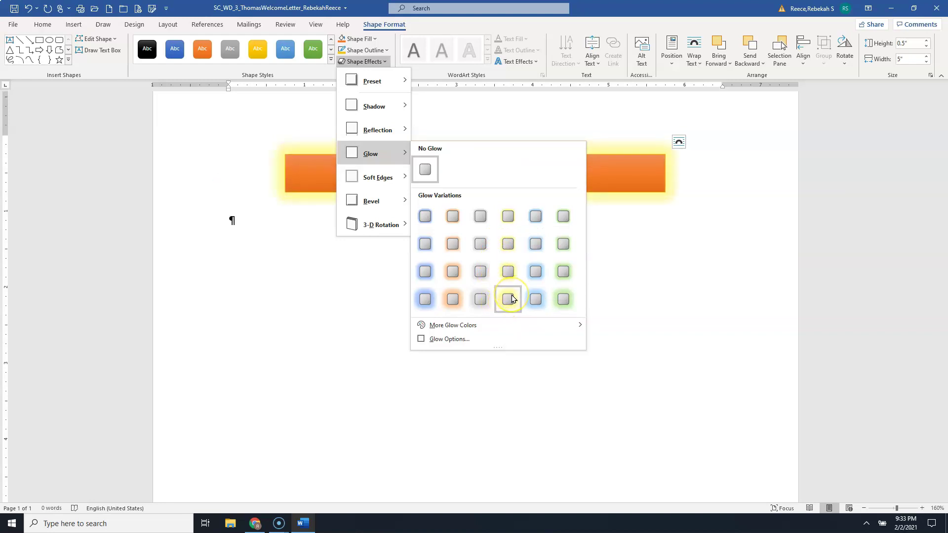
{"action": "left_click", "coordinate": [512, 225]}
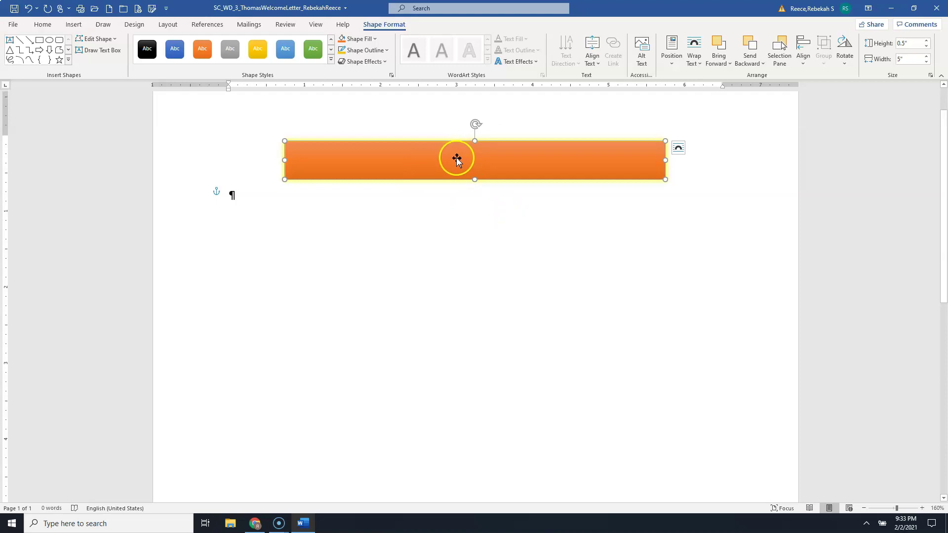
- Enter trial text in the orange rectangle and delete it again
{"action": "left_click", "coordinate": [454, 228]}
{"action": "left_click", "coordinate": [468, 159]}
{"action": "type", "text": "jkfdaldkj"}
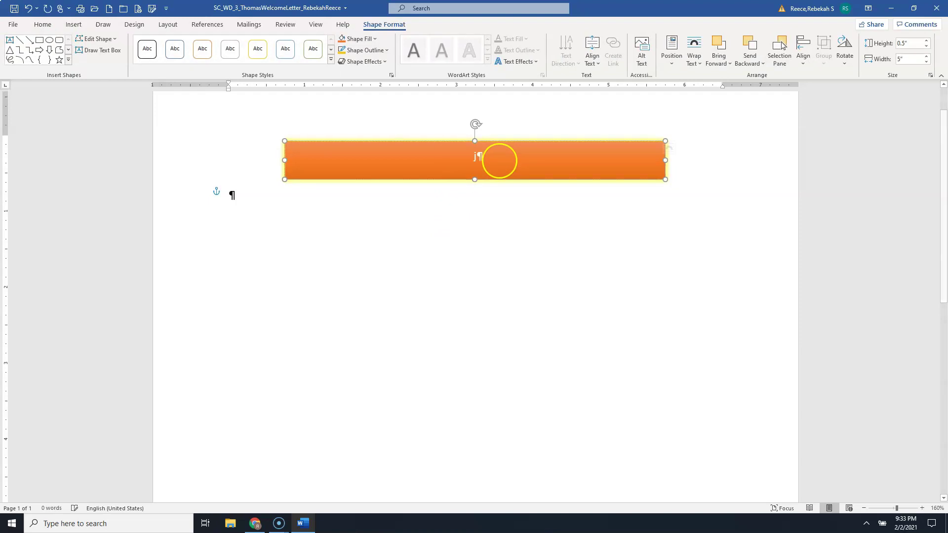
{"action": "key", "text": "BackSpace"}
{"action": "key", "text": "BackSpace"}
{"action": "key", "text": "BackSpace"}
{"action": "key", "text": "BackSpace"}
{"action": "key", "text": "BackSpace"}
{"action": "key", "text": "BackSpace"}
{"action": "key", "text": "BackSpace"}
{"action": "key", "text": "BackSpace"}
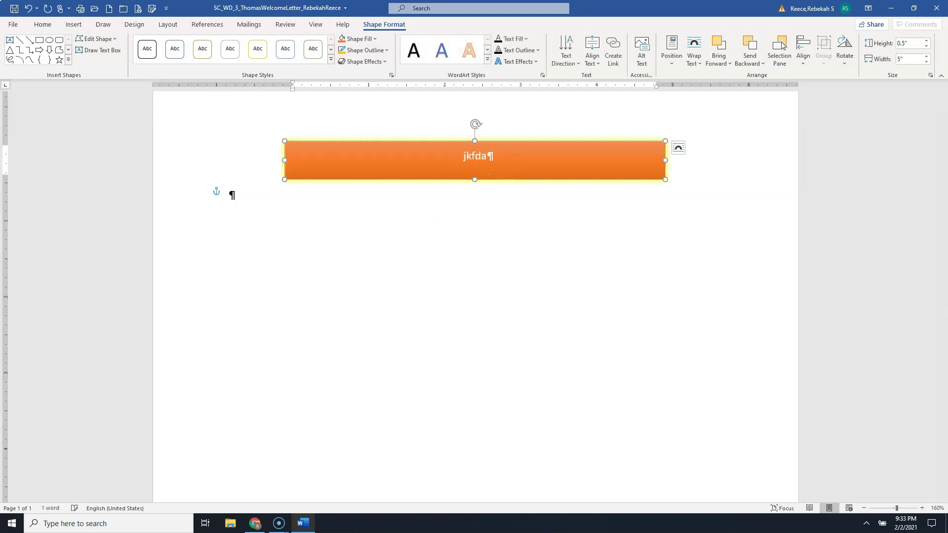
{"action": "key", "text": "BackSpace"}
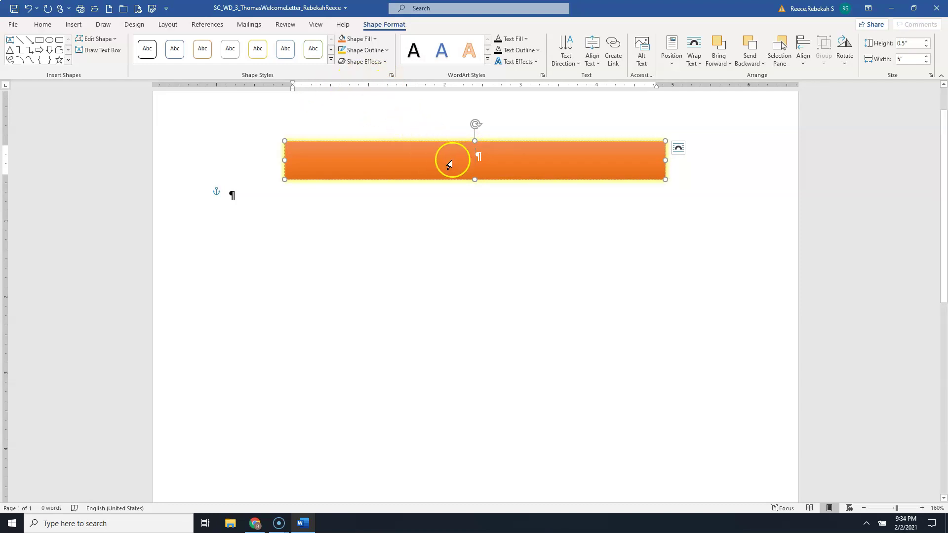
{"action": "left_click", "coordinate": [444, 222]}
{"action": "right_click", "coordinate": [428, 161]}
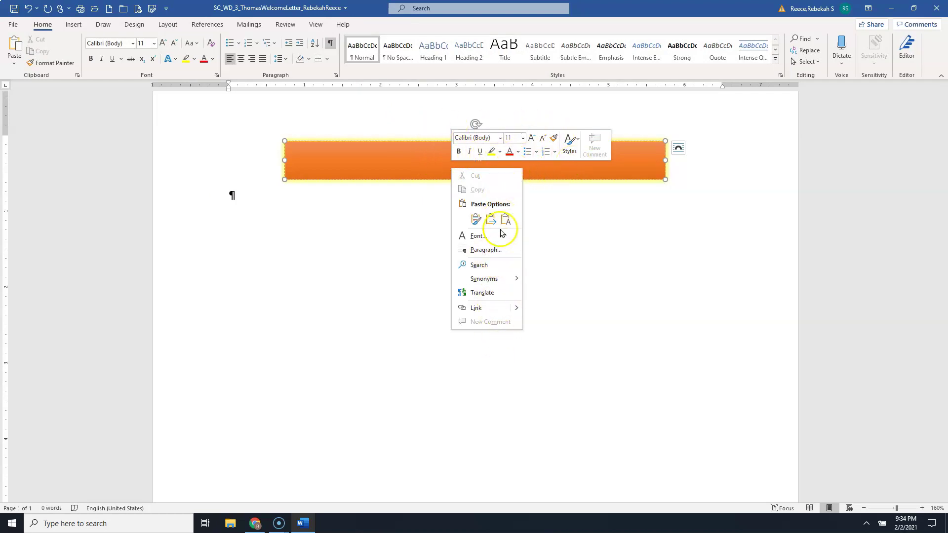
{"action": "mouse_move", "coordinate": [489, 280]}
{"action": "left_click", "coordinate": [371, 217]}
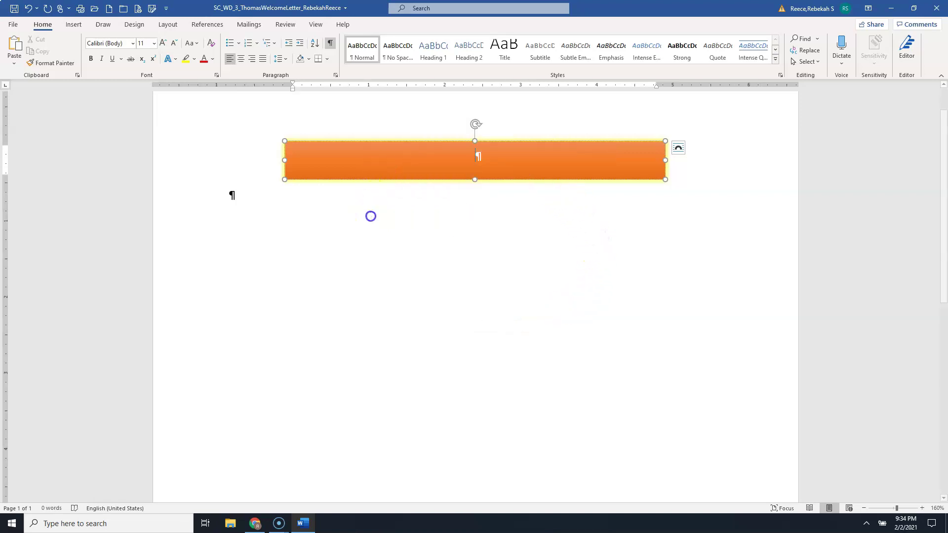
{"action": "left_click", "coordinate": [238, 196]}
{"action": "left_click", "coordinate": [423, 158]}
{"action": "right_click", "coordinate": [434, 156]}
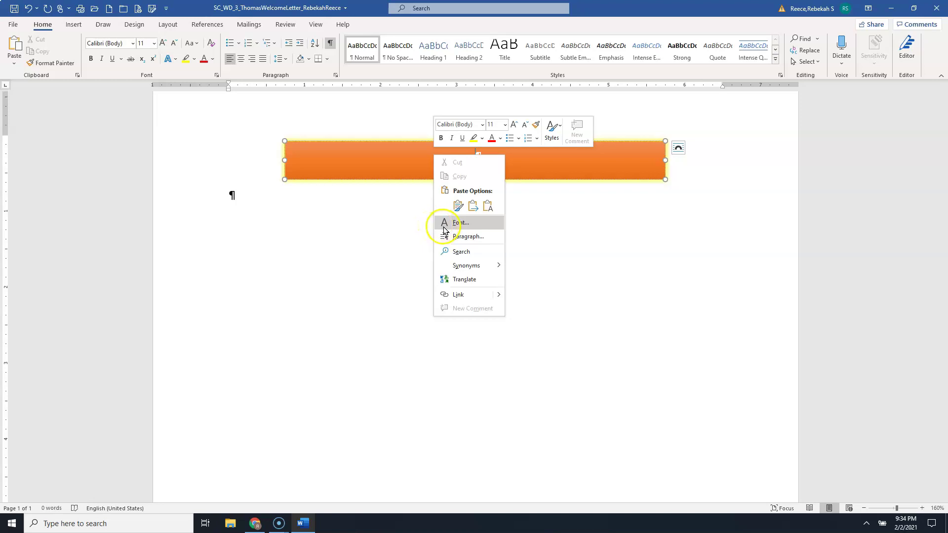
{"action": "left_click", "coordinate": [389, 165]}
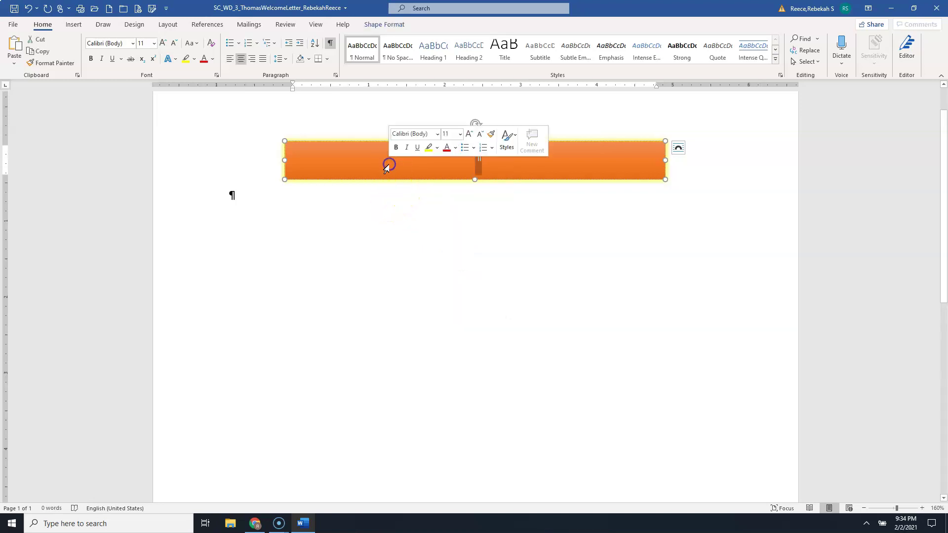
{"action": "right_click", "coordinate": [387, 168]}
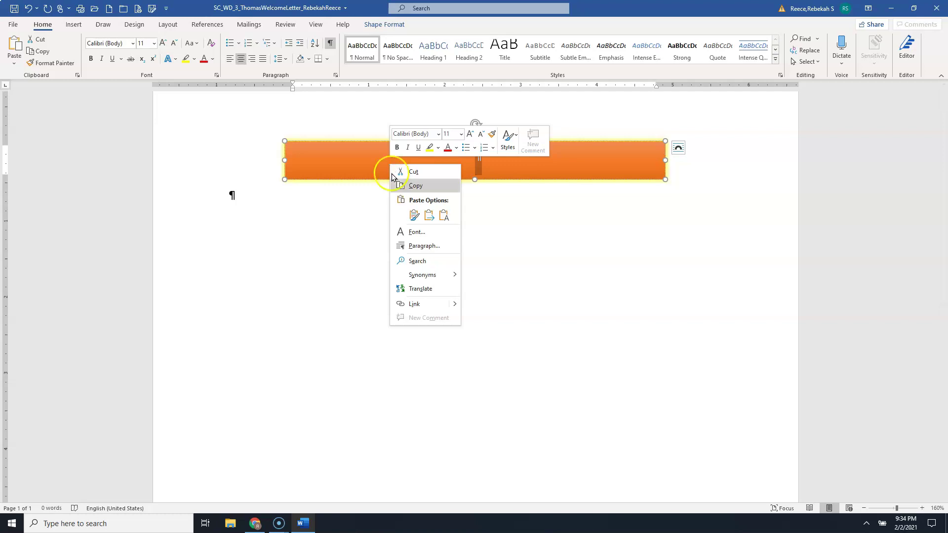
{"action": "left_click", "coordinate": [507, 244]}
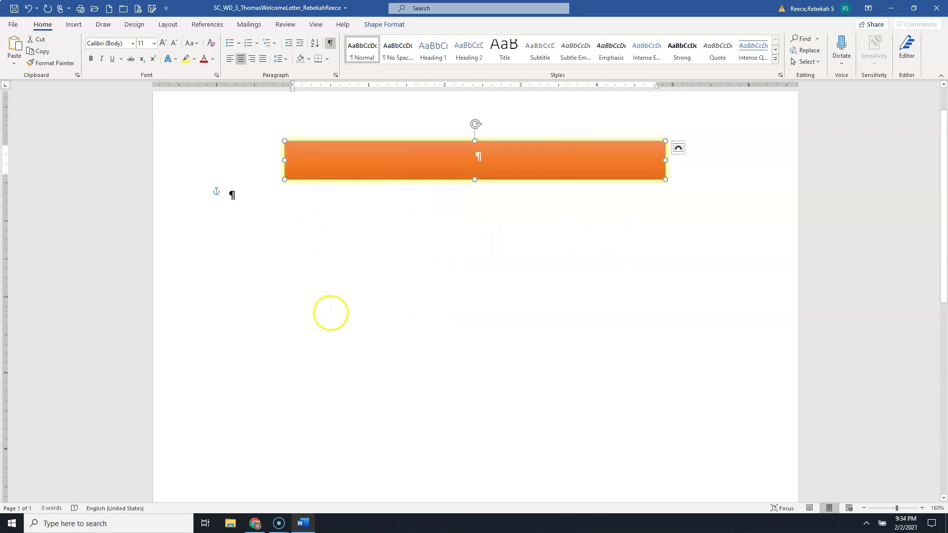
- Add the text "Sunset State College" inside the orange letterhead rectangle
{"action": "left_click", "coordinate": [337, 323]}
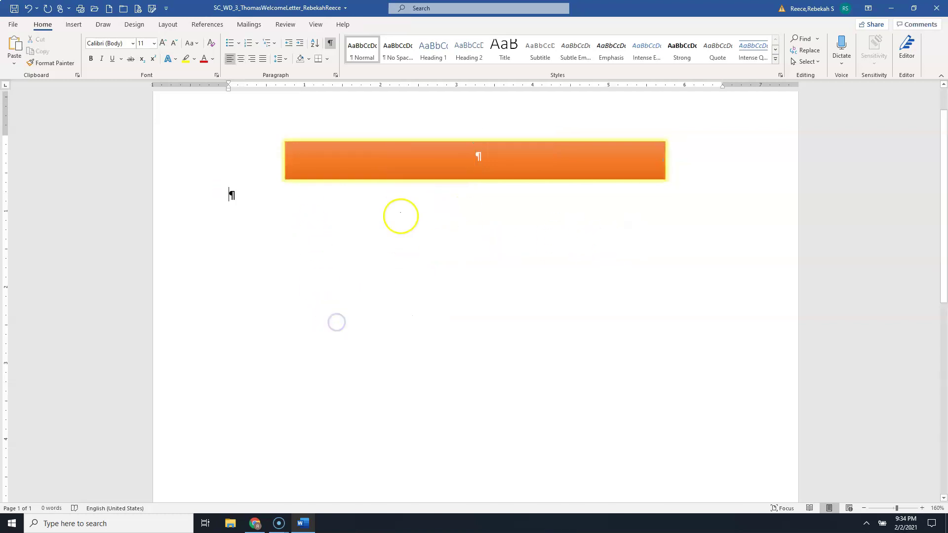
{"action": "right_click", "coordinate": [411, 180]}
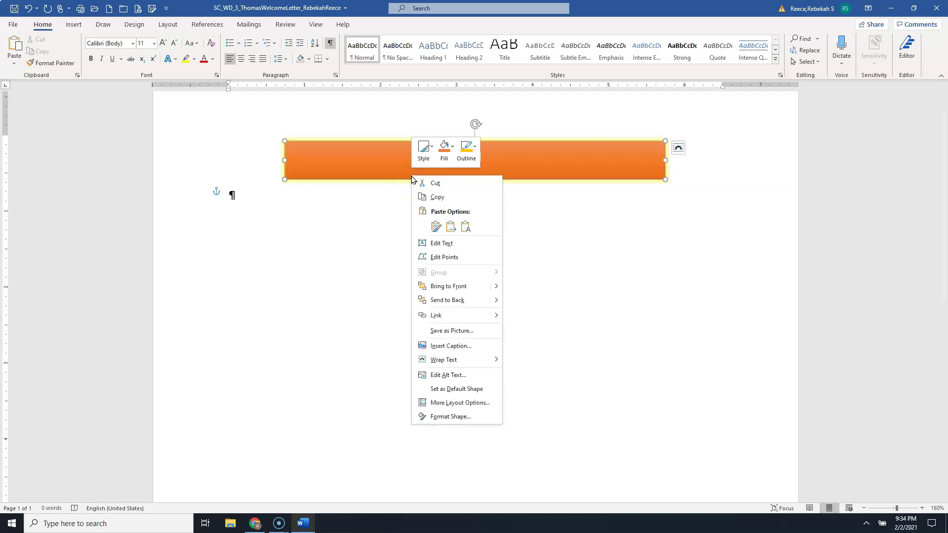
{"action": "left_click", "coordinate": [442, 244]}
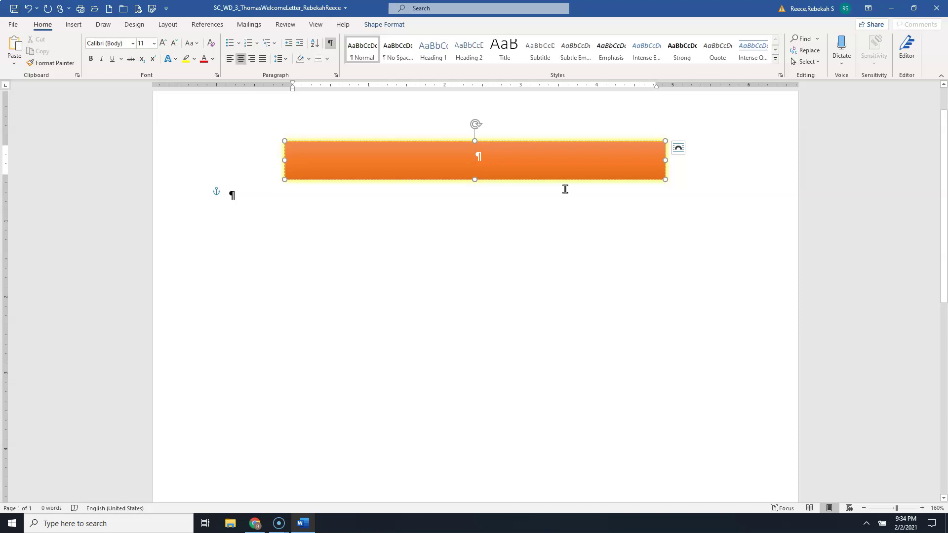
{"action": "type", "text": "Sunset State College"}
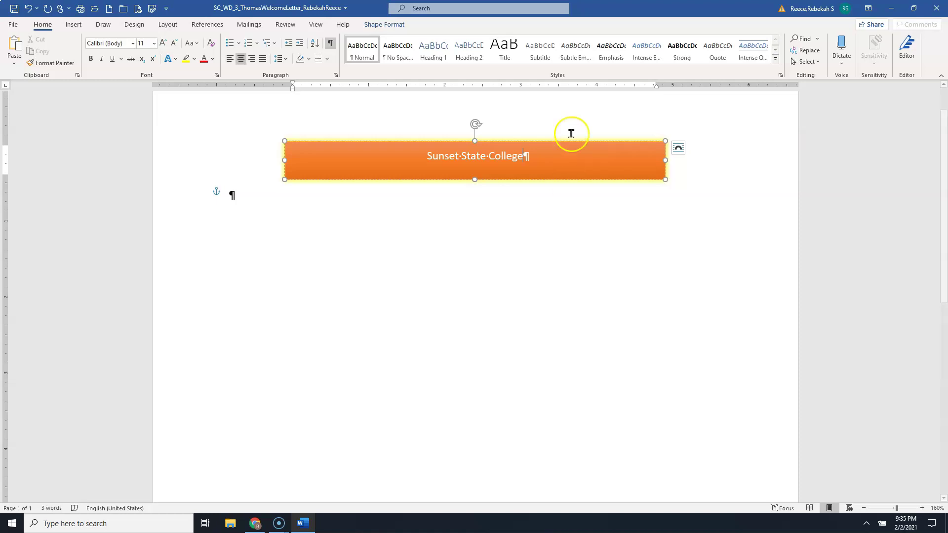
- Increase the font size of "Sunset State College" in the rectangle to 24 points
{"action": "left_click_drag", "start_coordinate": [428, 155], "coordinate": [544, 180]}
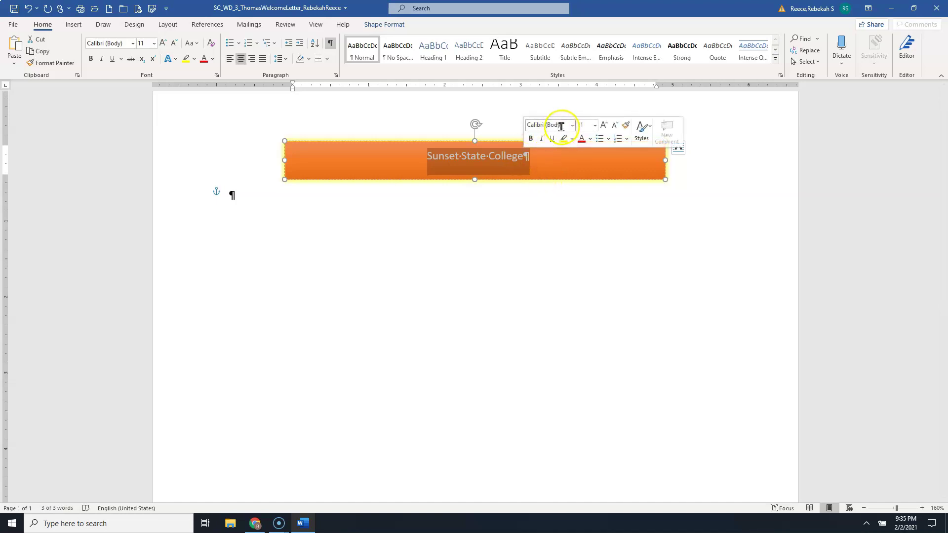
{"action": "left_click", "coordinate": [603, 127]}
{"action": "left_click", "coordinate": [602, 128]}
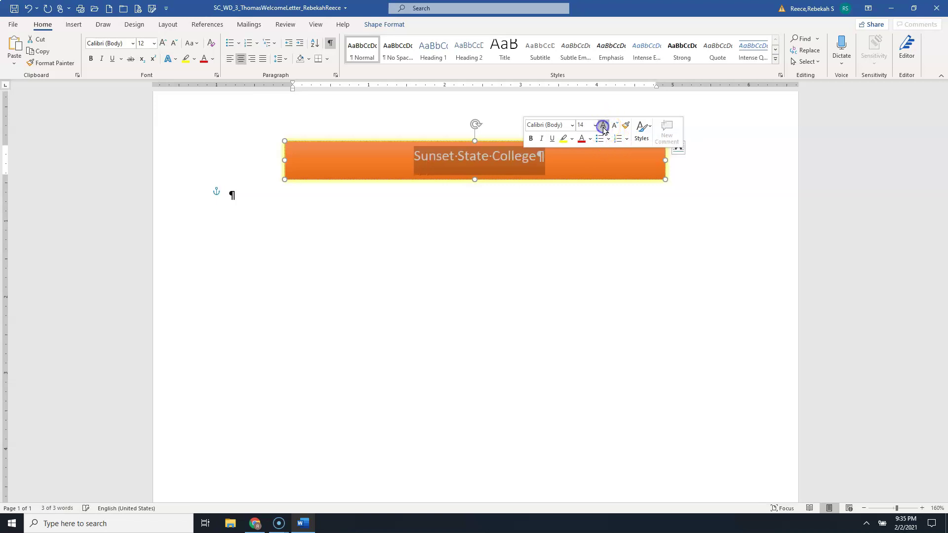
{"action": "left_click", "coordinate": [602, 127]}
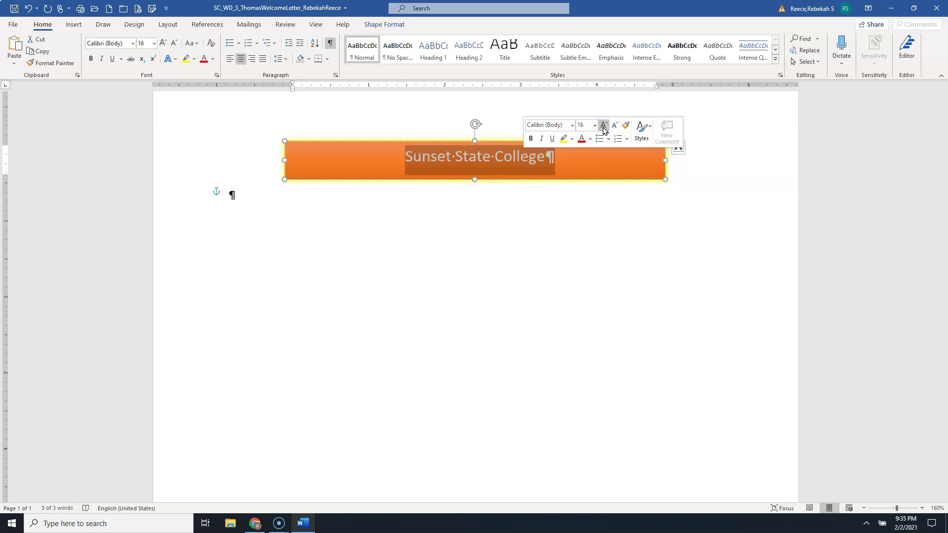
{"action": "left_click", "coordinate": [594, 125]}
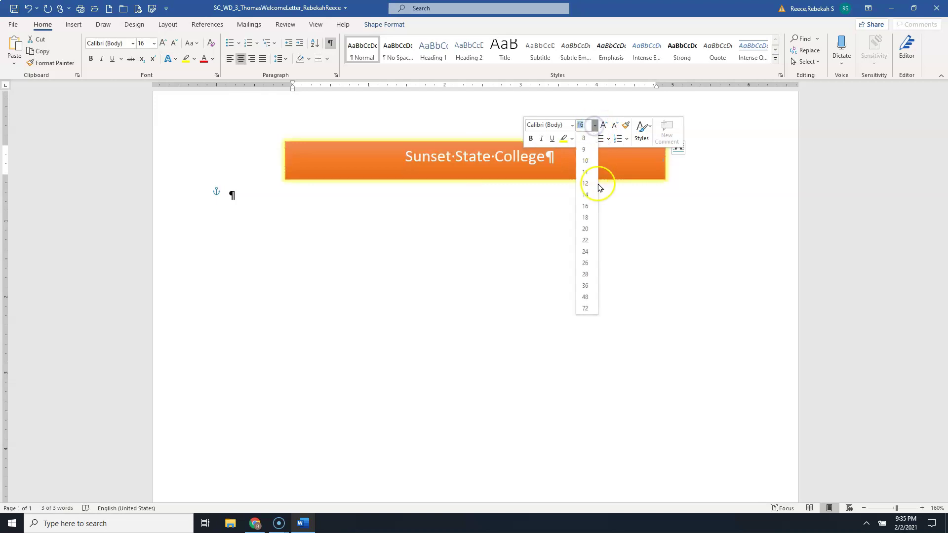
{"action": "left_click", "coordinate": [585, 251]}
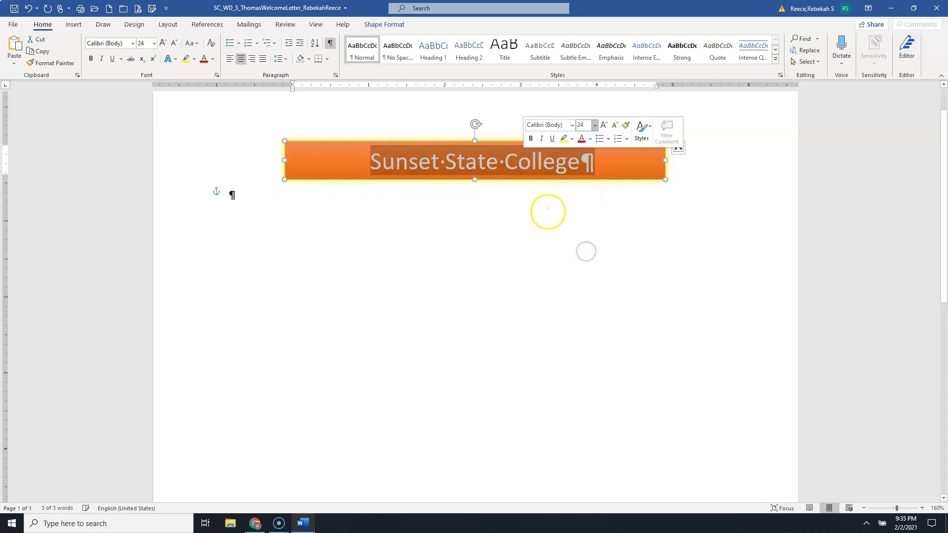
- Reduce the college name's font size stepwise to 16 points
{"action": "left_click", "coordinate": [614, 127]}
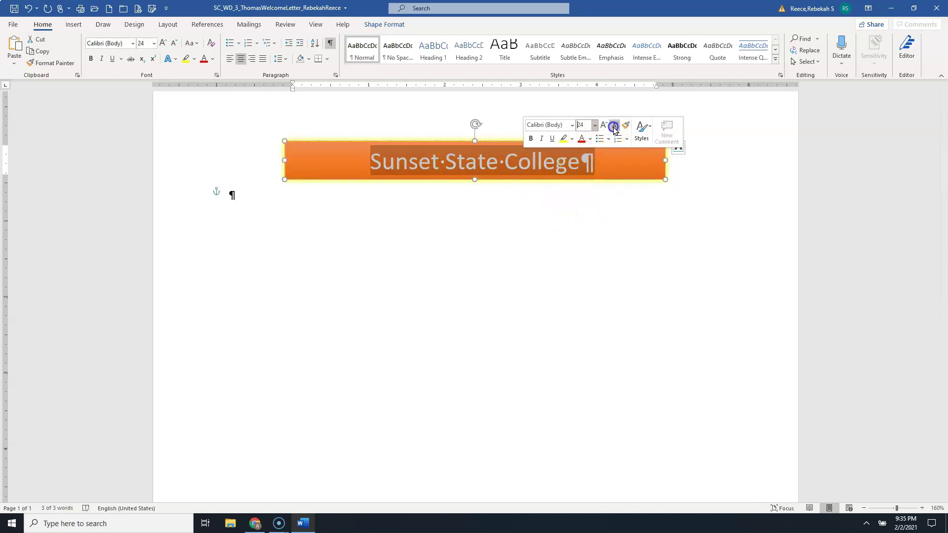
{"action": "left_click", "coordinate": [613, 127]}
{"action": "left_click", "coordinate": [613, 127]}
{"action": "left_click", "coordinate": [614, 126]}
- Set the college name's font size to 24 points and make the text bold
{"action": "left_click_drag", "start_coordinate": [589, 124], "coordinate": [566, 132]}
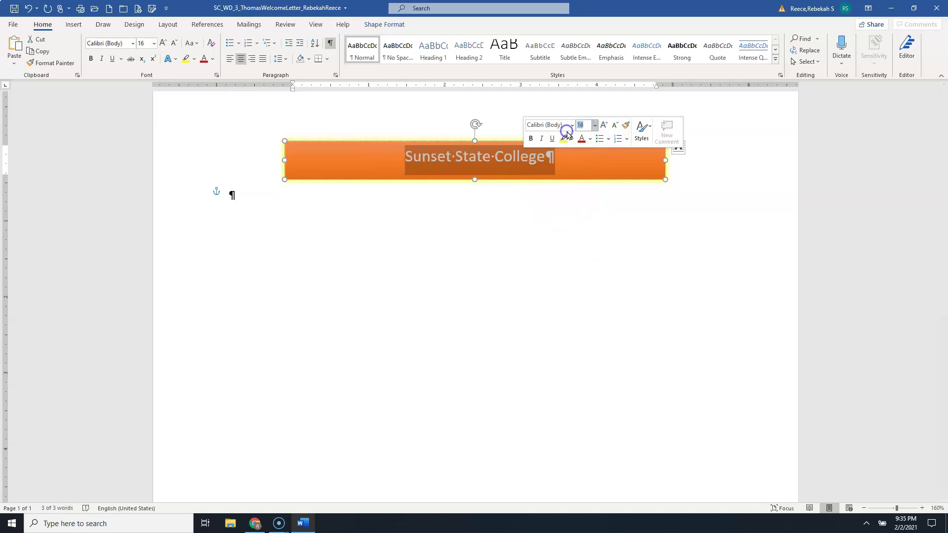
{"action": "type", "text": "24"}
{"action": "key", "text": "Return"}
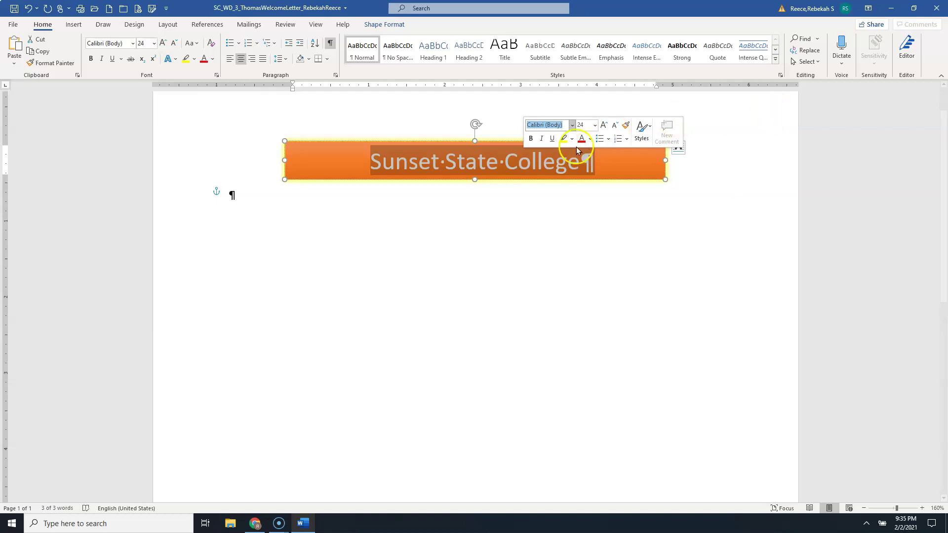
{"action": "left_click", "coordinate": [530, 139]}
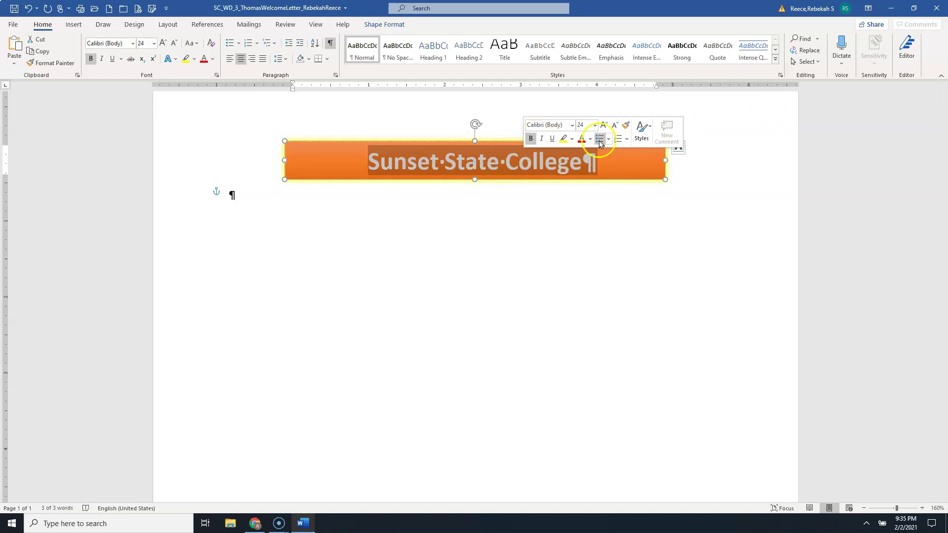
{"action": "left_click", "coordinate": [632, 159]}
- Insert the picture Support_WD_3_FlamingEagle from the Downloads folder into the empty paragraph below the rectangle
{"action": "left_click", "coordinate": [229, 195]}
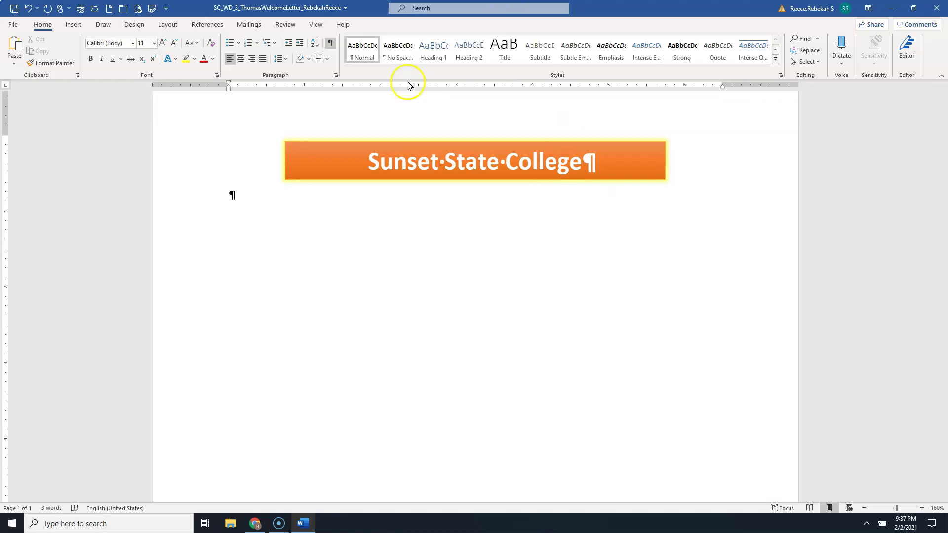
{"action": "left_click", "coordinate": [69, 26]}
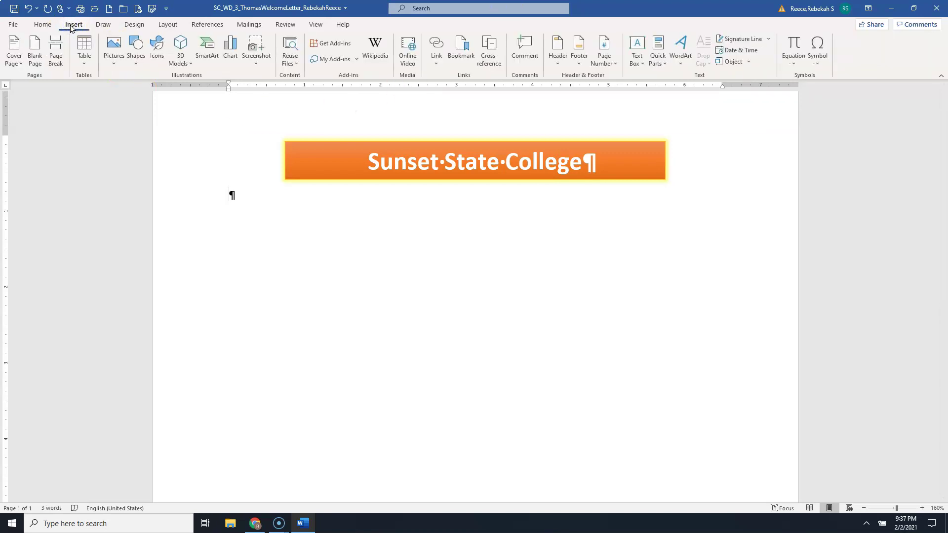
{"action": "left_click", "coordinate": [113, 57]}
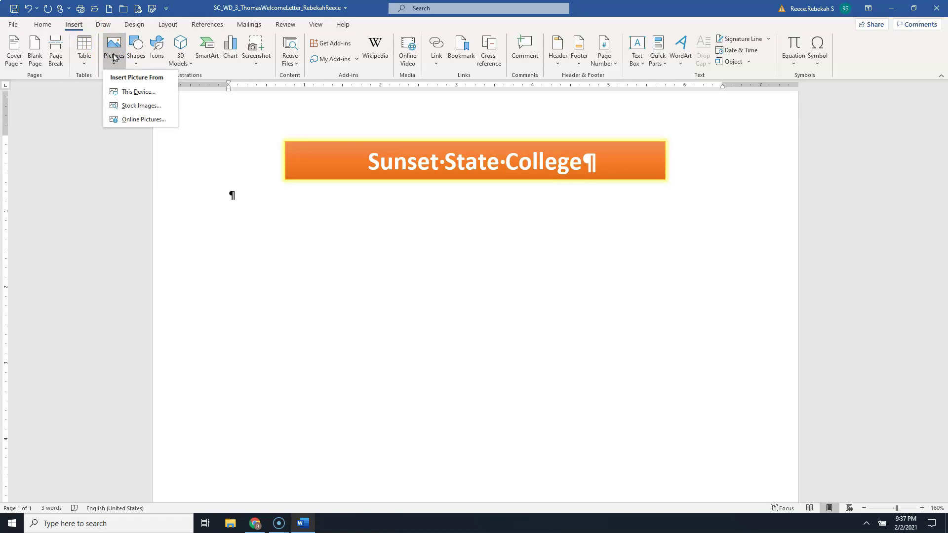
{"action": "left_click", "coordinate": [138, 92]}
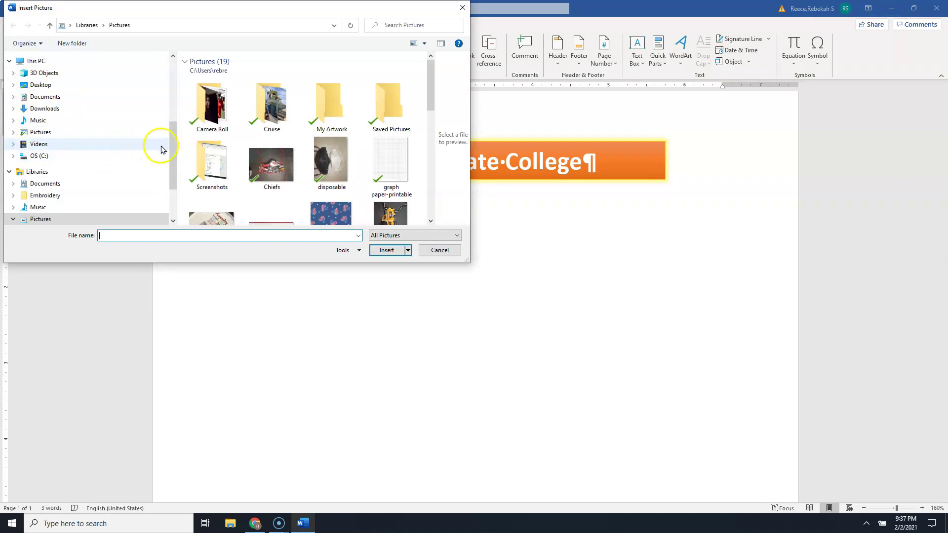
{"action": "left_click", "coordinate": [53, 112]}
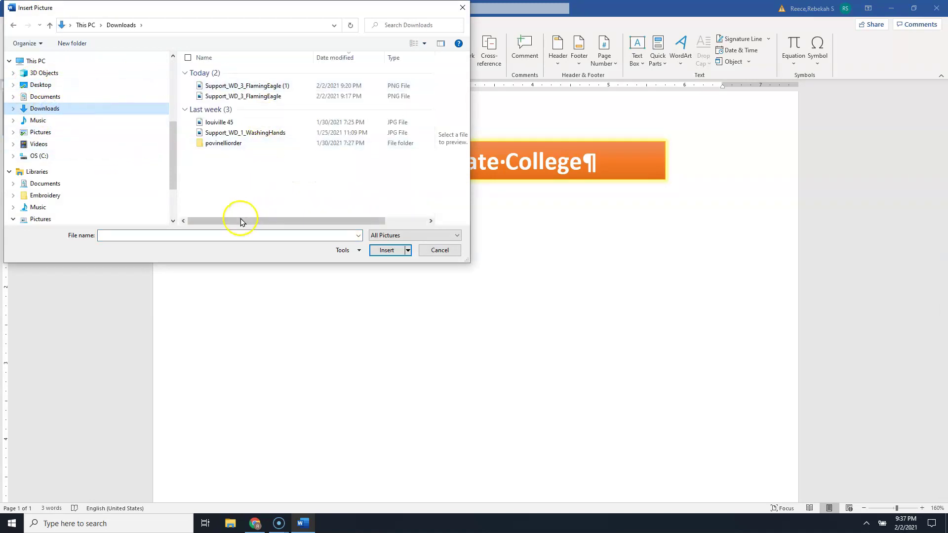
{"action": "left_click", "coordinate": [266, 97]}
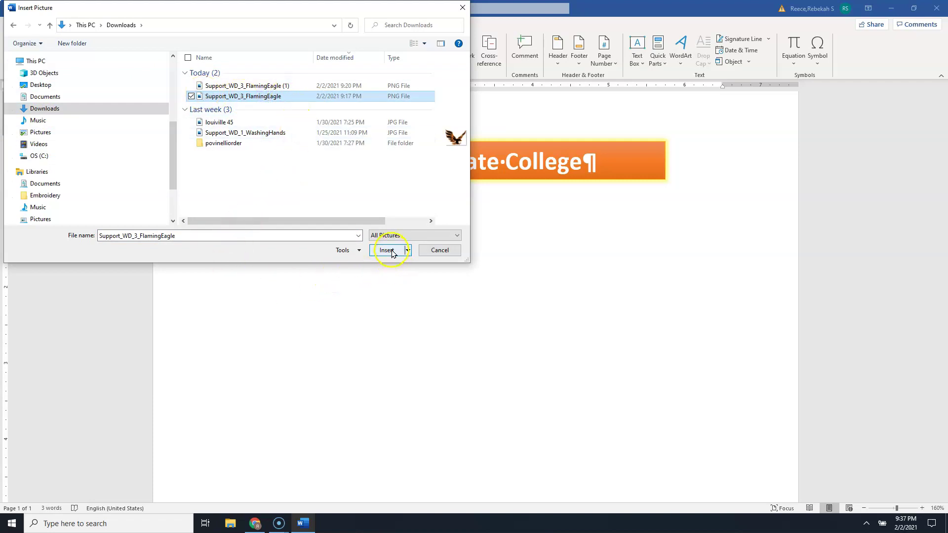
{"action": "left_click", "coordinate": [387, 251]}
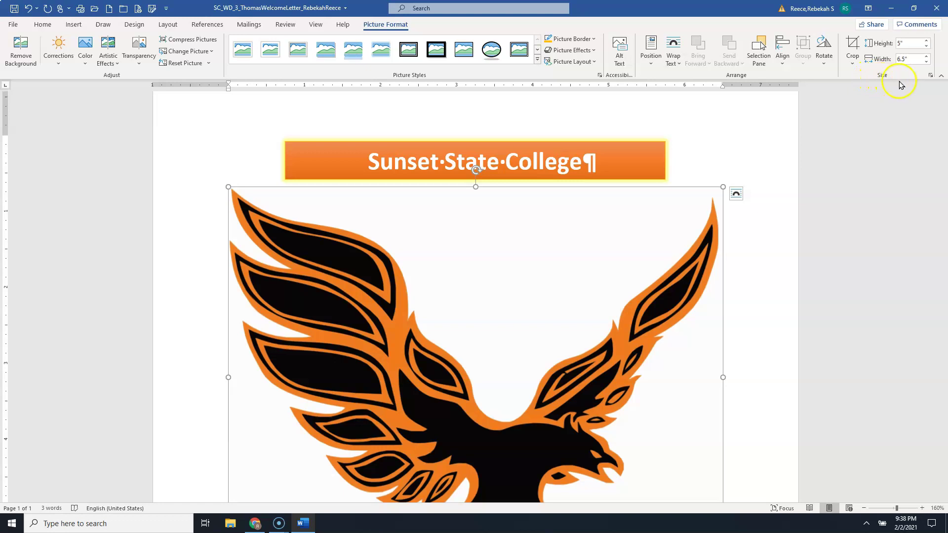
- Set the eagle picture's height scale to 10% in its layout settings
{"action": "left_click", "coordinate": [929, 75]}
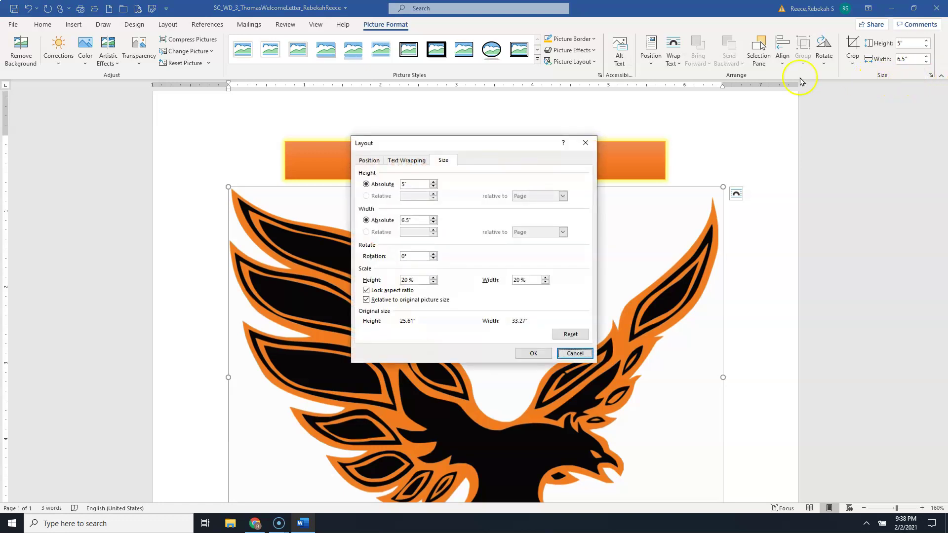
{"action": "left_click_drag", "start_coordinate": [514, 147], "coordinate": [560, 67]}
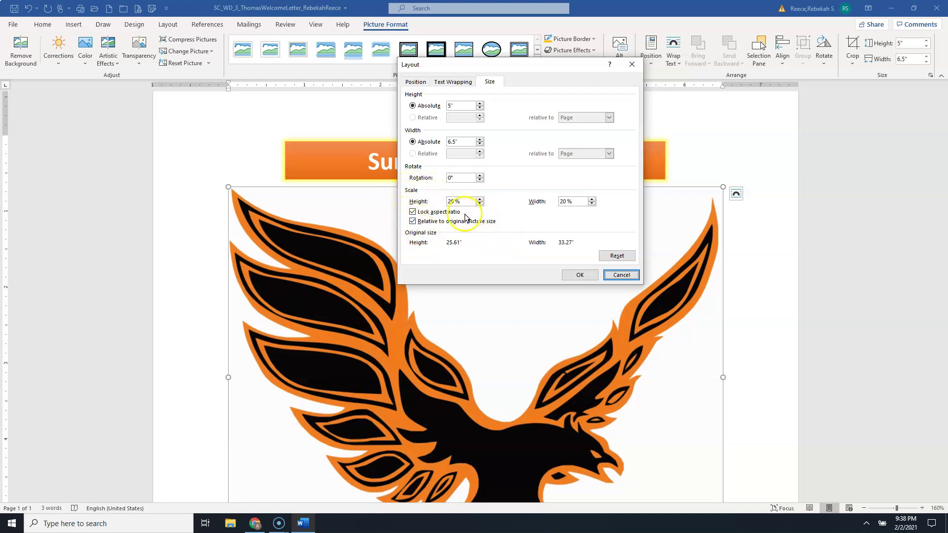
{"action": "left_click_drag", "start_coordinate": [462, 201], "coordinate": [424, 204]}
{"action": "type", "text": "10"}
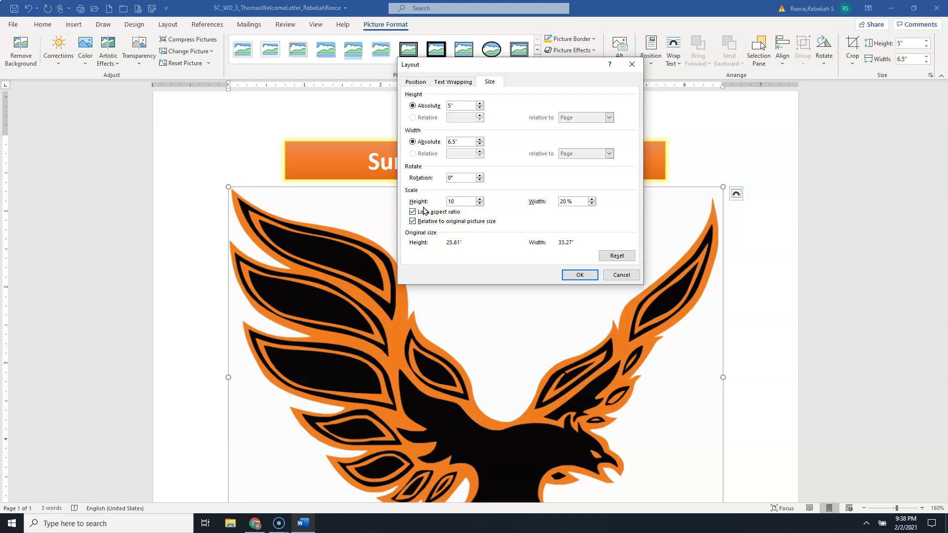
{"action": "key", "text": "Tab"}
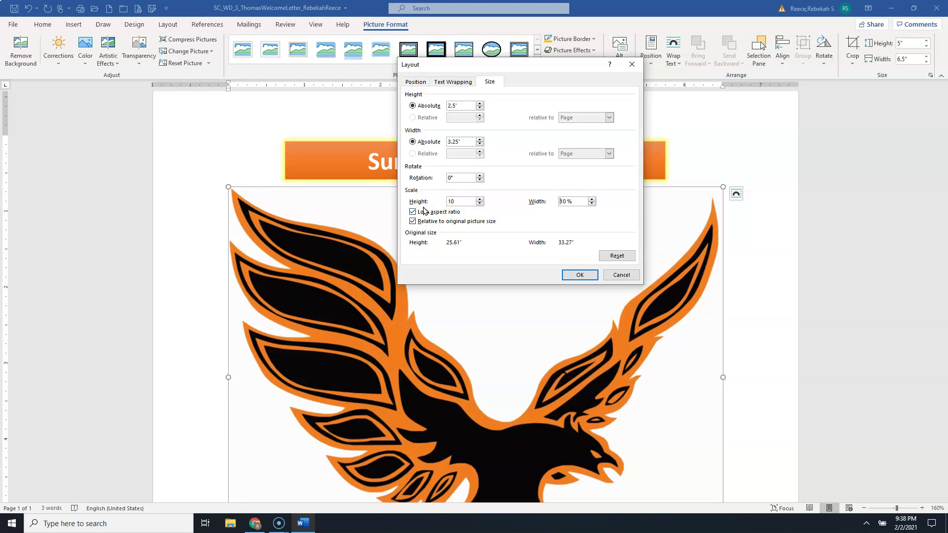
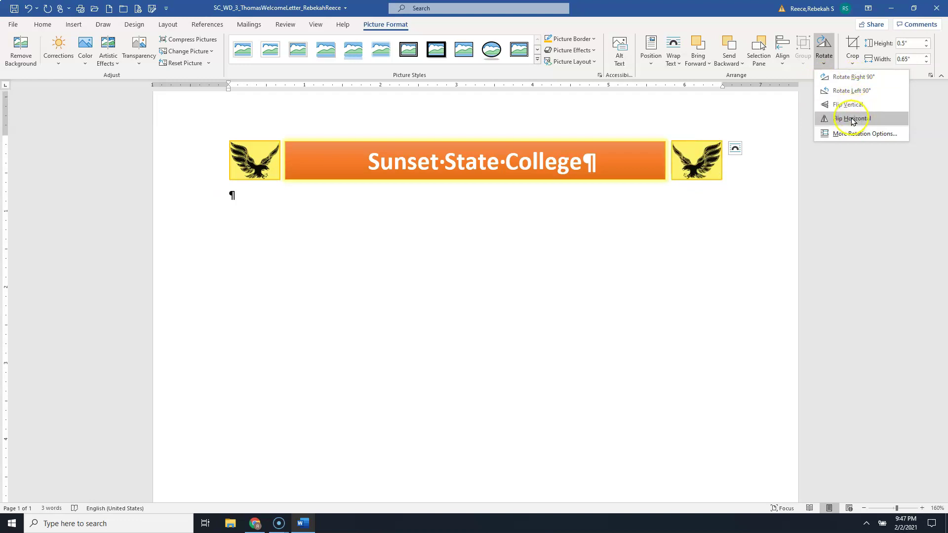
- Flip the eagle picture to the right of the rectangle horizontally and return to the empty paragraph below the letterhead
{"action": "left_click", "coordinate": [855, 119]}
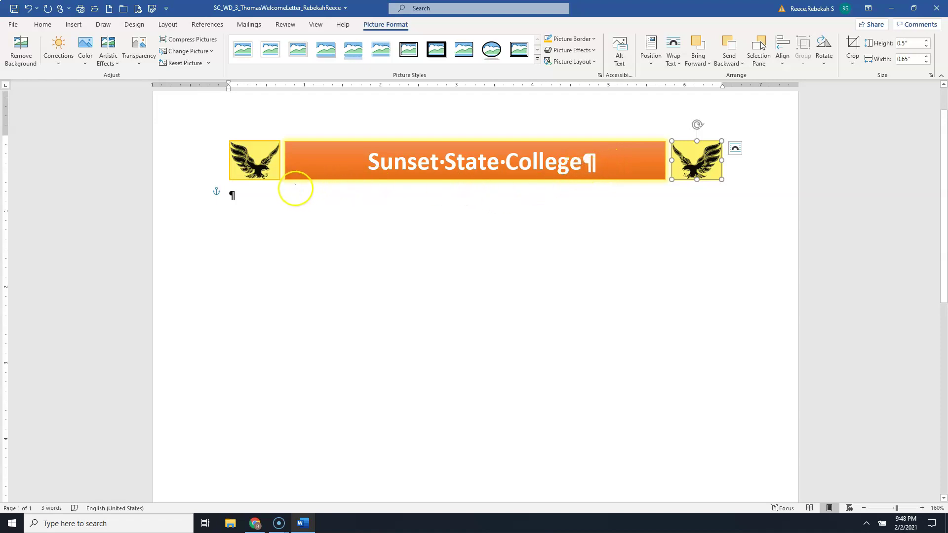
{"action": "left_click", "coordinate": [294, 186]}
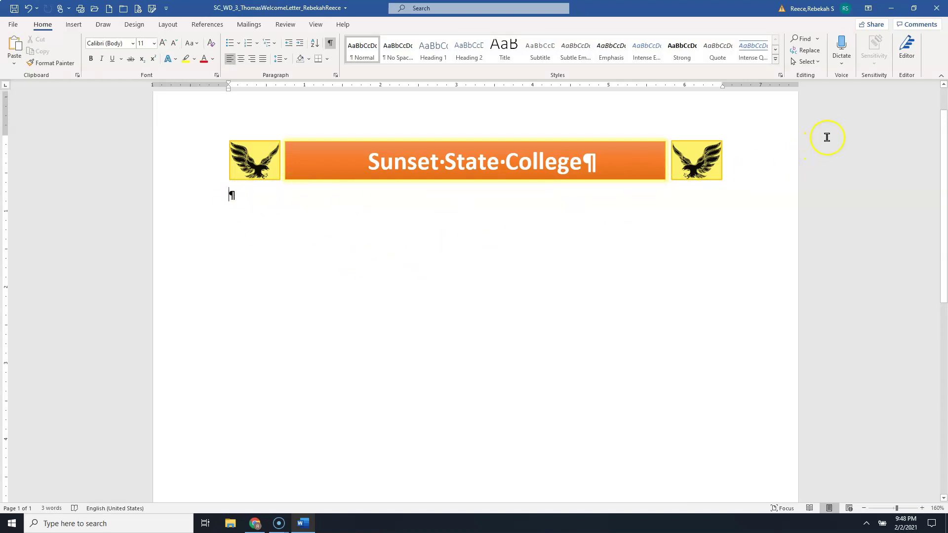
- Hide the formatting marks and show them again
{"action": "scroll", "coordinate": [607, 159], "scroll_direction": "down", "scroll_amount": 1}
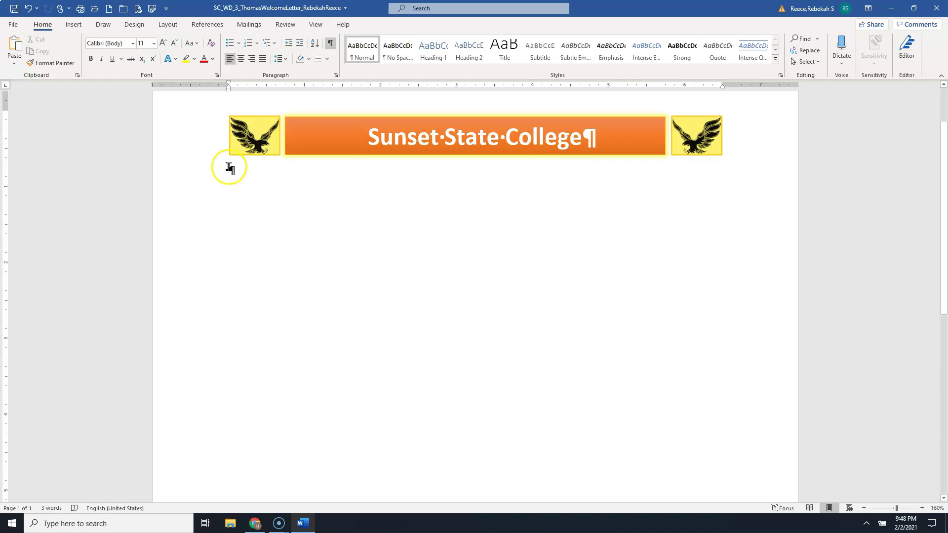
{"action": "left_click", "coordinate": [330, 44]}
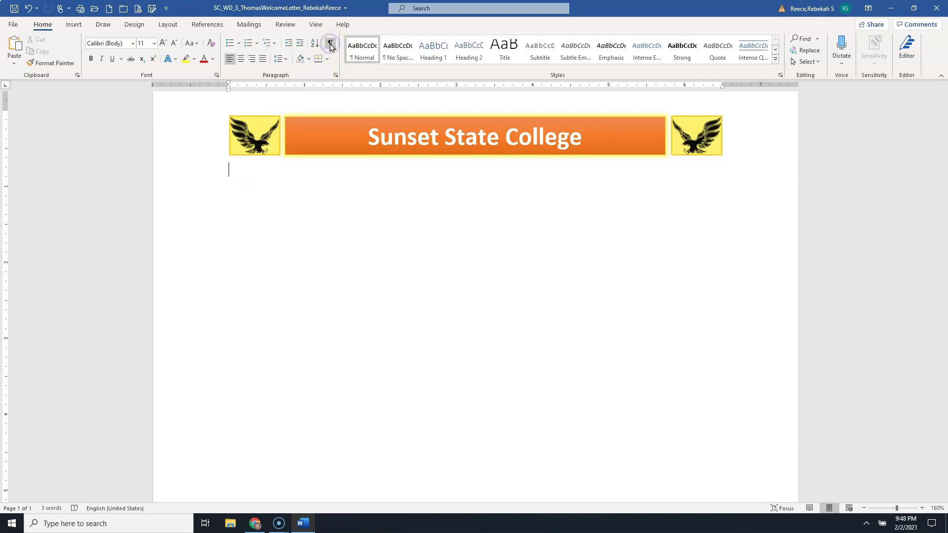
{"action": "left_click", "coordinate": [330, 44]}
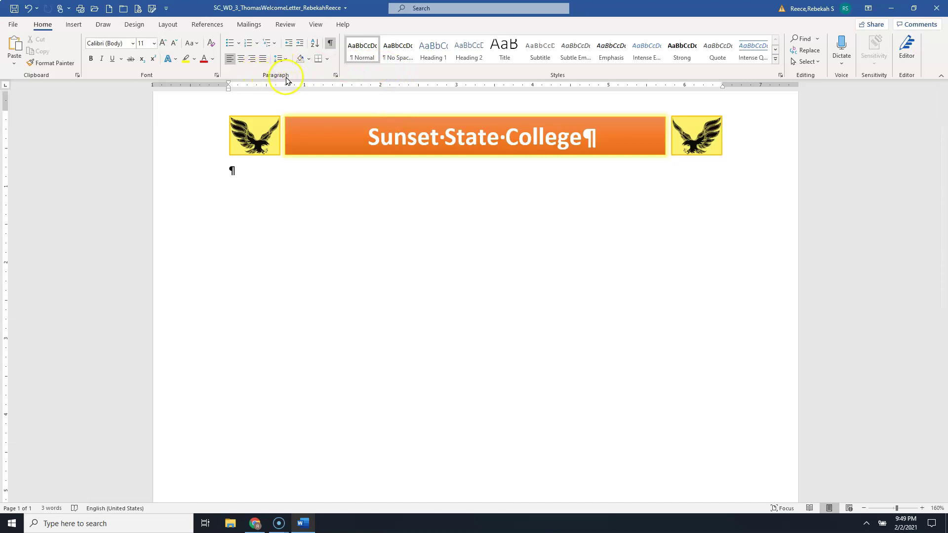
- Center the empty paragraph below the letterhead and enter "Office of Admissions" in it
{"action": "left_click", "coordinate": [241, 61]}
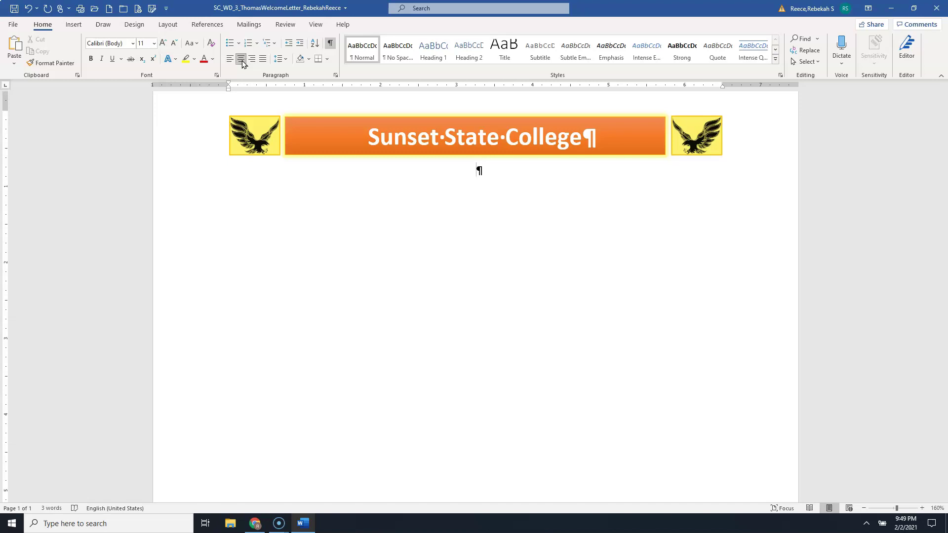
{"action": "type", "text": "Office of Ac"}
{"action": "type", "text": "missions"}
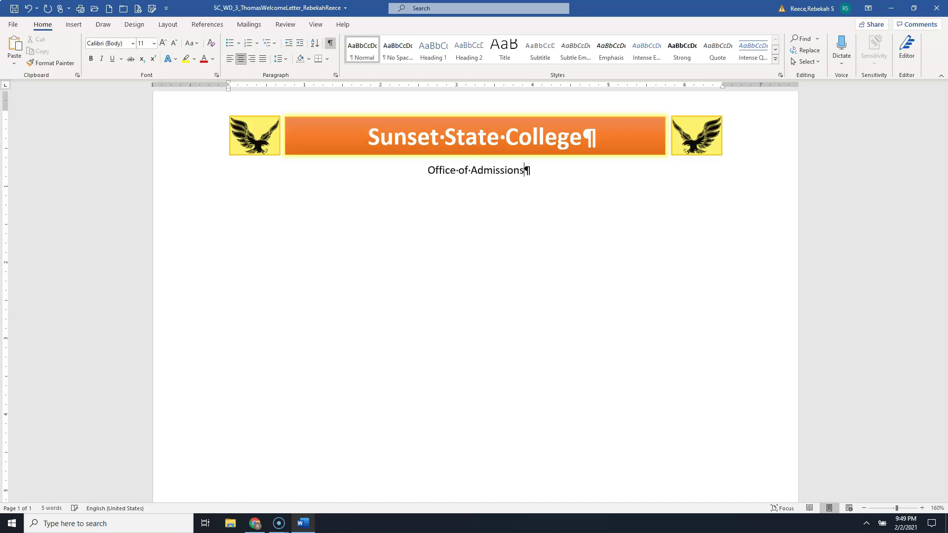
- Add the college's street address and mail code after "Office of Admissions", separated by commas
{"action": "type", "text": ", 1"}
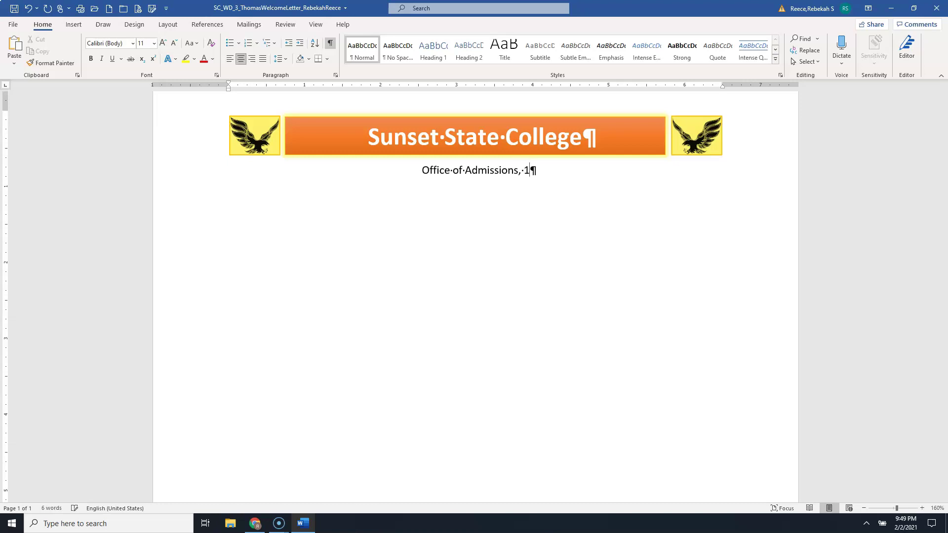
{"action": "type", "text": "001 C"}
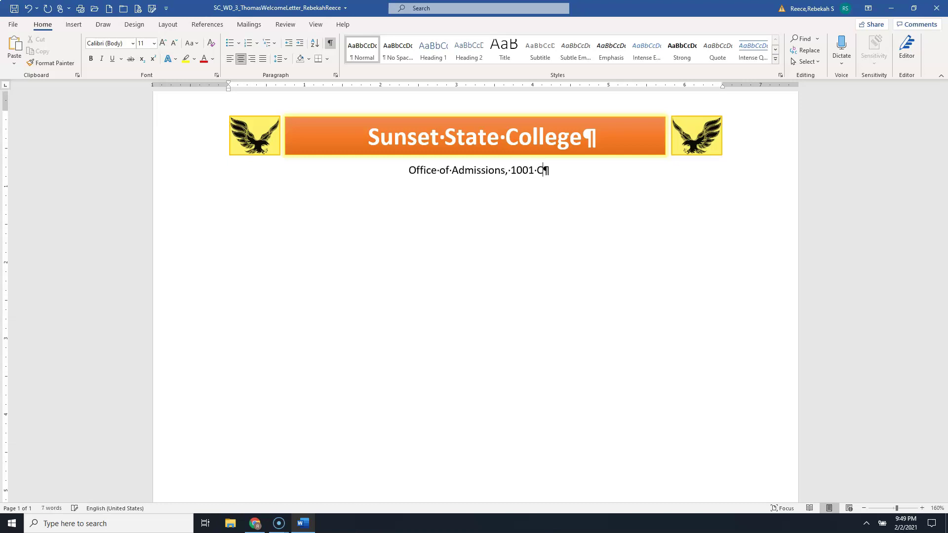
{"action": "type", "text": "anton S"}
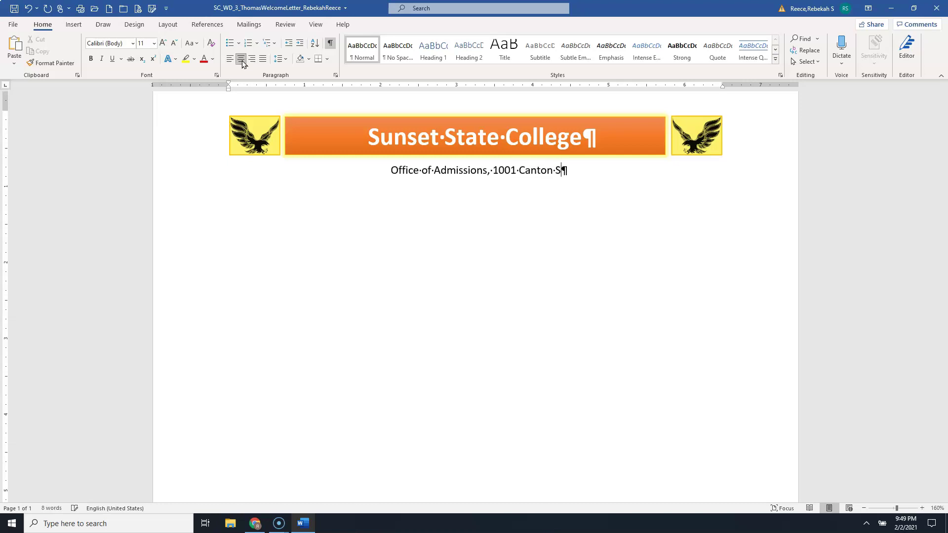
{"action": "type", "text": "treet, "}
{"action": "type", "text": "MC"}
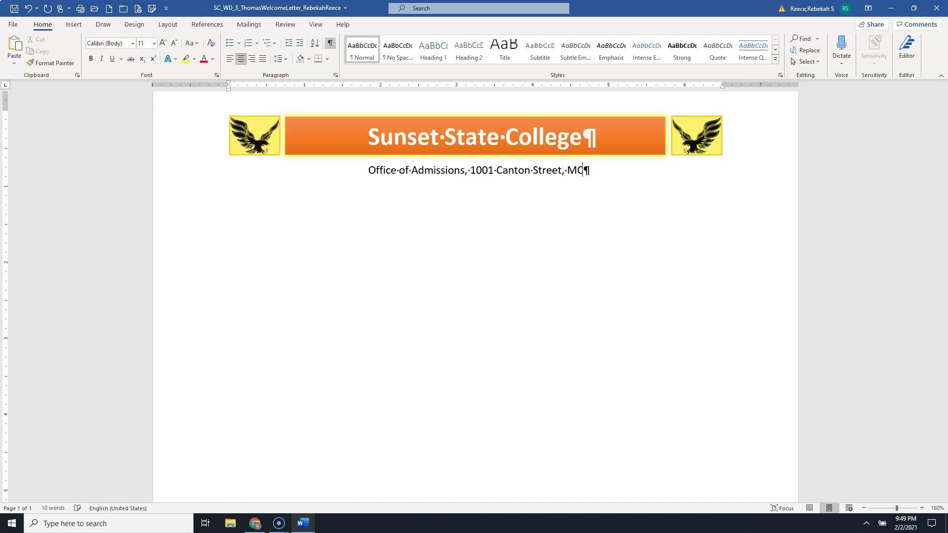
{"action": "type", "text": " 300"}
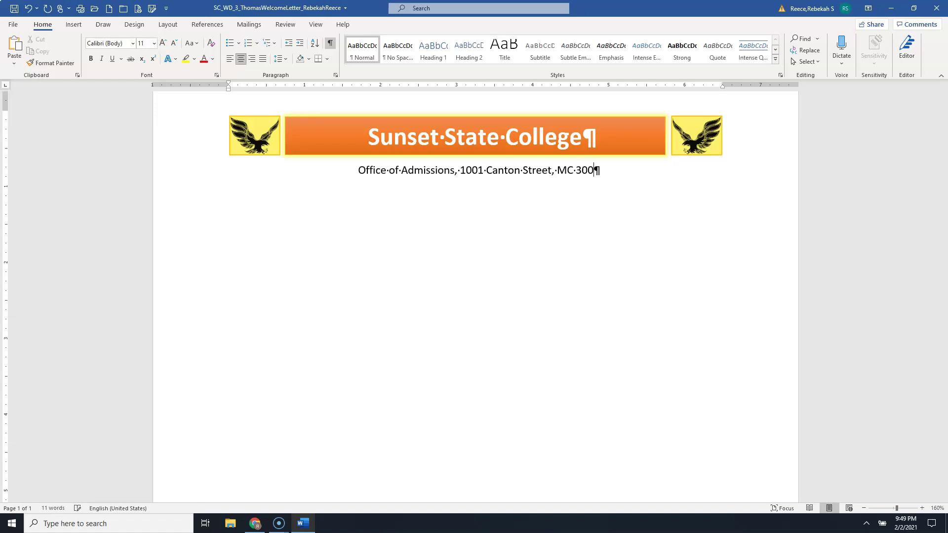
{"action": "key", "text": "BackSpace"}
{"action": "key", "text": "BackSpace"}
{"action": "type", "text": "300"}
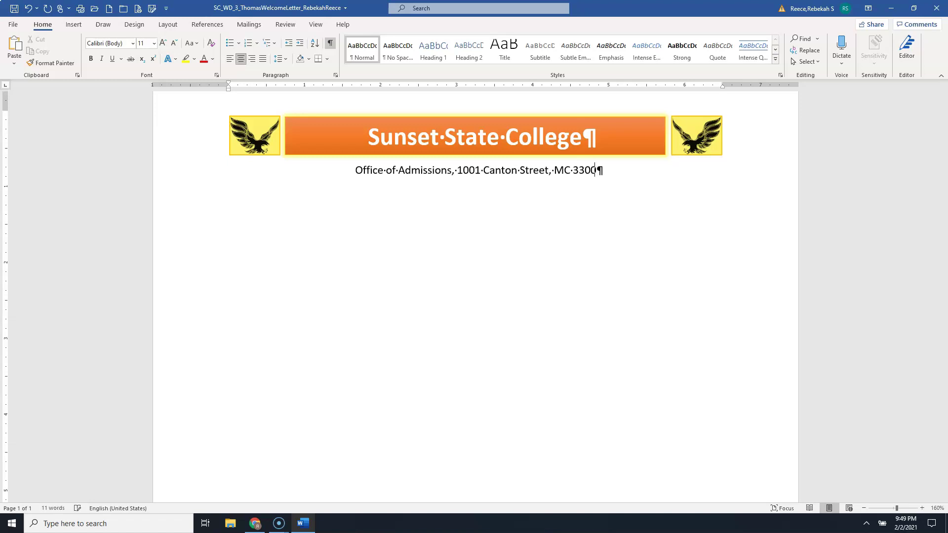
- Complete the postal address in the contact line with the city, state and ZIP code, followed by a space
{"action": "type", "text": ", "}
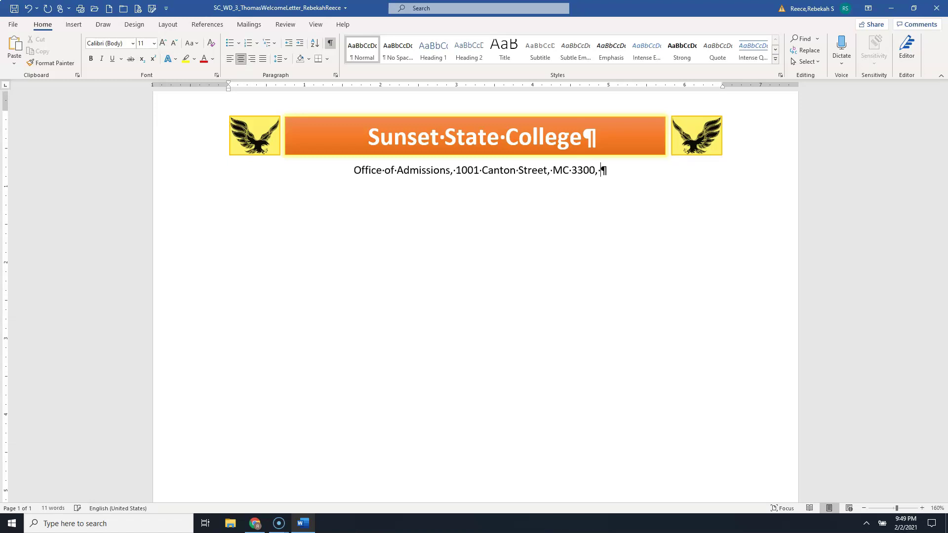
{"action": "type", "text": "Novat"}
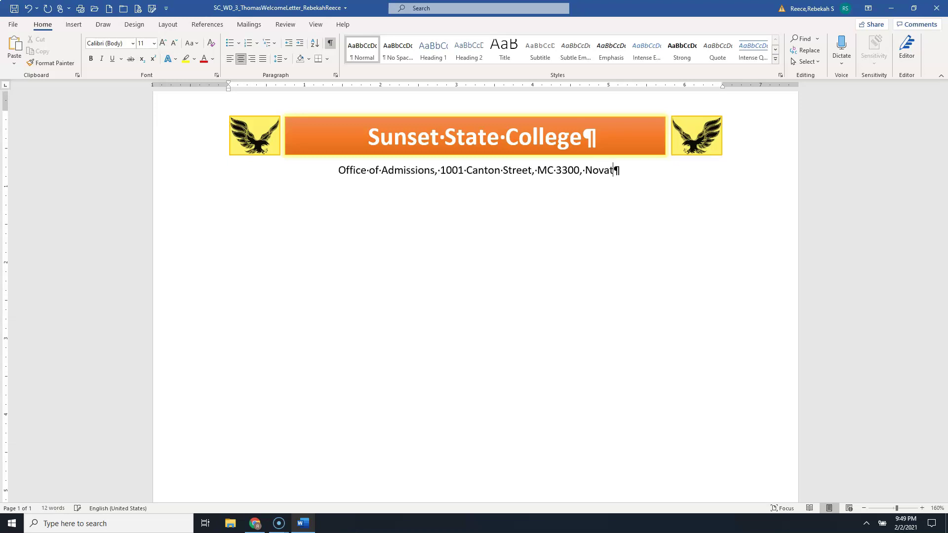
{"action": "type", "text": "o, CA"}
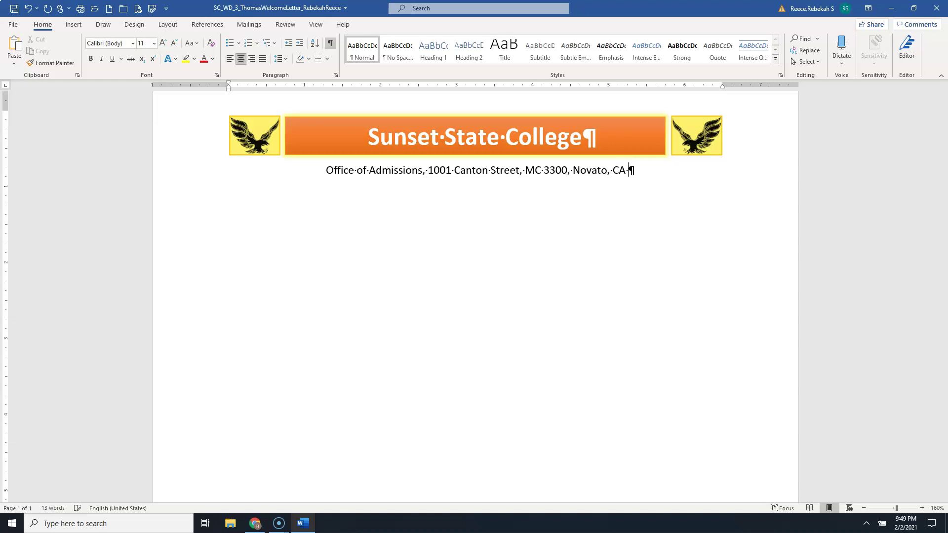
{"action": "type", "text": " 9"}
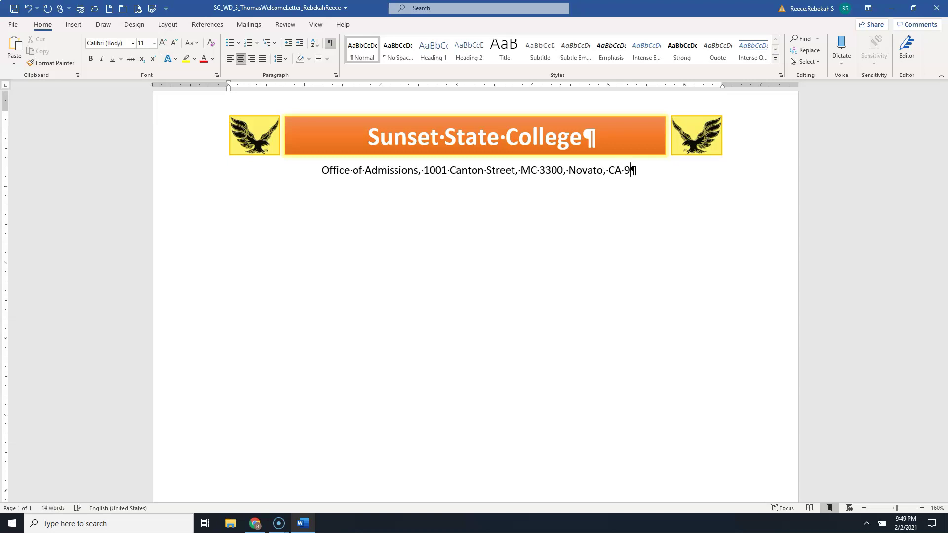
{"action": "type", "text": "4945"}
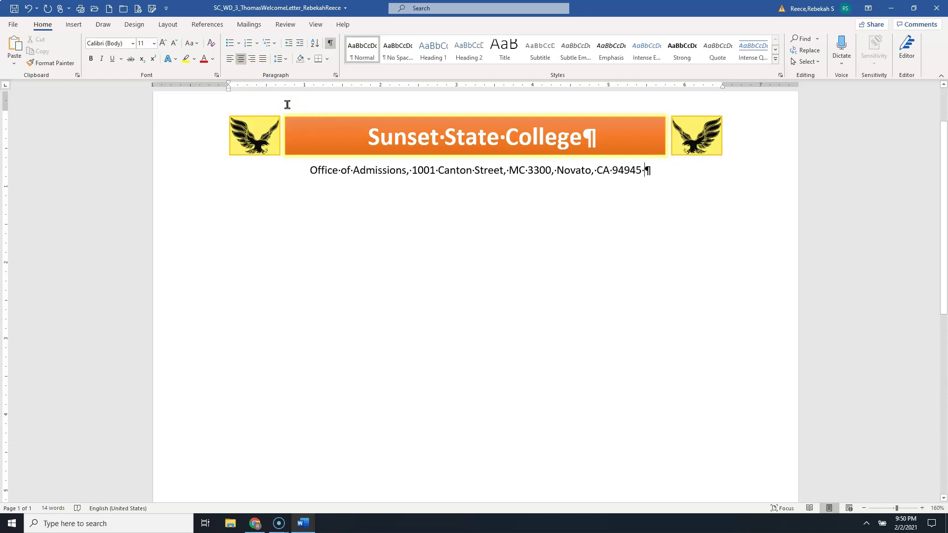
- Insert the round bullet symbol (Symbol: 183) after the ZIP code, followed by a space
{"action": "left_click", "coordinate": [74, 25]}
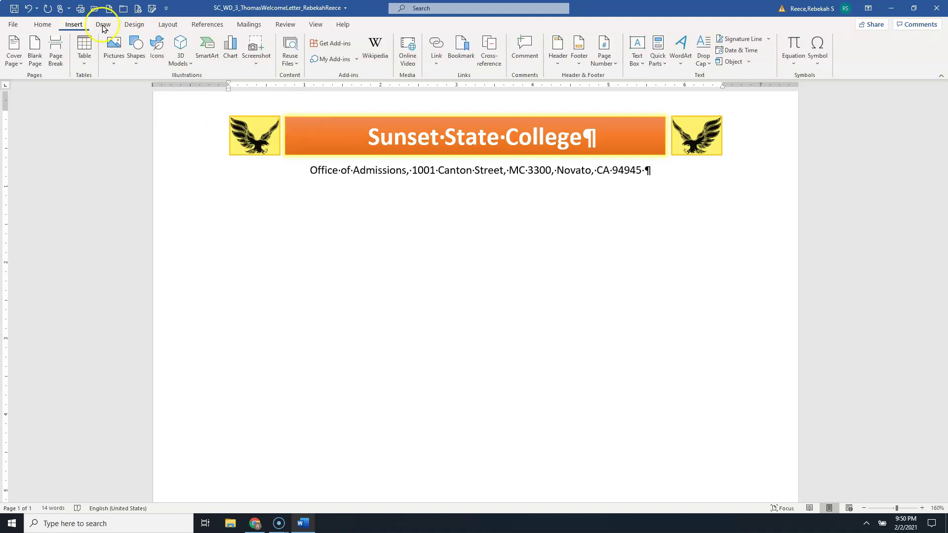
{"action": "left_click", "coordinate": [819, 68]}
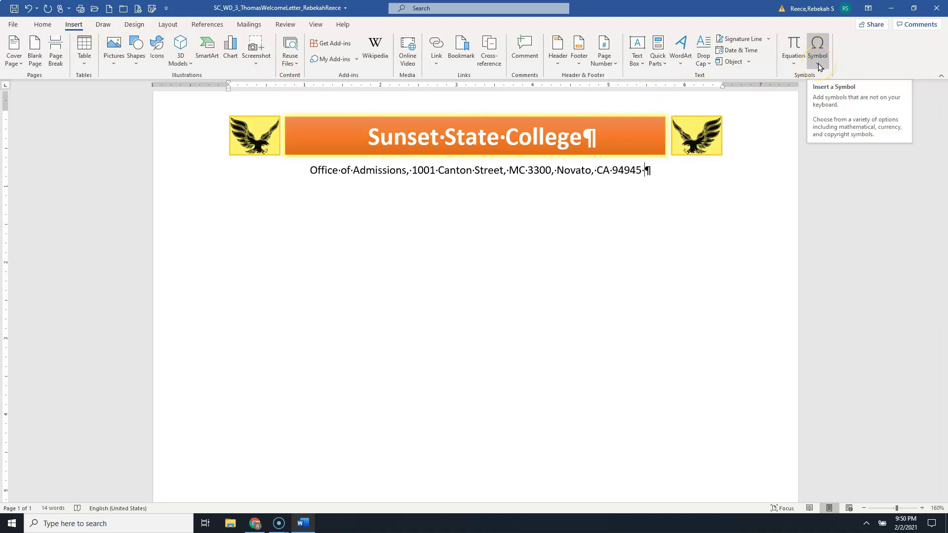
{"action": "left_click", "coordinate": [818, 64]}
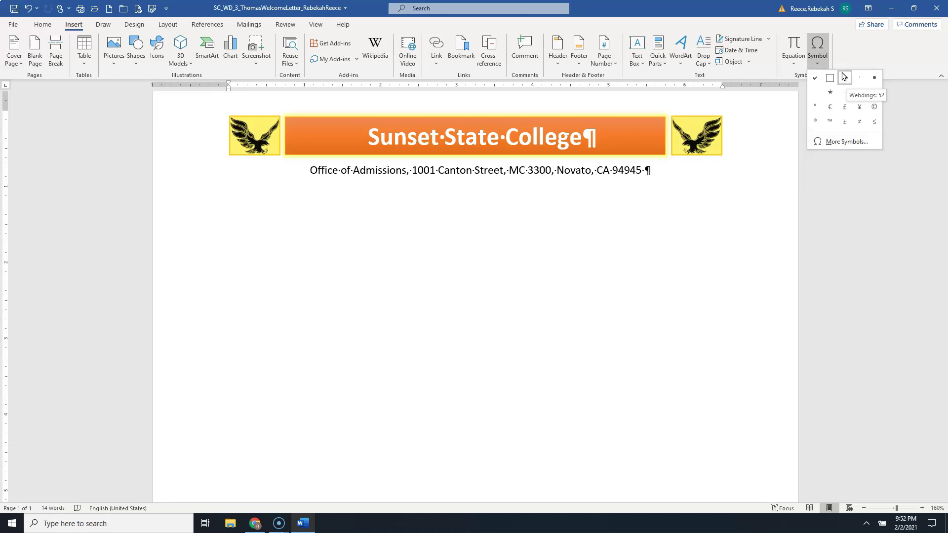
{"action": "left_click", "coordinate": [858, 82]}
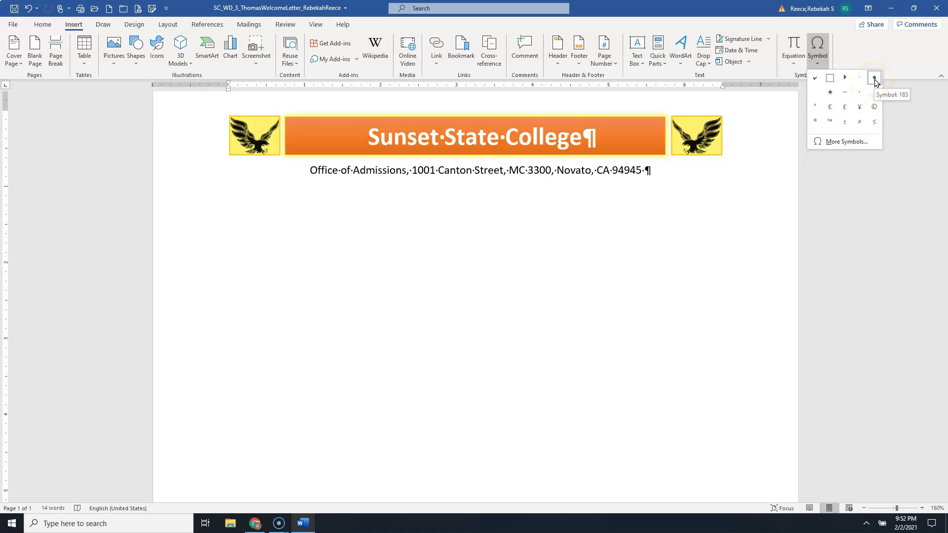
{"action": "left_click", "coordinate": [874, 79]}
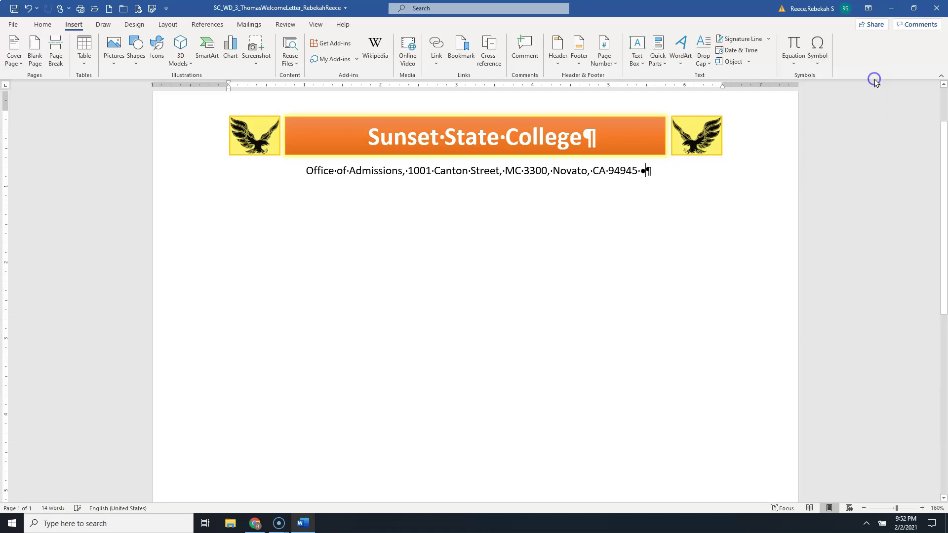
{"action": "left_click", "coordinate": [698, 175]}
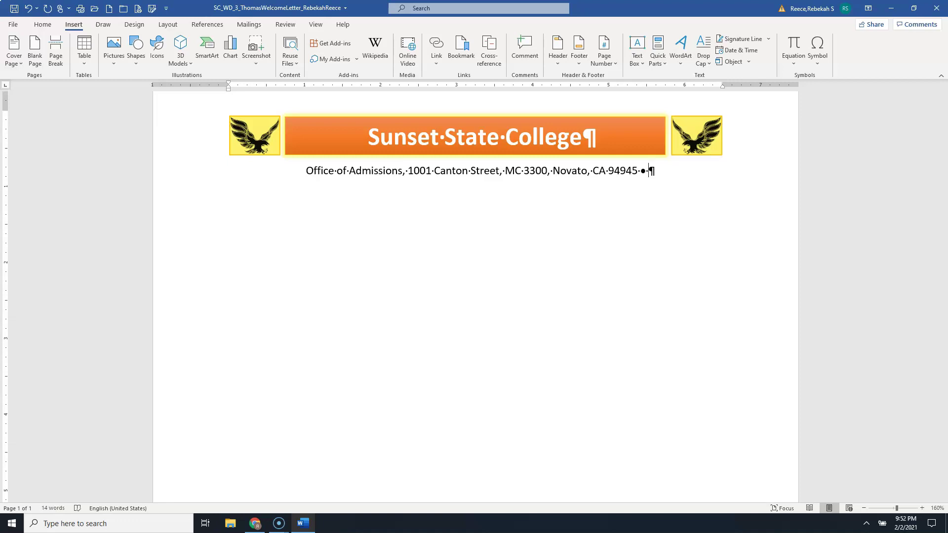
- Complete the contact line with the college's phone number, a second round bullet symbol and the website sunset.edu
{"action": "type", "text": "415-555-"}
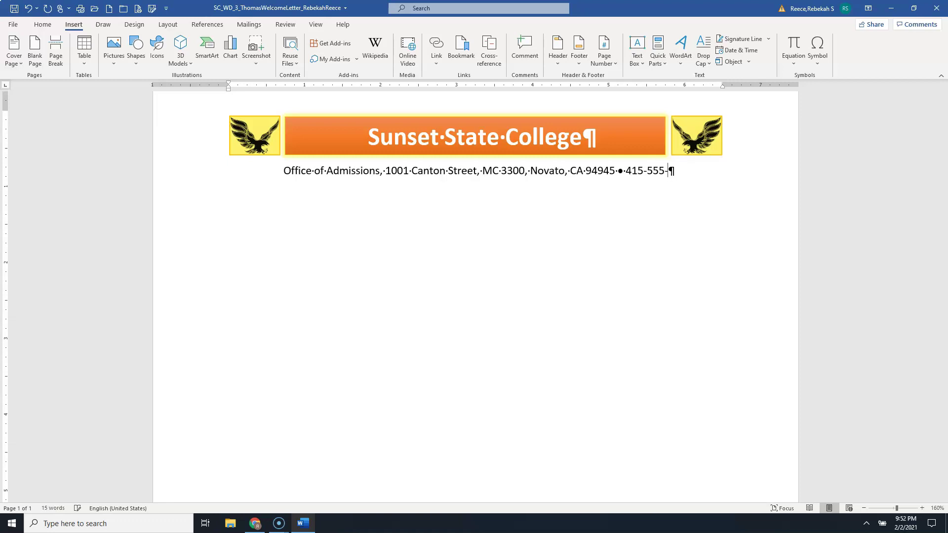
{"action": "type", "text": "0199"}
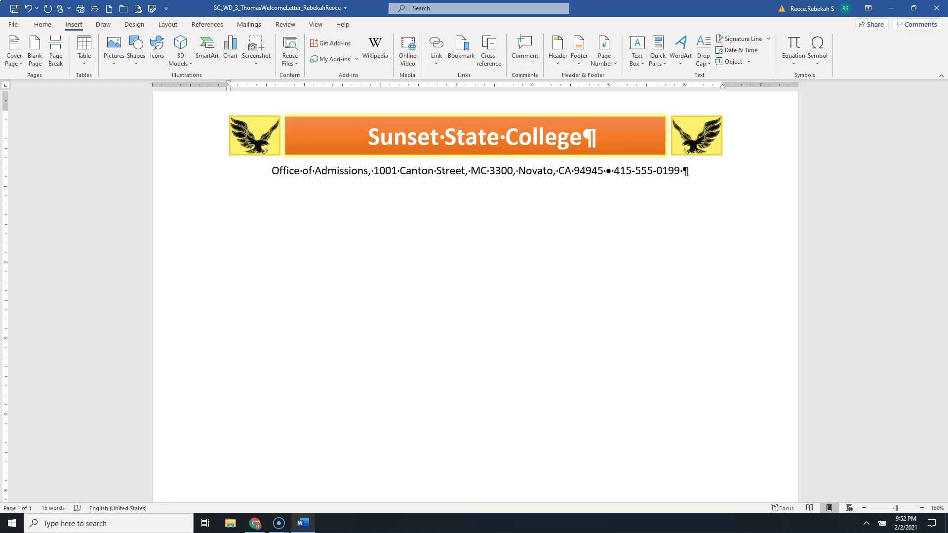
{"action": "left_click", "coordinate": [818, 54]}
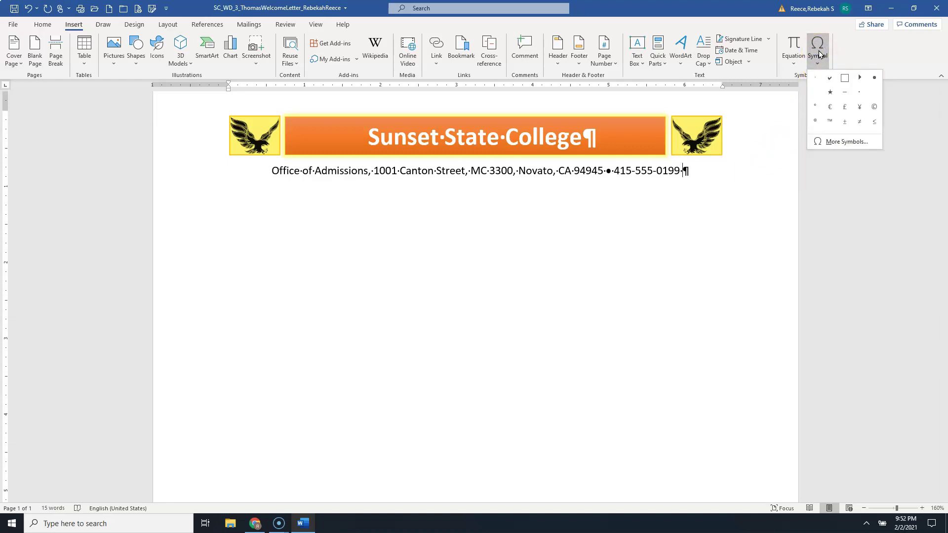
{"action": "left_click", "coordinate": [874, 78]}
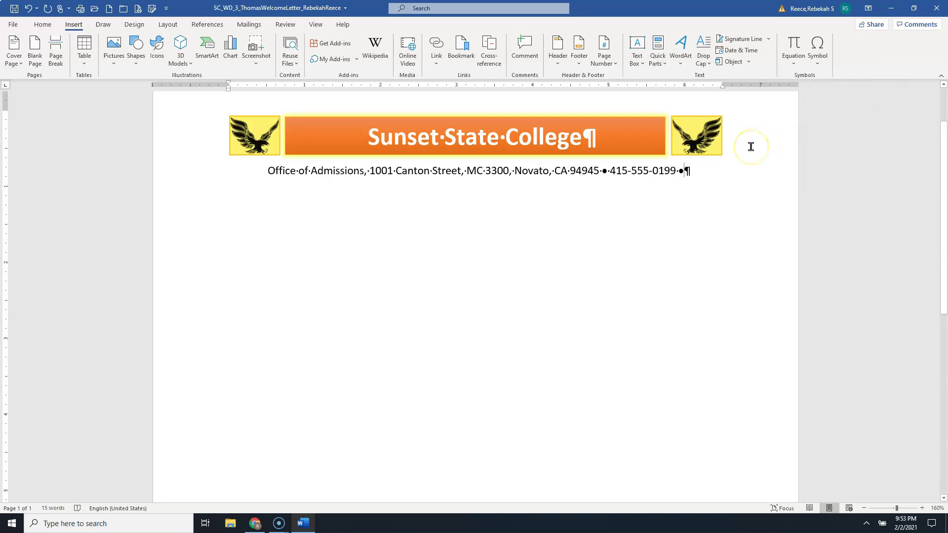
{"action": "type", "text": "s"}
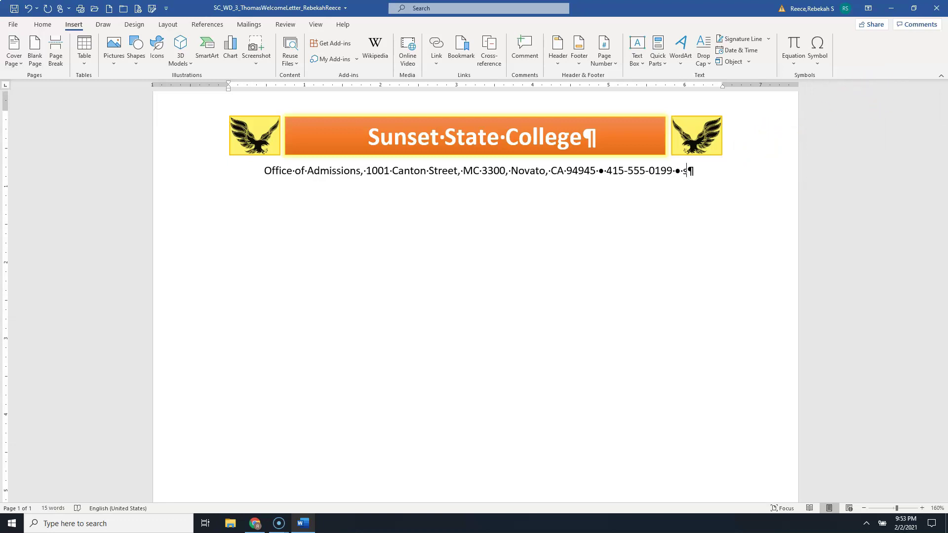
{"action": "type", "text": "unset.edu"}
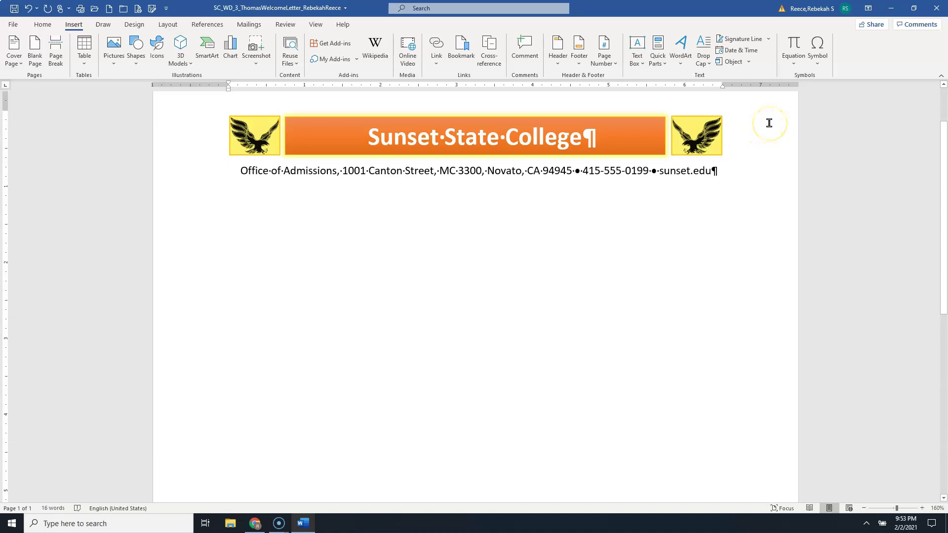
- Look up character code 183 in the full symbol table for the normal text font
{"action": "left_click", "coordinate": [819, 64]}
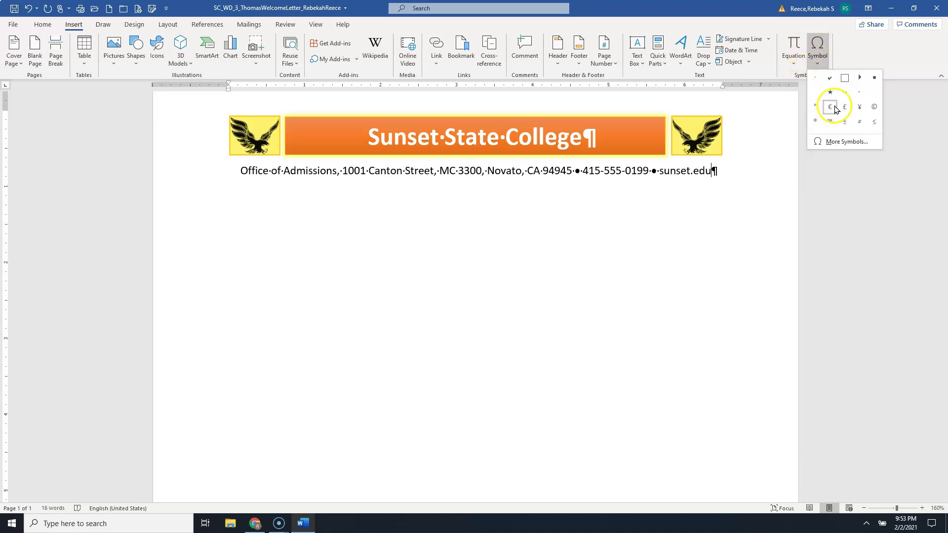
{"action": "left_click", "coordinate": [831, 144]}
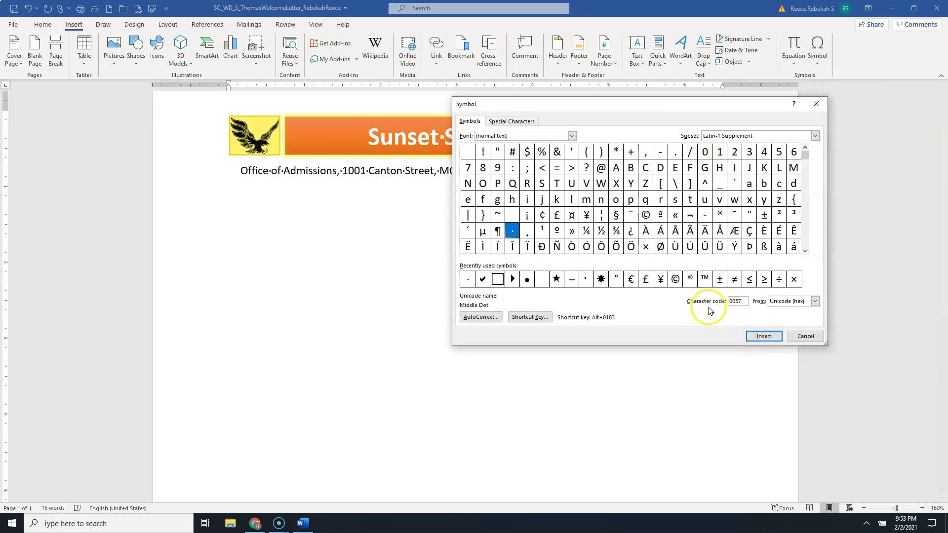
{"action": "left_click", "coordinate": [743, 301]}
{"action": "left_click_drag", "start_coordinate": [743, 301], "coordinate": [722, 303]}
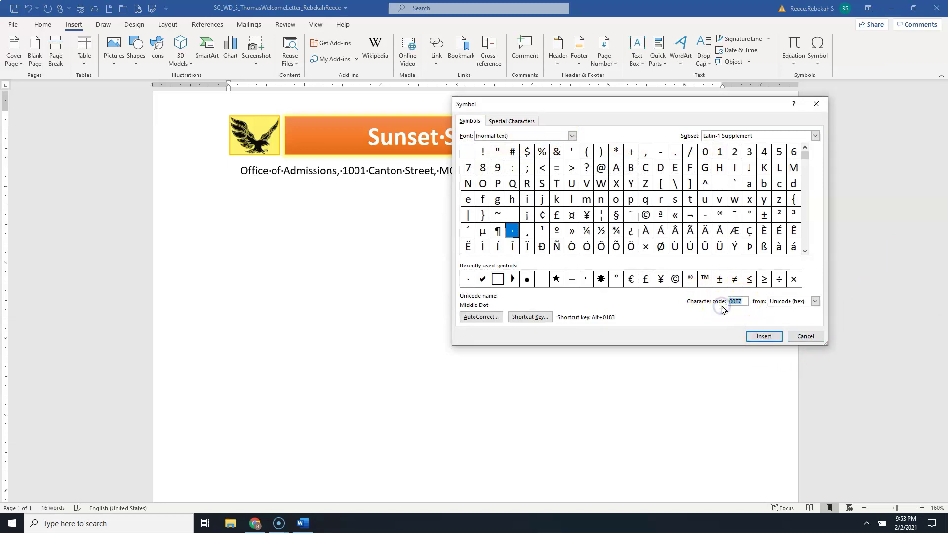
{"action": "type", "text": "183"}
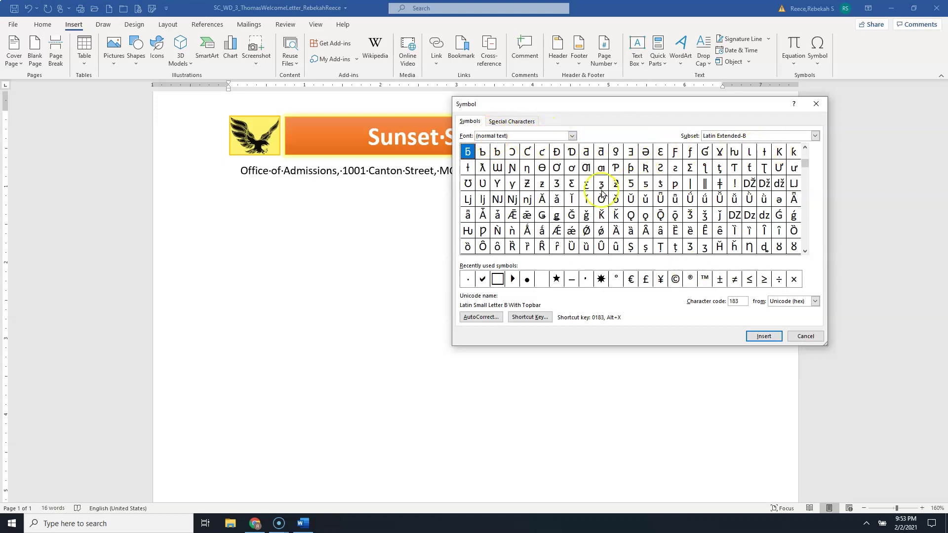
- Check the available symbol fonts, switch the subset to Basic Latin and look up character code 183 again
{"action": "left_click", "coordinate": [572, 136]}
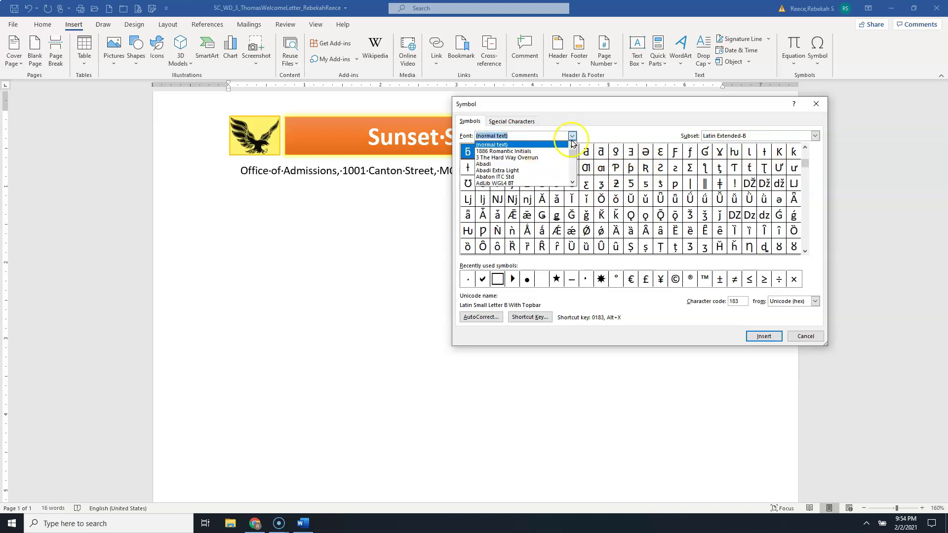
{"action": "left_click", "coordinate": [713, 138]}
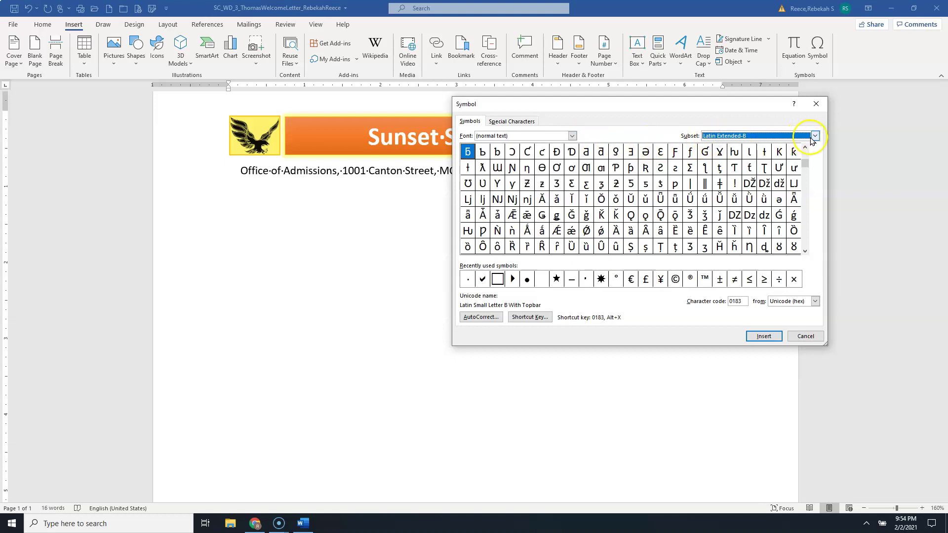
{"action": "left_click", "coordinate": [814, 136]}
{"action": "left_click", "coordinate": [735, 144]}
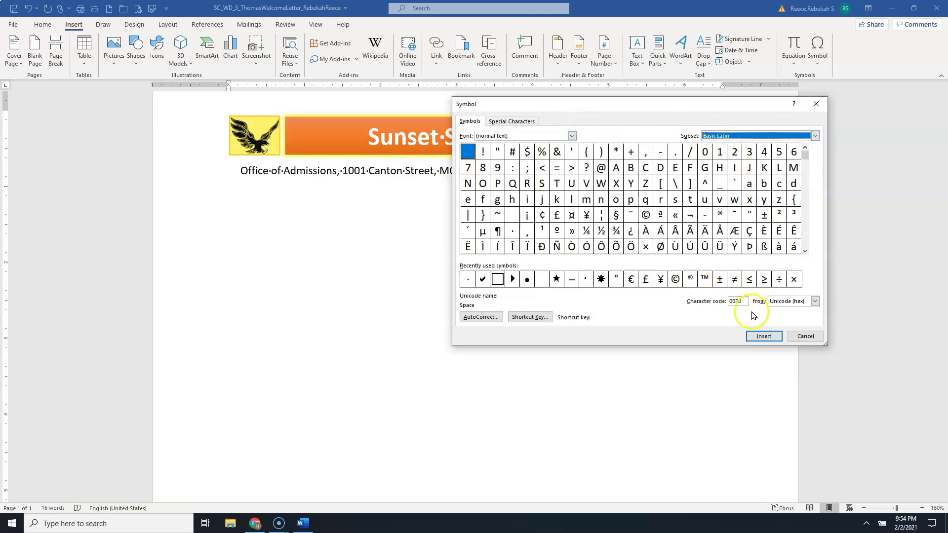
{"action": "left_click", "coordinate": [698, 304]}
{"action": "type", "text": "183"}
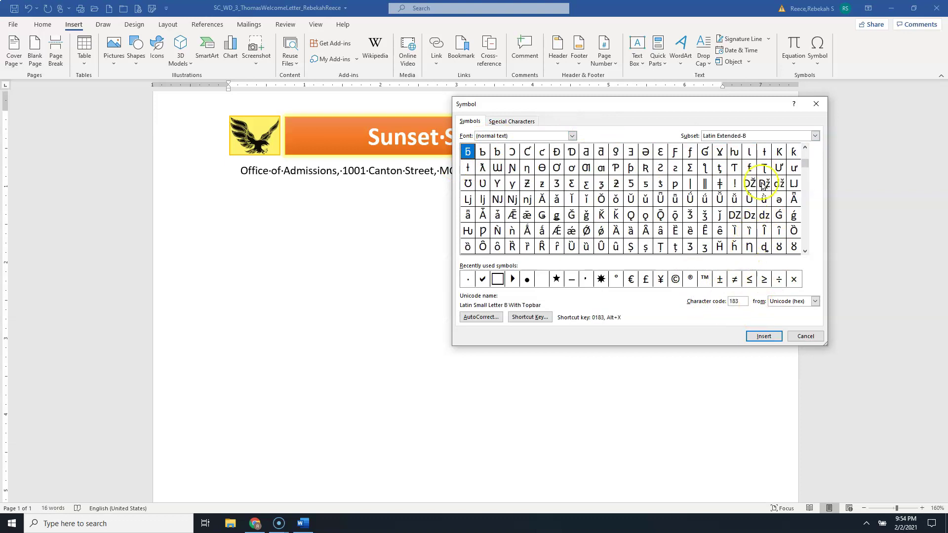
- Review the available character subsets for the normal text font in the symbol table
{"action": "left_click", "coordinate": [792, 136]}
{"action": "left_click", "coordinate": [767, 134]}
{"action": "left_click", "coordinate": [814, 137]}
{"action": "left_click", "coordinate": [814, 137]}
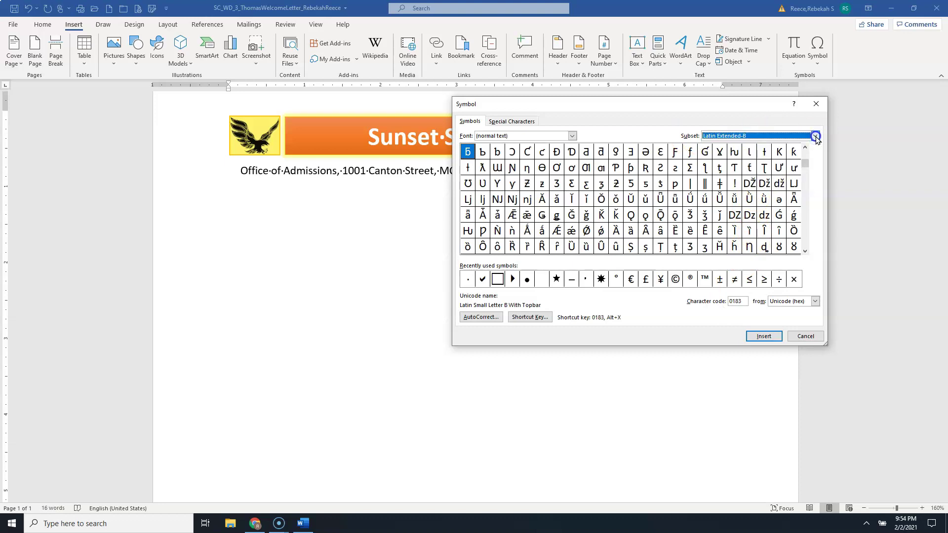
{"action": "left_click", "coordinate": [814, 136]}
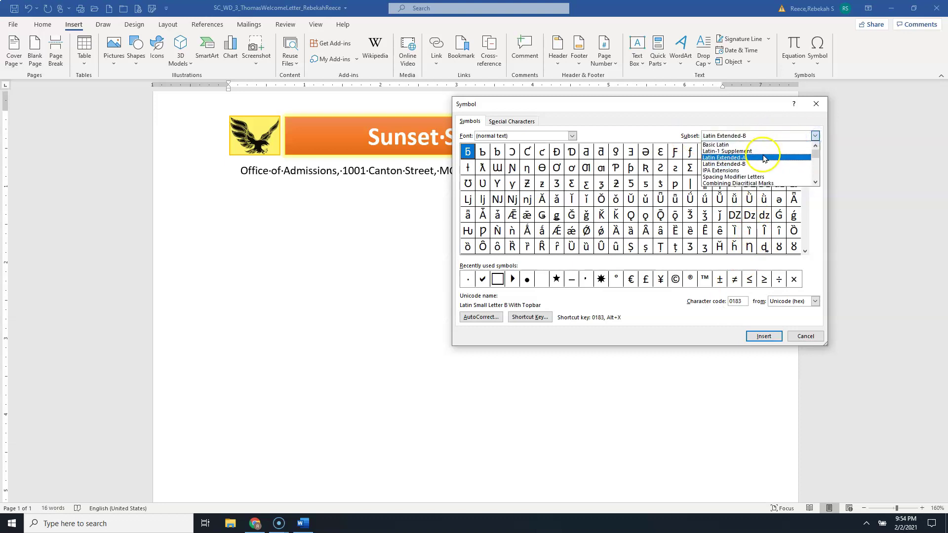
- Switch the symbol table's font to Calibri and look up character code 183
{"action": "left_click", "coordinate": [571, 136]}
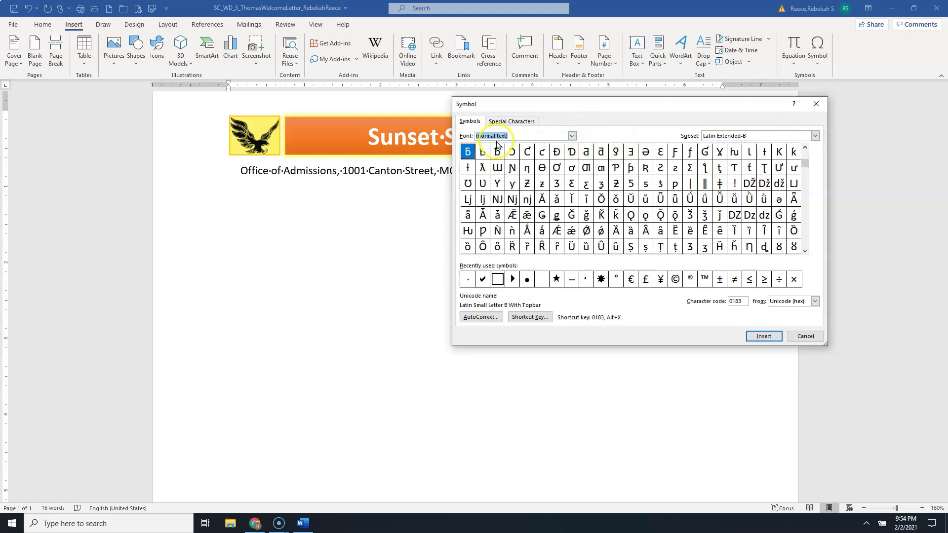
{"action": "left_click", "coordinate": [572, 136]}
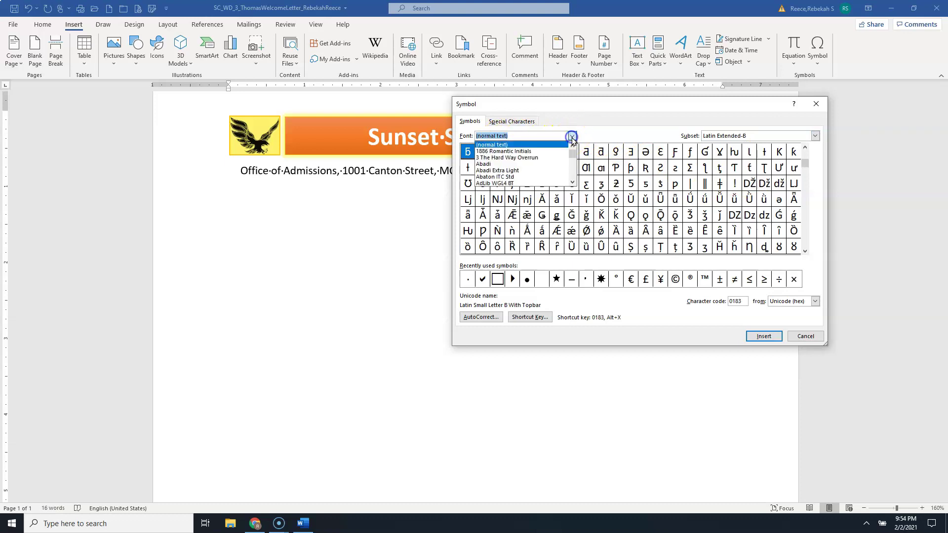
{"action": "left_click_drag", "start_coordinate": [574, 157], "coordinate": [573, 159]}
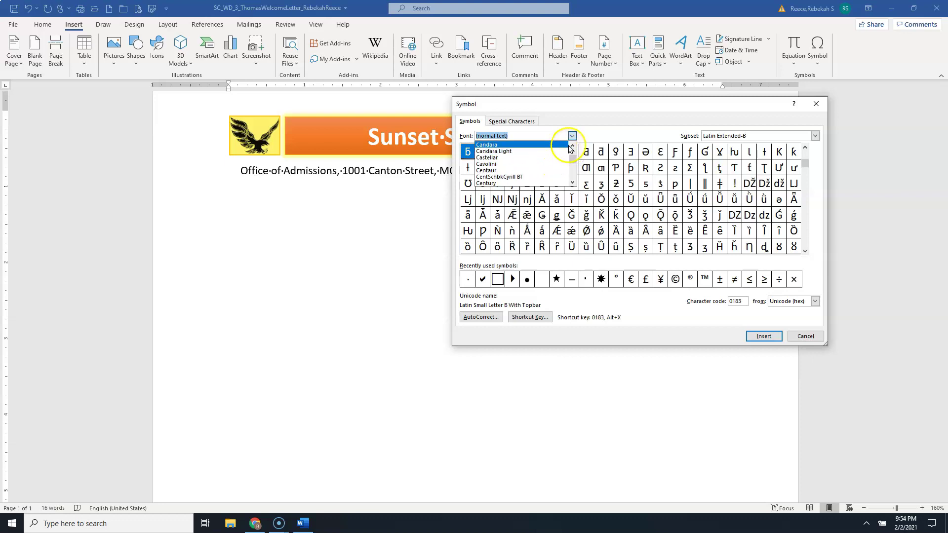
{"action": "key", "text": "Return"}
{"action": "key", "text": "Return"}
{"action": "left_click", "coordinate": [571, 136]}
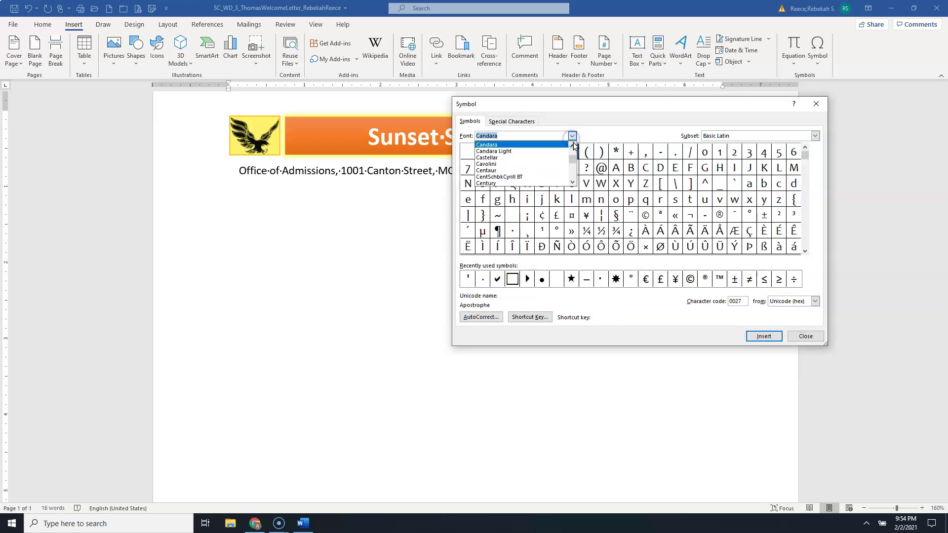
{"action": "left_click", "coordinate": [573, 146]}
{"action": "left_click", "coordinate": [573, 146]}
{"action": "left_click", "coordinate": [573, 146]}
{"action": "left_click", "coordinate": [573, 145]}
{"action": "left_click", "coordinate": [572, 146]}
{"action": "left_click", "coordinate": [572, 146]}
{"action": "left_click", "coordinate": [573, 146]}
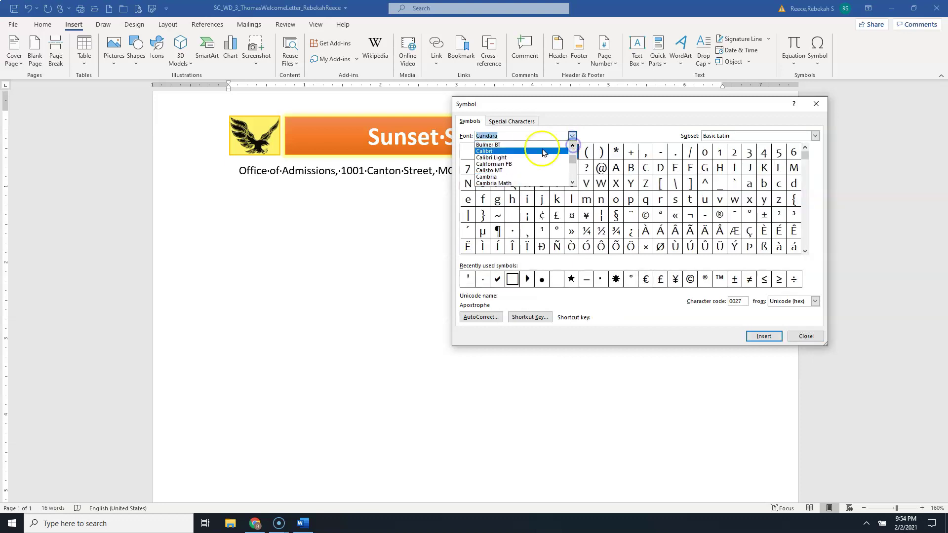
{"action": "left_click", "coordinate": [543, 152]}
{"action": "double_click", "coordinate": [738, 302]}
{"action": "type", "text": "1"}
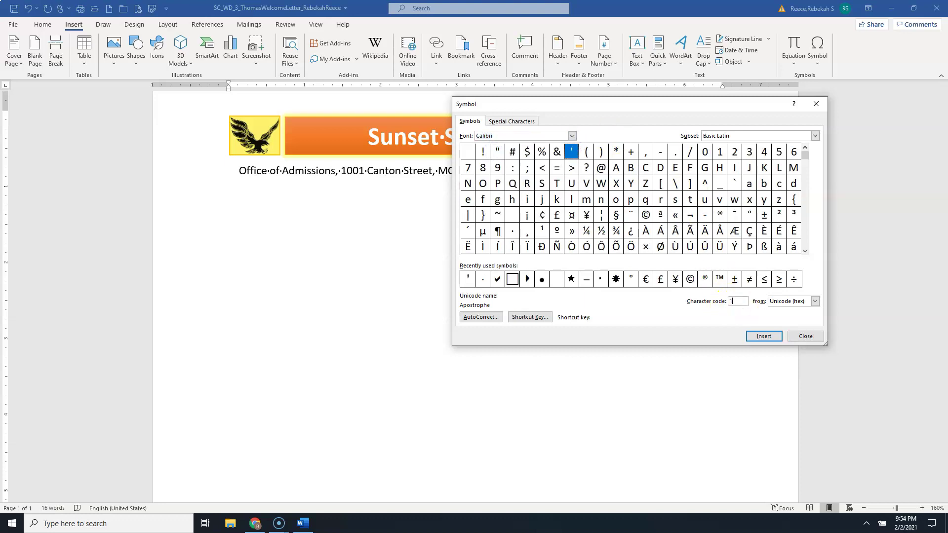
{"action": "type", "text": "83"}
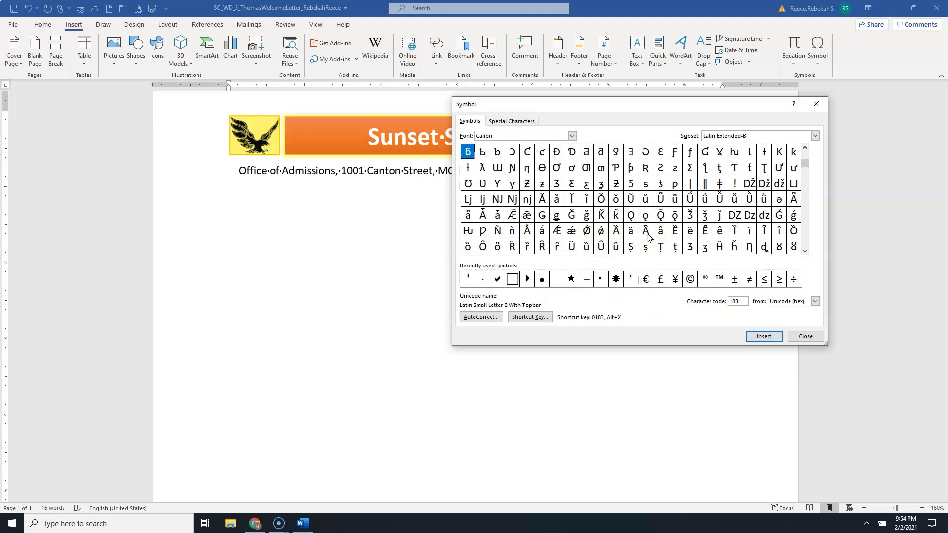
- Check the special characters list and examine the code details of the recently used round bullet
{"action": "left_click", "coordinate": [521, 123]}
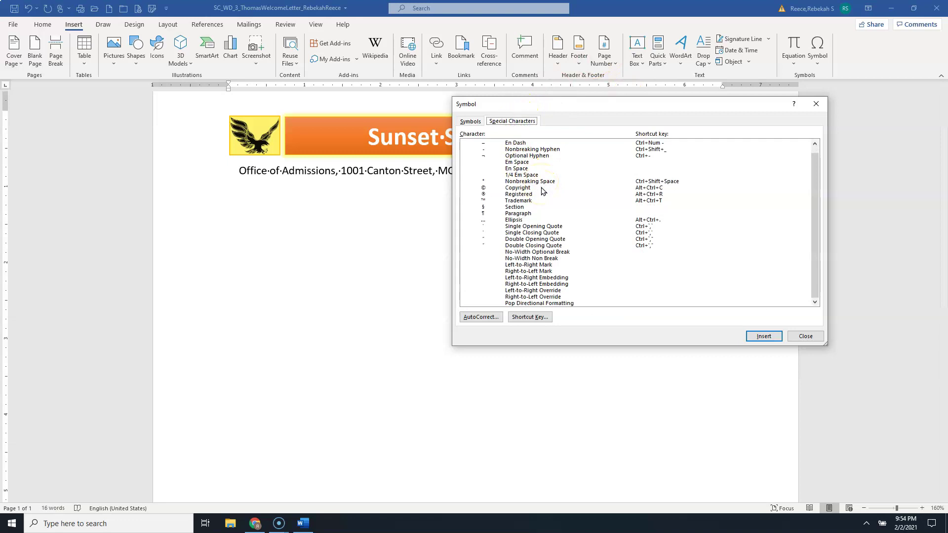
{"action": "left_click", "coordinate": [470, 121]}
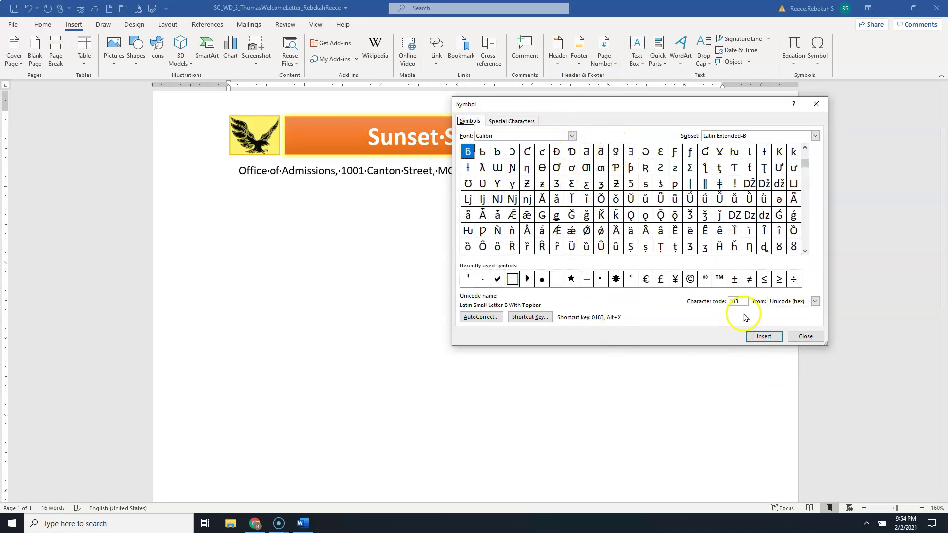
{"action": "left_click", "coordinate": [551, 281]}
{"action": "left_click", "coordinate": [540, 282]}
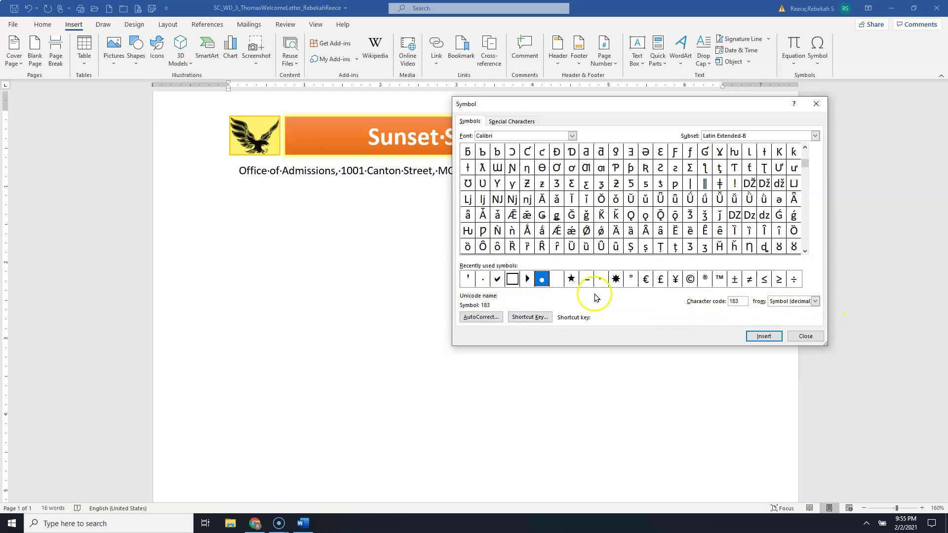
- Switch the symbol table's font to Symbol and look up character code 183
{"action": "left_click", "coordinate": [573, 136]}
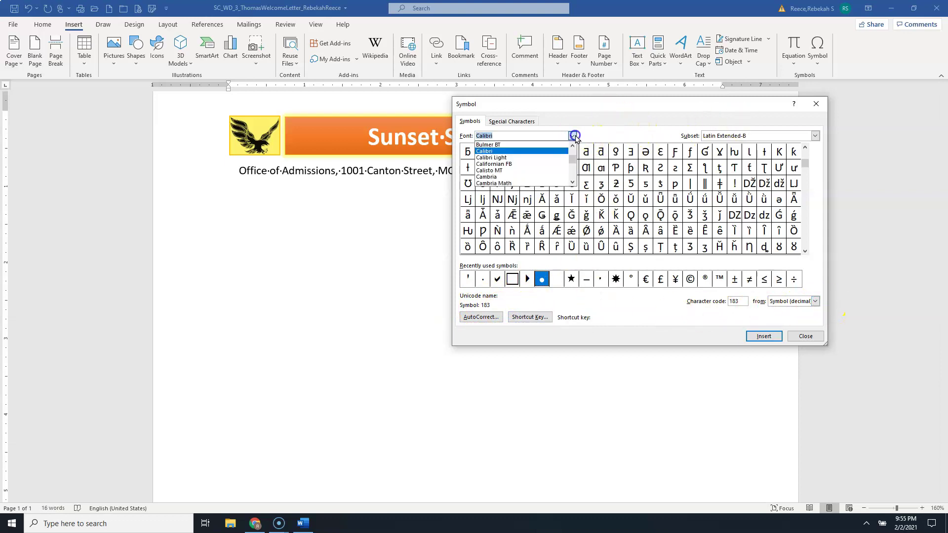
{"action": "left_click_drag", "start_coordinate": [573, 159], "coordinate": [575, 168]}
{"action": "left_click", "coordinate": [574, 181]}
{"action": "left_click", "coordinate": [574, 181]}
{"action": "left_click", "coordinate": [573, 181]}
{"action": "left_click", "coordinate": [574, 181]}
{"action": "left_click", "coordinate": [573, 181]}
{"action": "left_click", "coordinate": [574, 181]}
{"action": "left_click", "coordinate": [574, 181]}
{"action": "left_click", "coordinate": [573, 181]}
{"action": "left_click", "coordinate": [574, 181]}
{"action": "left_click", "coordinate": [574, 181]}
{"action": "left_click", "coordinate": [573, 181]}
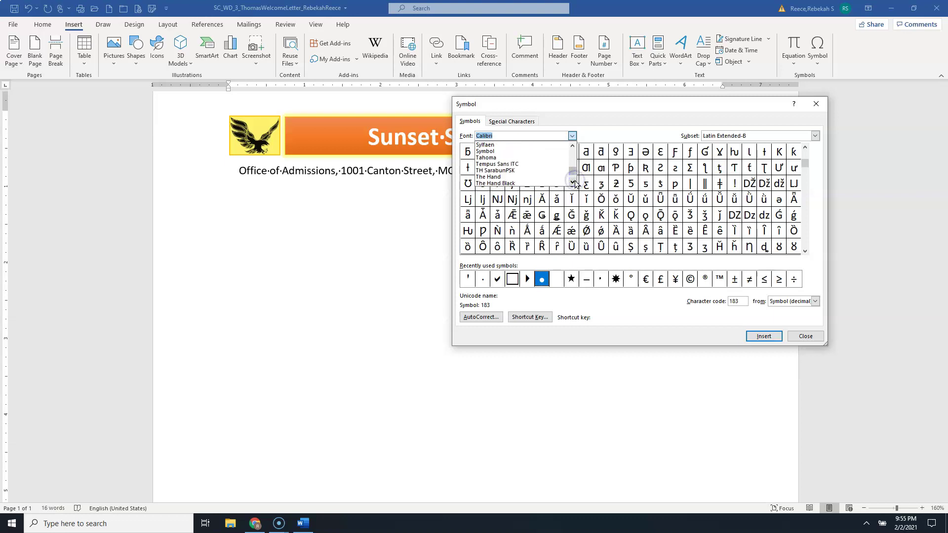
{"action": "left_click", "coordinate": [493, 151]}
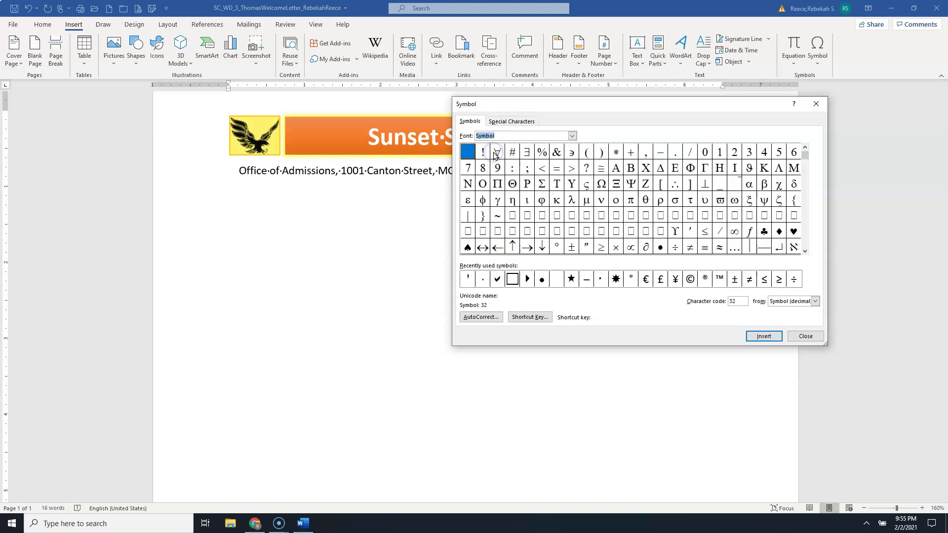
{"action": "double_click", "coordinate": [738, 301]}
{"action": "type", "text": "183"}
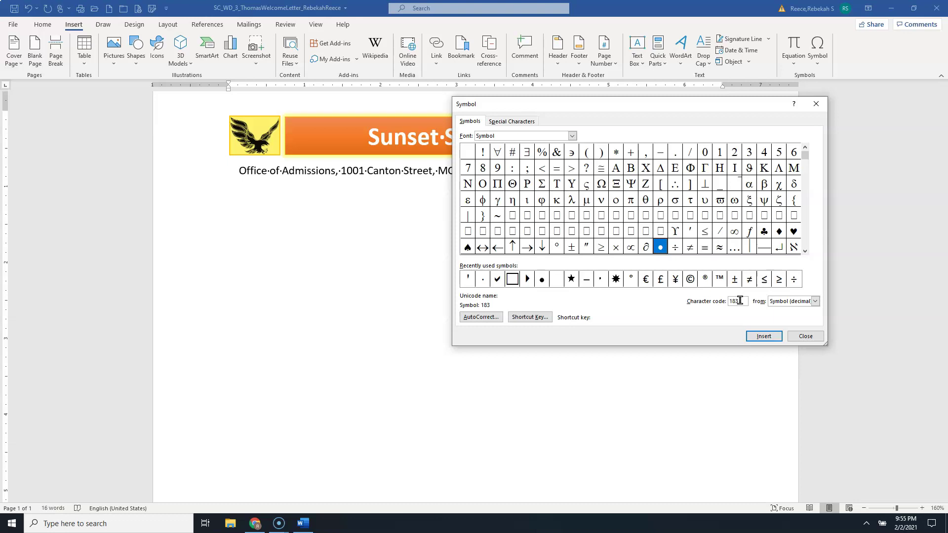
- Close the symbol table and delete the stray apostrophe after sunset.edu
{"action": "left_click", "coordinate": [814, 335]}
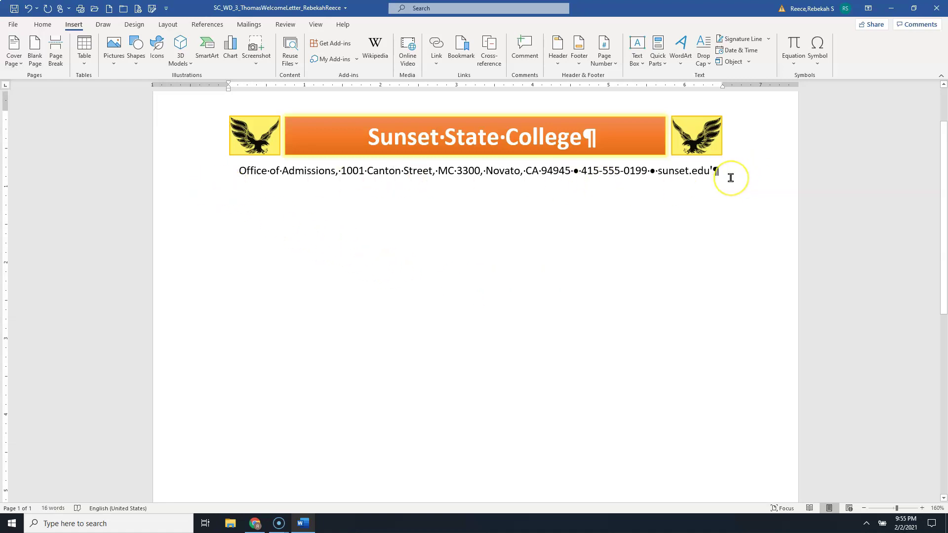
{"action": "key", "text": "BackSpace"}
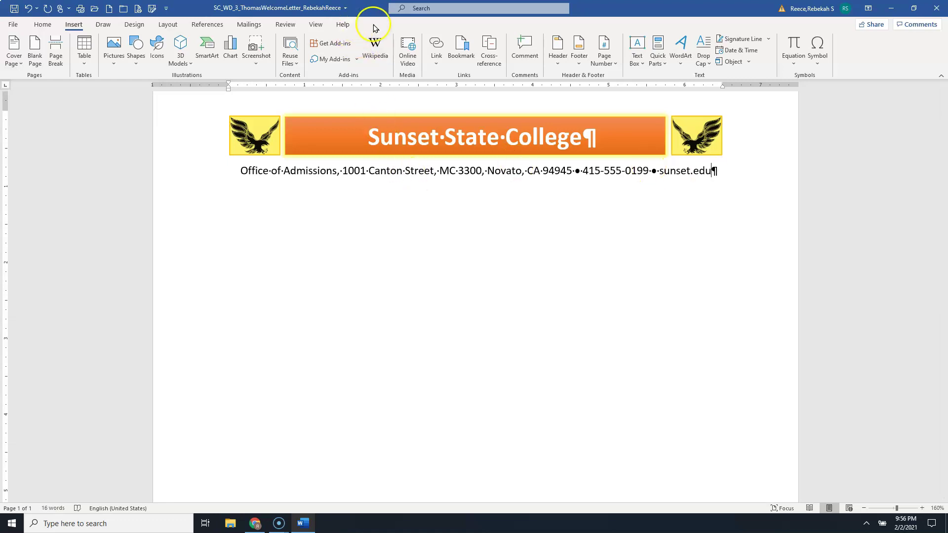
- Add a bottom border to the contact line paragraph
{"action": "left_click", "coordinate": [43, 25]}
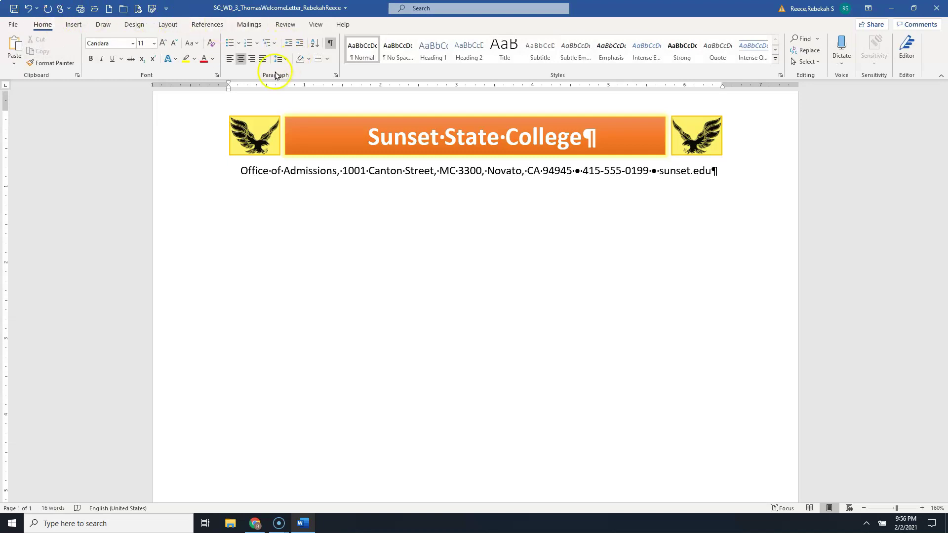
{"action": "left_click", "coordinate": [319, 61]}
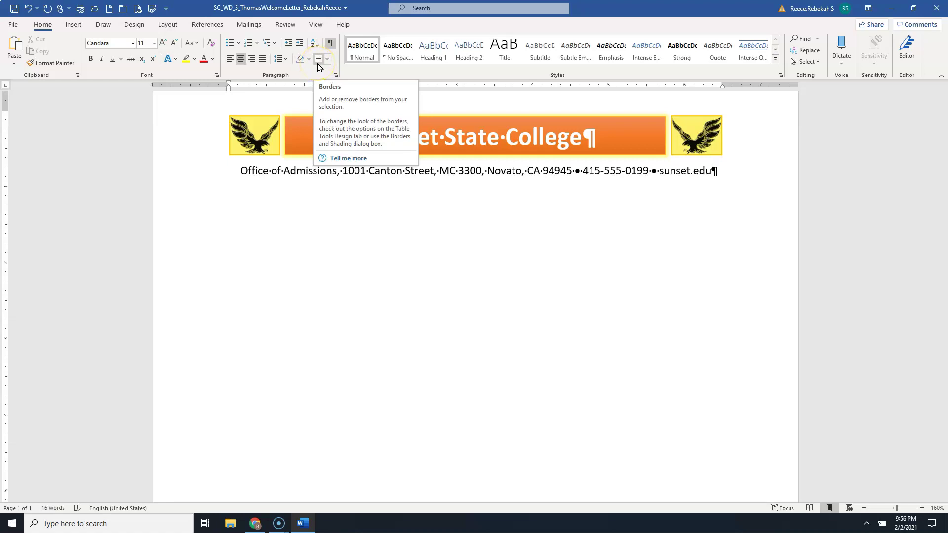
{"action": "left_click", "coordinate": [318, 66]}
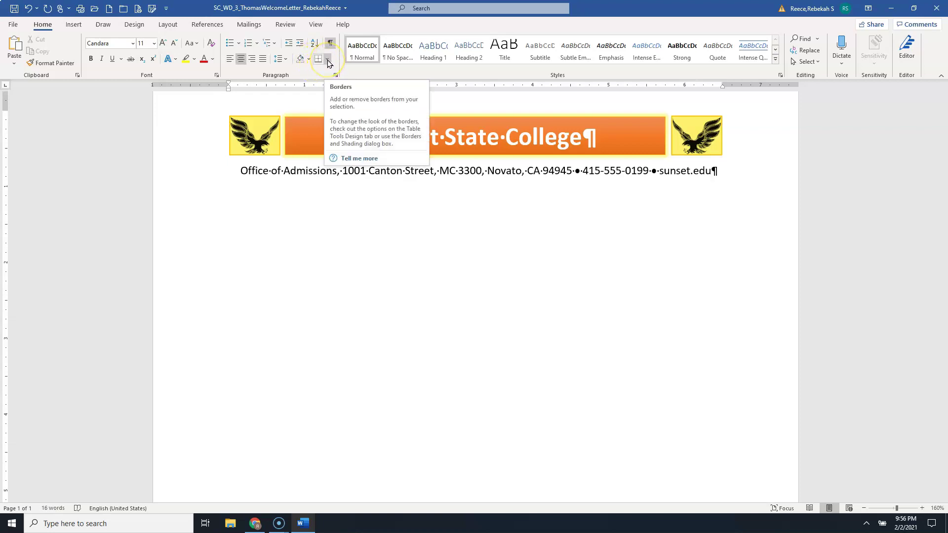
{"action": "left_click", "coordinate": [328, 59]}
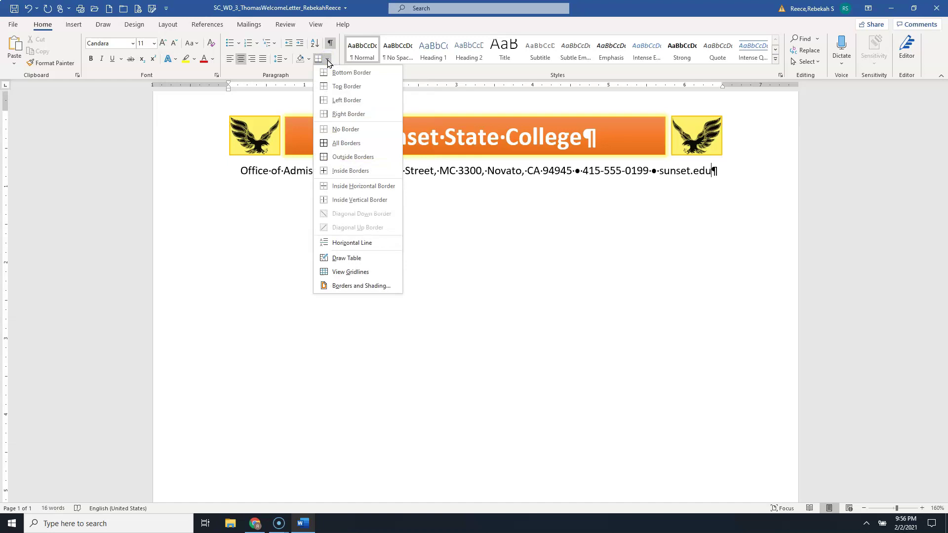
{"action": "left_click", "coordinate": [368, 73]}
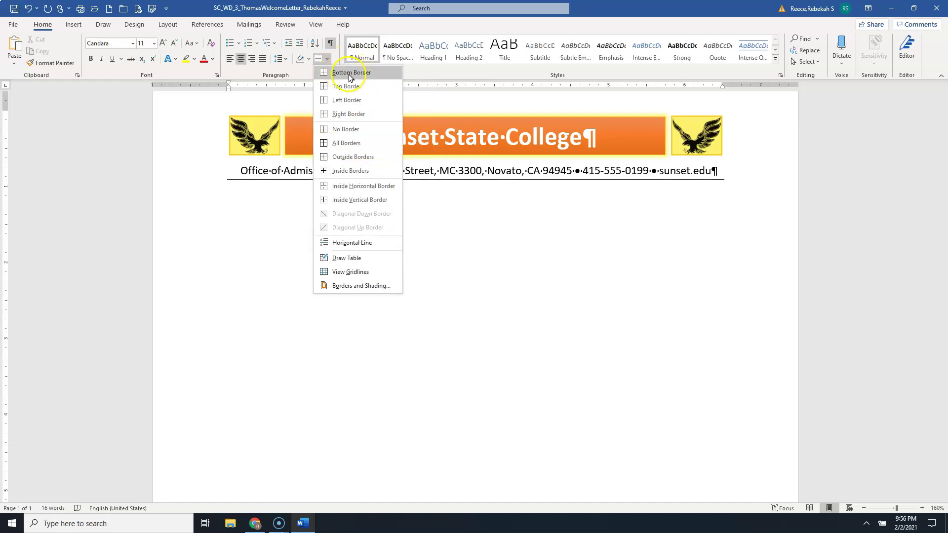
{"action": "left_click", "coordinate": [366, 74]}
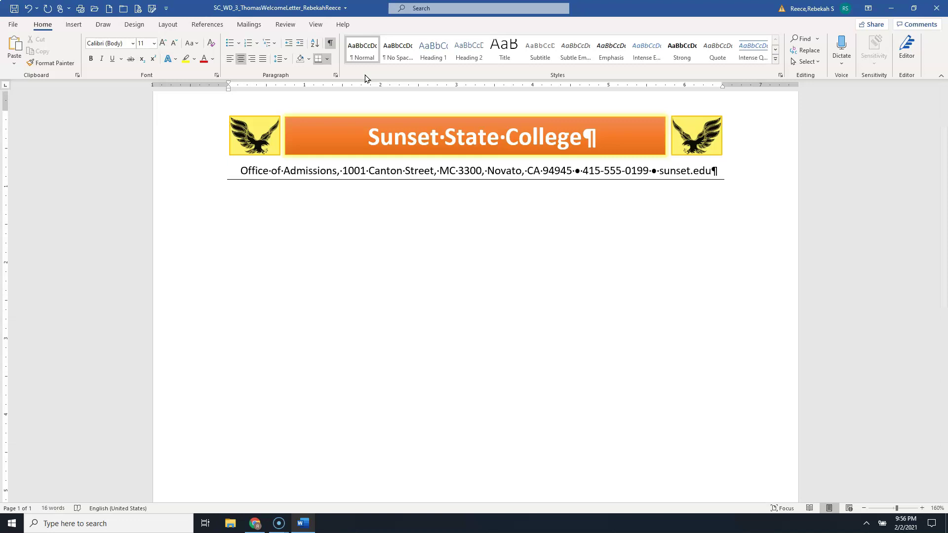
{"action": "left_click", "coordinate": [395, 53]}
{"action": "key", "text": "ctrl+z"}
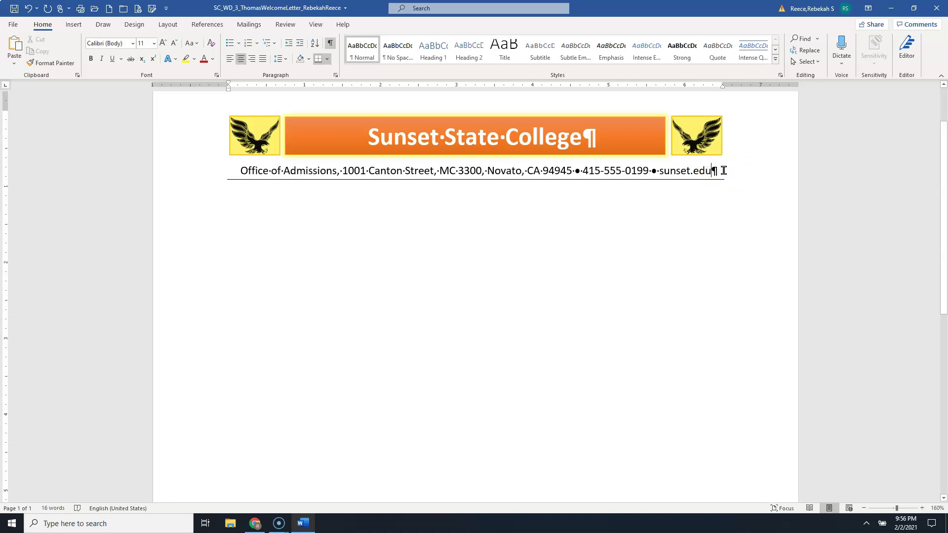
- Start a blank paragraph below the contact line with all inherited formatting cleared, and save the letter
{"action": "key", "text": "Return"}
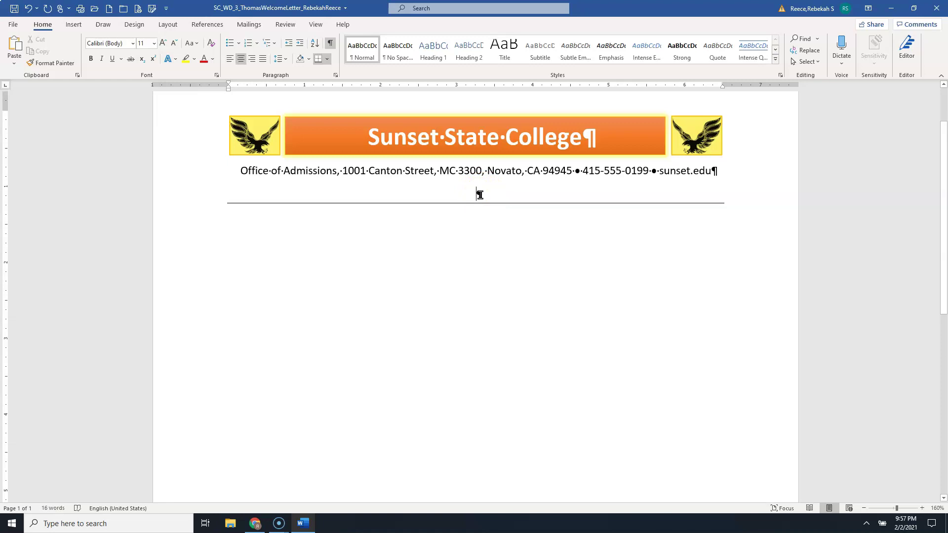
{"action": "scroll", "coordinate": [479, 195], "scroll_direction": "up", "scroll_amount": 1}
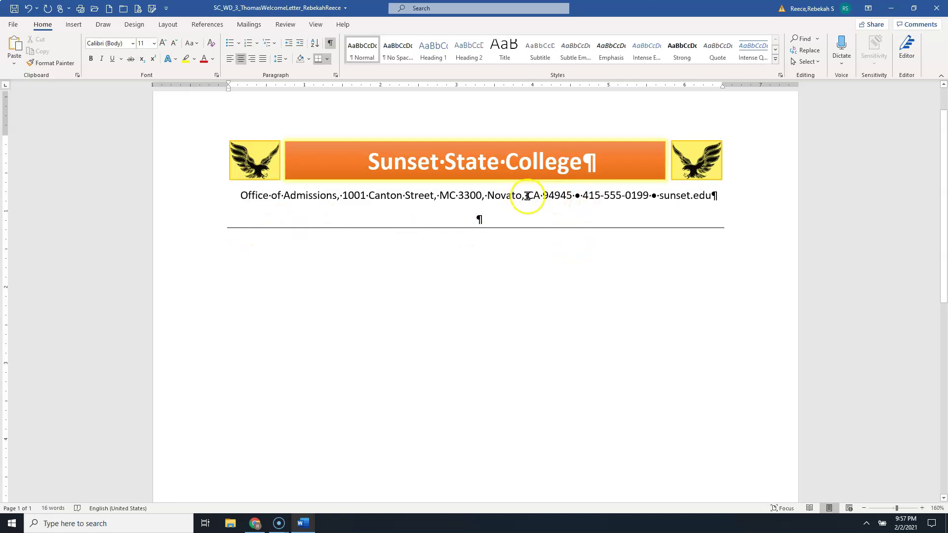
{"action": "left_click", "coordinate": [479, 230]}
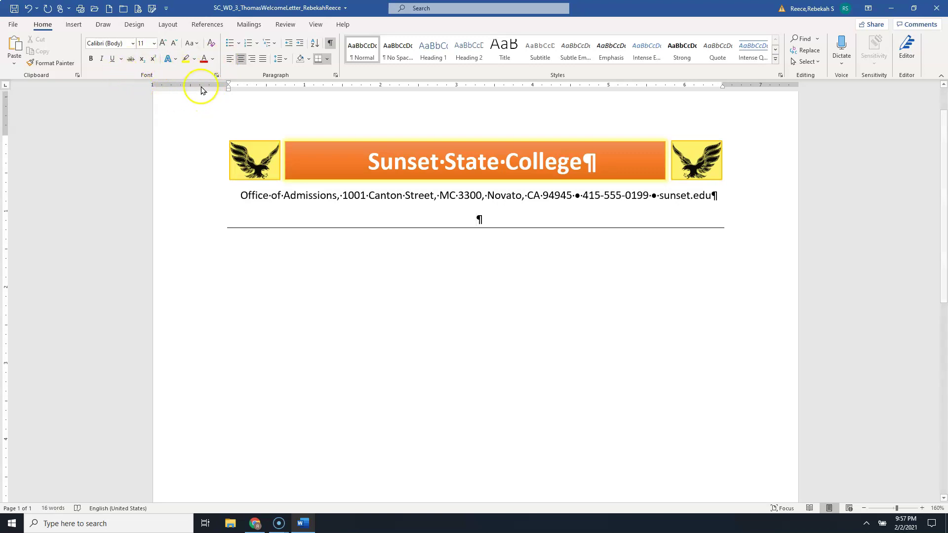
{"action": "left_click", "coordinate": [211, 46]}
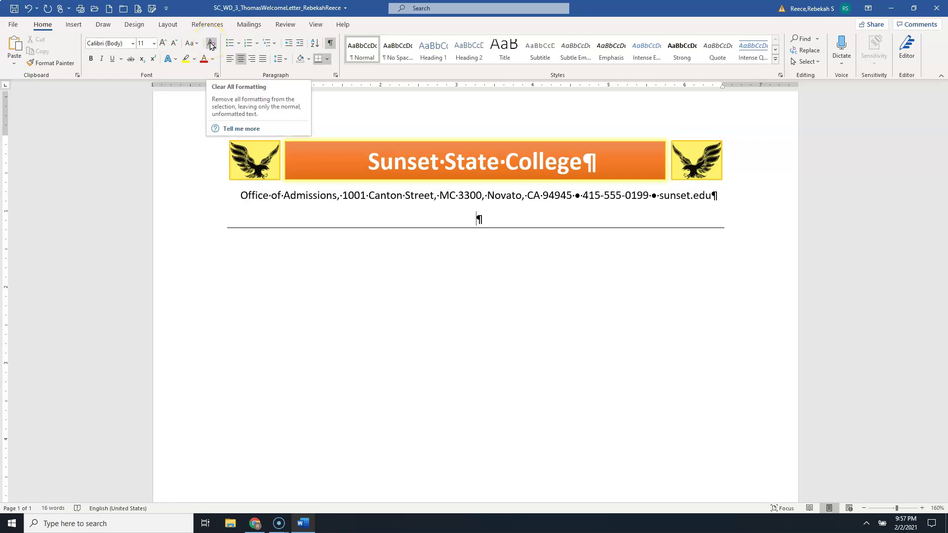
{"action": "left_click", "coordinate": [210, 44]}
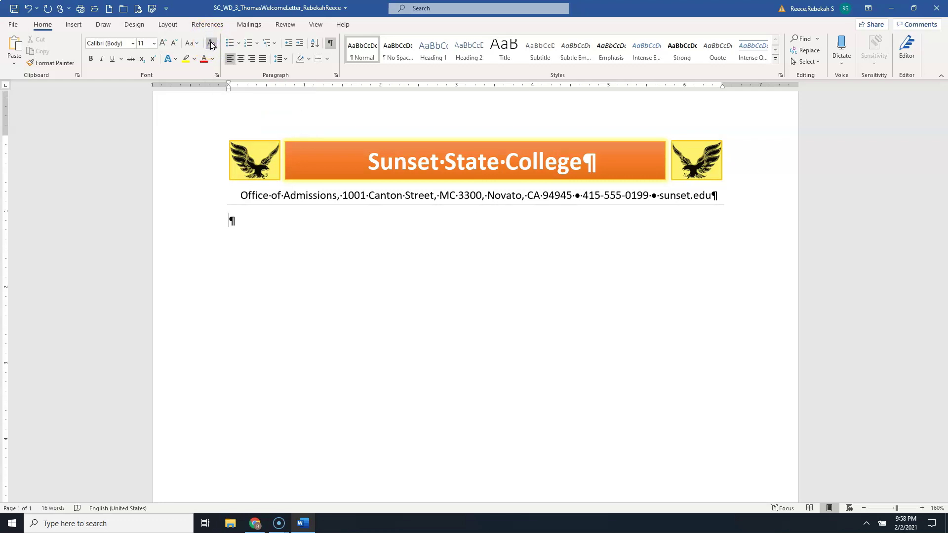
{"action": "left_click", "coordinate": [192, 224]}
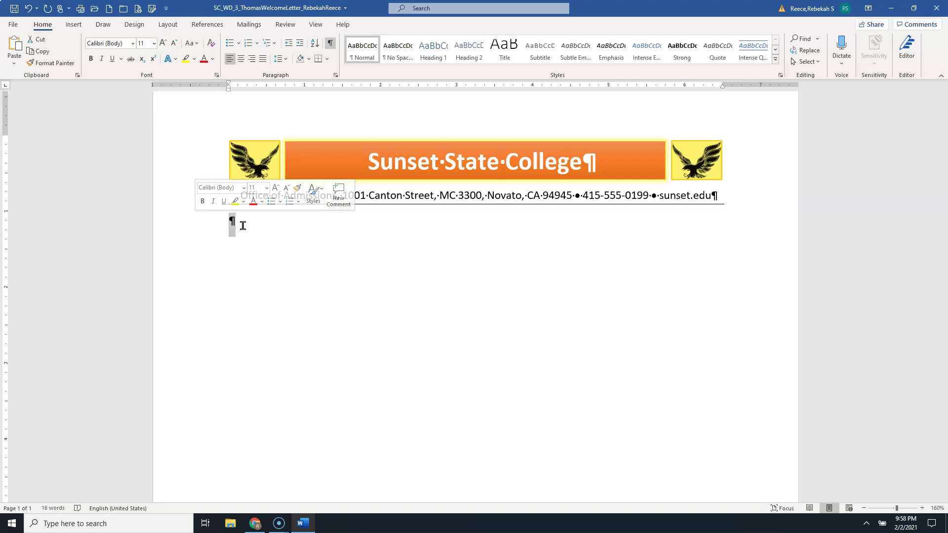
{"action": "left_click", "coordinate": [14, 9]}
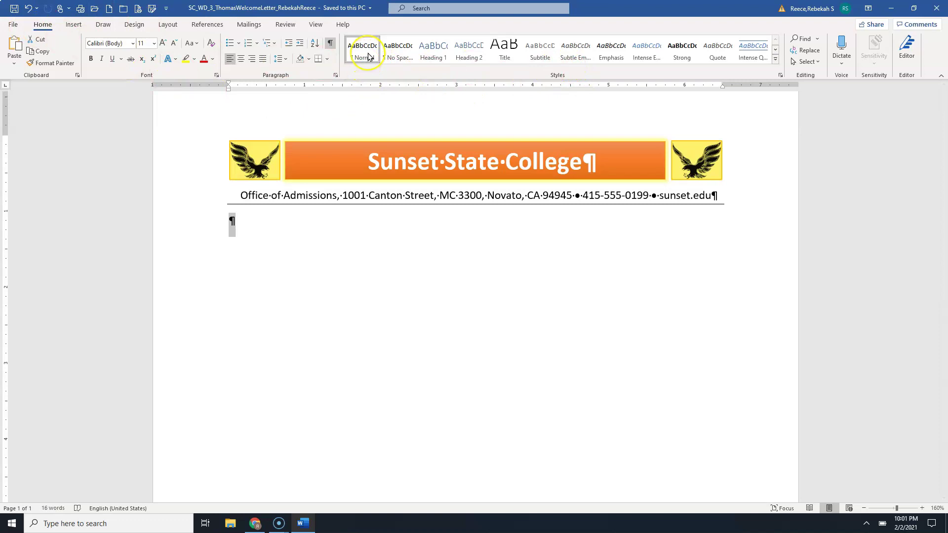
- Apply the No Spacing style to the blank paragraph below the contact line and check its line spacing options
{"action": "left_click", "coordinate": [399, 52]}
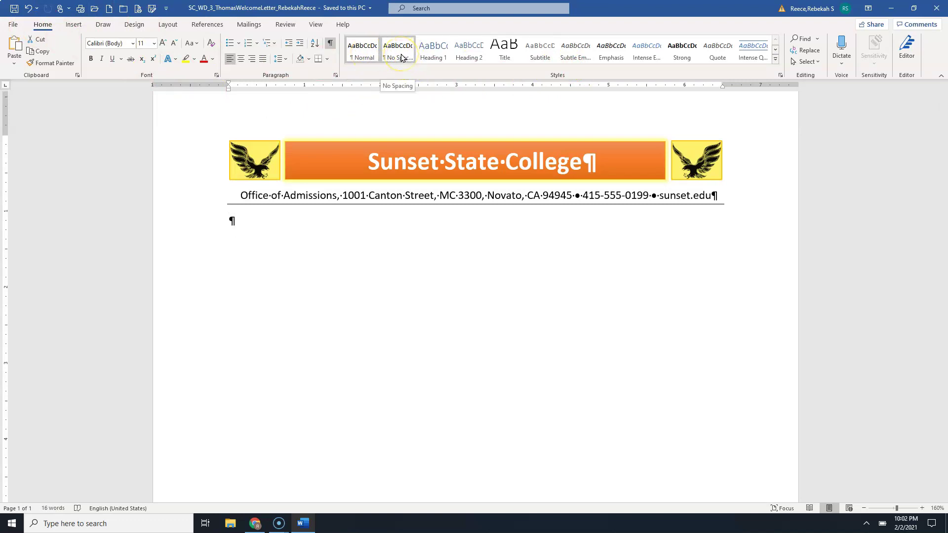
{"action": "left_click", "coordinate": [401, 57]}
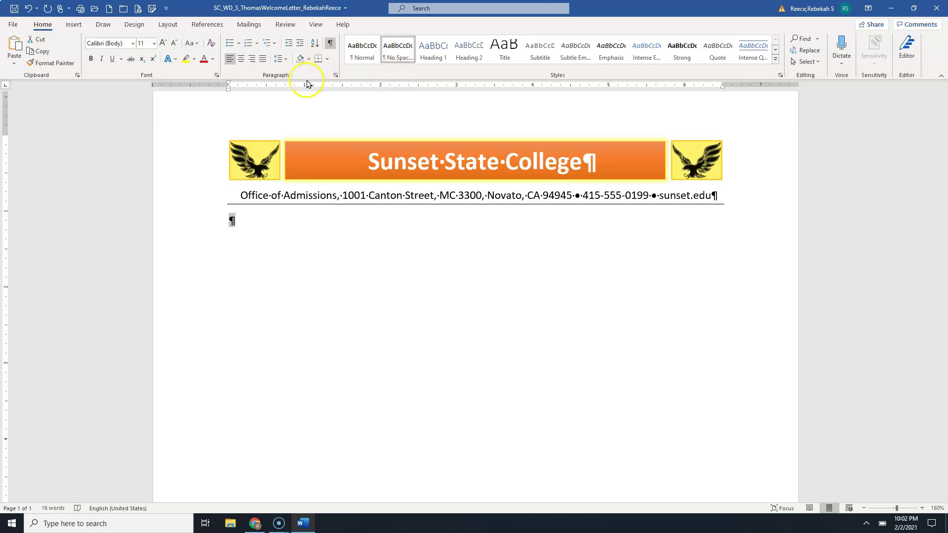
{"action": "left_click", "coordinate": [284, 59]}
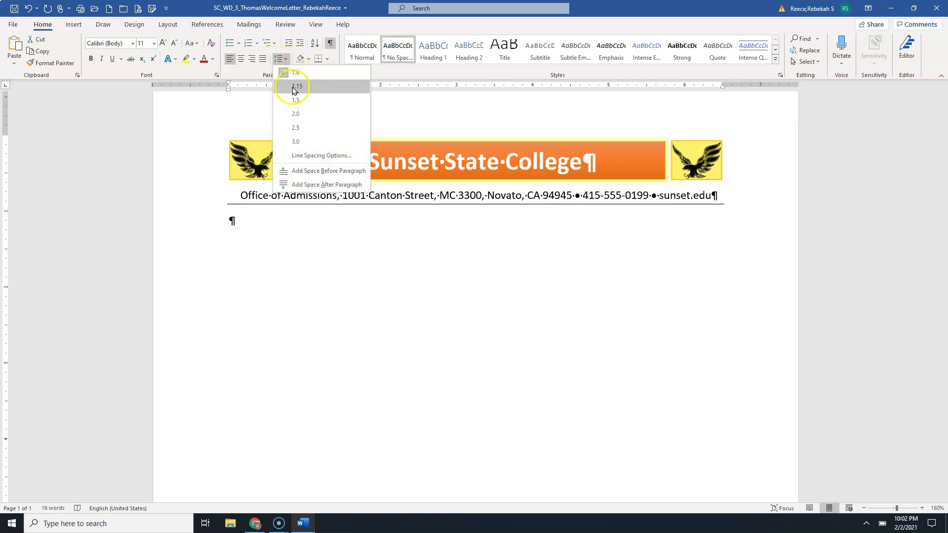
{"action": "left_click", "coordinate": [249, 220]}
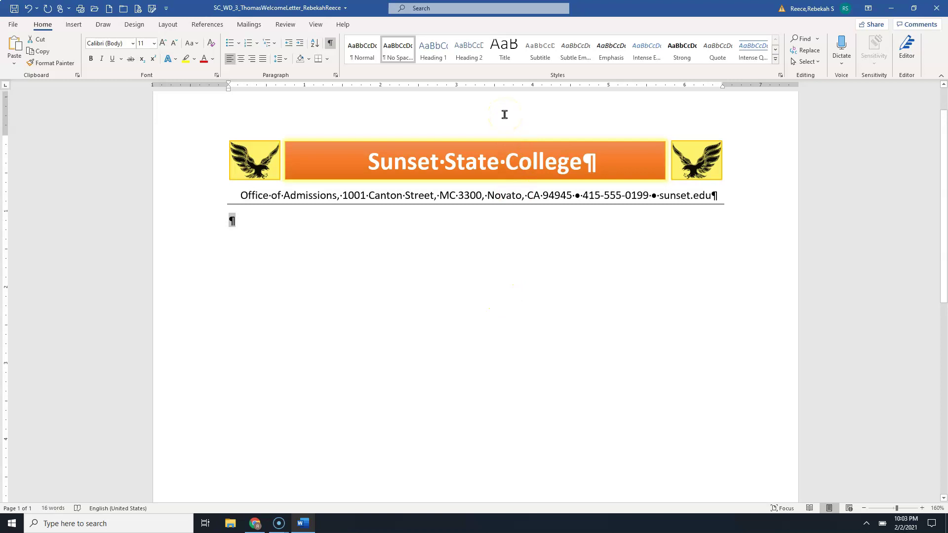
{"action": "left_click", "coordinate": [498, 98]}
{"action": "left_click", "coordinate": [313, 223]}
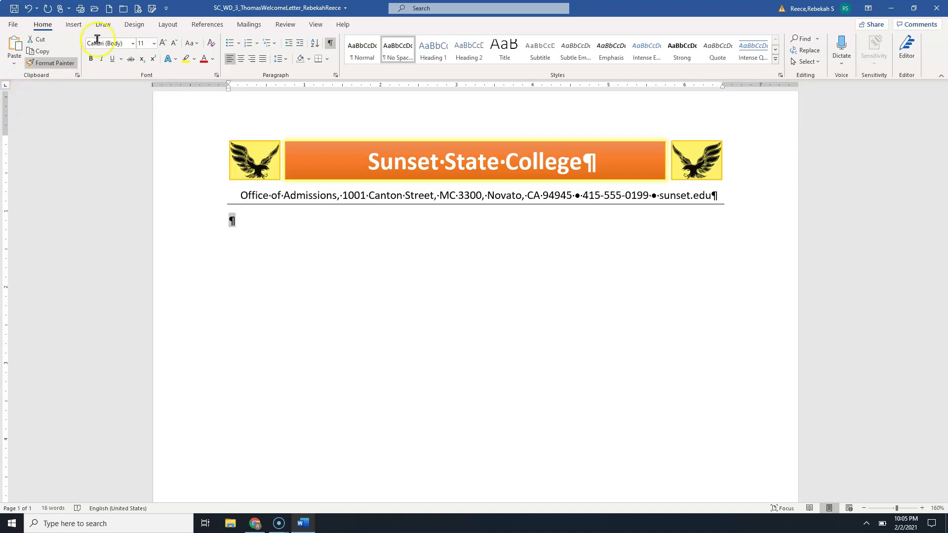
- Reduce the document window and cycle the ruler's tab selector through the tab types to First Line Indent
{"action": "left_click_drag", "start_coordinate": [188, 6], "coordinate": [386, 45]}
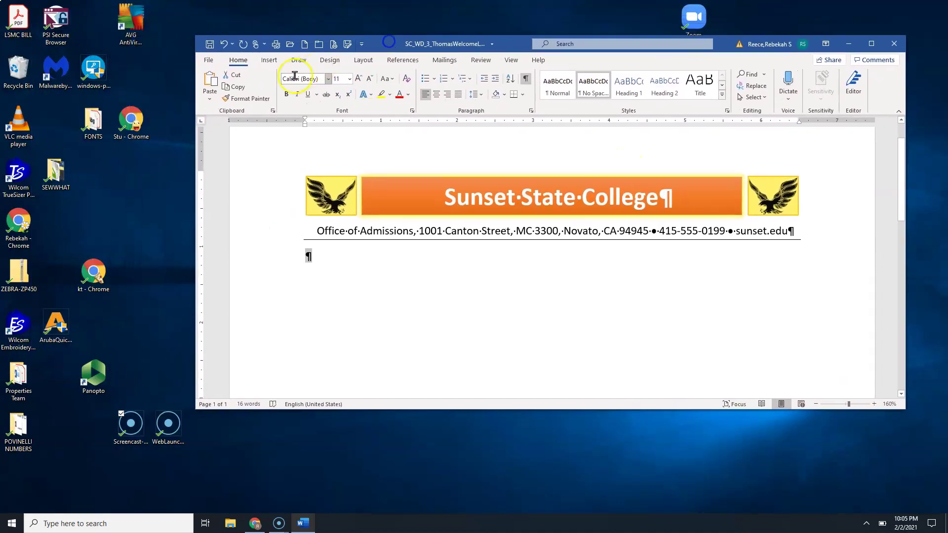
{"action": "left_click", "coordinate": [185, 118]}
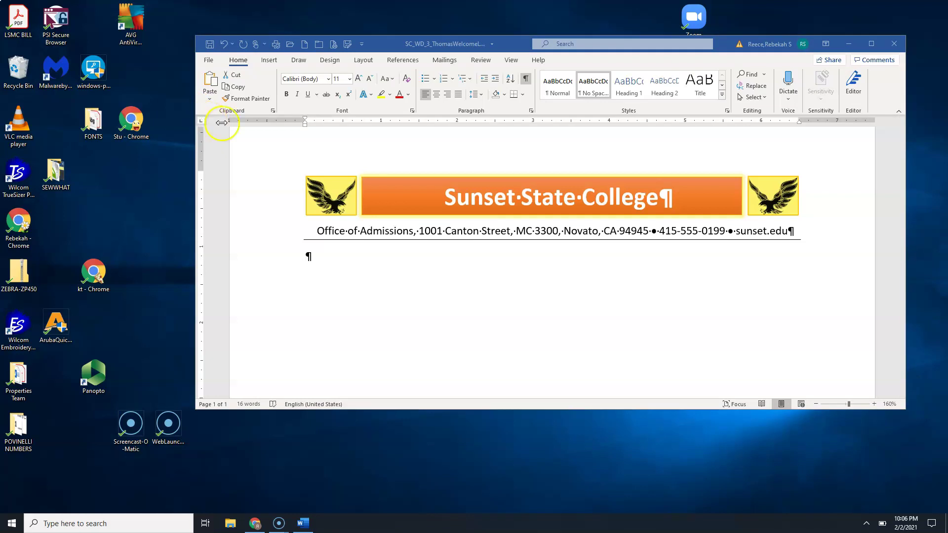
{"action": "left_click", "coordinate": [240, 145]}
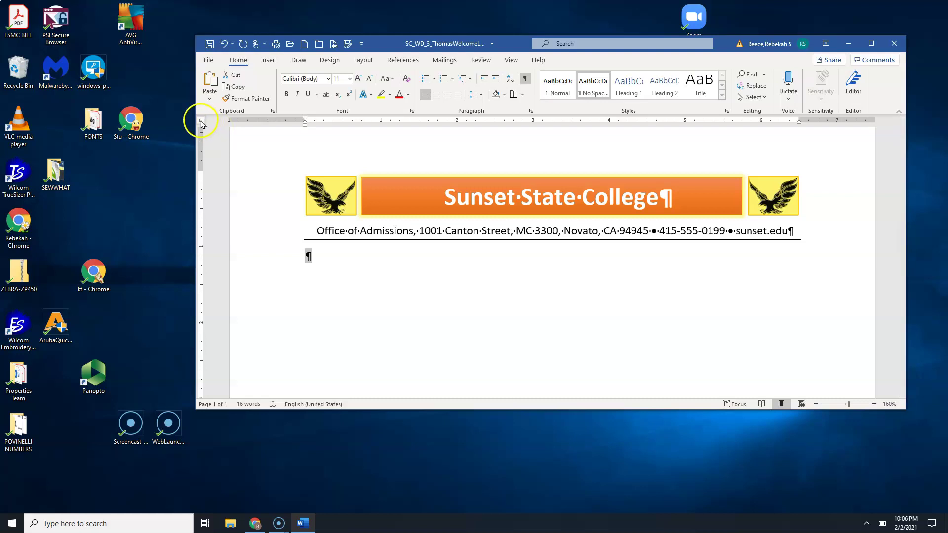
{"action": "left_click", "coordinate": [199, 122]}
{"action": "left_click", "coordinate": [201, 120]}
{"action": "left_click", "coordinate": [202, 121]}
{"action": "left_click", "coordinate": [201, 122]}
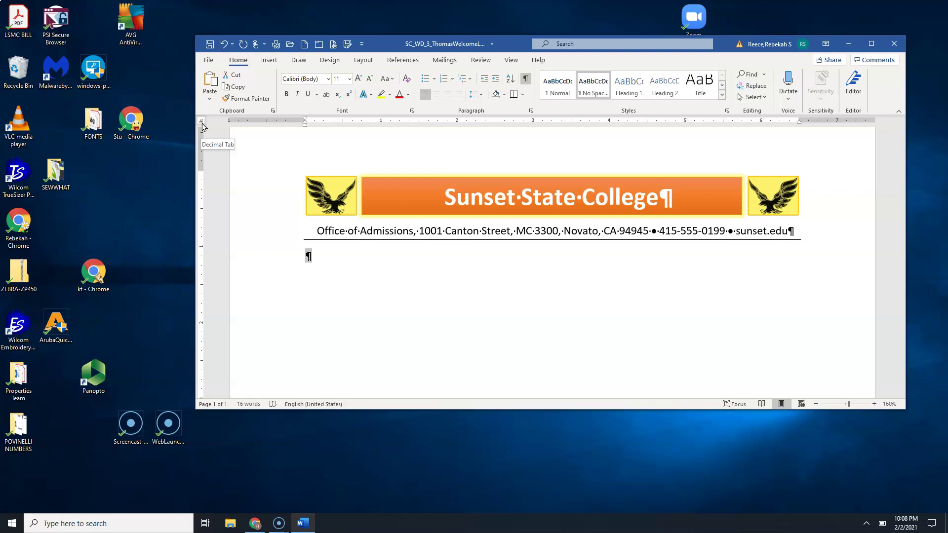
{"action": "left_click", "coordinate": [202, 121]}
{"action": "left_click", "coordinate": [201, 121]}
{"action": "left_click", "coordinate": [201, 121]}
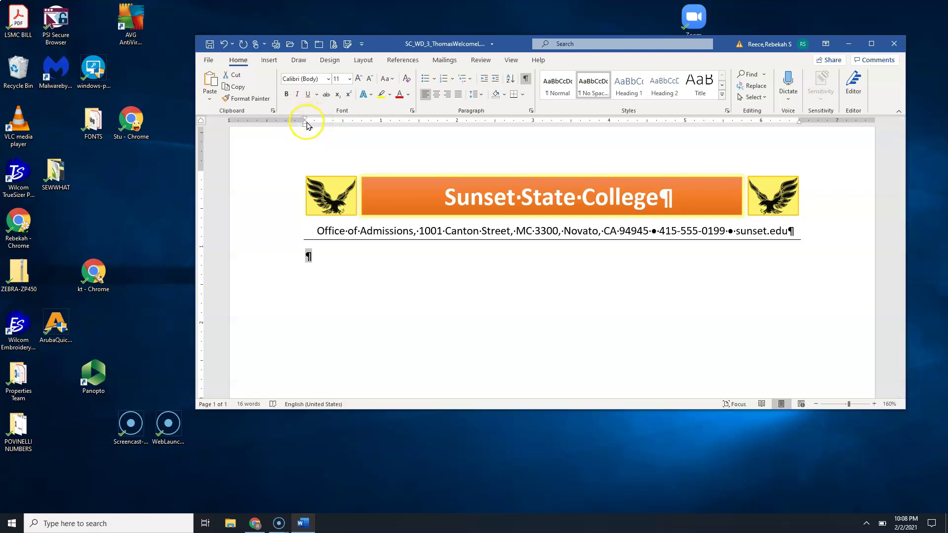
- Try a first line indent of about 0.25 inch on the blank paragraph and return it to the margin
{"action": "left_click_drag", "start_coordinate": [306, 122], "coordinate": [325, 127]}
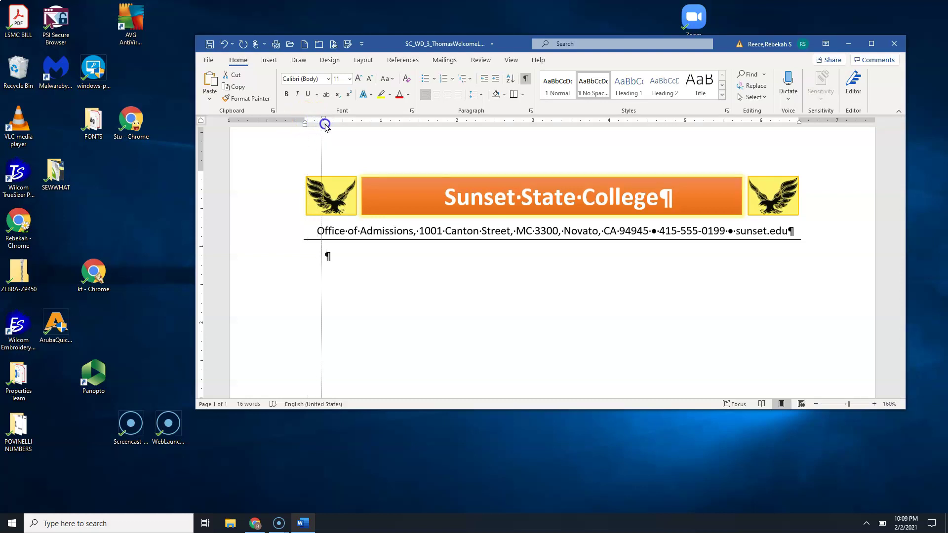
{"action": "mouse_move", "coordinate": [325, 126]}
{"action": "left_mouse_down"}
{"action": "mouse_move", "coordinate": [306, 123]}
{"action": "mouse_move", "coordinate": [334, 126]}
{"action": "mouse_move", "coordinate": [306, 123]}
{"action": "left_mouse_up"}
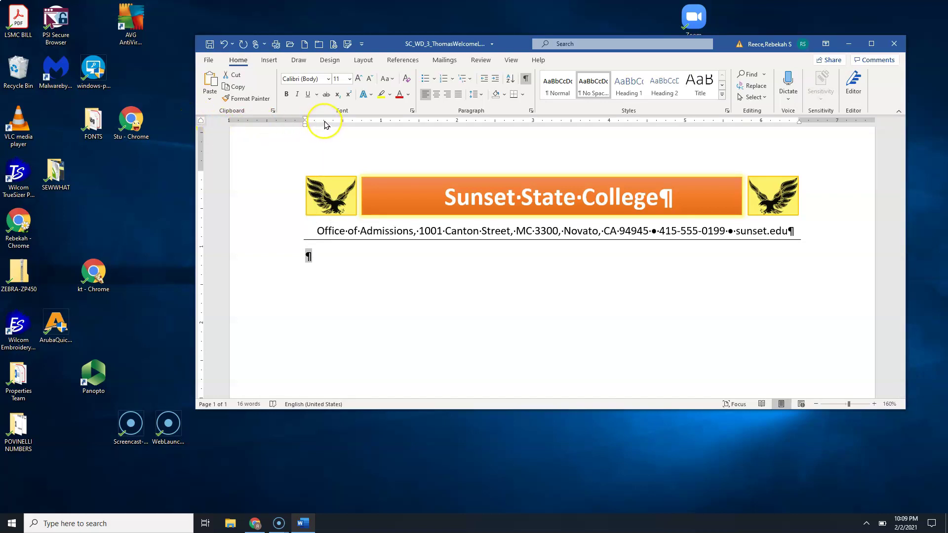
{"action": "left_click_drag", "start_coordinate": [305, 120], "coordinate": [323, 120]}
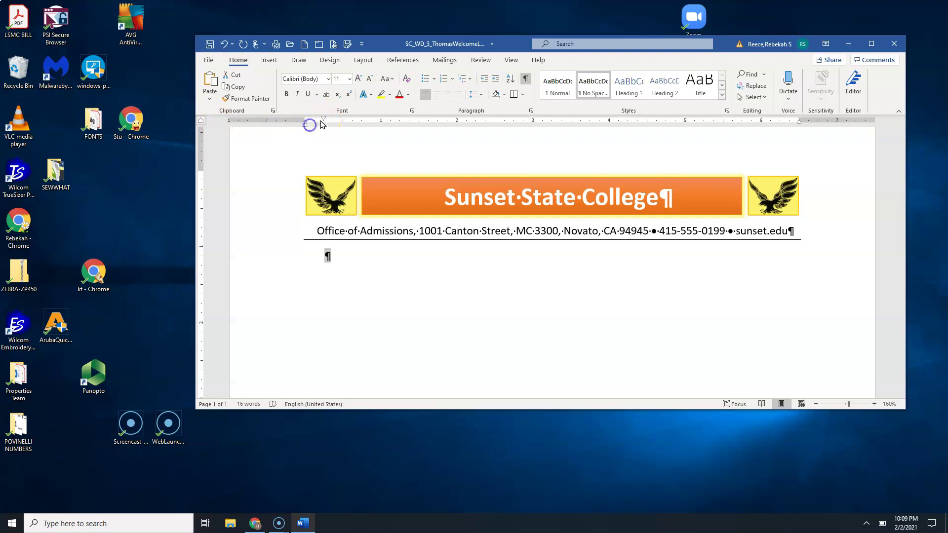
{"action": "left_click_drag", "start_coordinate": [324, 121], "coordinate": [305, 120]}
- Try a hanging indent of about 0.25 inch on the blank paragraph and return it to the margin
{"action": "left_click", "coordinate": [210, 128]}
{"action": "left_click", "coordinate": [201, 120]}
{"action": "left_click", "coordinate": [289, 132]}
{"action": "left_click", "coordinate": [324, 121]}
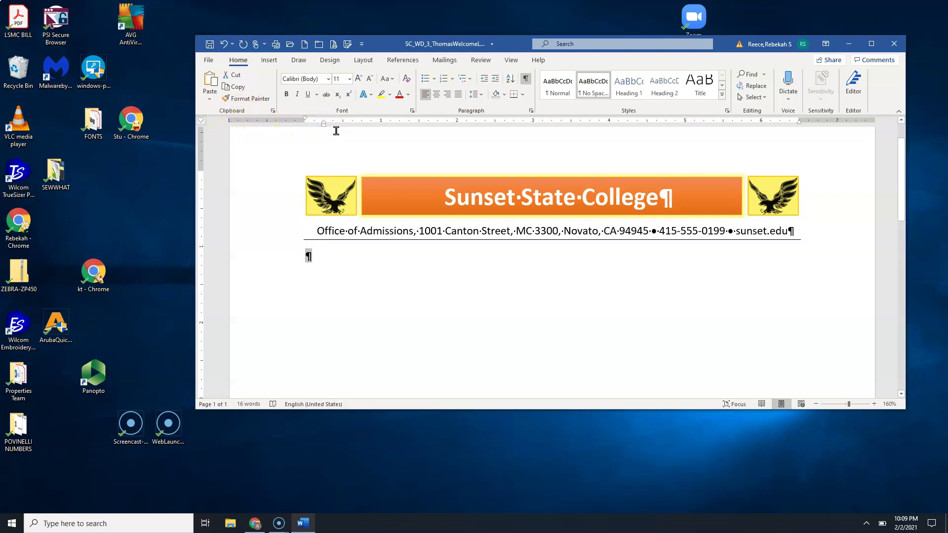
{"action": "left_click_drag", "start_coordinate": [324, 124], "coordinate": [305, 127]}
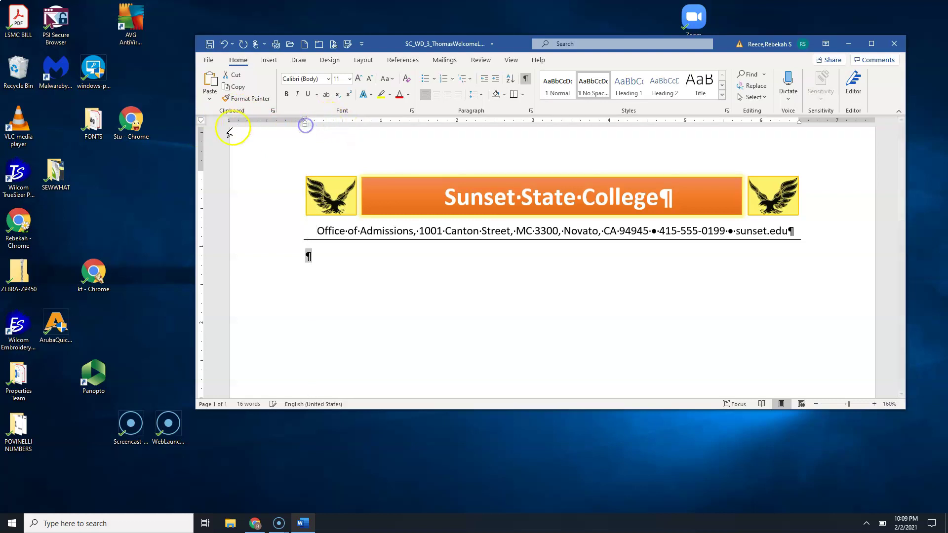
- Place a left tab stop at the 3.5-inch mark on the ruler for the blank paragraph
{"action": "left_click", "coordinate": [201, 120]}
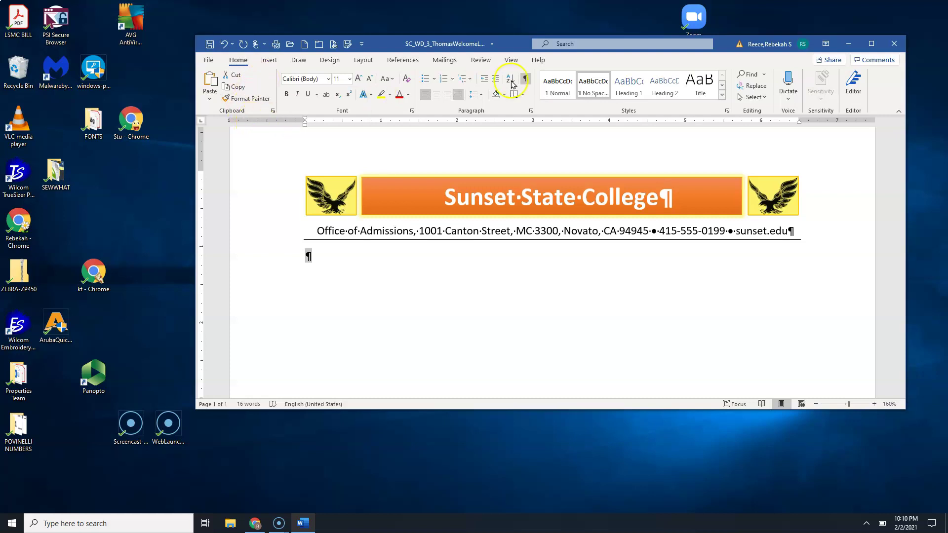
{"action": "left_click", "coordinate": [572, 124]}
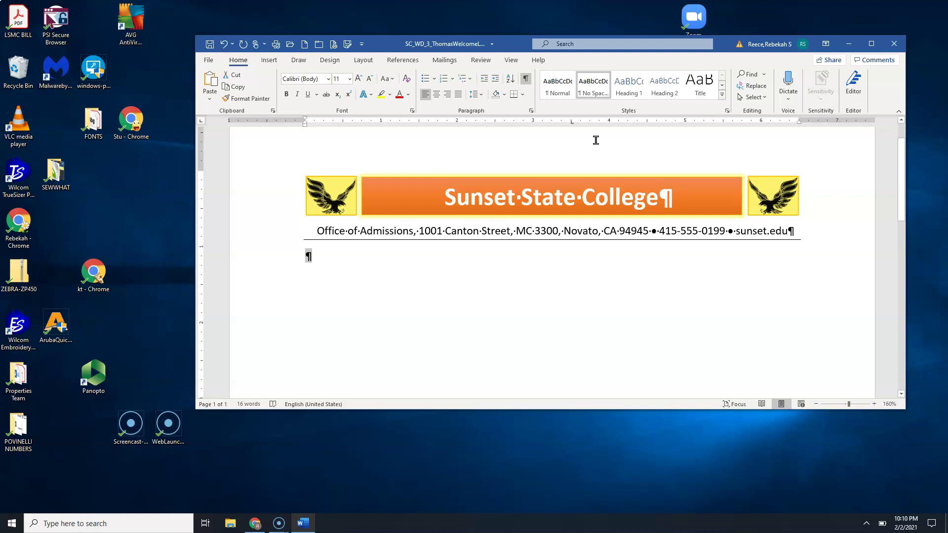
- Add extra left tab stops beside the 3.5-inch one and remove them from the ruler again
{"action": "left_click", "coordinate": [576, 123]}
{"action": "left_click", "coordinate": [585, 122]}
{"action": "left_click", "coordinate": [577, 122]}
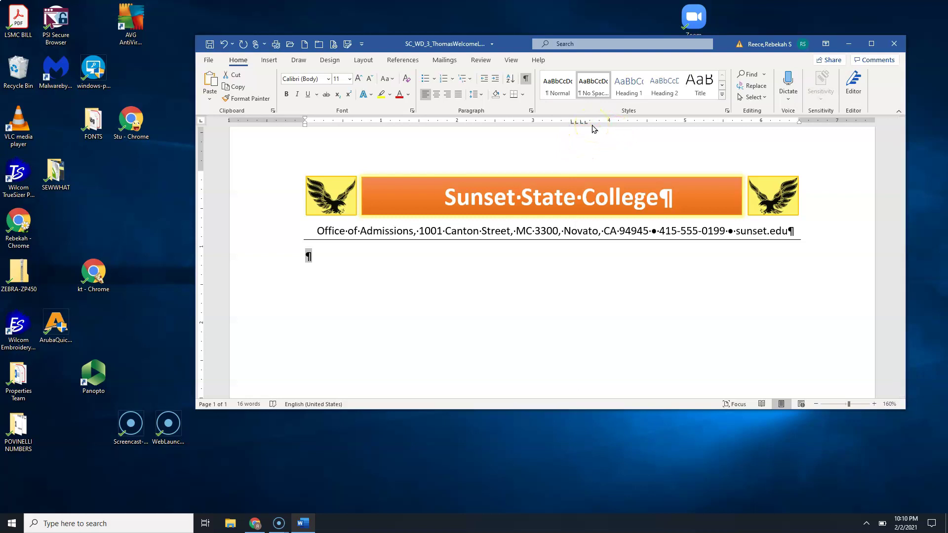
{"action": "left_click_drag", "start_coordinate": [585, 123], "coordinate": [581, 159]}
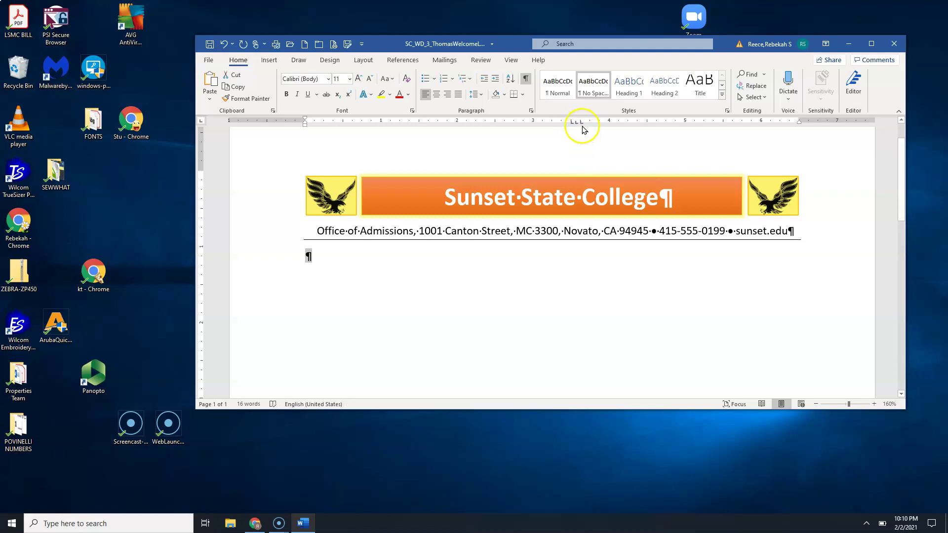
{"action": "left_click_drag", "start_coordinate": [581, 123], "coordinate": [578, 165]}
{"action": "left_click_drag", "start_coordinate": [573, 123], "coordinate": [567, 169]}
{"action": "left_click_drag", "start_coordinate": [572, 126], "coordinate": [575, 127]}
{"action": "mouse_move", "coordinate": [577, 127]}
{"action": "left_mouse_down"}
{"action": "mouse_move", "coordinate": [563, 126]}
{"action": "mouse_move", "coordinate": [572, 126]}
{"action": "left_mouse_up"}
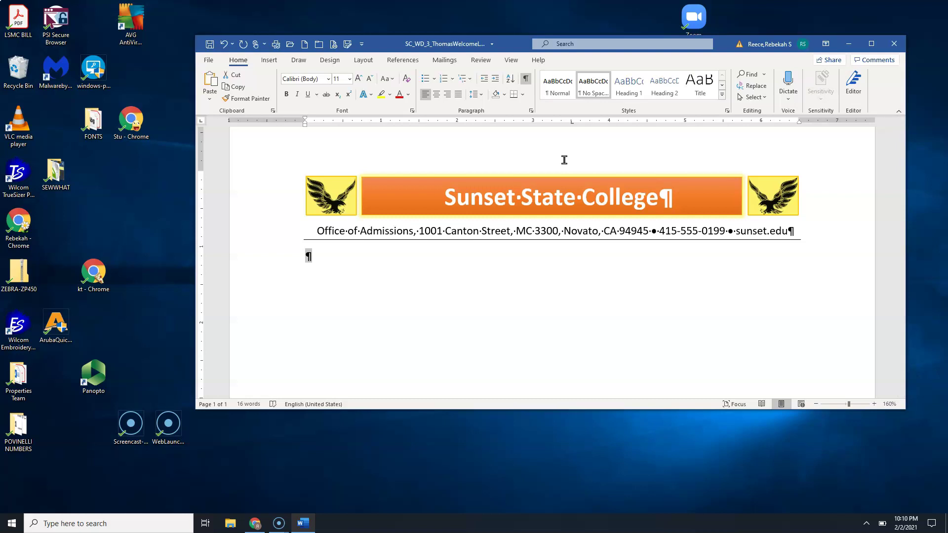
- Place a left tab stop at 3.38 inches and mark it for clearing in the Tabs dialog
{"action": "left_click", "coordinate": [568, 121]}
{"action": "double_click", "coordinate": [568, 122]}
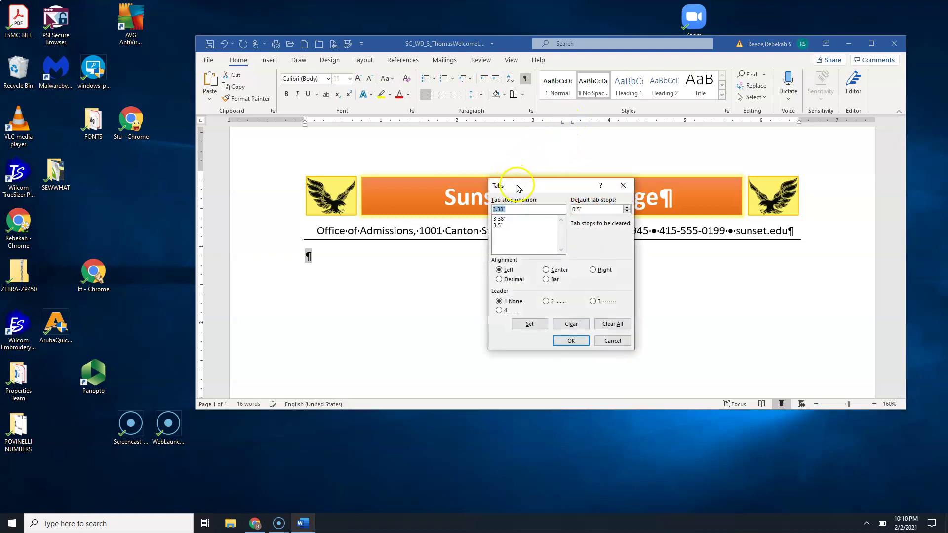
{"action": "left_click_drag", "start_coordinate": [514, 181], "coordinate": [511, 150]}
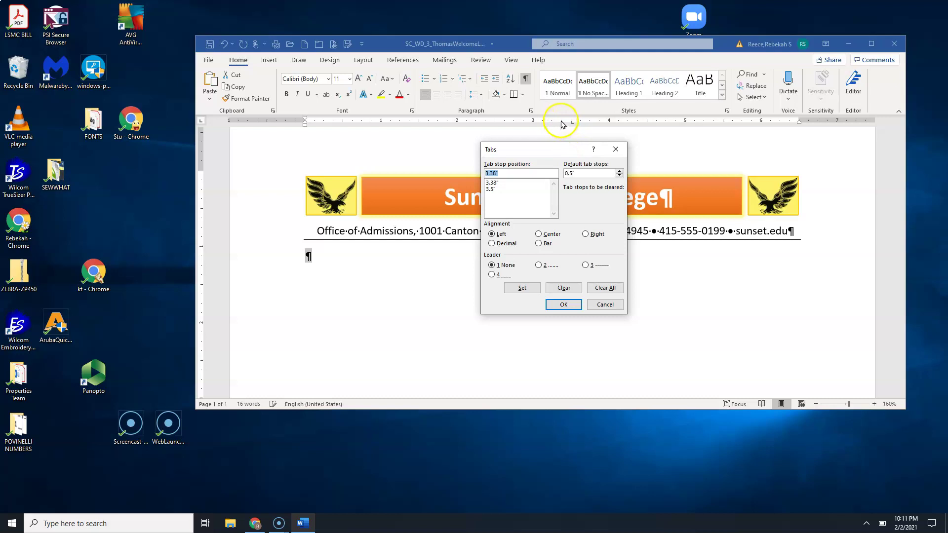
{"action": "left_click", "coordinate": [496, 183]}
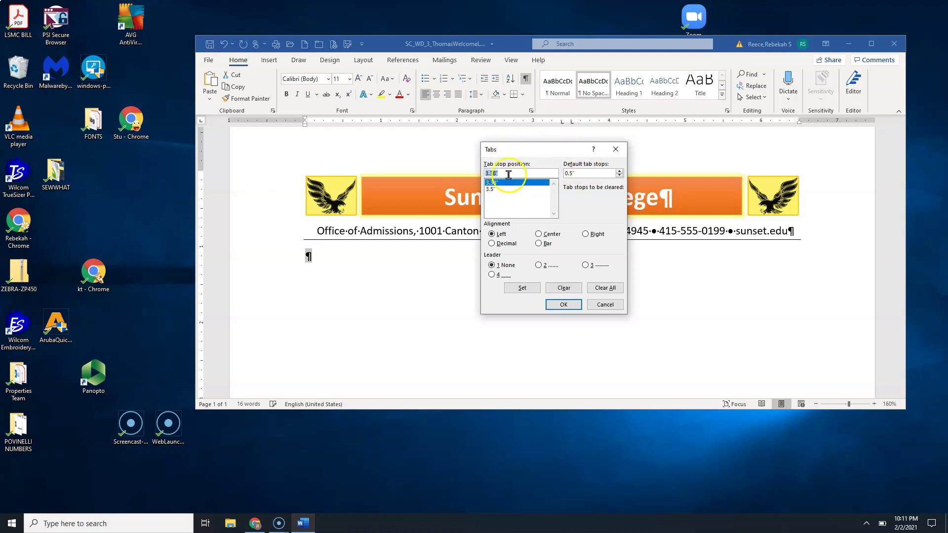
{"action": "left_click", "coordinate": [564, 290]}
{"action": "left_click", "coordinate": [578, 209]}
{"action": "left_click", "coordinate": [508, 268]}
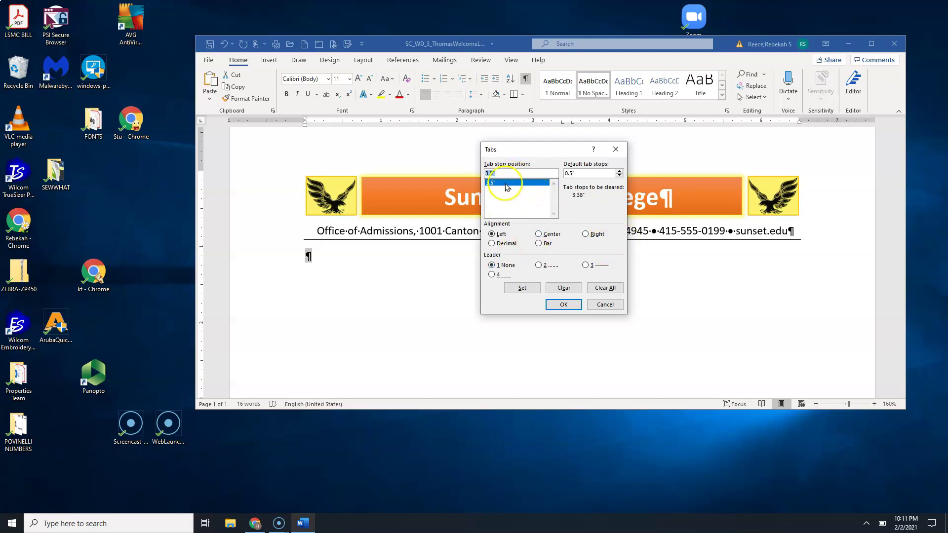
- Try tab stop positions 3.6 and 3.5, cancel the Tabs dialog, and remove the 3.38-inch tab stop from the ruler
{"action": "type", "text": "3."}
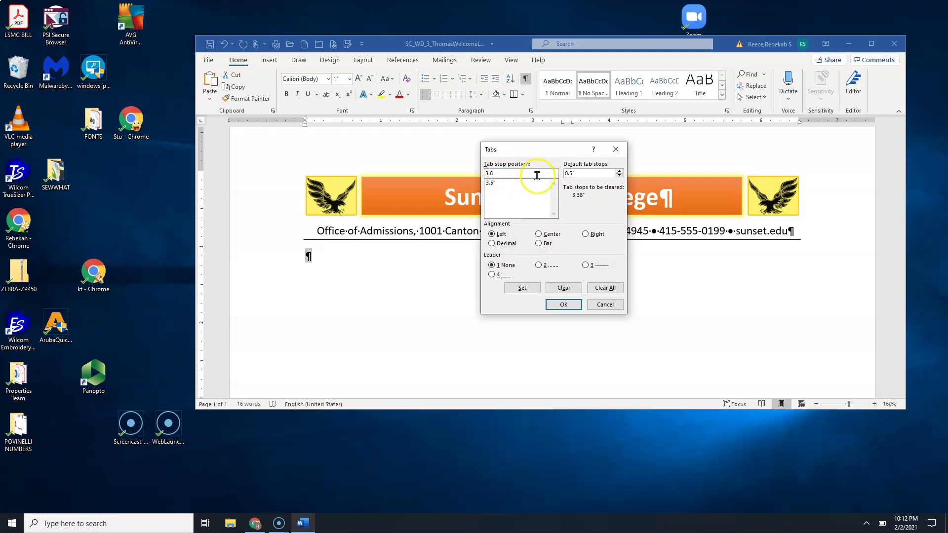
{"action": "left_click", "coordinate": [520, 183]}
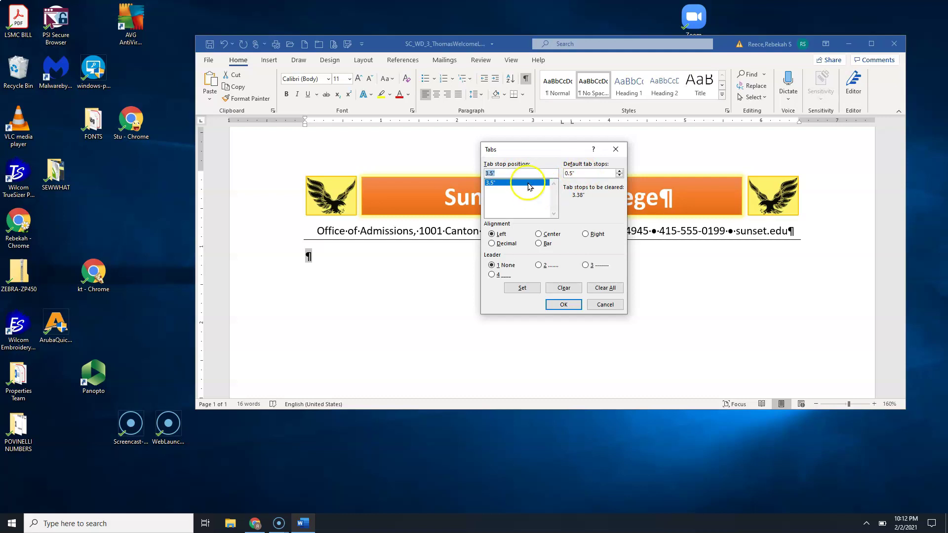
{"action": "left_click", "coordinate": [504, 173]}
{"action": "key", "text": "BackSpace"}
{"action": "key", "text": "BackSpace"}
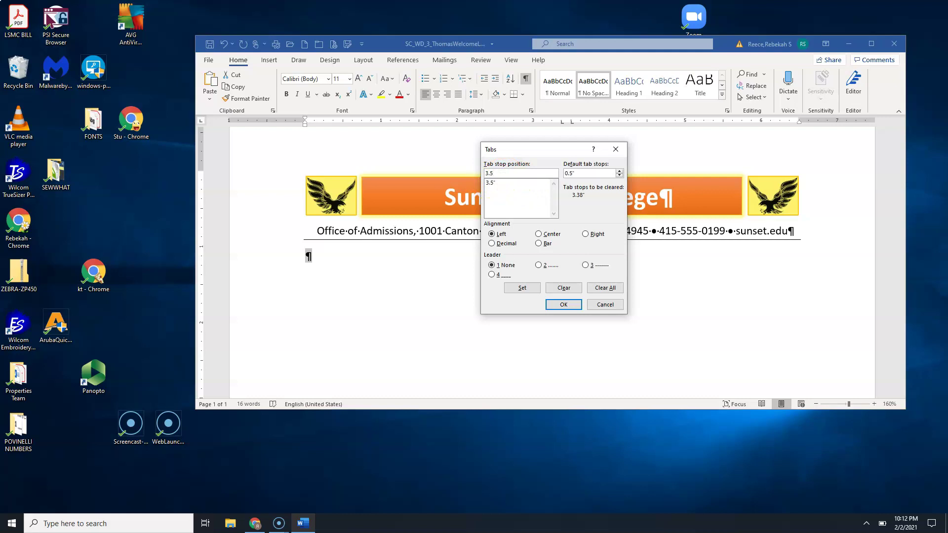
{"action": "left_click", "coordinate": [528, 288]}
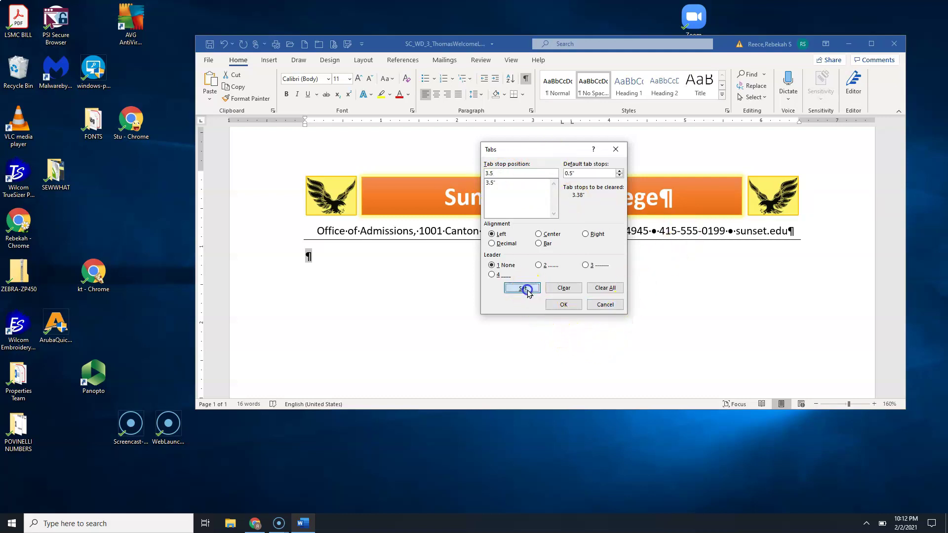
{"action": "left_click", "coordinate": [598, 305]}
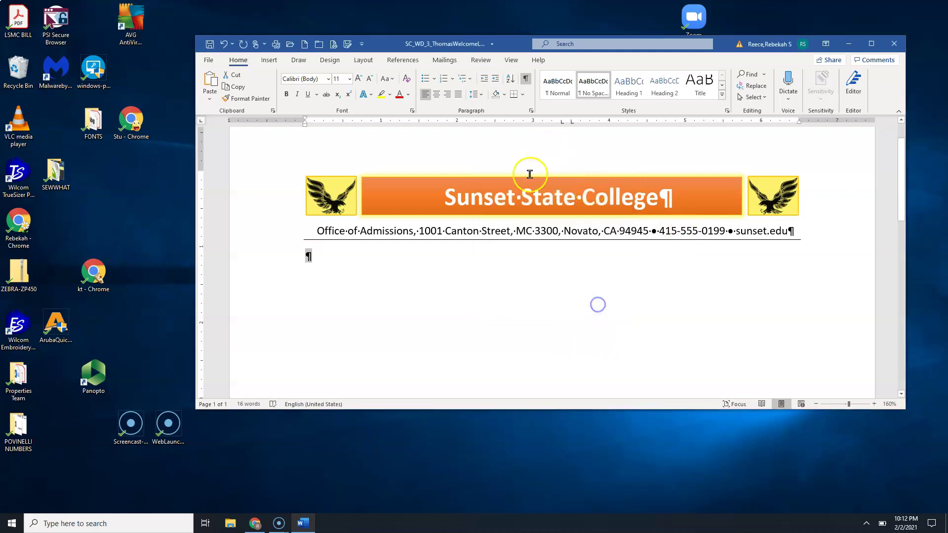
{"action": "left_click_drag", "start_coordinate": [562, 121], "coordinate": [561, 133]}
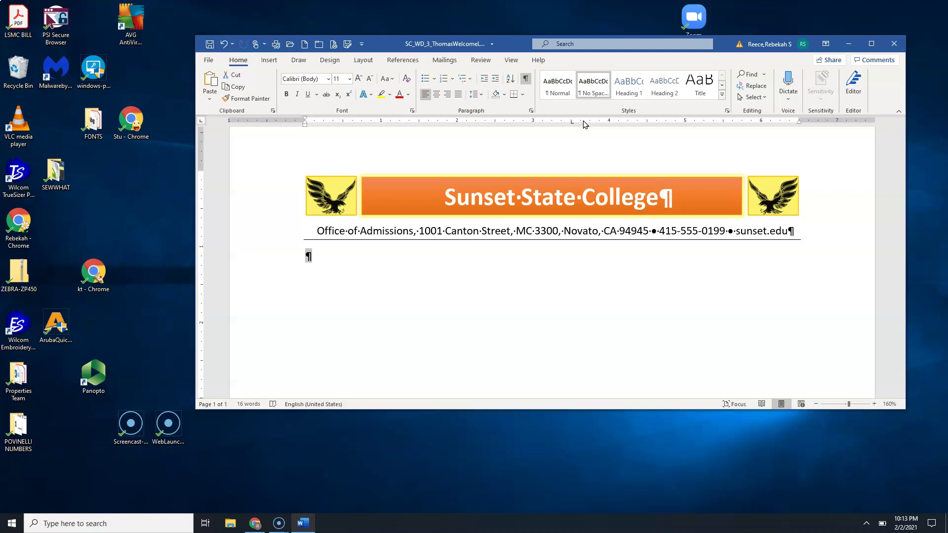
- Move to the 3.5-inch tab stop in the blank paragraph and insert the current date in the "February 2, 2021" format
{"action": "key", "text": "Tab"}
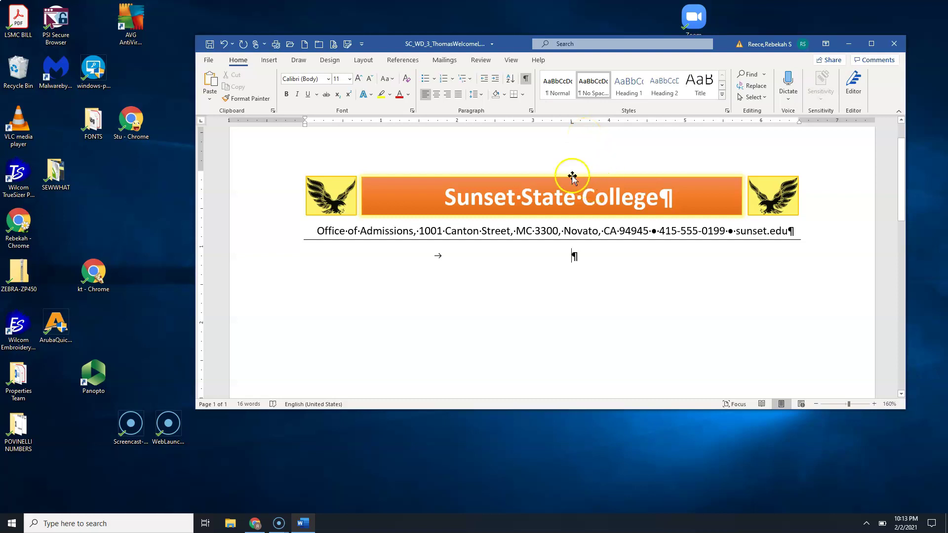
{"action": "left_click", "coordinate": [271, 60]}
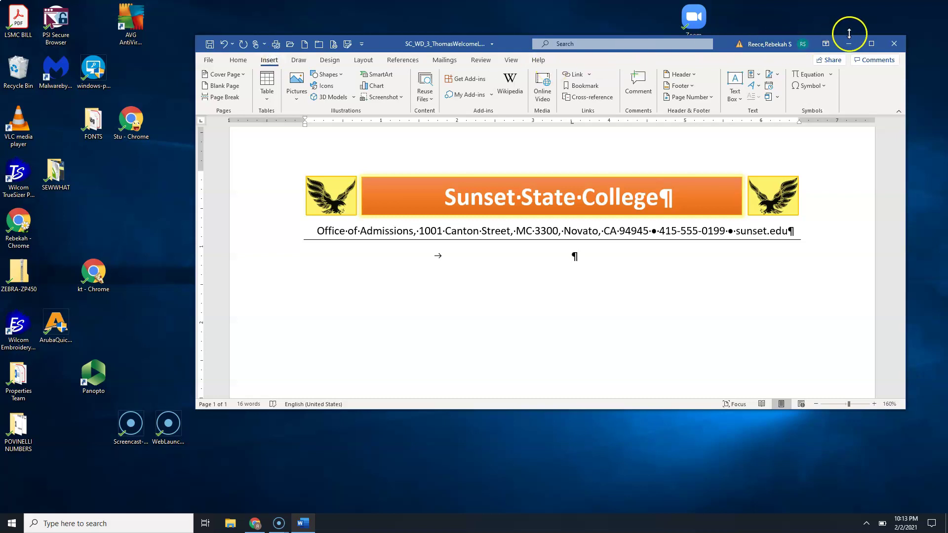
{"action": "left_click", "coordinate": [870, 44]}
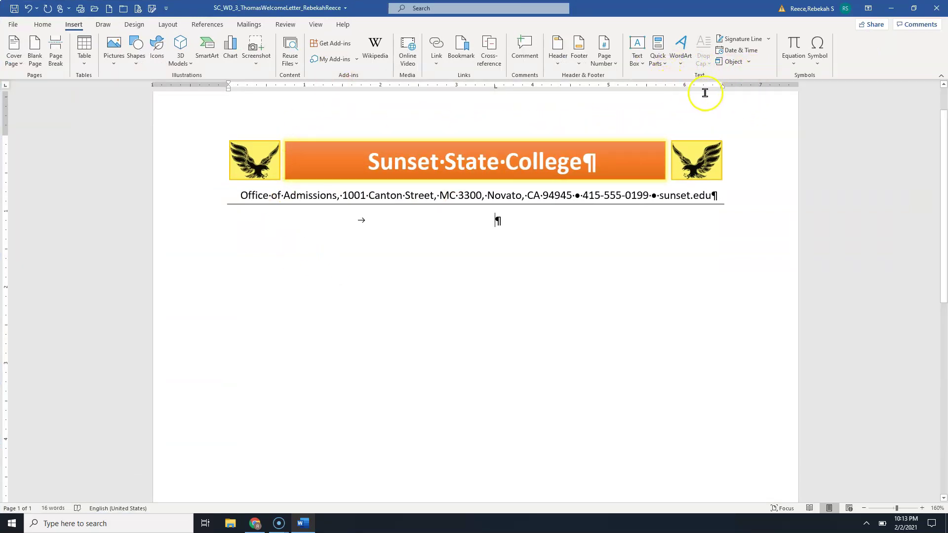
{"action": "left_click", "coordinate": [748, 54]}
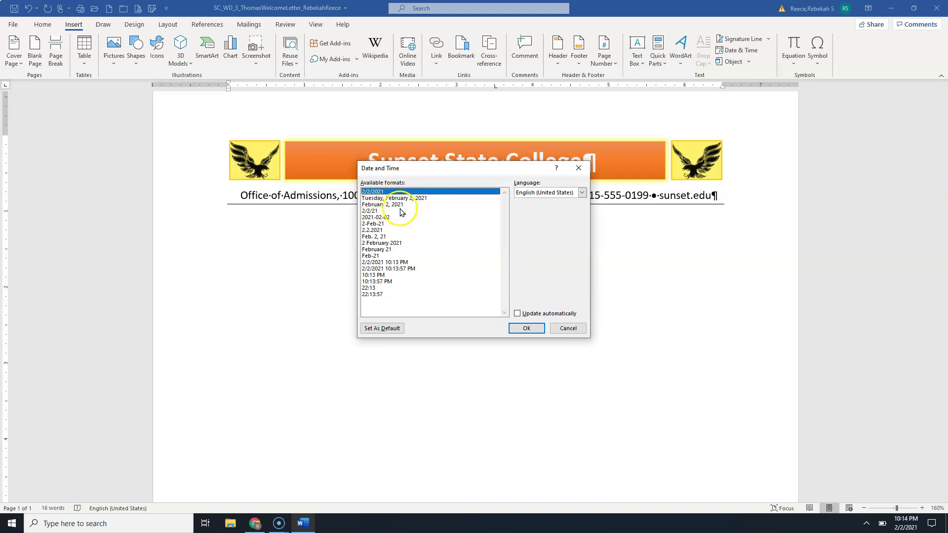
{"action": "left_click", "coordinate": [395, 205]}
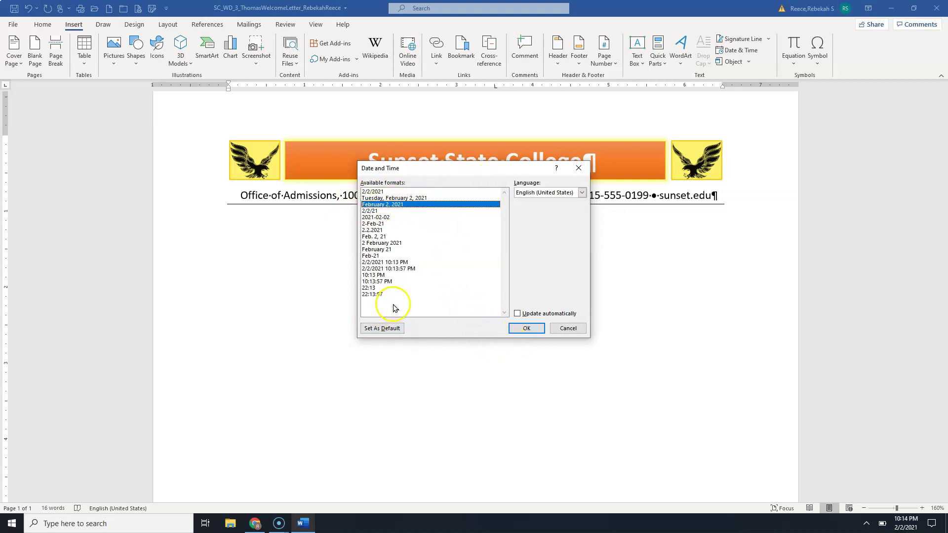
{"action": "left_click", "coordinate": [524, 329]}
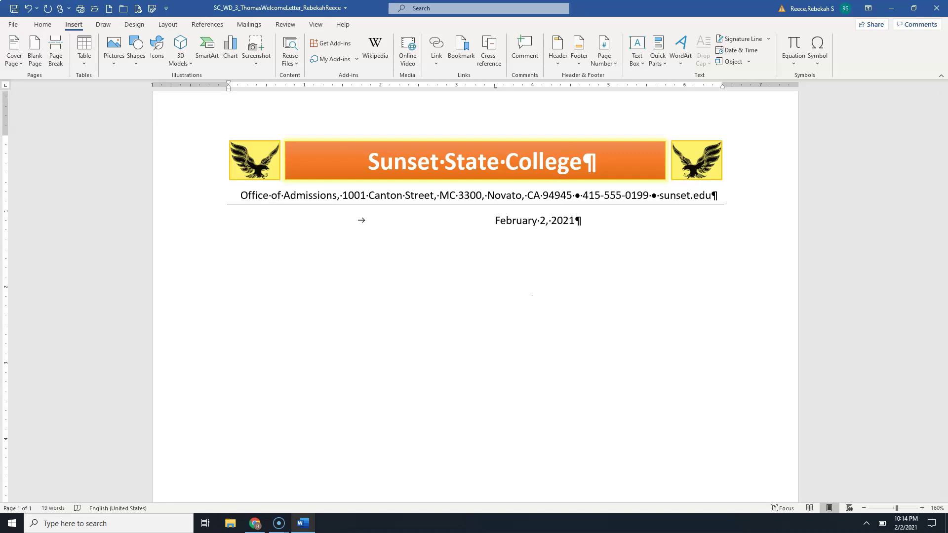
{"action": "left_click", "coordinate": [739, 51]}
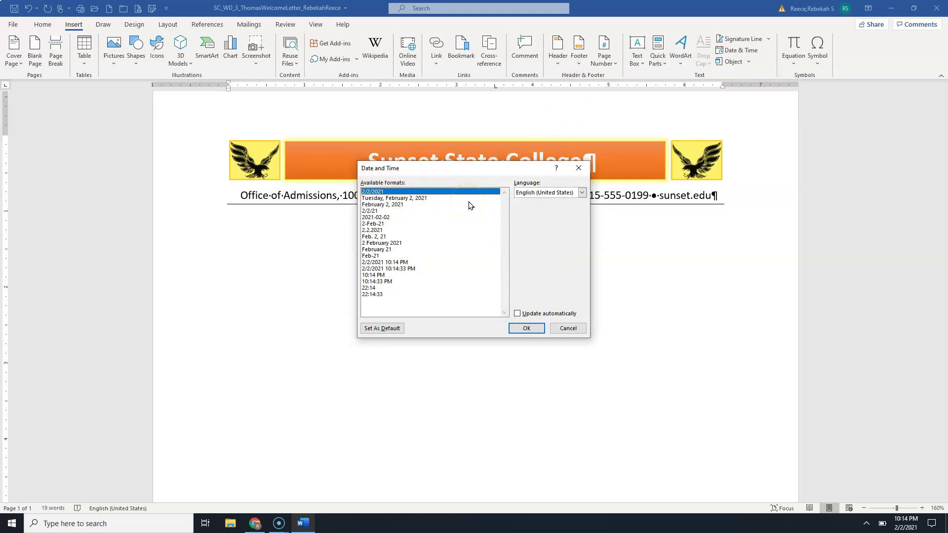
{"action": "left_click", "coordinate": [518, 314]}
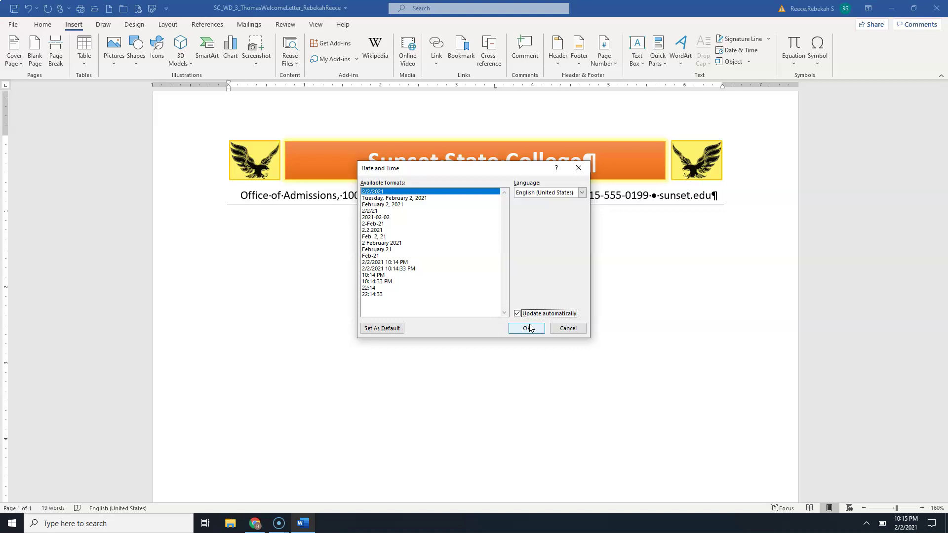
{"action": "left_click", "coordinate": [517, 313]}
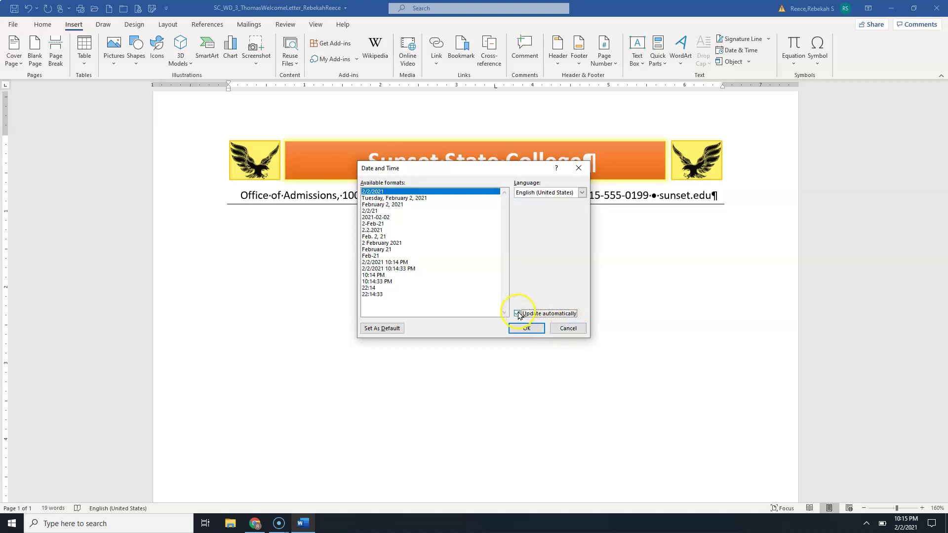
{"action": "left_click", "coordinate": [569, 326]}
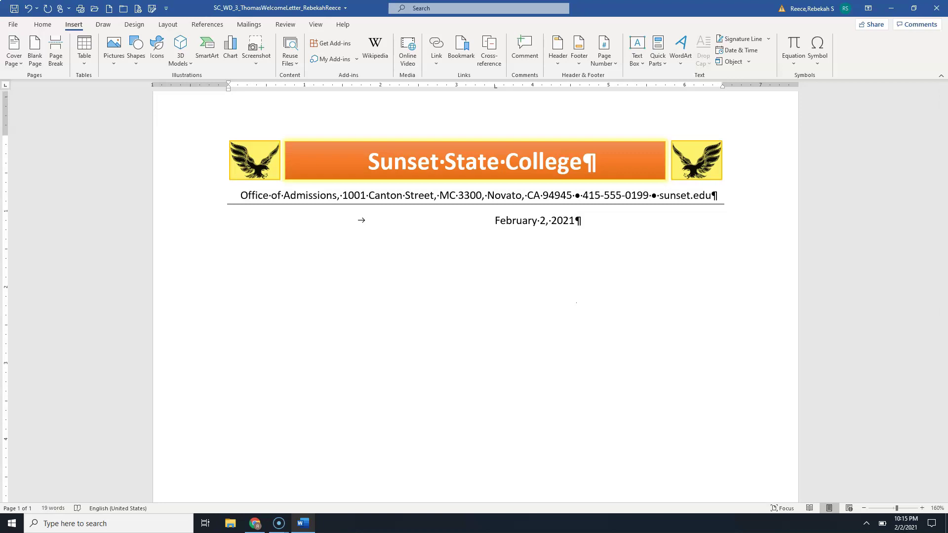
- Add three blank paragraphs below the date line and place the insertion point in the last one
{"action": "key", "text": "Return"}
{"action": "key", "text": "Return"}
{"action": "key", "text": "Return"}
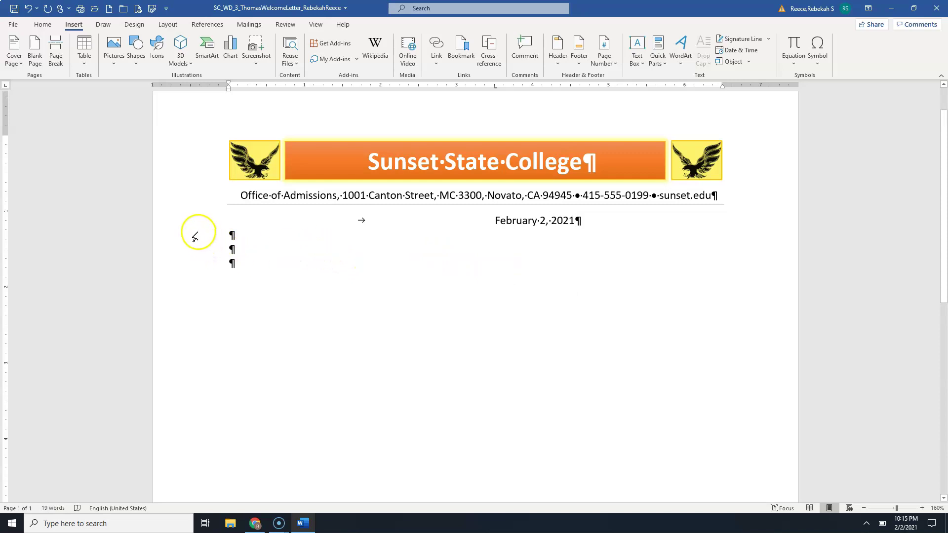
{"action": "left_click", "coordinate": [194, 250]}
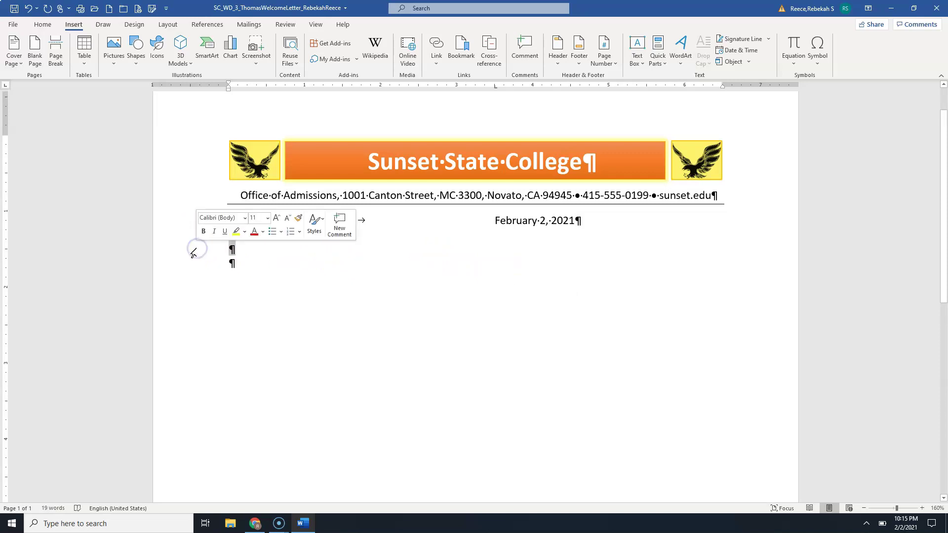
{"action": "left_click", "coordinate": [246, 264]}
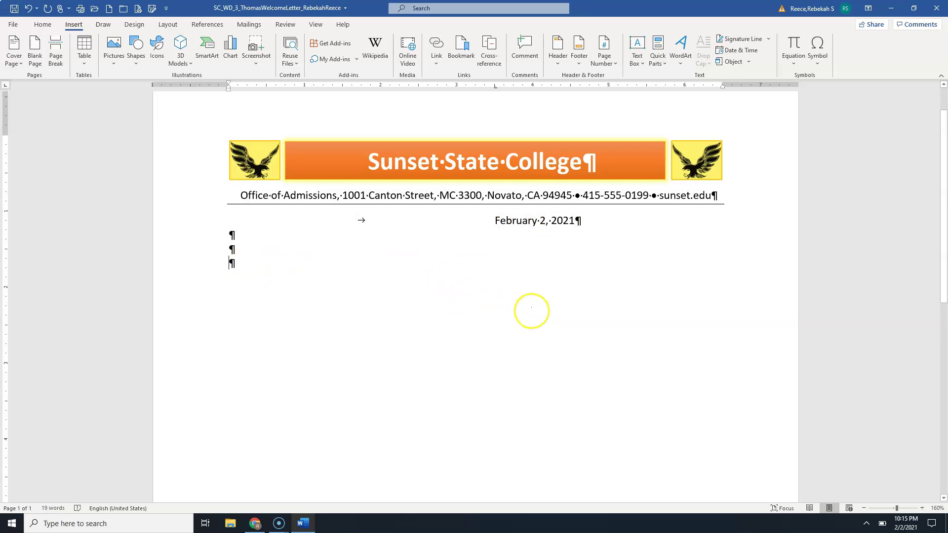
- Enter the recipient's title and full name, then the street address, on separate lines of the inside address
{"action": "type", "text": "Mr. "}
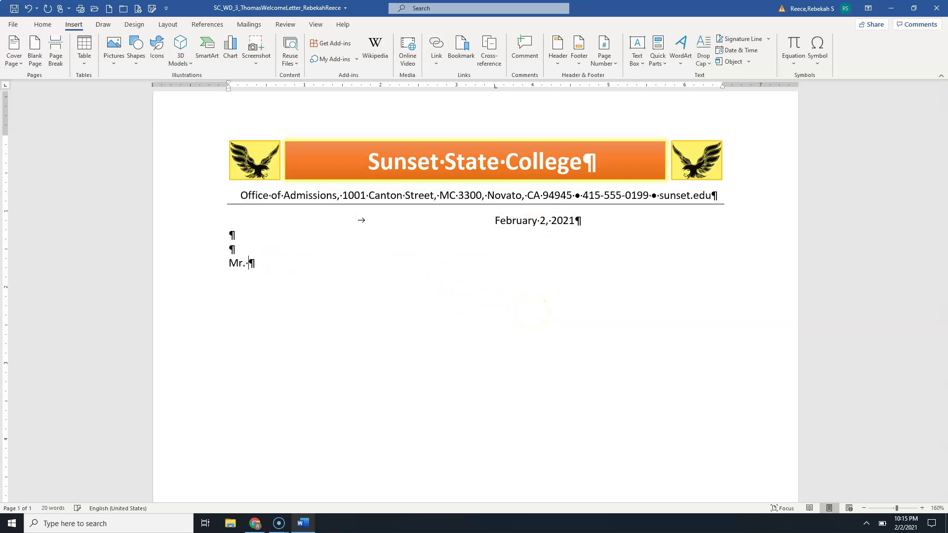
{"action": "type", "text": "Caleb Thomas"}
{"action": "key", "text": "Return"}
{"action": "type", "text": "982 "}
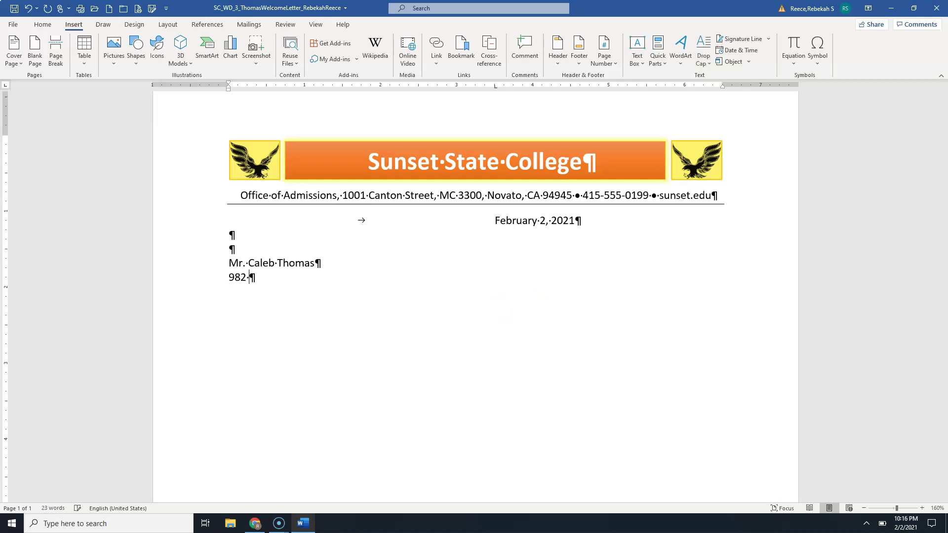
{"action": "type", "text": "Bartlett Street"}
{"action": "key", "text": "Return"}
- Enter the recipient's city, state and ZIP code as the last address line, followed by a blank line
{"action": "type", "text": "L"}
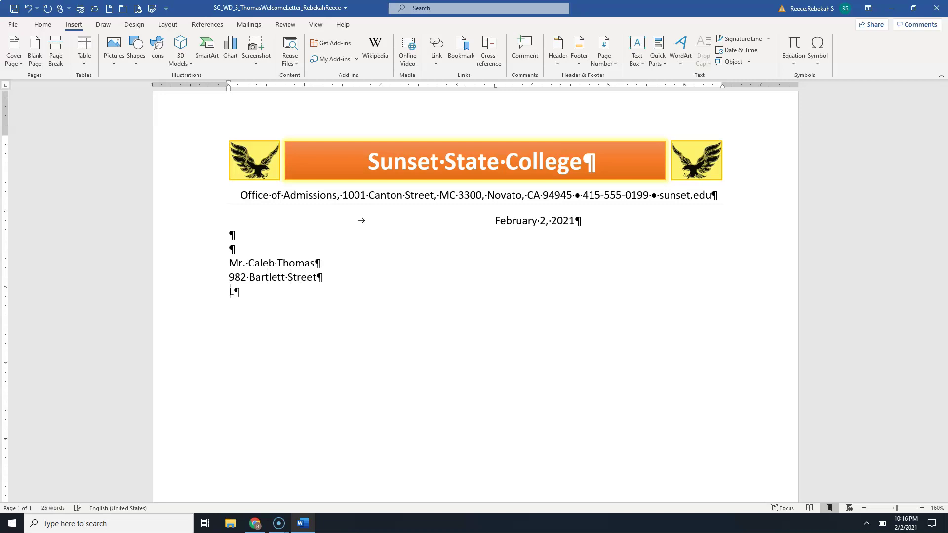
{"action": "type", "text": "Ive Oak CA"}
{"action": "key", "text": "BackSpace"}
{"action": "key", "text": "BackSpace"}
{"action": "key", "text": "BackSpace"}
{"action": "type", "text": ", CA"}
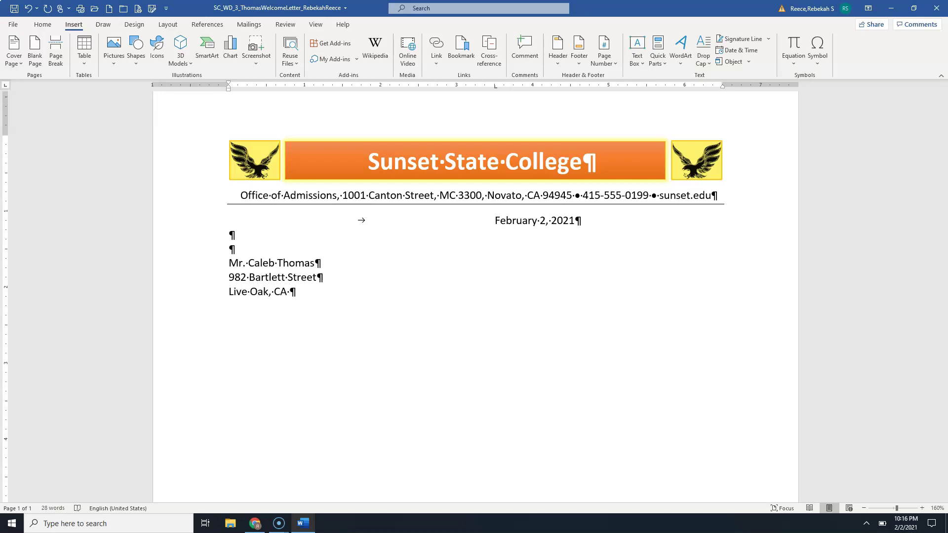
{"action": "type", "text": " 95953"}
{"action": "key", "text": "Return"}
{"action": "key", "text": "Return"}
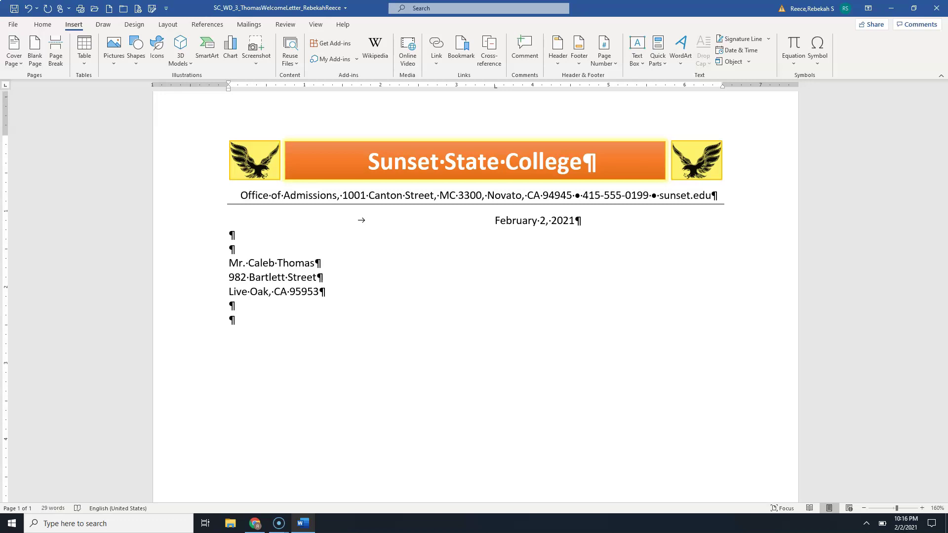
- Enter the salutation "Dear" with the recipient's first name and a comma, leave a blank line, and begin the body with "Con"
{"action": "type", "text": "Dear Caleb"}
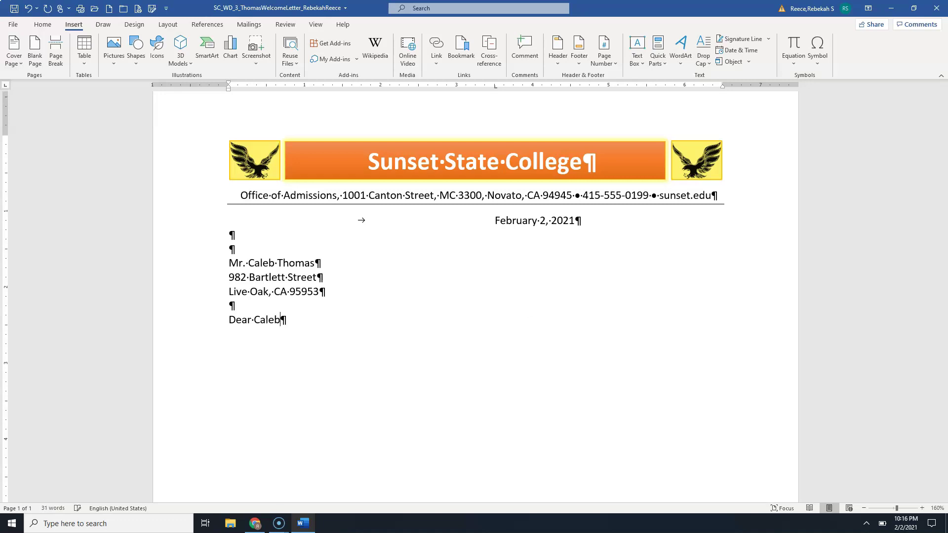
{"action": "type", "text": ","}
{"action": "key", "text": "Return"}
{"action": "key", "text": "Return"}
{"action": "type", "text": "Con"}
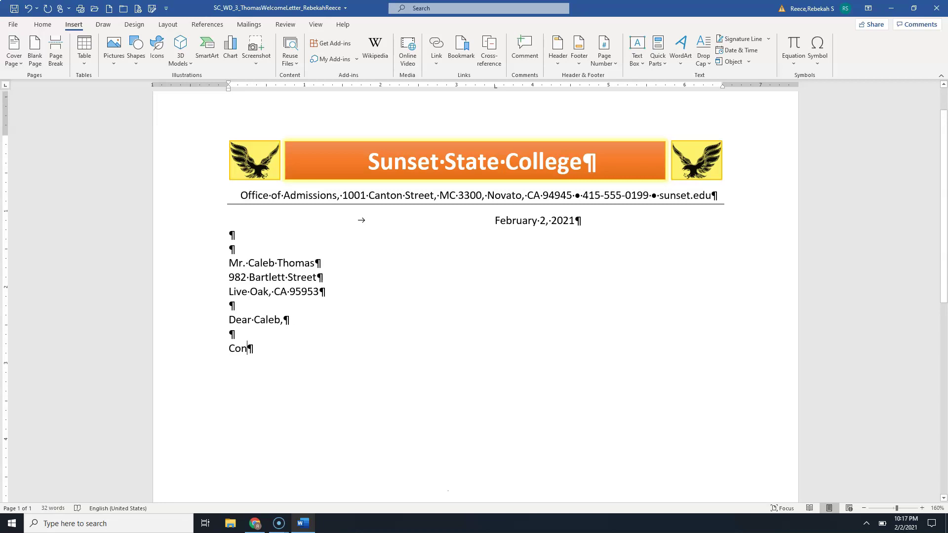
{"action": "left_click", "coordinate": [500, 450]}
{"action": "mouse_move", "coordinate": [278, 523]}
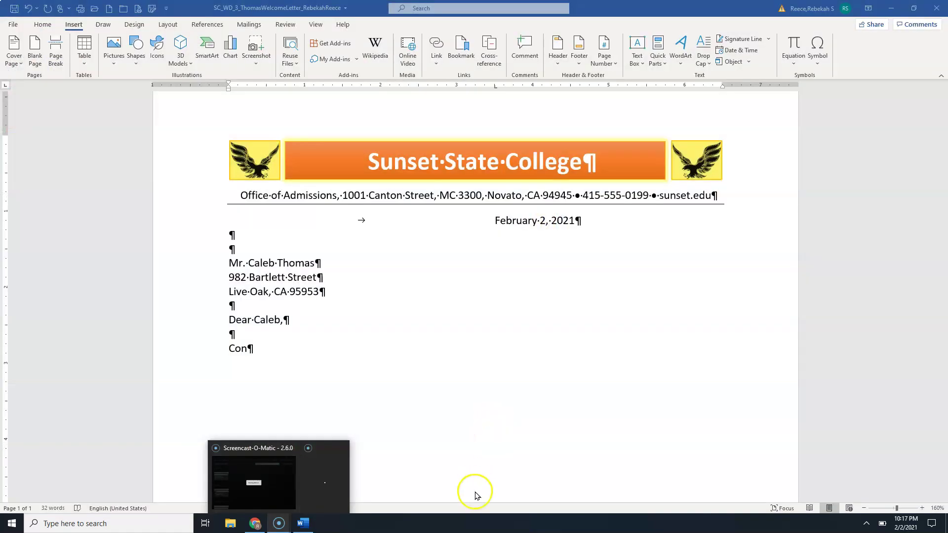
{"action": "left_click", "coordinate": [475, 492]}
{"action": "left_click", "coordinate": [281, 526]}
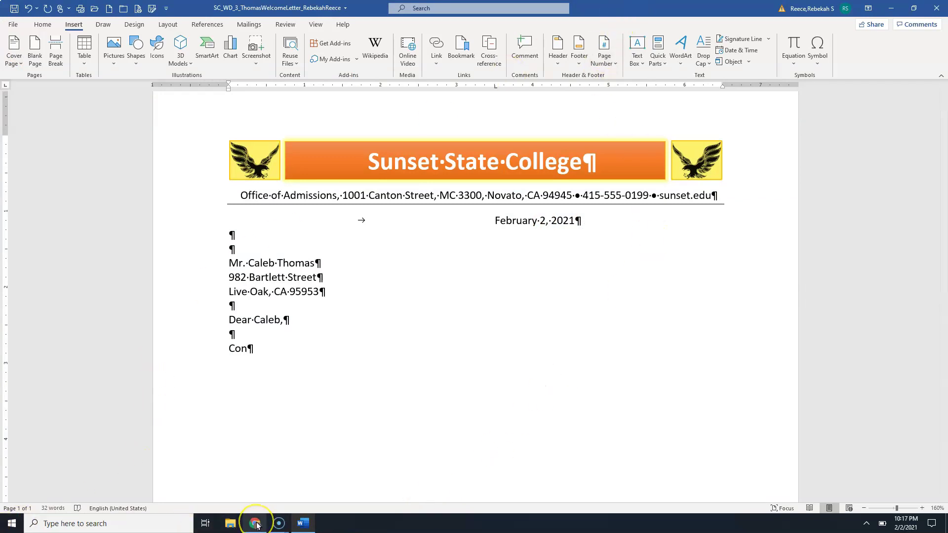
{"action": "mouse_move", "coordinate": [274, 524]}
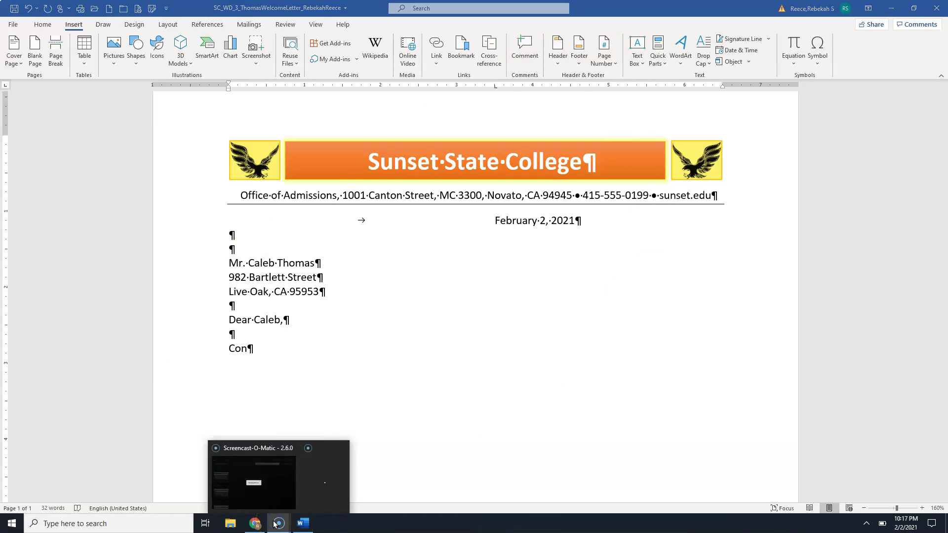
{"action": "left_click", "coordinate": [279, 524]}
{"action": "left_click", "coordinate": [282, 522]}
{"action": "left_click", "coordinate": [671, 377]}
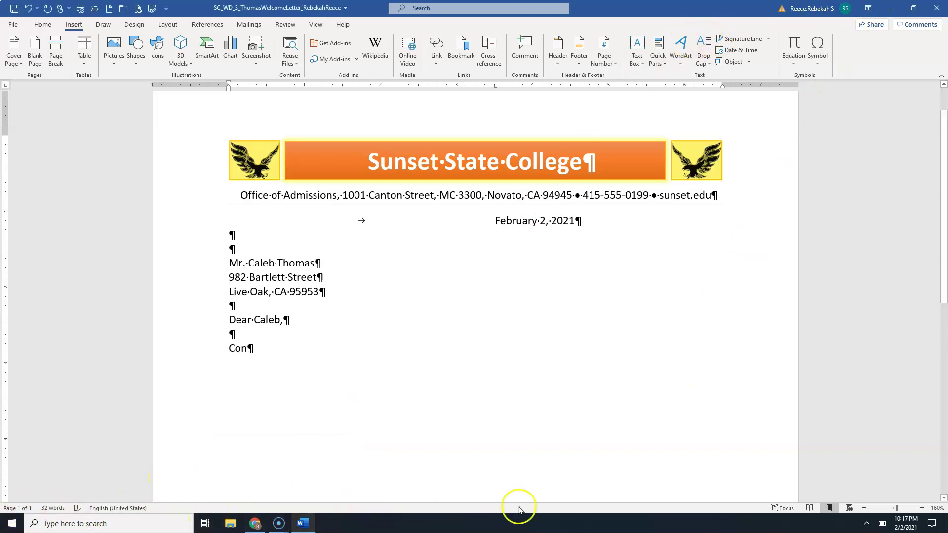
{"action": "left_click", "coordinate": [895, 7]}
{"action": "left_click", "coordinate": [129, 427]}
{"action": "double_click", "coordinate": [129, 427]}
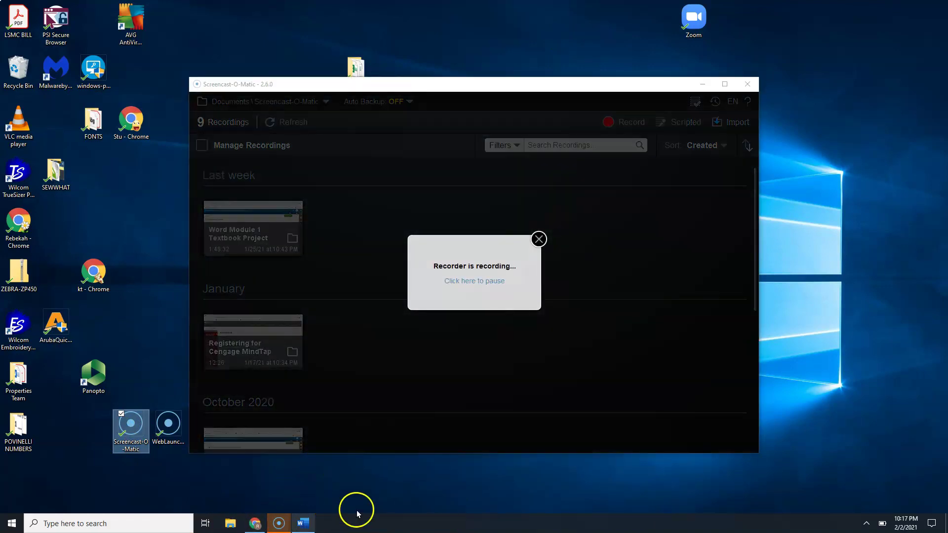
{"action": "left_click", "coordinate": [486, 282]}
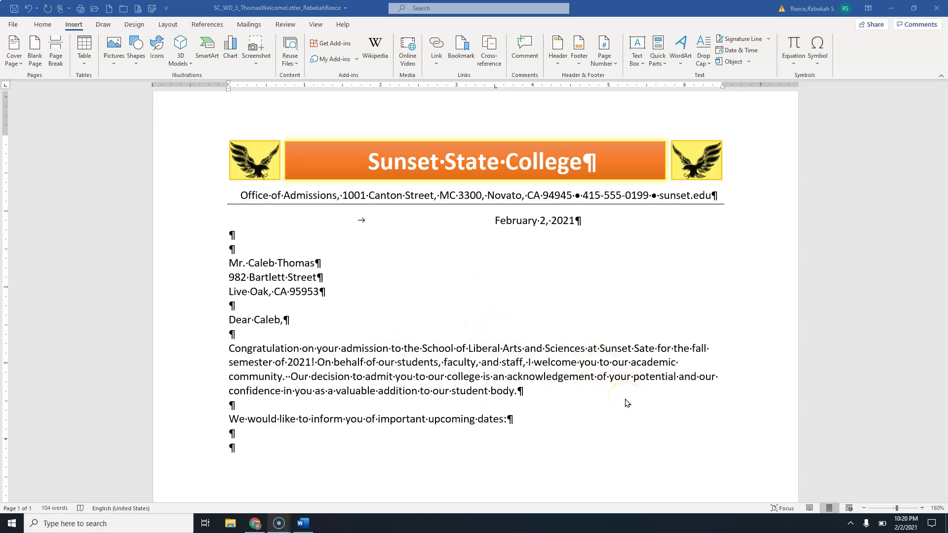
- Insert a table with three columns and one row in the last blank paragraph below the "important upcoming dates:" sentence
{"action": "left_click", "coordinate": [233, 405]}
{"action": "left_click", "coordinate": [233, 448]}
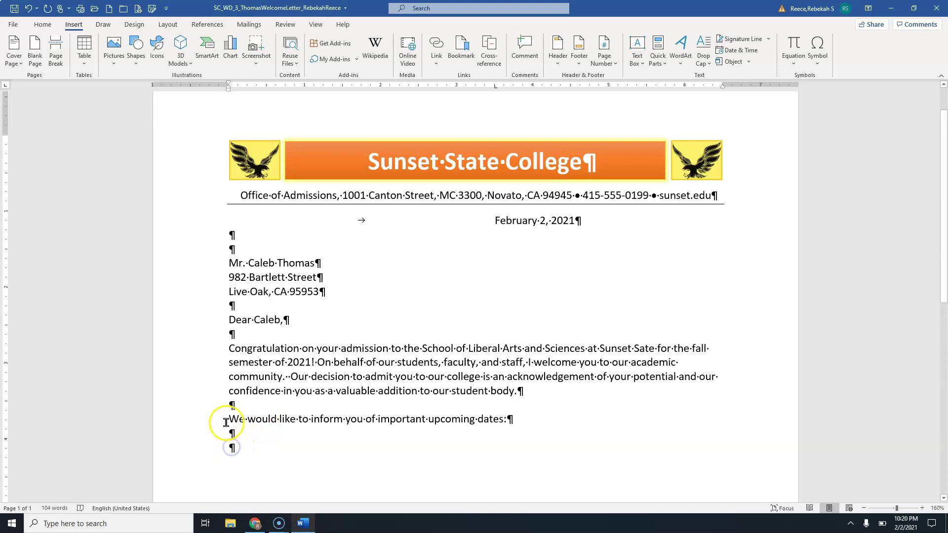
{"action": "left_click", "coordinate": [508, 422]}
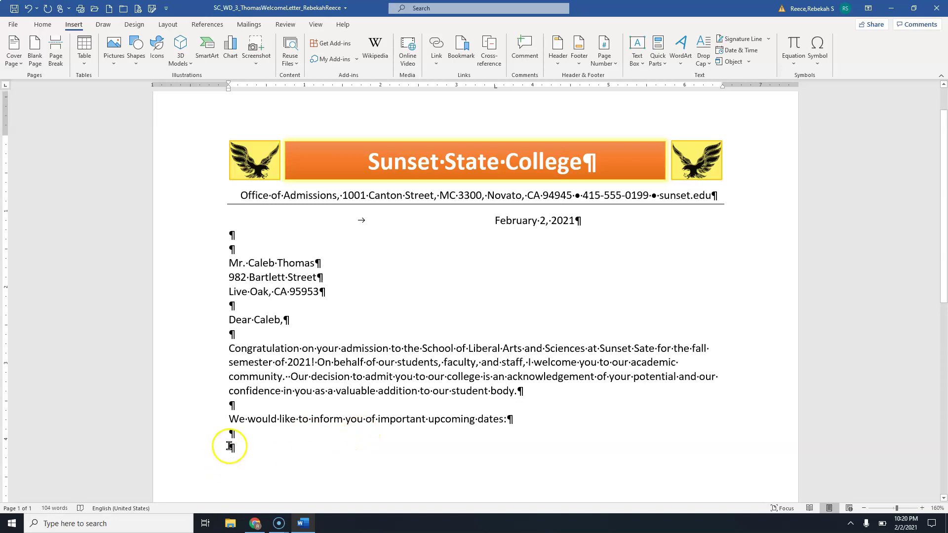
{"action": "left_click", "coordinate": [244, 443]}
{"action": "left_click", "coordinate": [246, 457]}
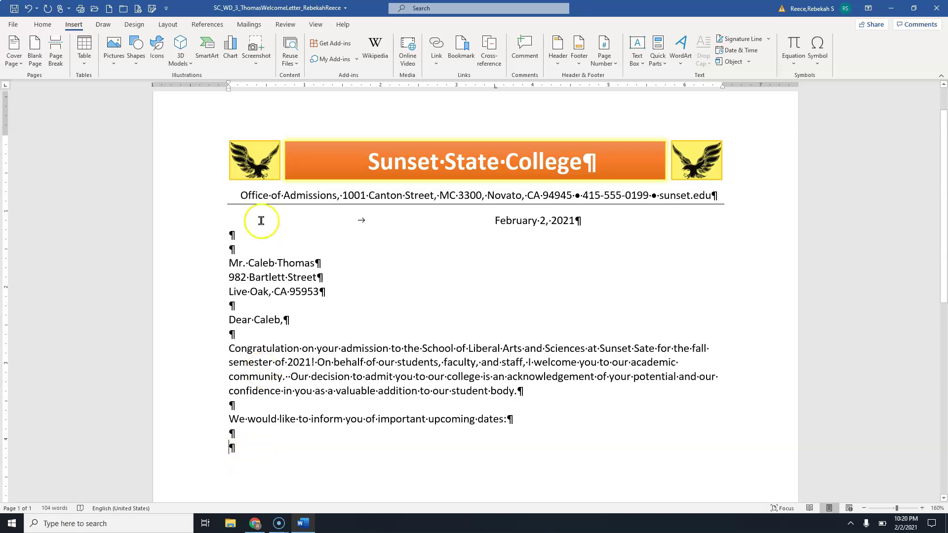
{"action": "left_click", "coordinate": [72, 26]}
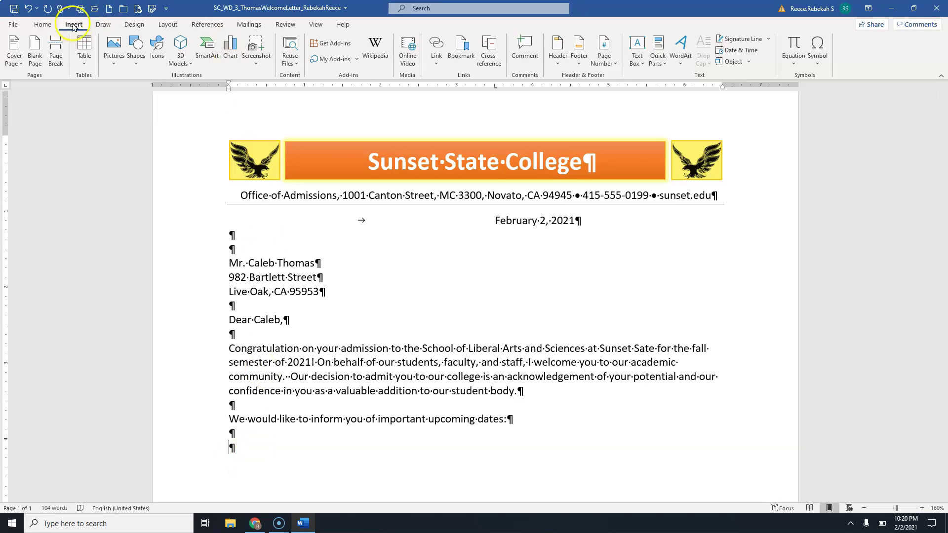
{"action": "left_click", "coordinate": [82, 45]}
{"action": "left_click", "coordinate": [83, 65]}
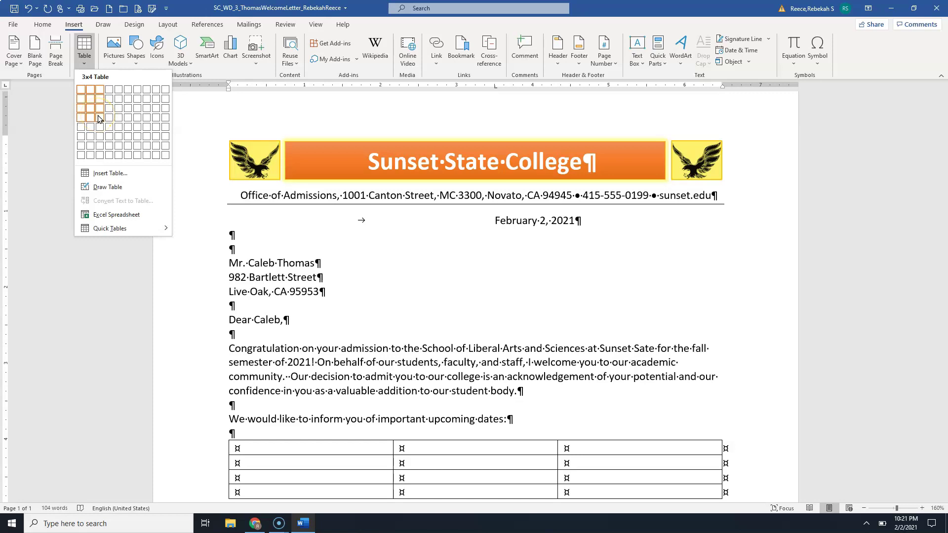
{"action": "left_click", "coordinate": [100, 90]}
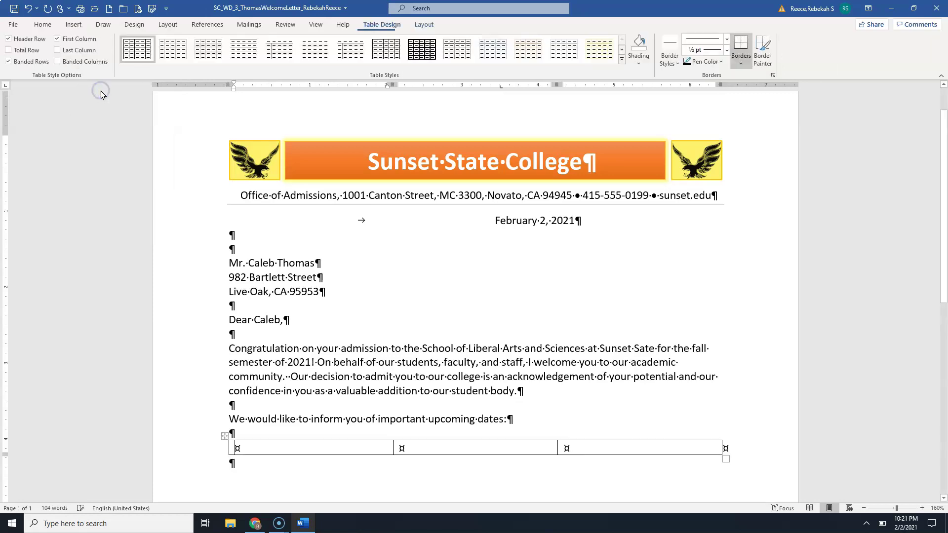
{"action": "left_click", "coordinate": [277, 449]}
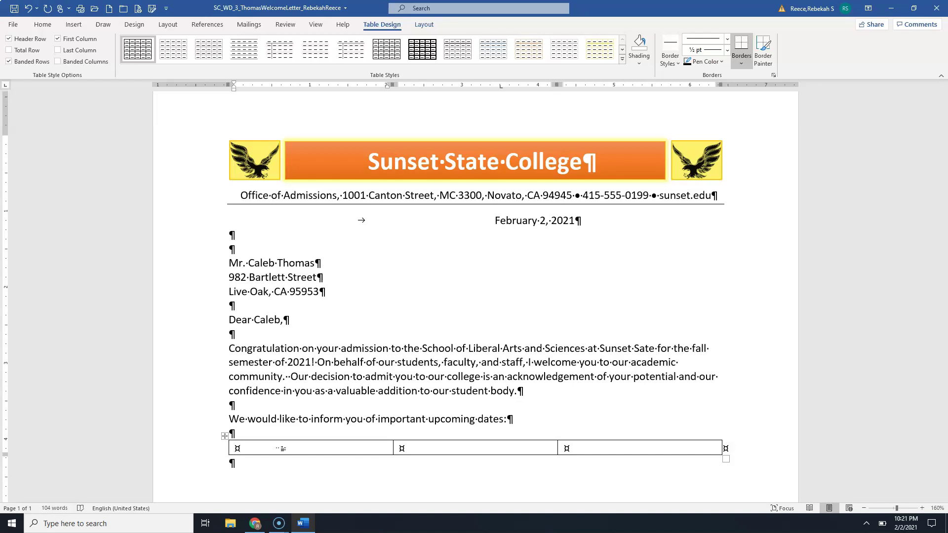
- Fill the table's header row with the column headings Date, Event and Notes
{"action": "type", "text": "Dates"}
{"action": "key", "text": "BackSpace"}
{"action": "key", "text": "Tab"}
{"action": "type", "text": "Event"}
{"action": "key", "text": "Tab"}
{"action": "type", "text": "Notes"}
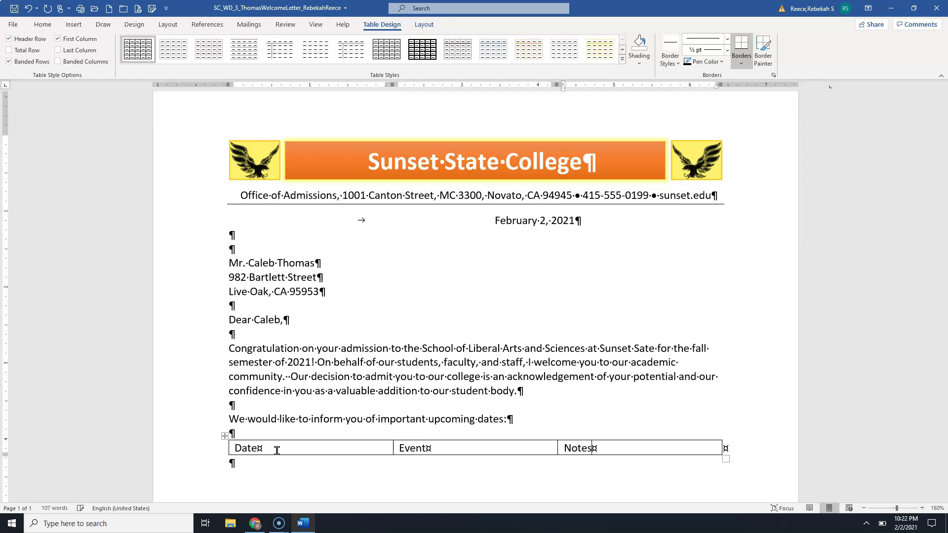
- Add a table row reading "July 12-16 and July 19-23", "Orientation and registration" and "See brief schedule on next page"
{"action": "key", "text": "Tab"}
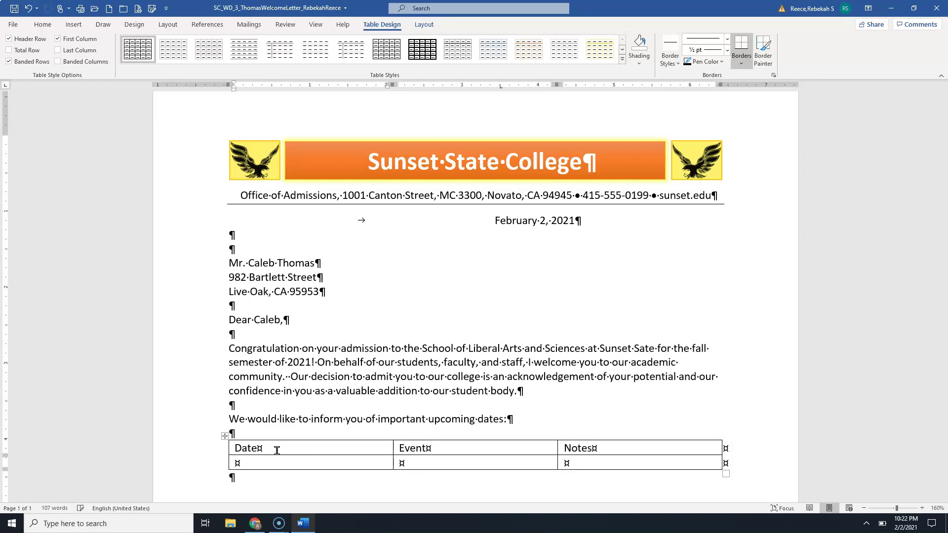
{"action": "type", "text": "July· 12-16 and July 19-23"}
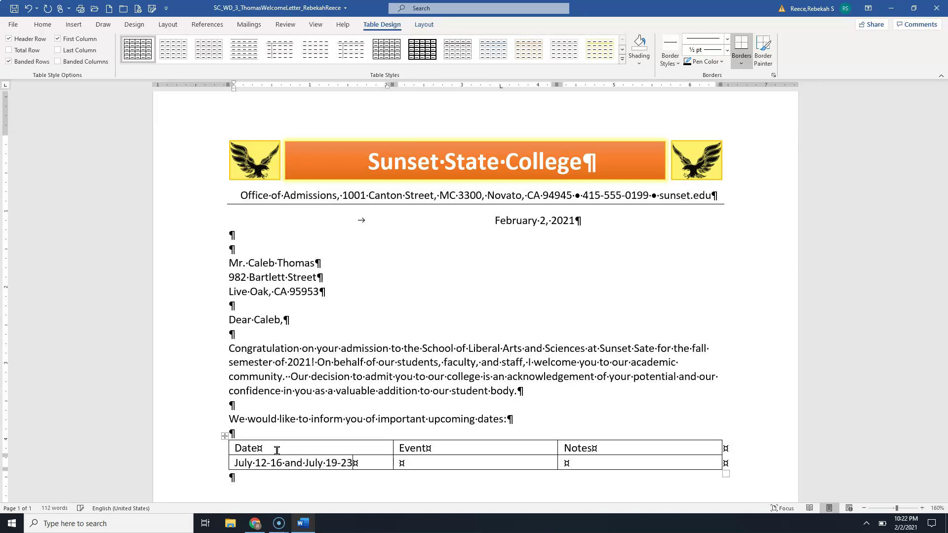
{"action": "key", "text": "Tab"}
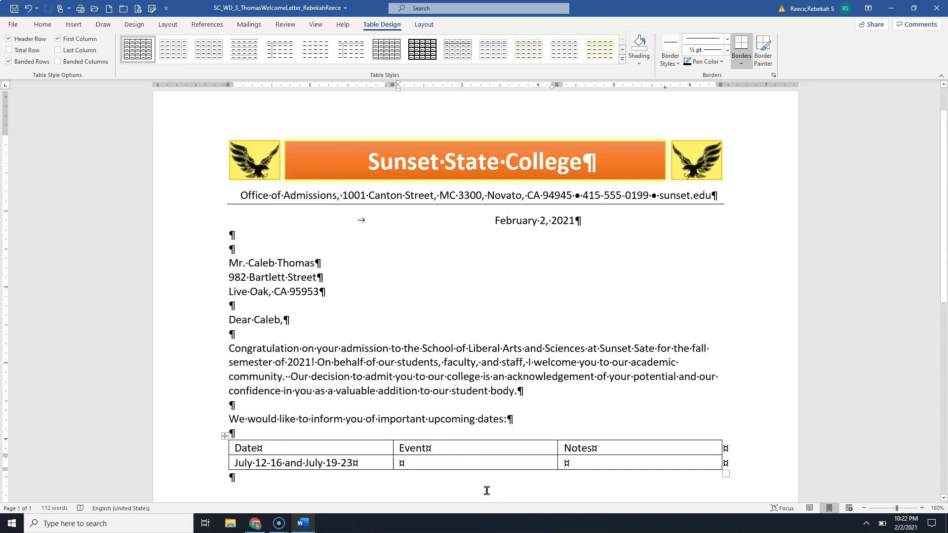
{"action": "type", "text": "Orientat"}
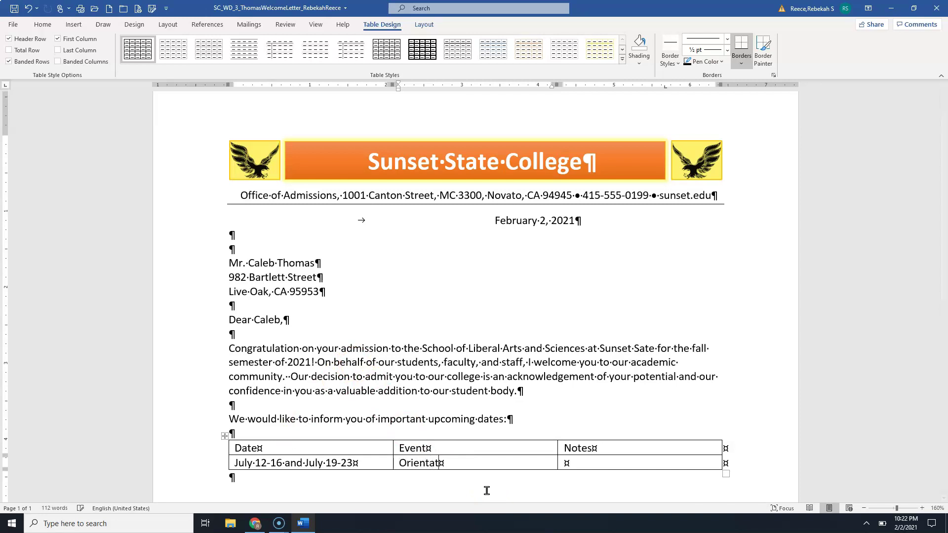
{"action": "type", "text": "ion and registration"}
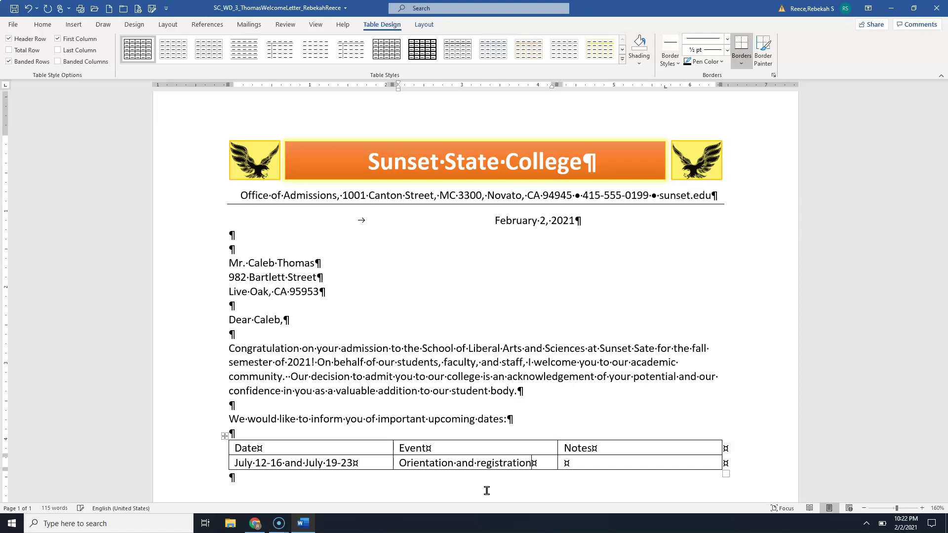
{"action": "key", "text": "Tab"}
{"action": "type", "text": "See brief sch"}
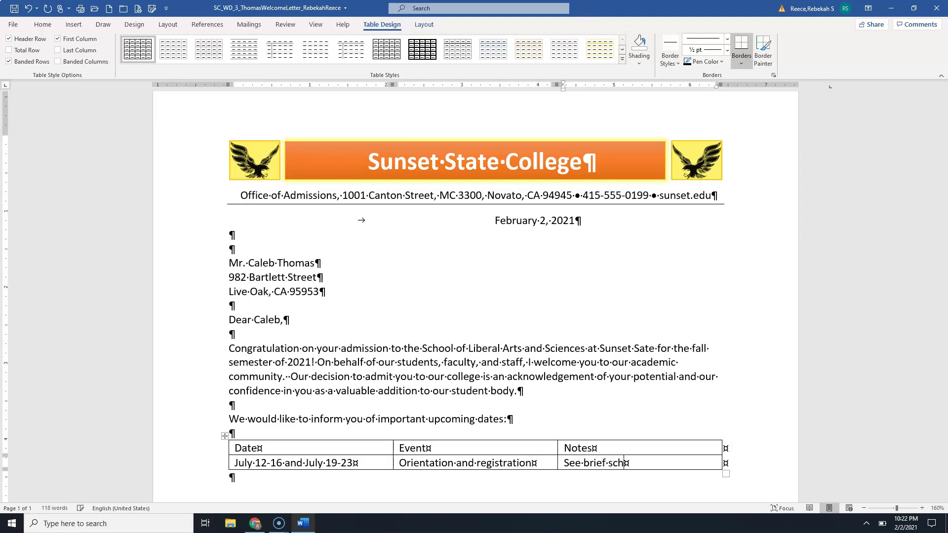
{"action": "type", "text": "edule on next page"}
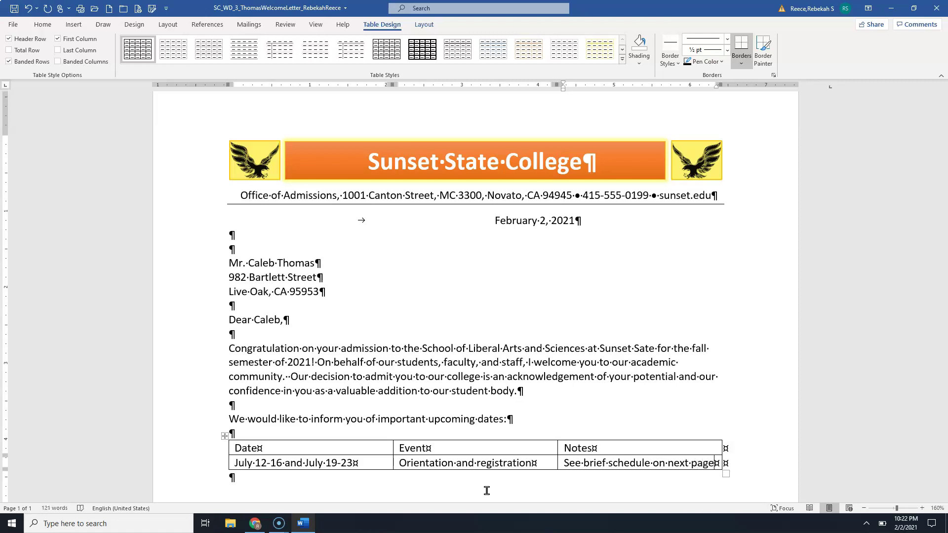
- Add another row below the July dates and enter "August 16-17" in its Date cell
{"action": "key", "text": "Tab"}
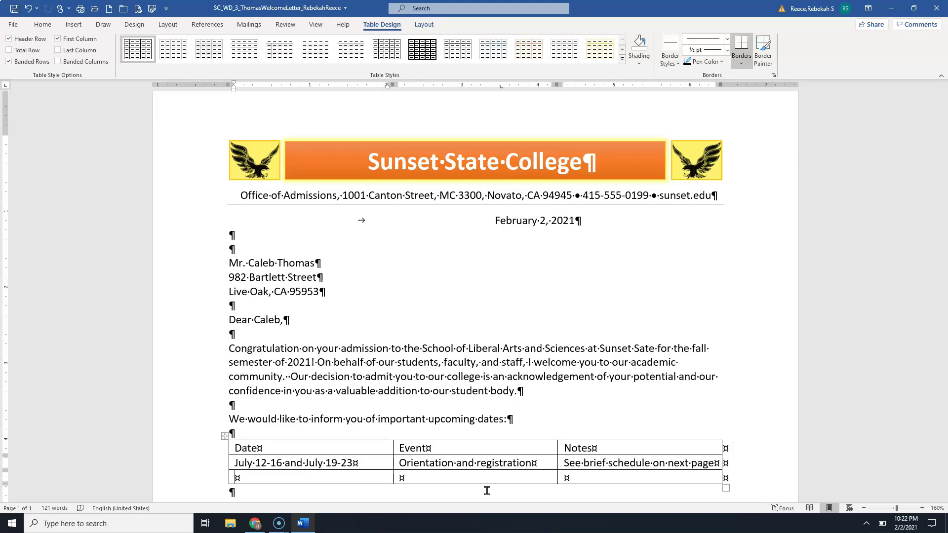
{"action": "type", "text": "Aust 16-17"}
{"action": "key", "text": "Tab"}
{"action": "scroll", "coordinate": [420, 488], "scroll_direction": "up", "scroll_amount": 1}
{"action": "left_click", "coordinate": [249, 488]}
{"action": "type", "text": "gu"}
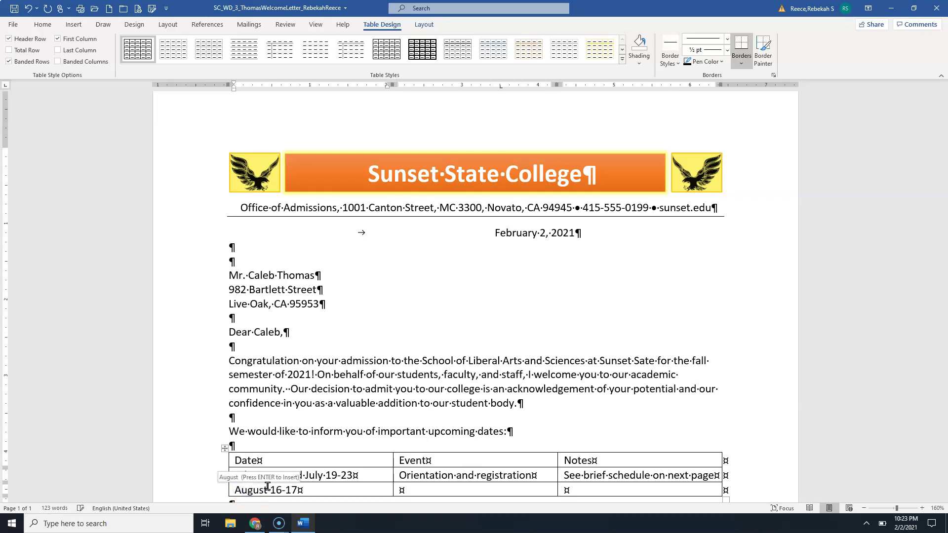
- For the August 16-17 row, enter the event "Move-in days" and the note "Assigned by Housing Services"
{"action": "left_click", "coordinate": [464, 488]}
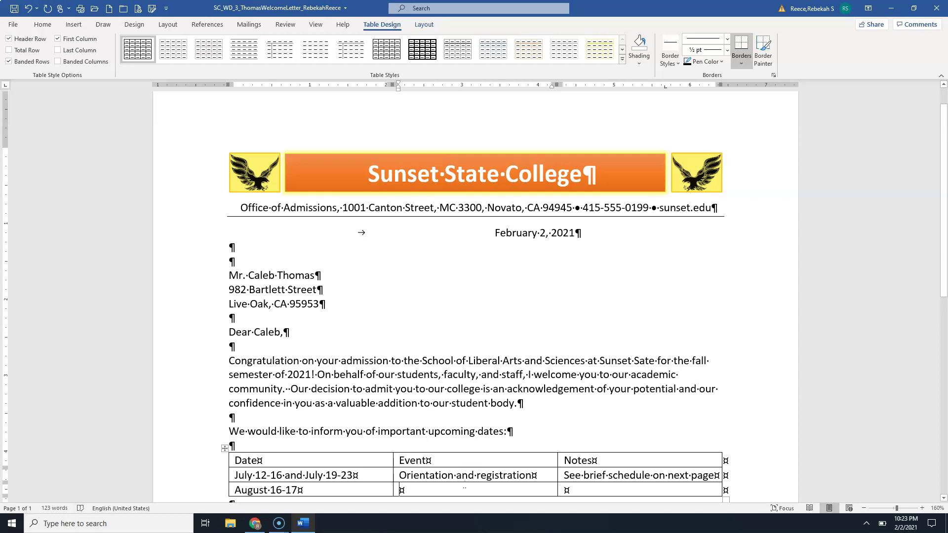
{"action": "type", "text": "Move"}
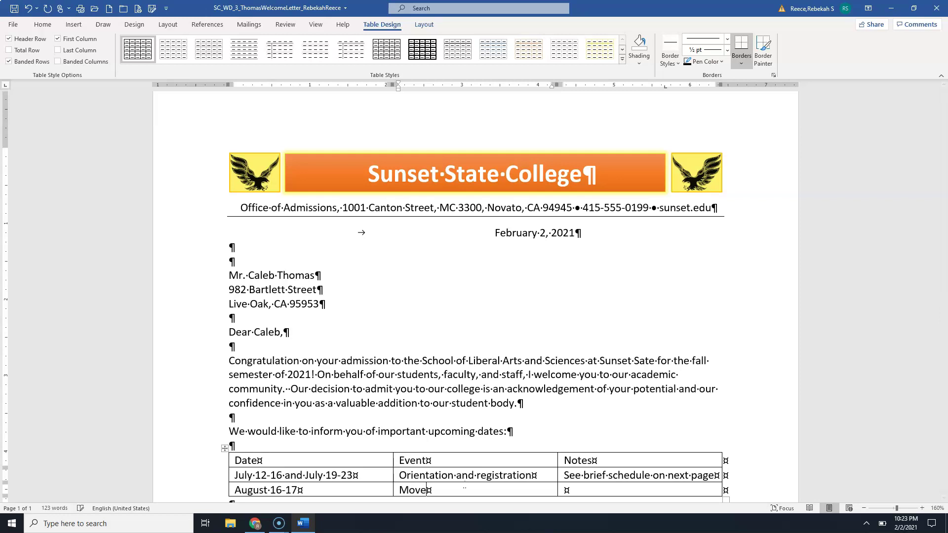
{"action": "type", "text": "-in days"}
{"action": "key", "text": "Tab"}
{"action": "type", "text": "As"}
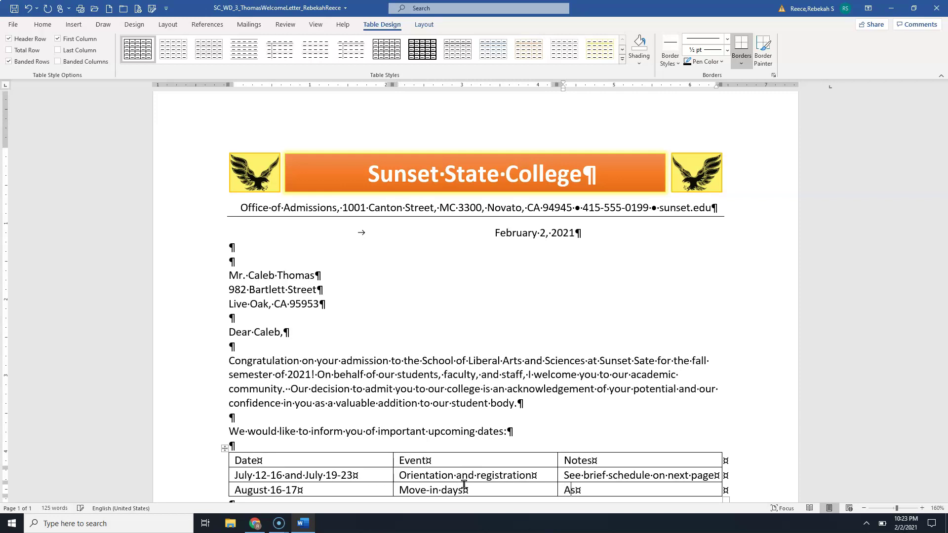
{"action": "type", "text": "signed by Housd"}
{"action": "key", "text": "BackSpace"}
{"action": "type", "text": "ing Services"}
- Add a row at the end of the table with the date "August 23" and the event "Fall term begins"
{"action": "key", "text": "Tab"}
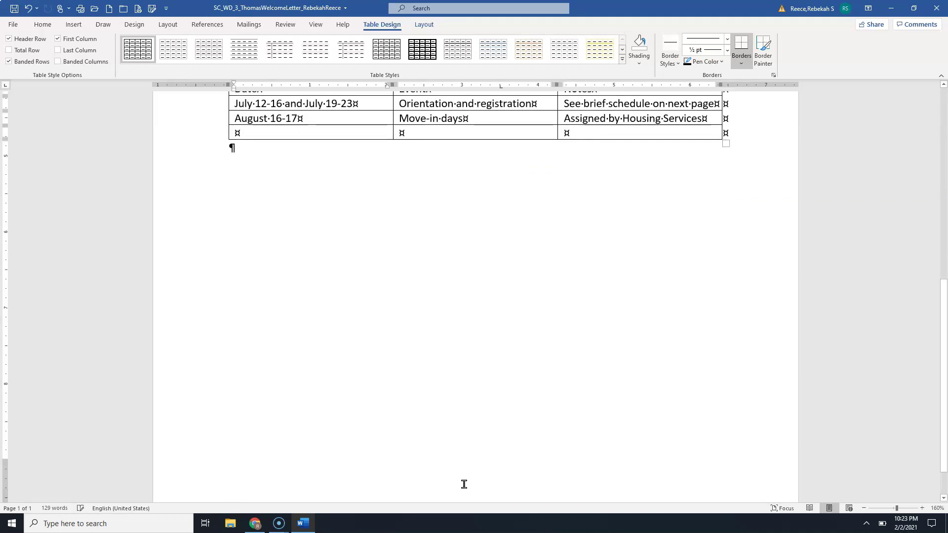
{"action": "type", "text": "August"}
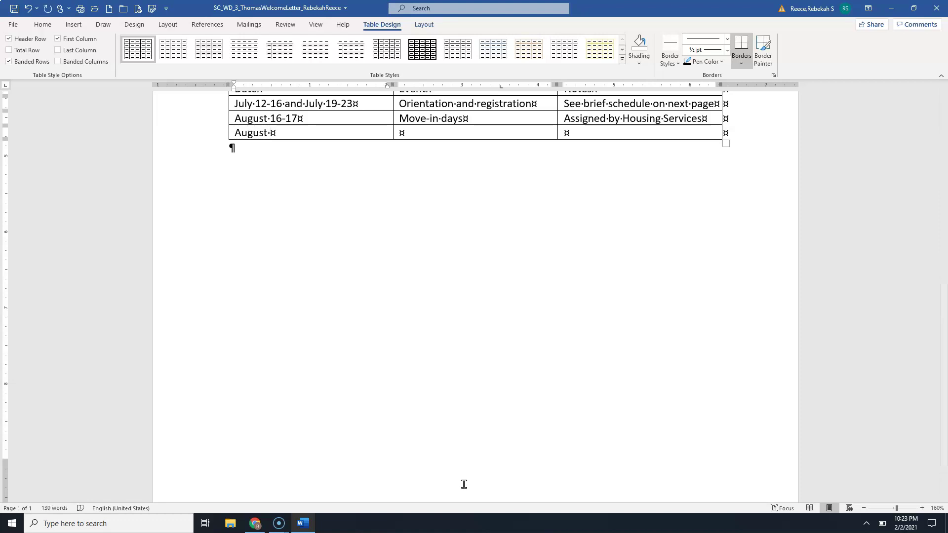
{"action": "type", "text": " 23"}
{"action": "key", "text": "Tab"}
{"action": "type", "text": "Fall Te"}
{"action": "key", "text": "BackSpace"}
{"action": "key", "text": "BackSpace"}
{"action": "type", "text": "term betg"}
{"action": "key", "text": "BackSpace"}
{"action": "key", "text": "BackSpace"}
{"action": "type", "text": "gins"}
- Enter "First day of classes" as the note for August 23, with a lowercase "day"
{"action": "key", "text": "Tab"}
{"action": "type", "text": "First"}
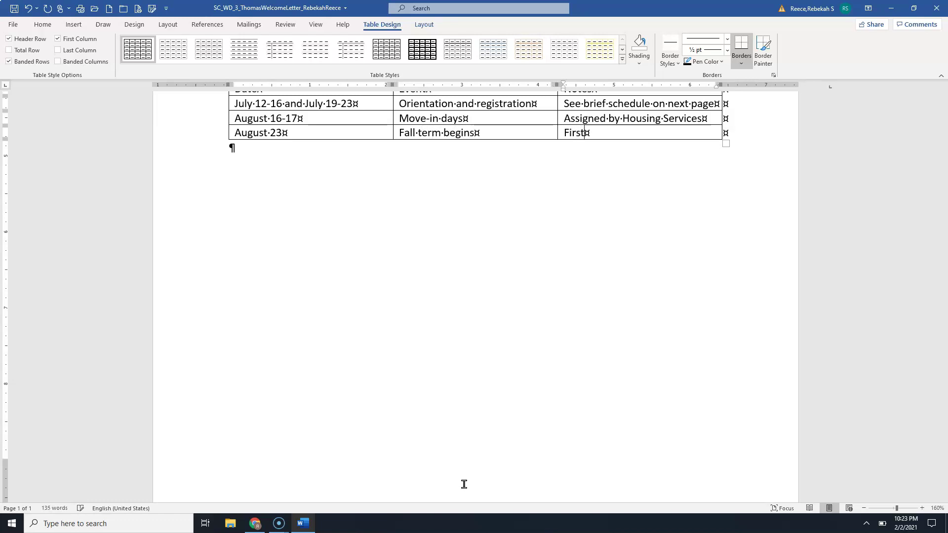
{"action": "type", "text": " Day of C"}
{"action": "key", "text": "BackSpace"}
{"action": "type", "text": "classes"}
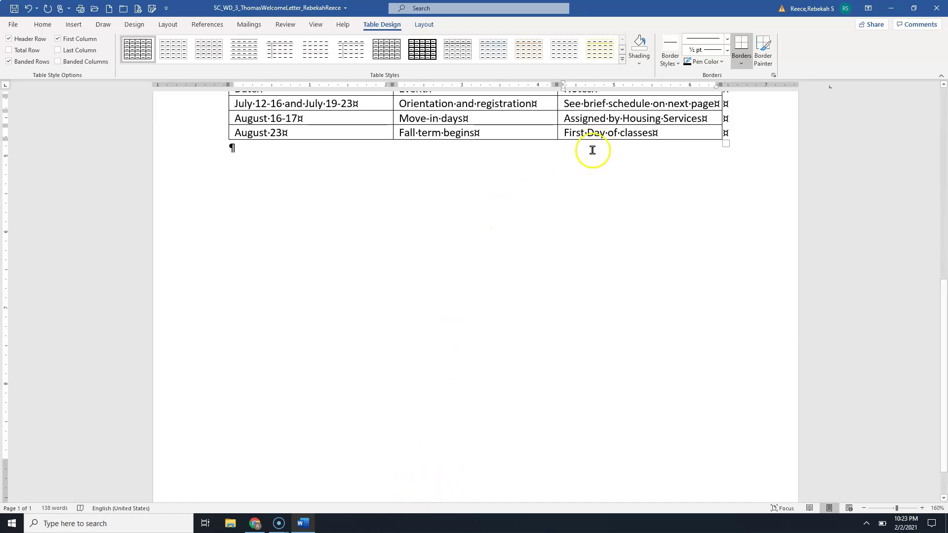
{"action": "double_click", "coordinate": [590, 133]}
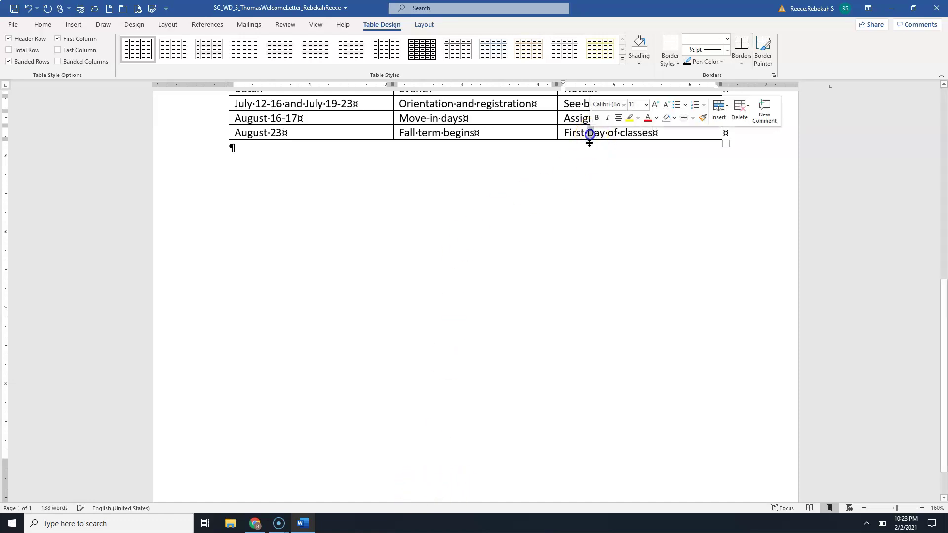
{"action": "type", "text": "day"}
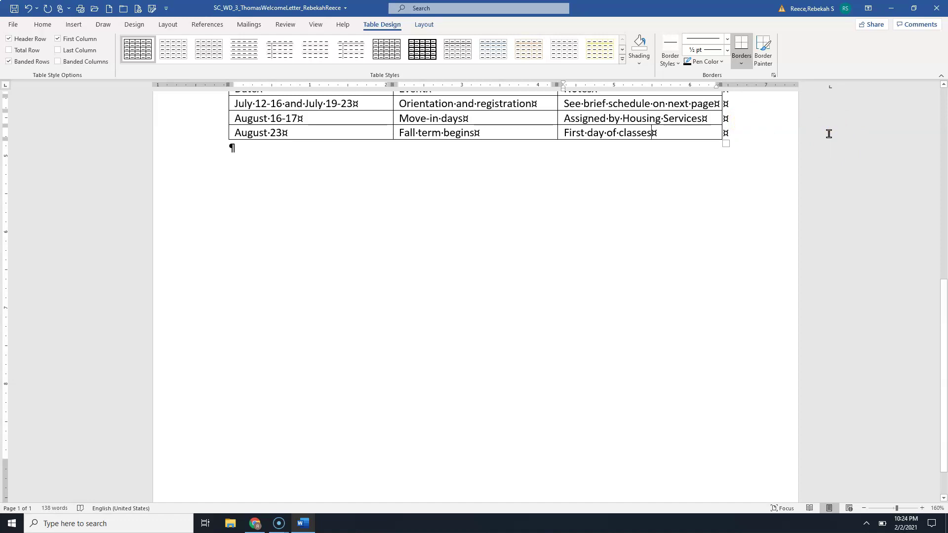
{"action": "scroll", "coordinate": [822, 132], "scroll_direction": "up", "scroll_amount": 2}
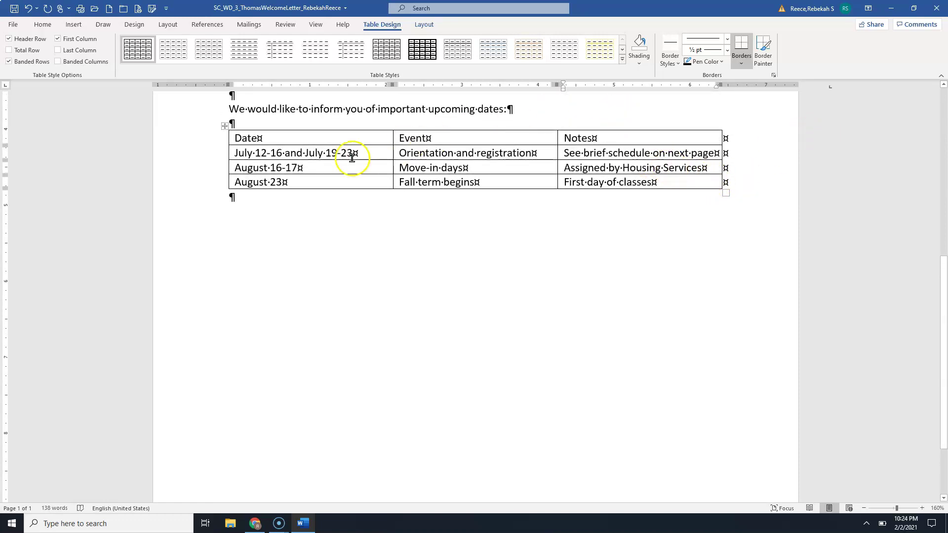
{"action": "left_click", "coordinate": [349, 135]}
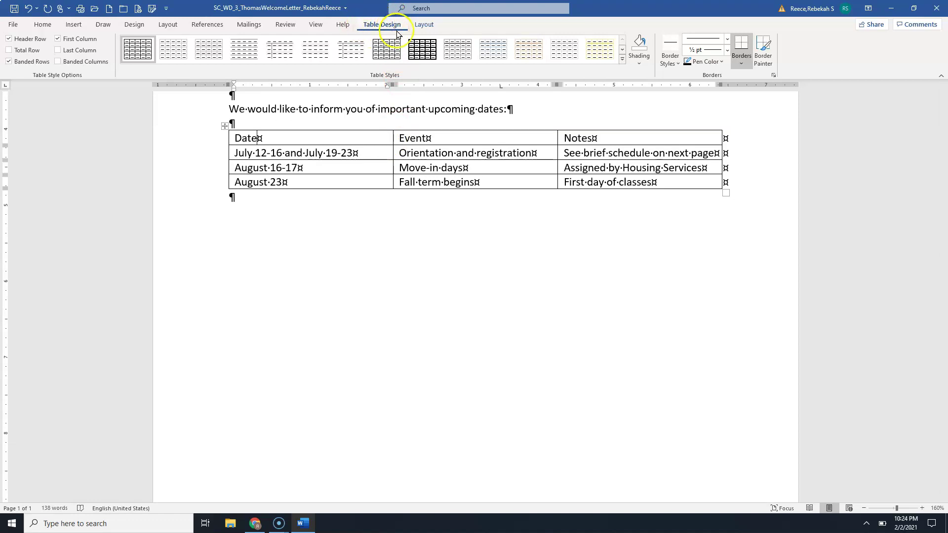
{"action": "left_click", "coordinate": [421, 26]}
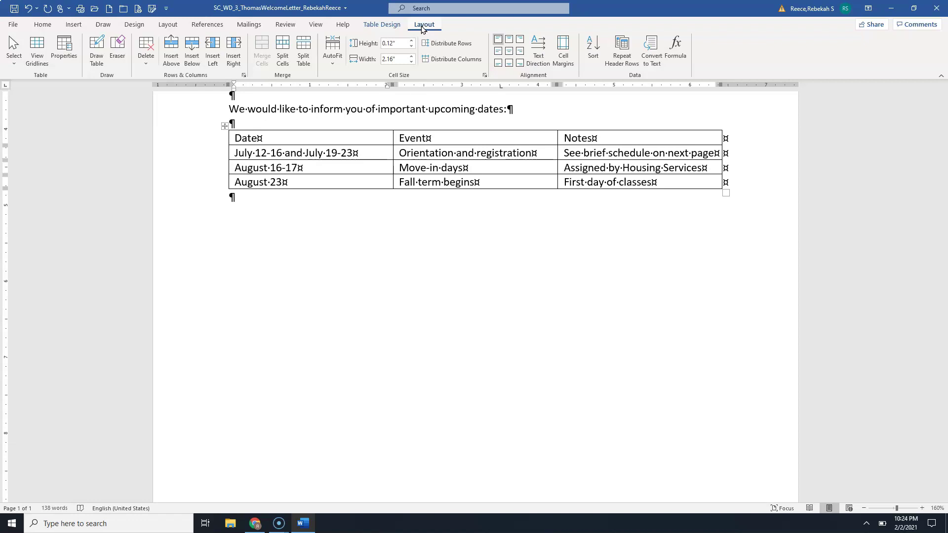
{"action": "left_click", "coordinate": [385, 26]}
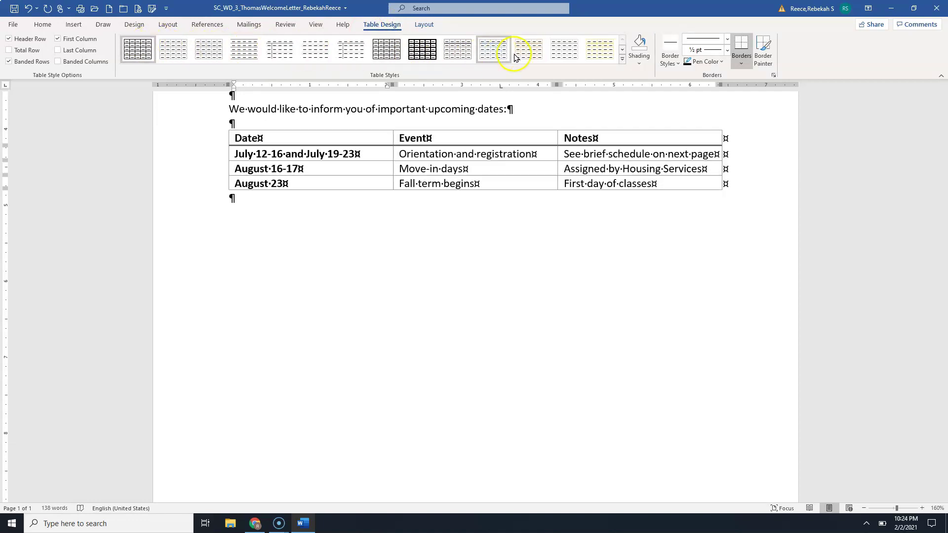
{"action": "left_click", "coordinate": [623, 58]}
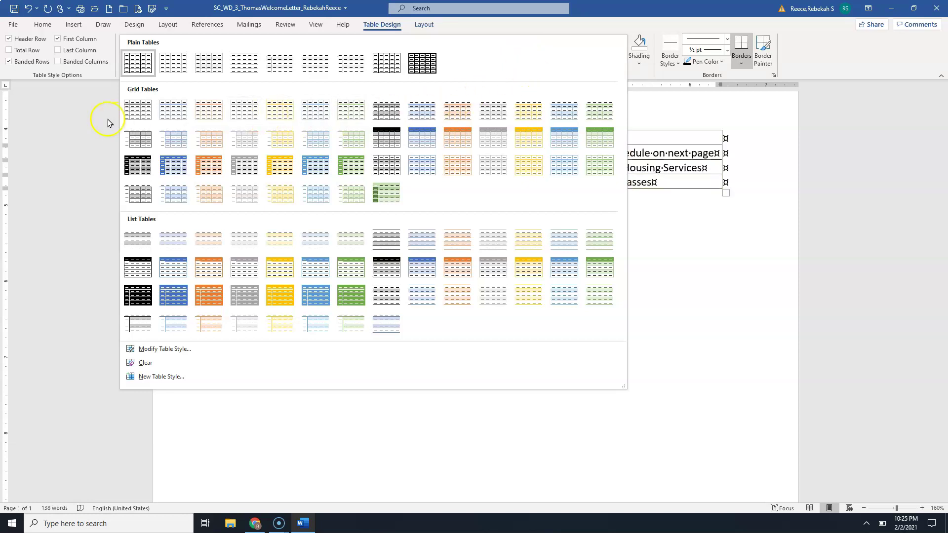
{"action": "left_click", "coordinate": [80, 103]}
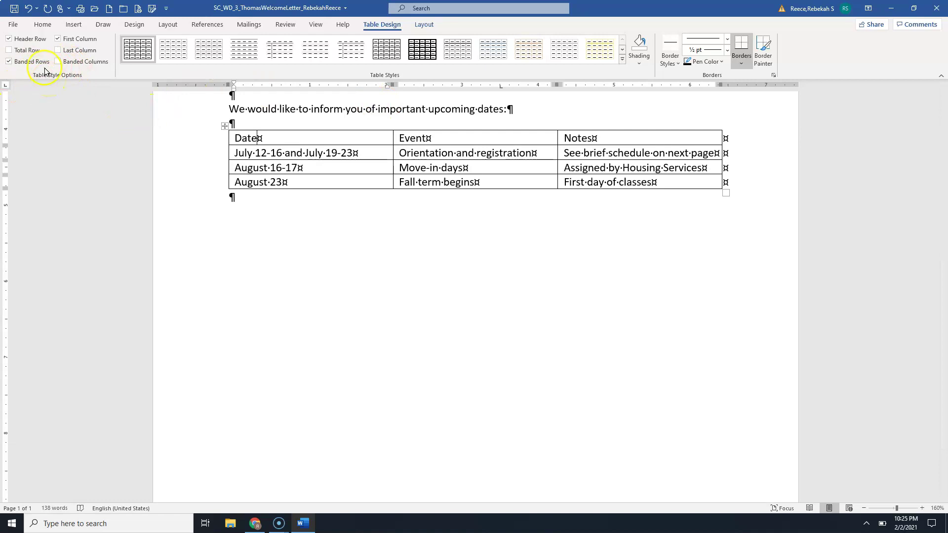
- Turn off the table's First Column option and apply the light orange style from the first row of Grid Tables
{"action": "left_click", "coordinate": [57, 39]}
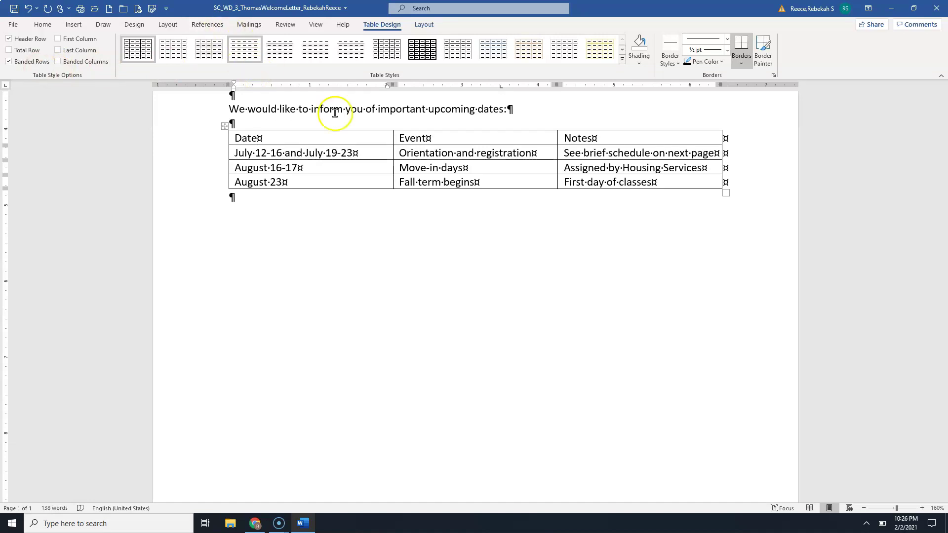
{"action": "left_click", "coordinate": [622, 59]}
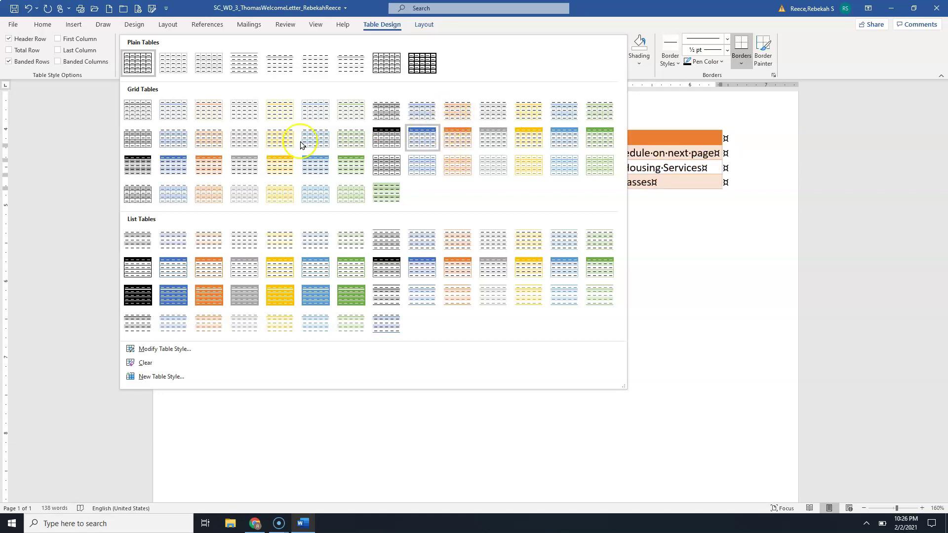
{"action": "left_click", "coordinate": [217, 111]}
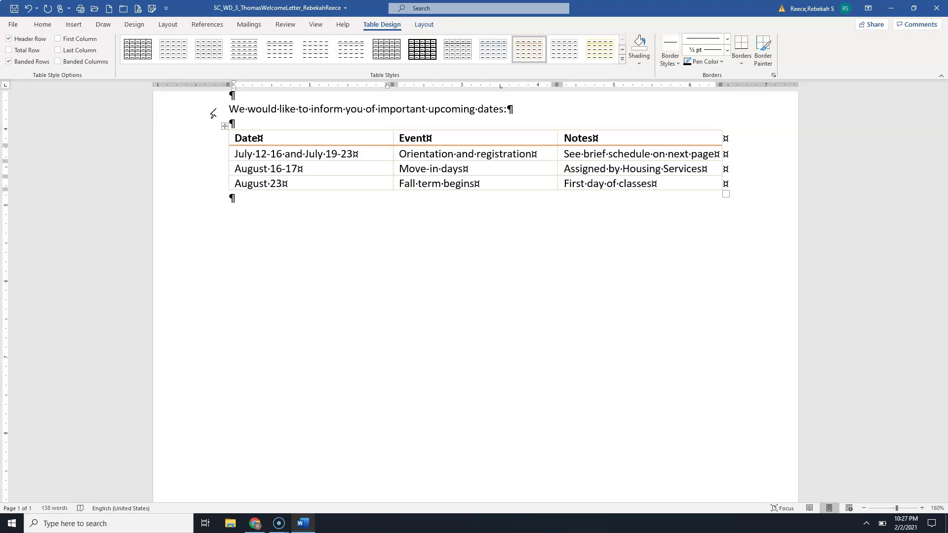
- Italicize the text of the entire Notes column in the dates table
{"action": "left_click", "coordinate": [627, 128]}
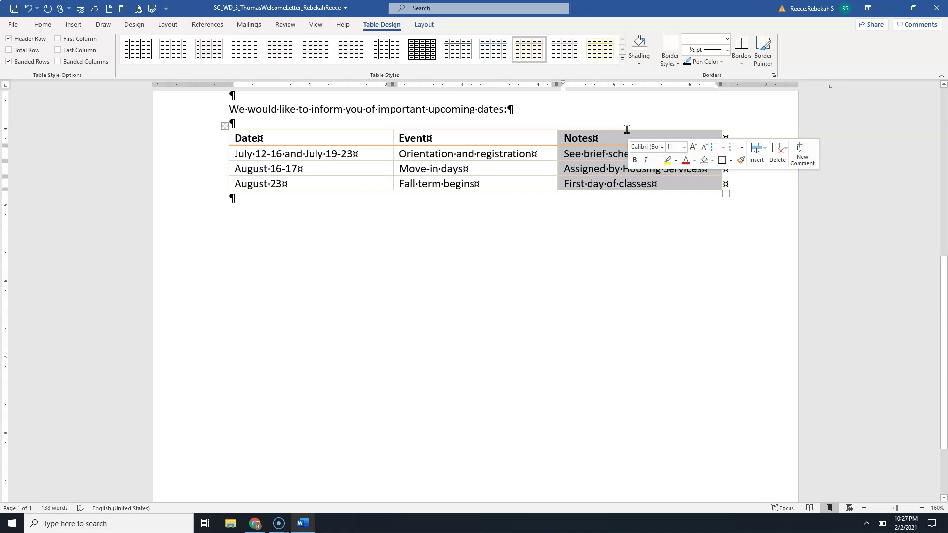
{"action": "key", "text": "ctrl+i"}
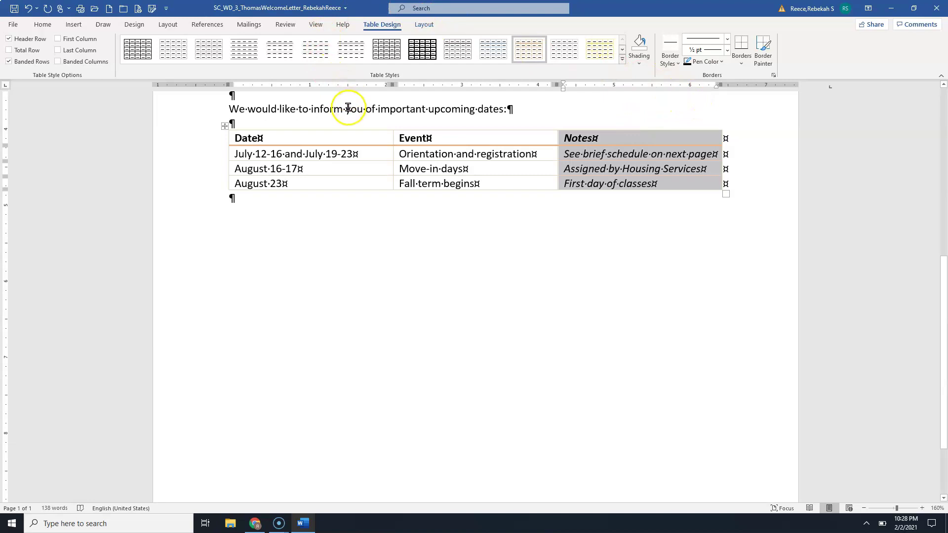
{"action": "left_click", "coordinate": [232, 185]}
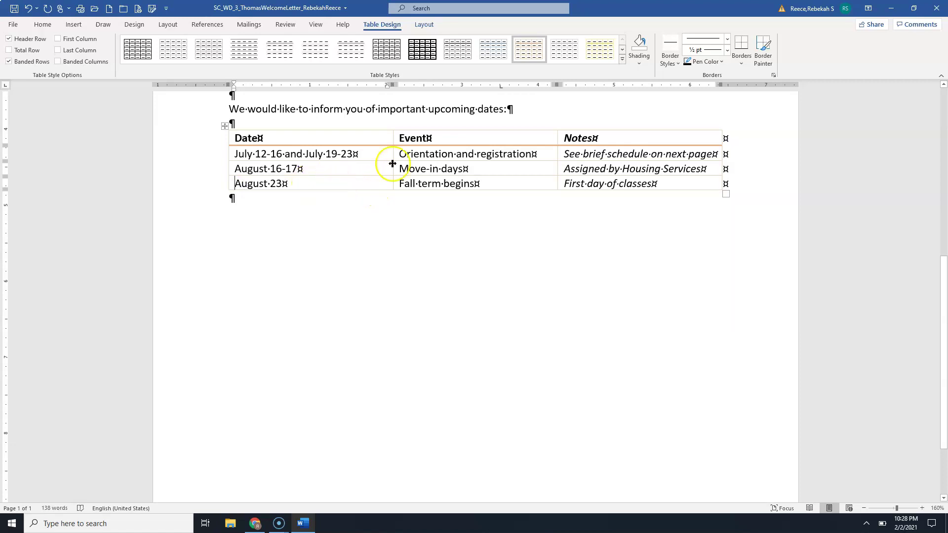
- Insert a row between August 16-17 and August 23 and enter the date "August 16-20"
{"action": "mouse_move", "coordinate": [227, 182]}
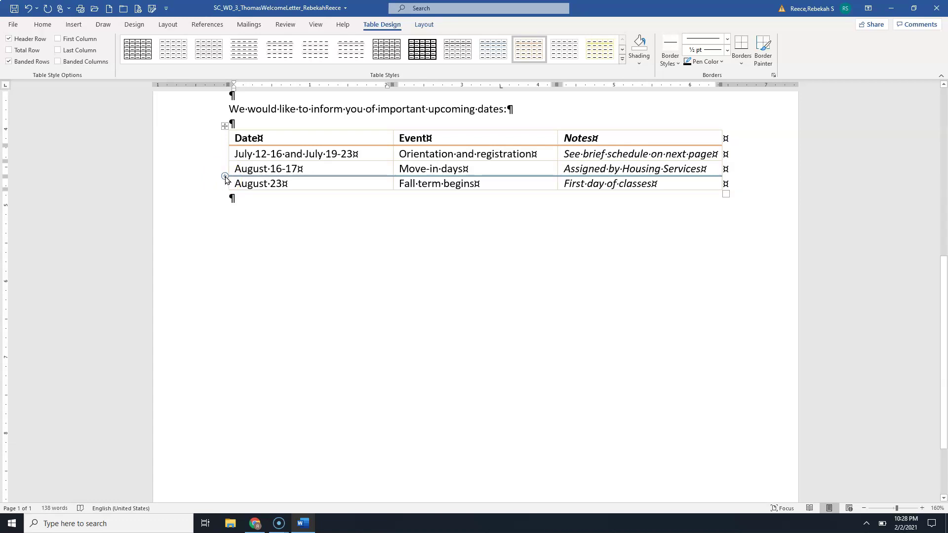
{"action": "left_click", "coordinate": [225, 176]}
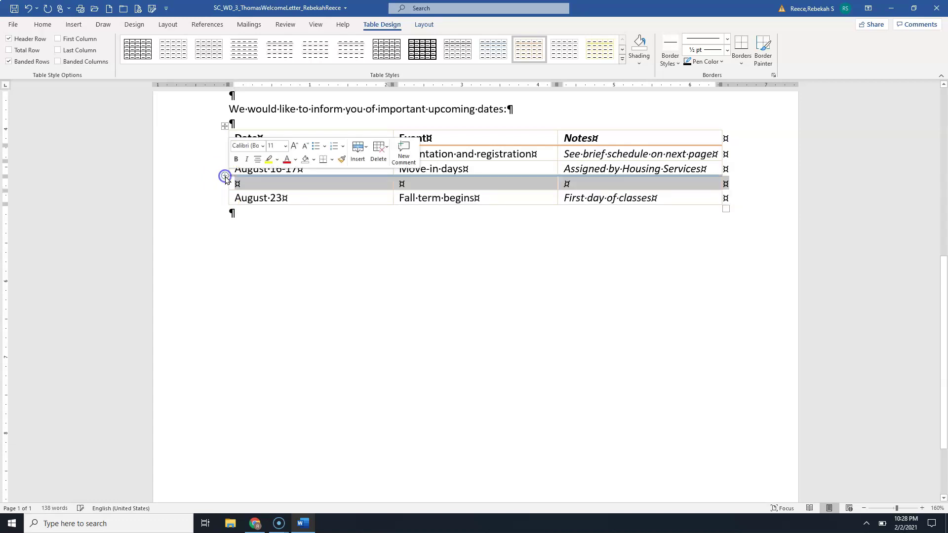
{"action": "left_click", "coordinate": [238, 183]}
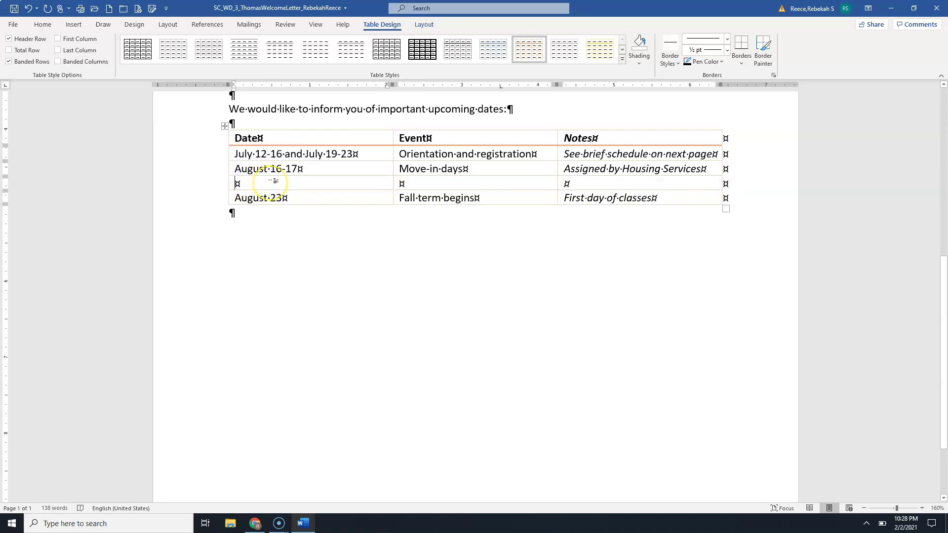
{"action": "type", "text": "Au"}
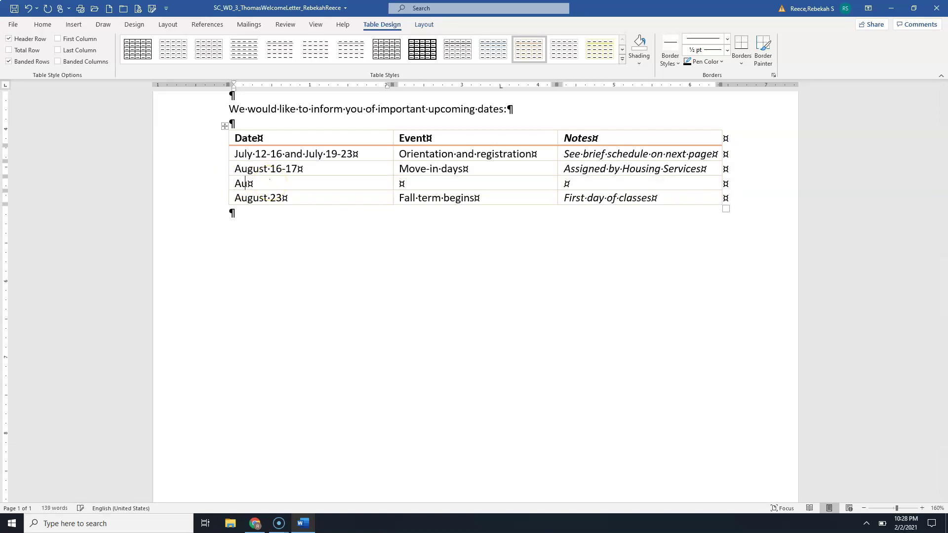
{"action": "type", "text": "gust 16020"}
{"action": "key", "text": "BackSpace"}
{"action": "type", "text": "-20"}
- Enter the event "Welcome week" and the note "Get Schedule during orentation" in the August 16-20 row
{"action": "key", "text": "Tab"}
{"action": "type", "text": "Welcom"}
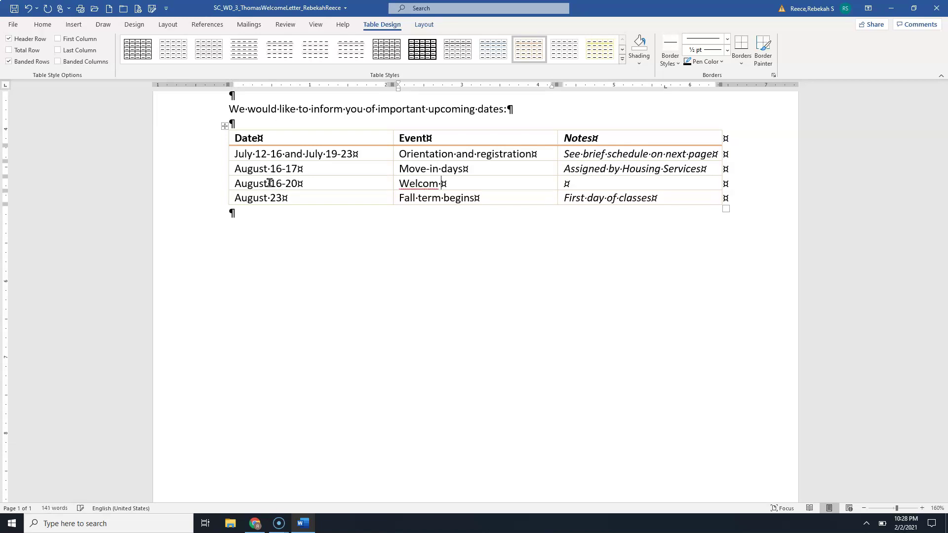
{"action": "key", "text": "BackSpace"}
{"action": "type", "text": "e week"}
{"action": "key", "text": "Tab"}
{"action": "type", "text": "Get Sc"}
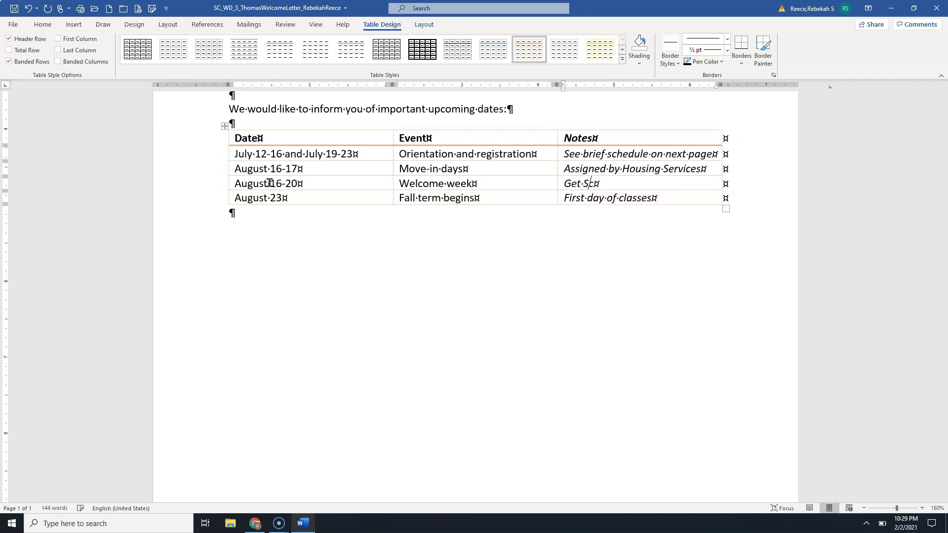
{"action": "type", "text": "hedule during orentation"}
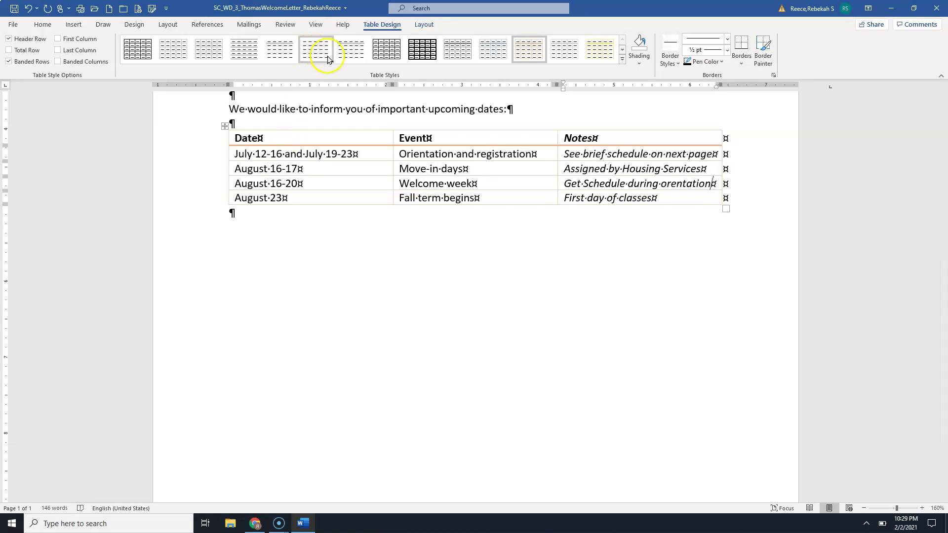
{"action": "left_click", "coordinate": [403, 134]}
{"action": "left_click", "coordinate": [599, 138]}
{"action": "left_click", "coordinate": [424, 24]}
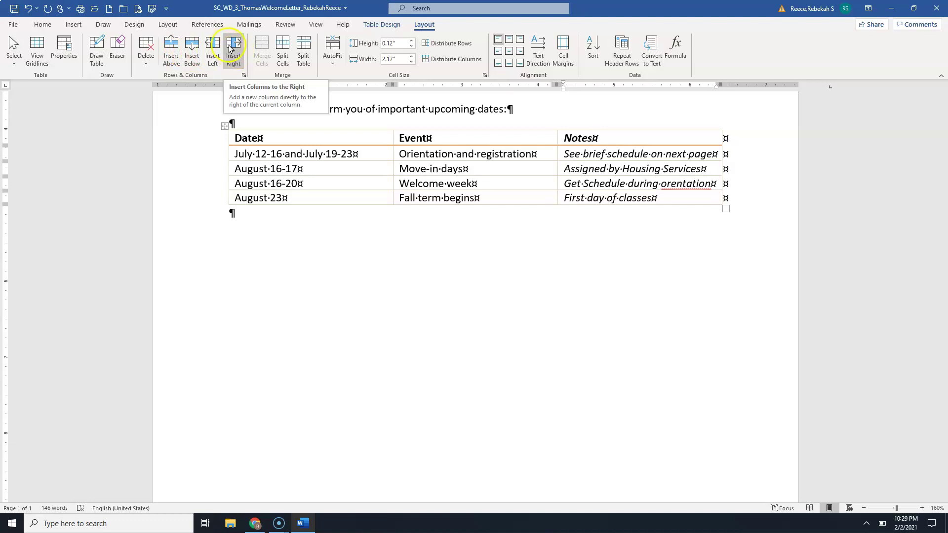
{"action": "left_click", "coordinate": [323, 156]}
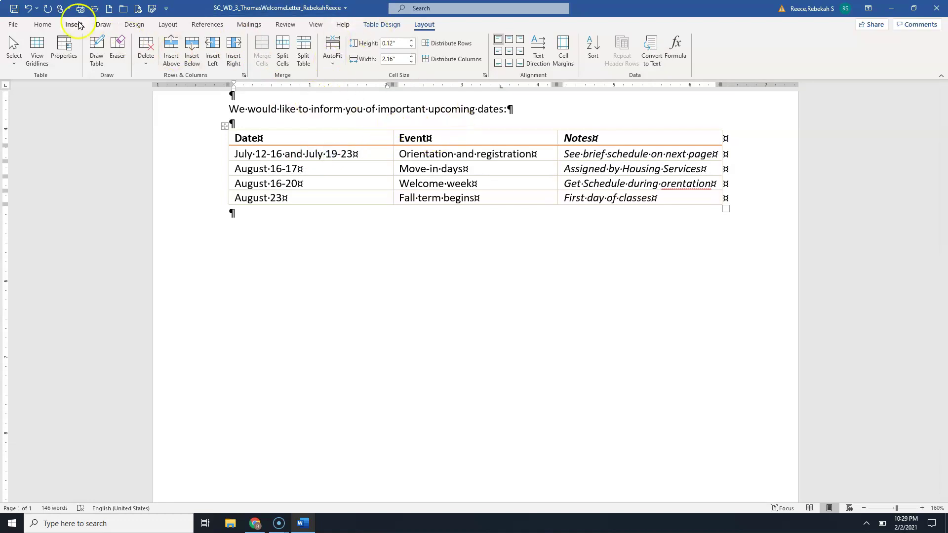
{"action": "left_click", "coordinate": [42, 24]}
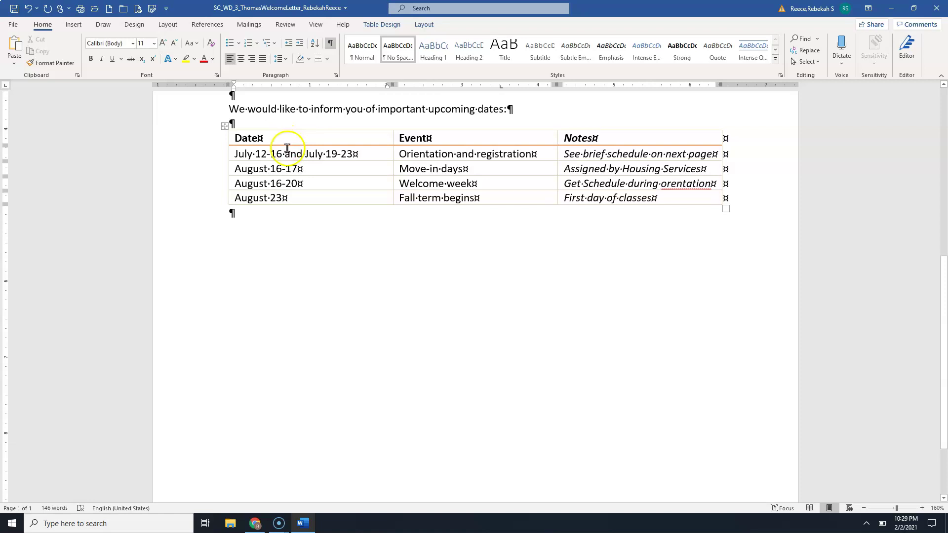
{"action": "left_click", "coordinate": [262, 138]}
{"action": "left_click", "coordinate": [266, 138]}
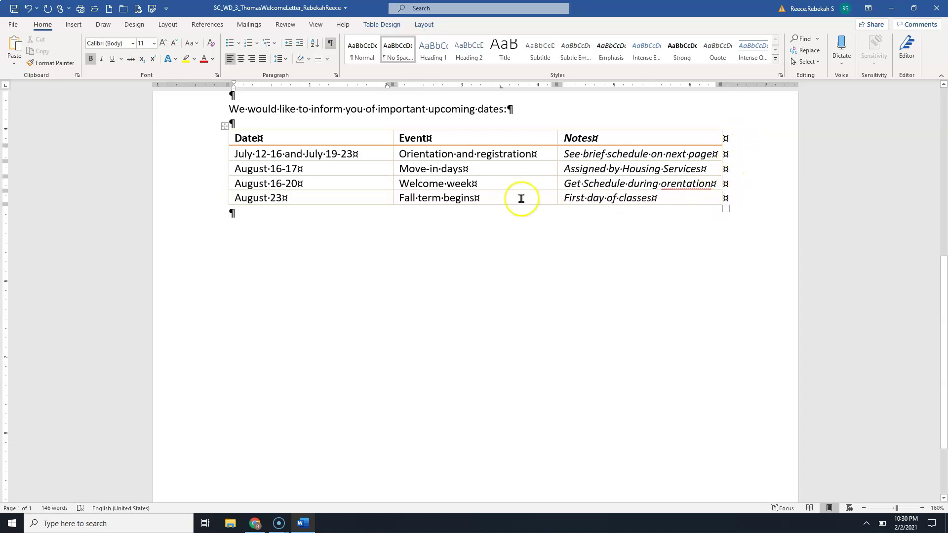
- Add three blank paragraphs after "July 12-16 and July 19-23" in its date cell and hide the formatting marks
{"action": "left_click", "coordinate": [371, 154]}
{"action": "key", "text": "Return"}
{"action": "key", "text": "Return"}
{"action": "key", "text": "Return"}
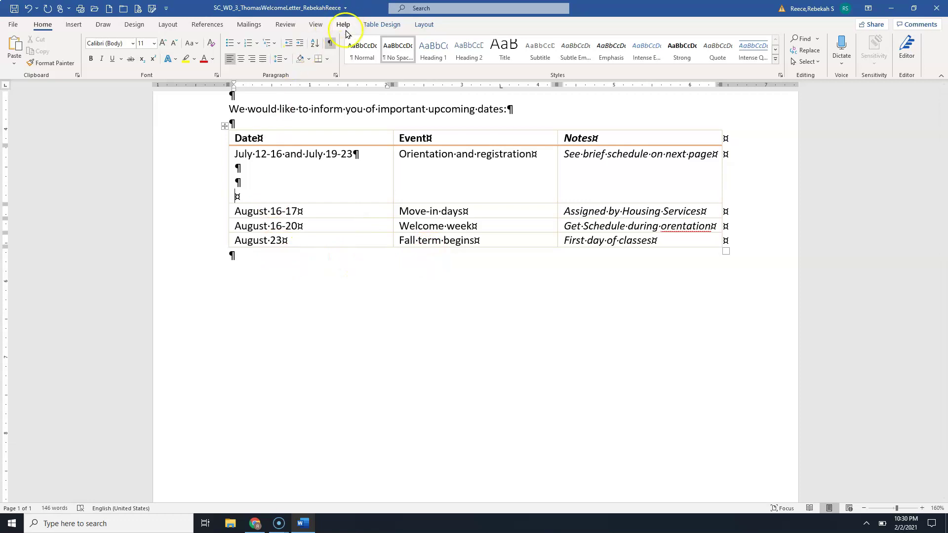
{"action": "left_click", "coordinate": [330, 44]}
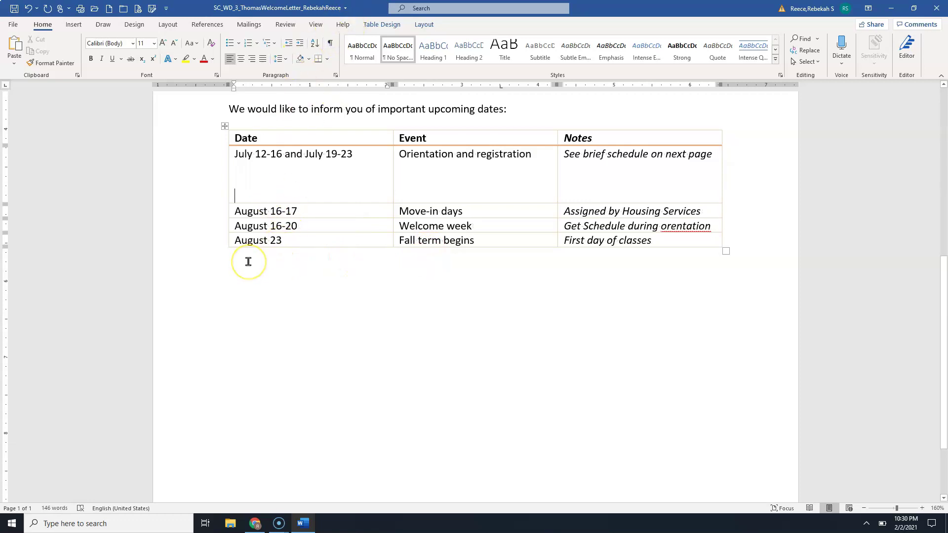
- Check the cells around the enlarged first date row and show the formatting marks again
{"action": "left_click", "coordinate": [438, 156]}
{"action": "left_click", "coordinate": [482, 151]}
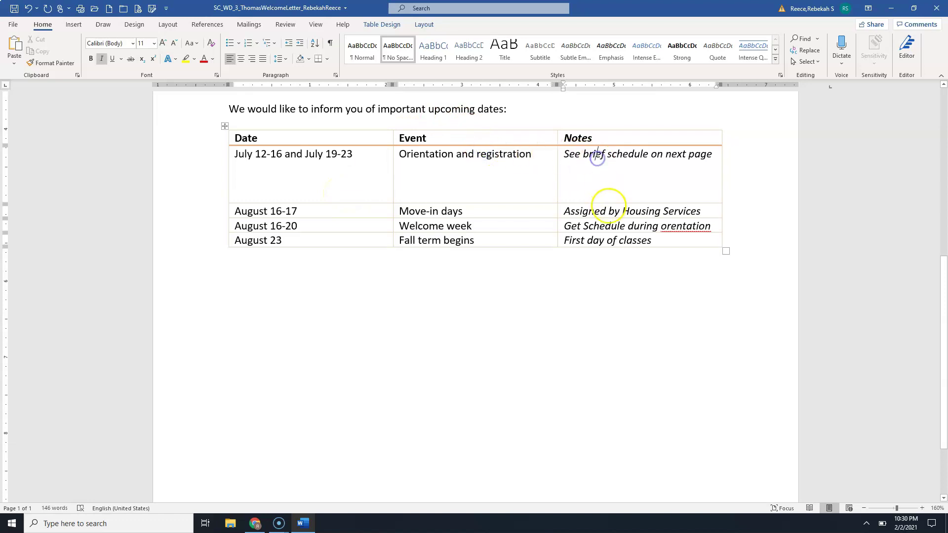
{"action": "left_click", "coordinate": [514, 191]}
{"action": "left_click", "coordinate": [461, 208]}
{"action": "left_click", "coordinate": [327, 153]}
{"action": "left_click", "coordinate": [283, 215]}
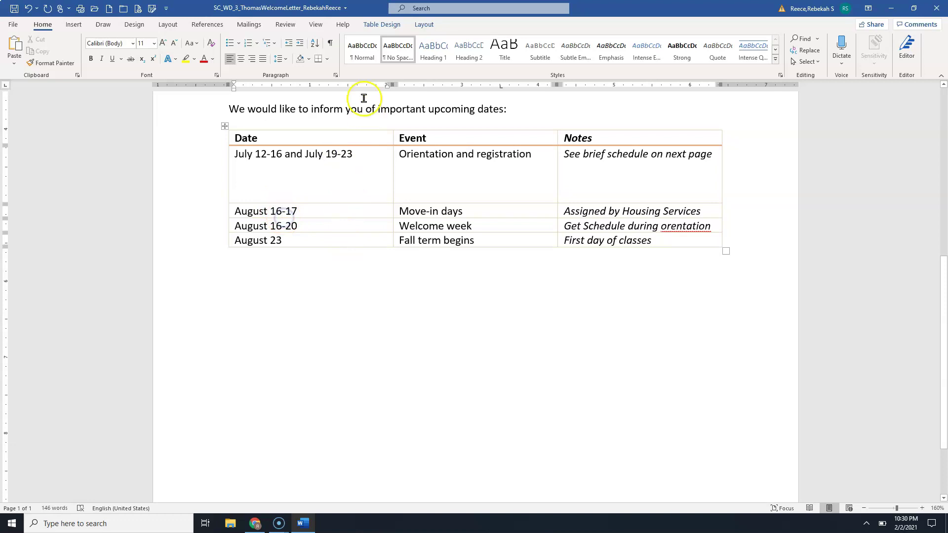
{"action": "left_click", "coordinate": [330, 47]}
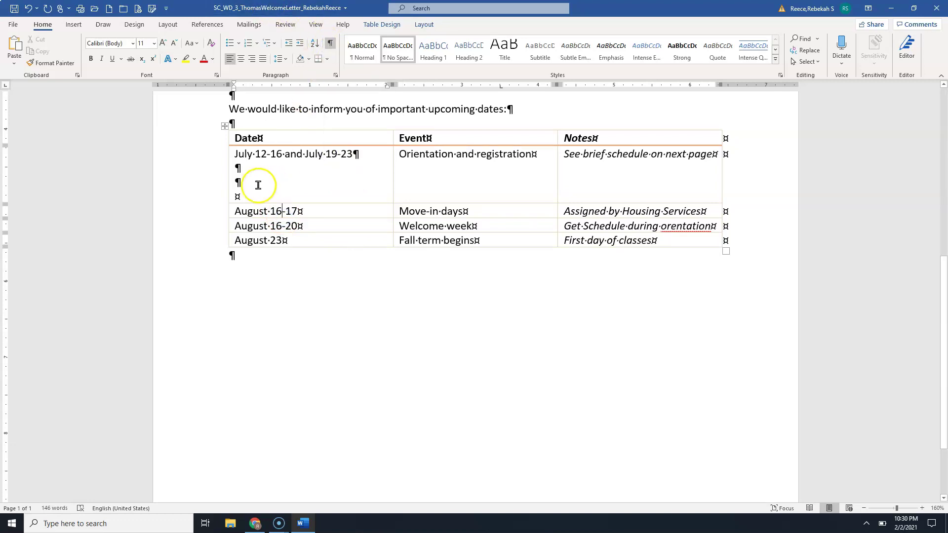
- Remove the three blank paragraphs after "July 12-16 and July 19-23" in its date cell
{"action": "left_click", "coordinate": [356, 154]}
{"action": "key", "text": "Delete"}
{"action": "key", "text": "Delete"}
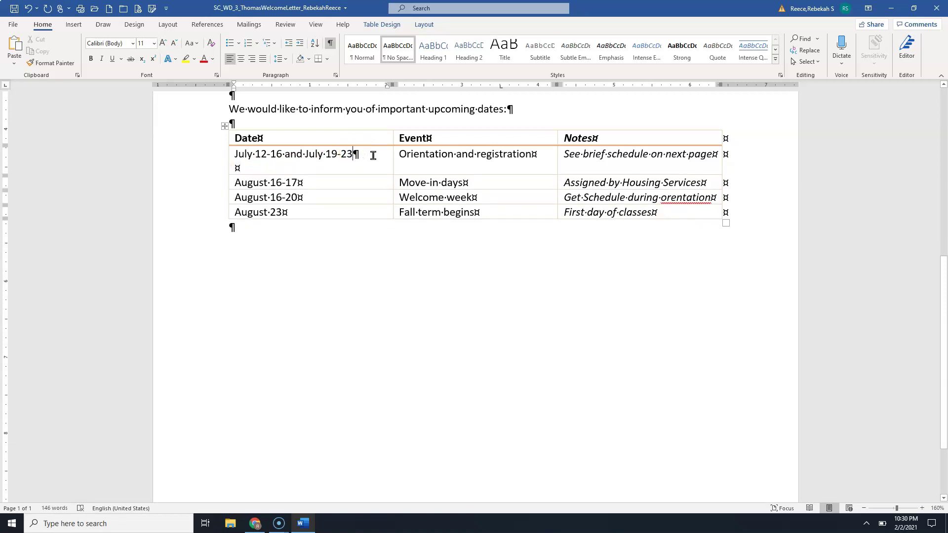
{"action": "key", "text": "Delete"}
{"action": "left_click", "coordinate": [369, 154]}
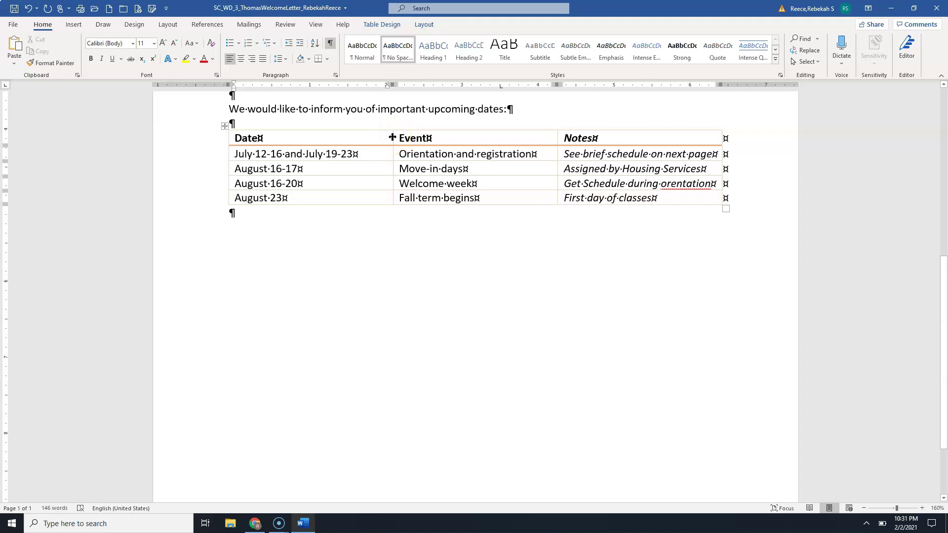
- Widen the Date column slightly by moving its border with the Event column
{"action": "mouse_move", "coordinate": [392, 137]}
{"action": "left_mouse_down"}
{"action": "mouse_move", "coordinate": [364, 137]}
{"action": "mouse_move", "coordinate": [414, 138]}
{"action": "mouse_move", "coordinate": [374, 137]}
{"action": "mouse_move", "coordinate": [414, 138]}
{"action": "mouse_move", "coordinate": [399, 138]}
{"action": "left_mouse_up"}
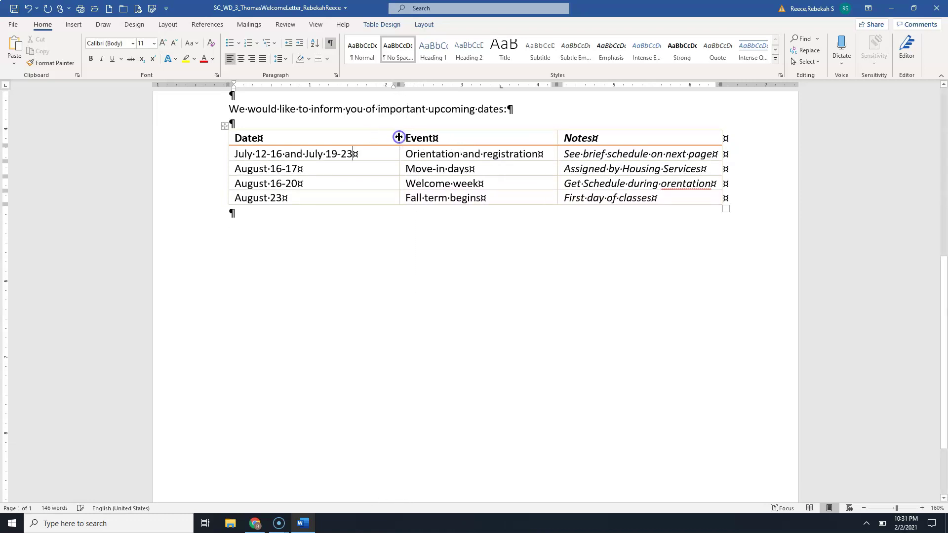
{"action": "left_click", "coordinate": [361, 53]}
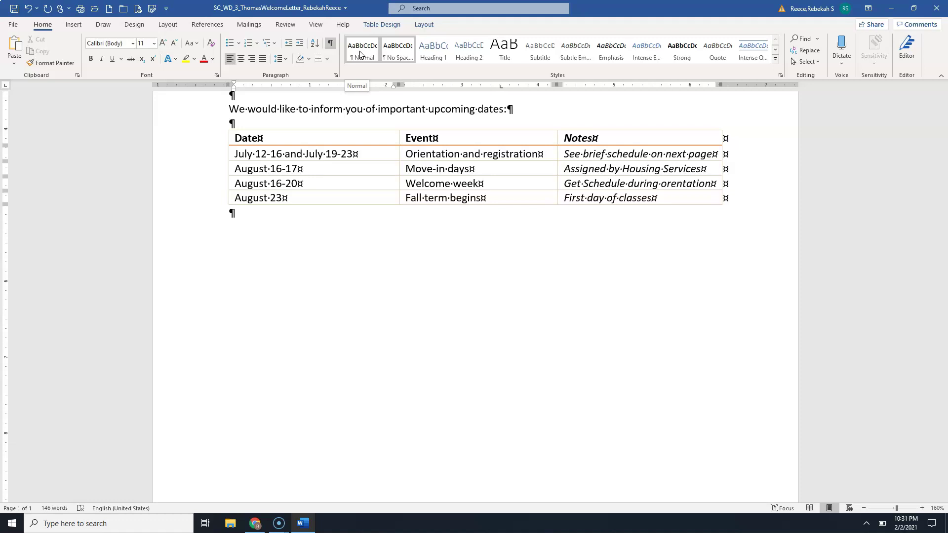
{"action": "left_click", "coordinate": [271, 136]}
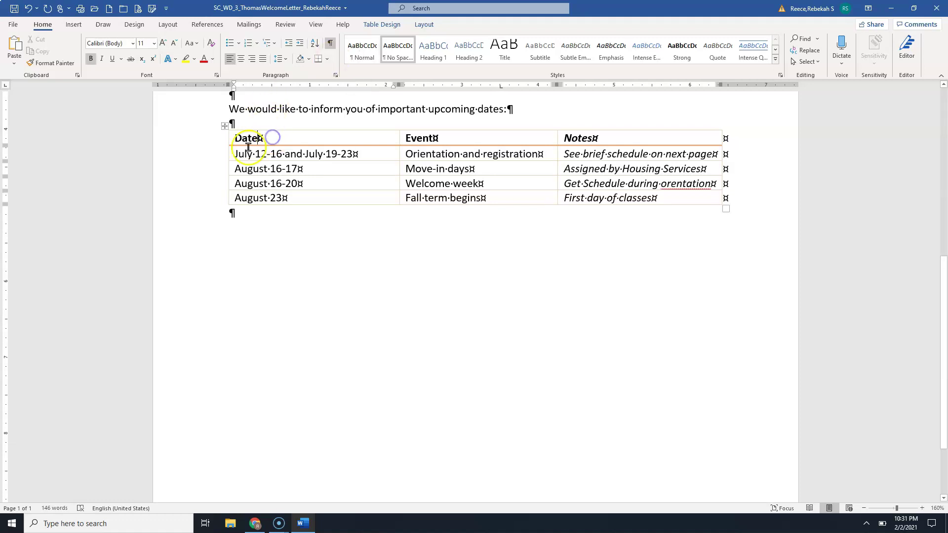
- Clear the text from all cells of the dates table and undo the deletion
{"action": "left_click", "coordinate": [225, 127]}
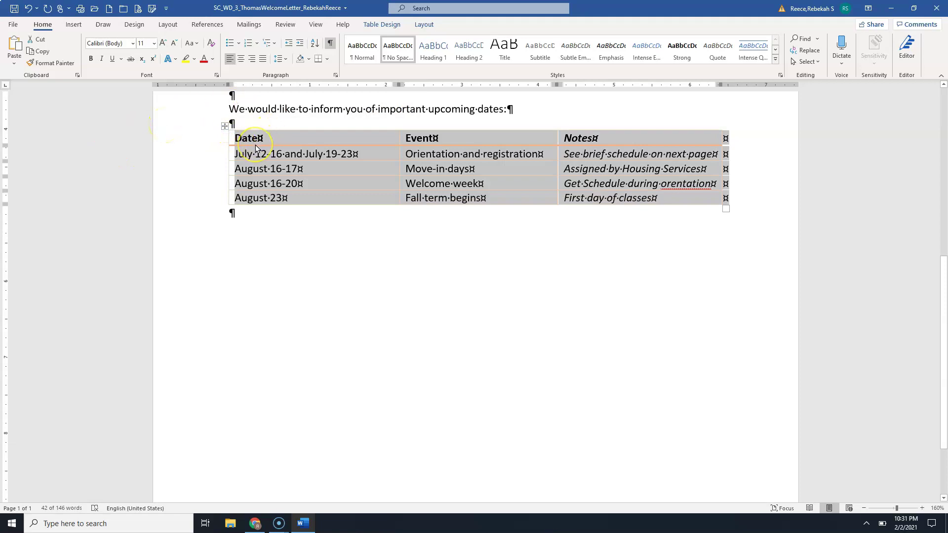
{"action": "key", "text": "Delete"}
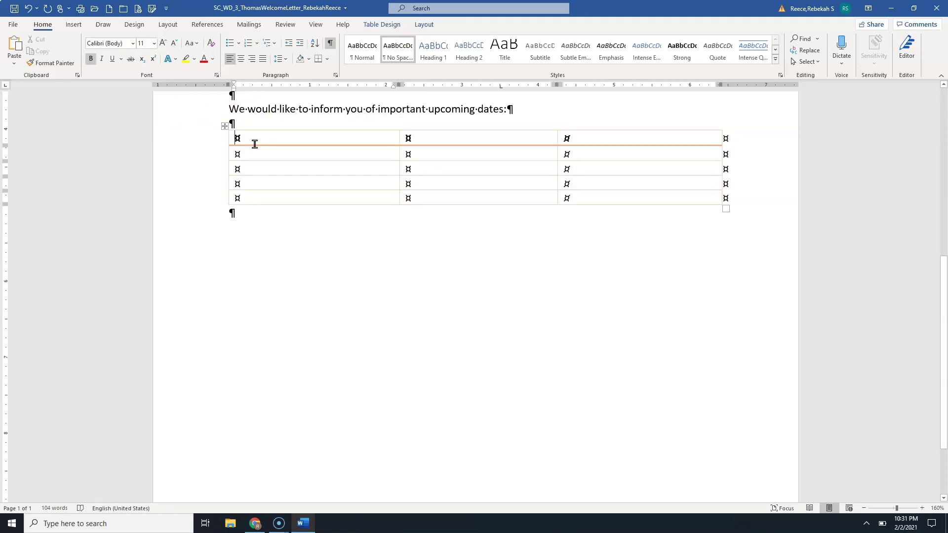
{"action": "left_click", "coordinate": [256, 139]}
{"action": "left_click", "coordinate": [28, 8]}
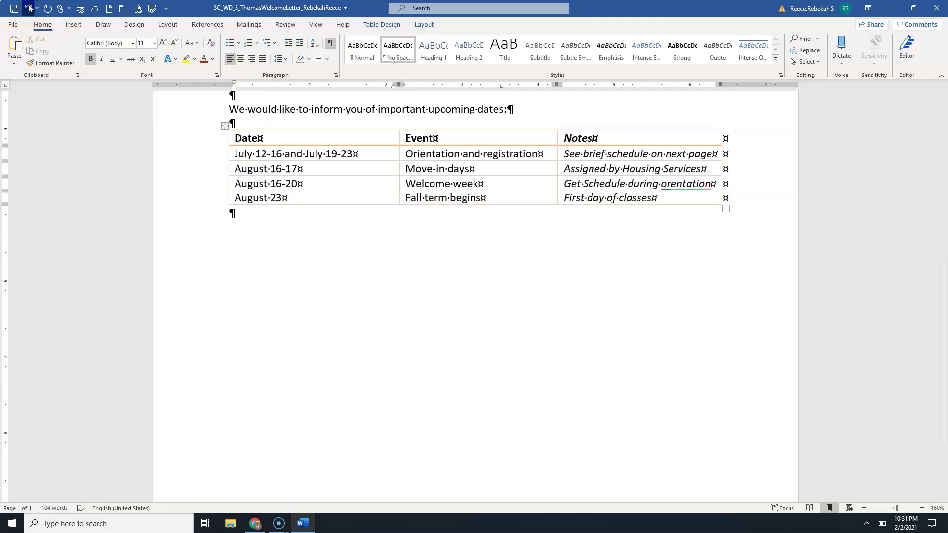
- Delete the entire dates table, including its structure, and undo the table deletion
{"action": "right_click", "coordinate": [225, 127]}
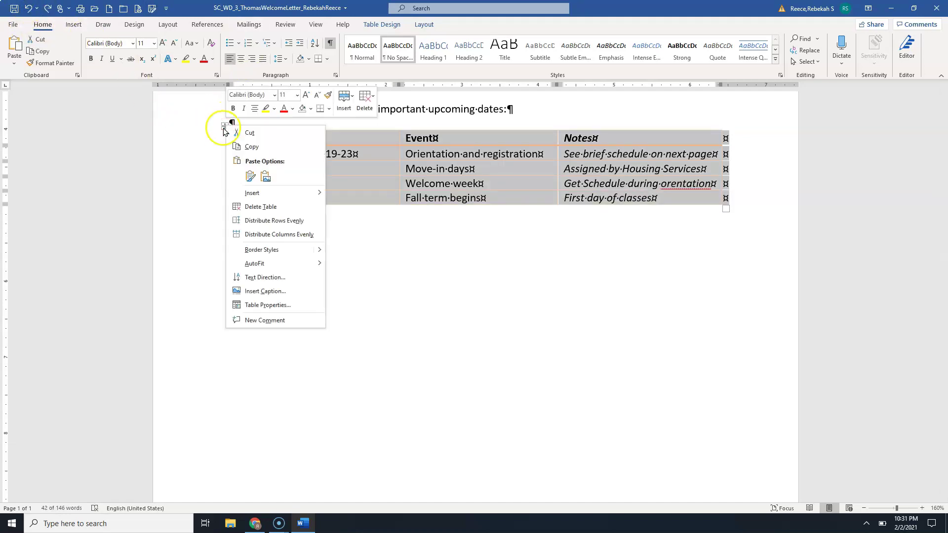
{"action": "left_click", "coordinate": [280, 305]}
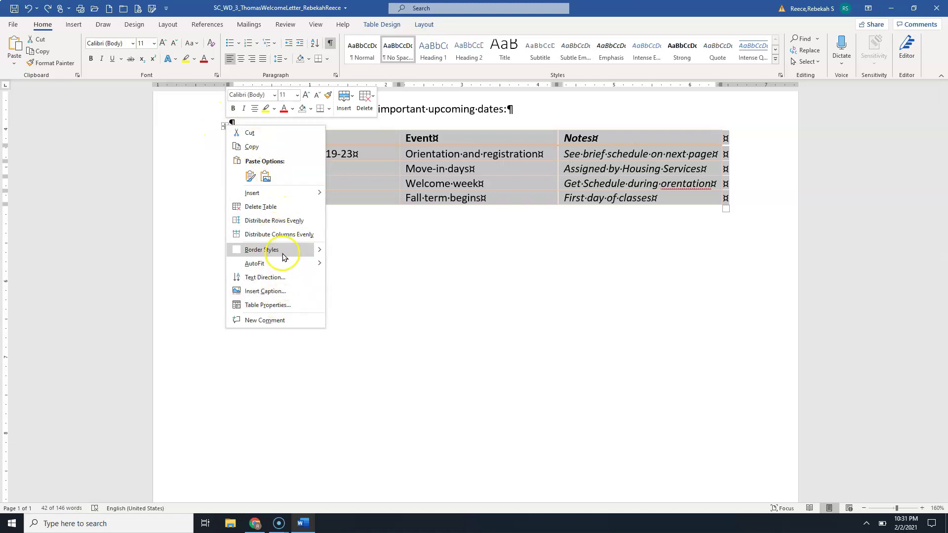
{"action": "left_click", "coordinate": [305, 212]}
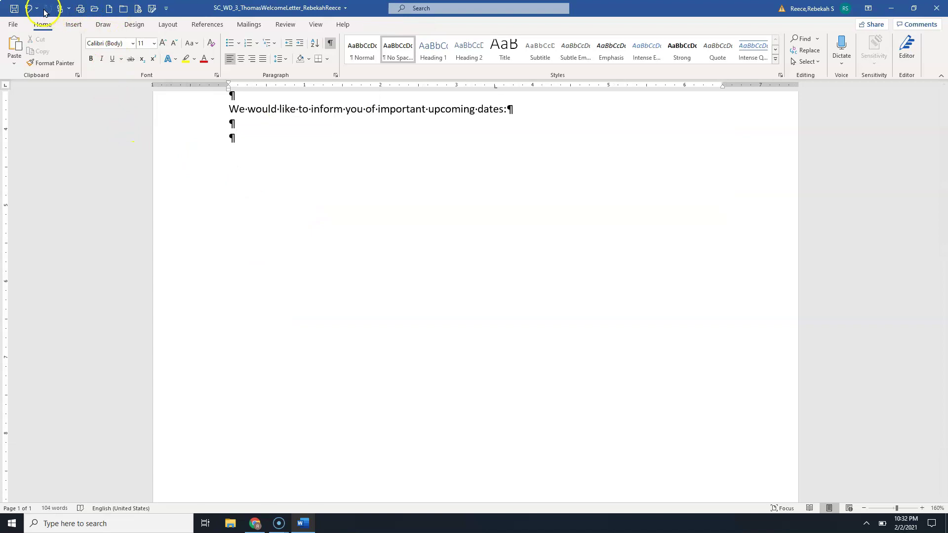
{"action": "left_click", "coordinate": [28, 8]}
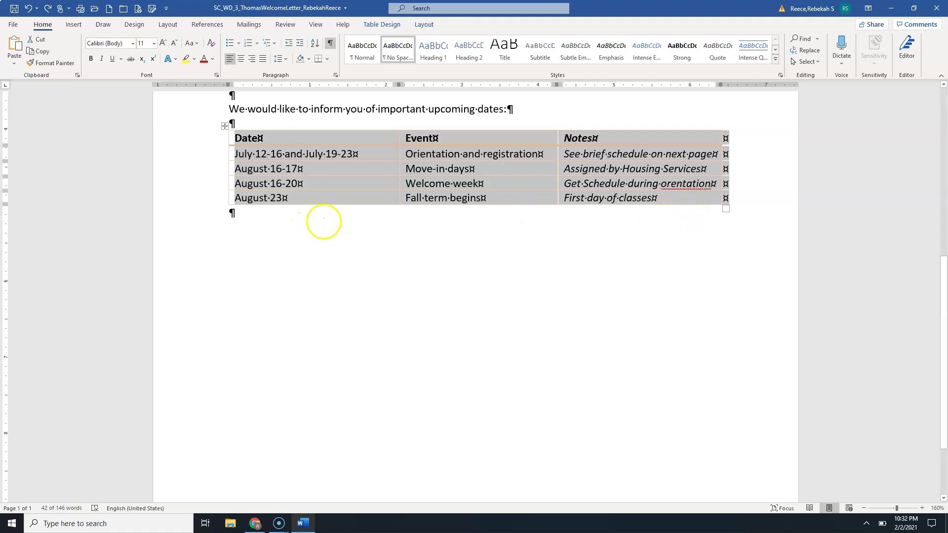
- Correct the misspelled word "orentation" to "orientation" in the Welcome week note
{"action": "left_click", "coordinate": [689, 186]}
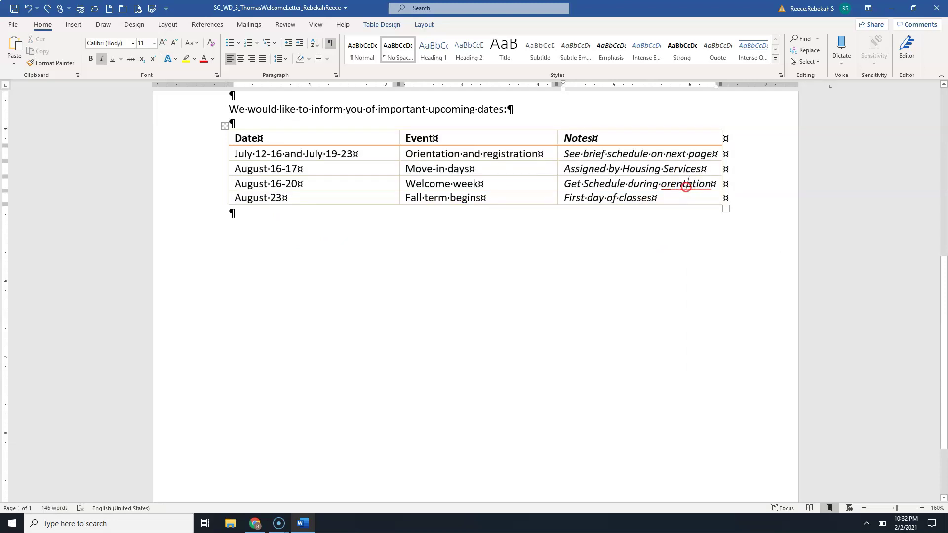
{"action": "right_click", "coordinate": [687, 186]}
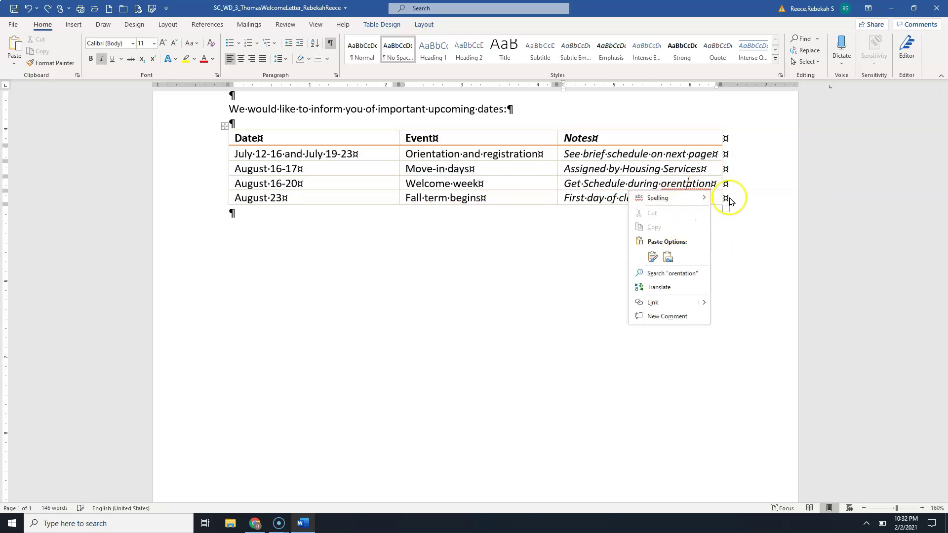
{"action": "mouse_move", "coordinate": [701, 198]}
{"action": "left_click", "coordinate": [731, 198]}
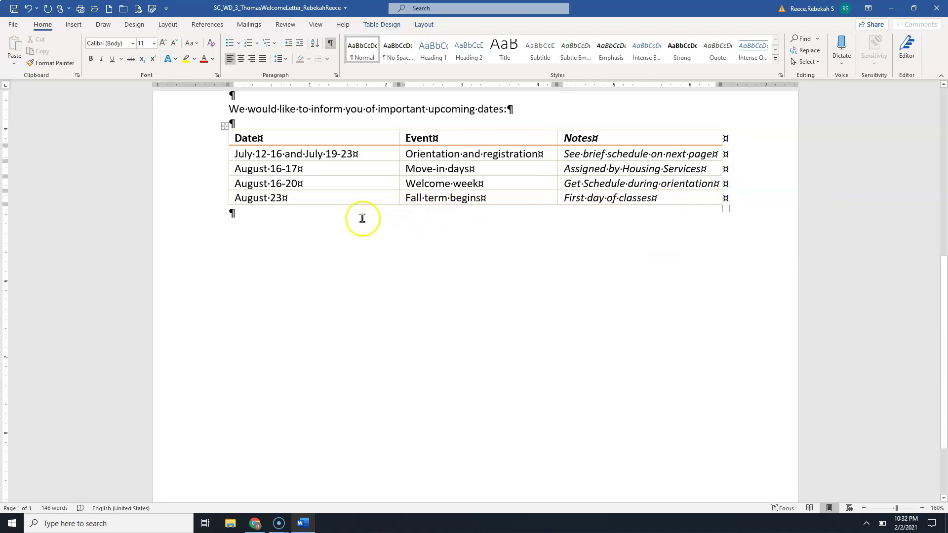
- Leave a blank line below the dates table and add "Before orientation, you must do the following through our campus website:"
{"action": "left_click", "coordinate": [341, 215]}
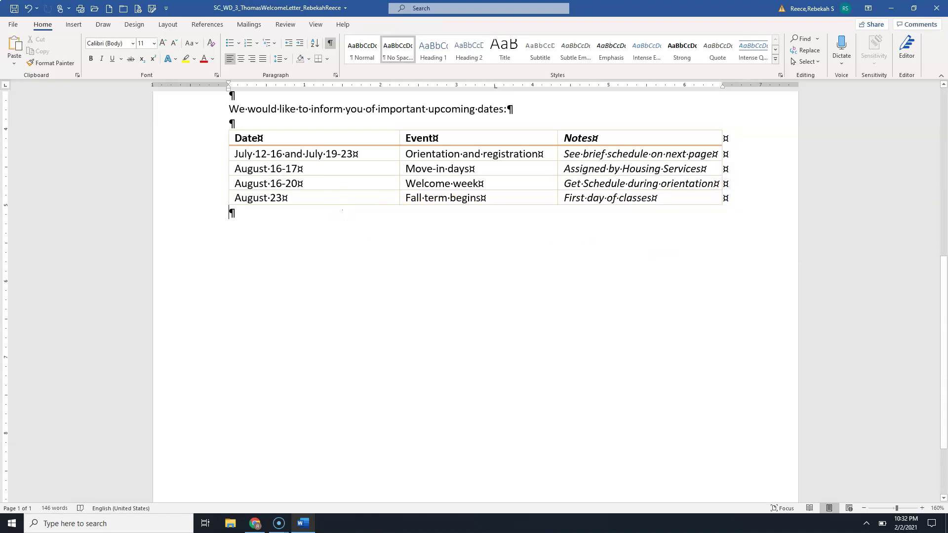
{"action": "key", "text": "Return"}
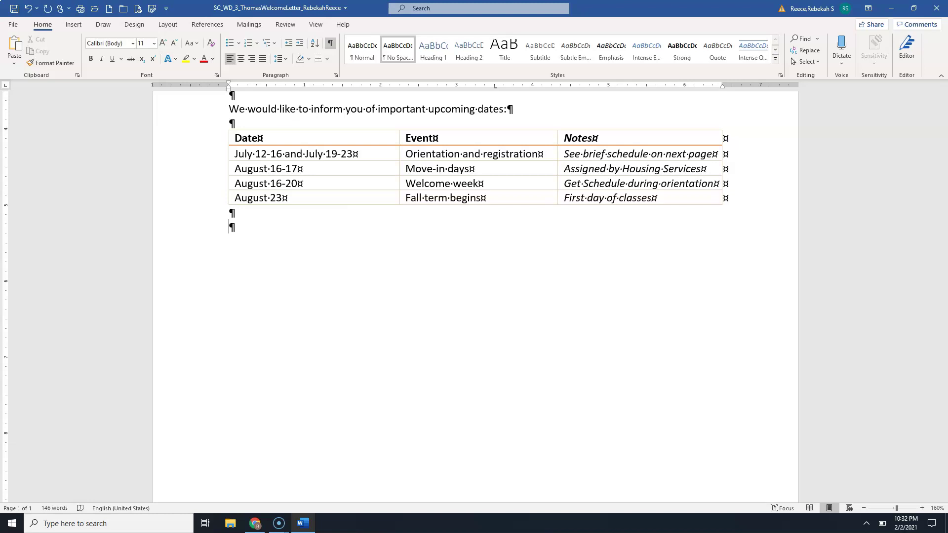
{"action": "type", "text": "Before orientation, you must d"}
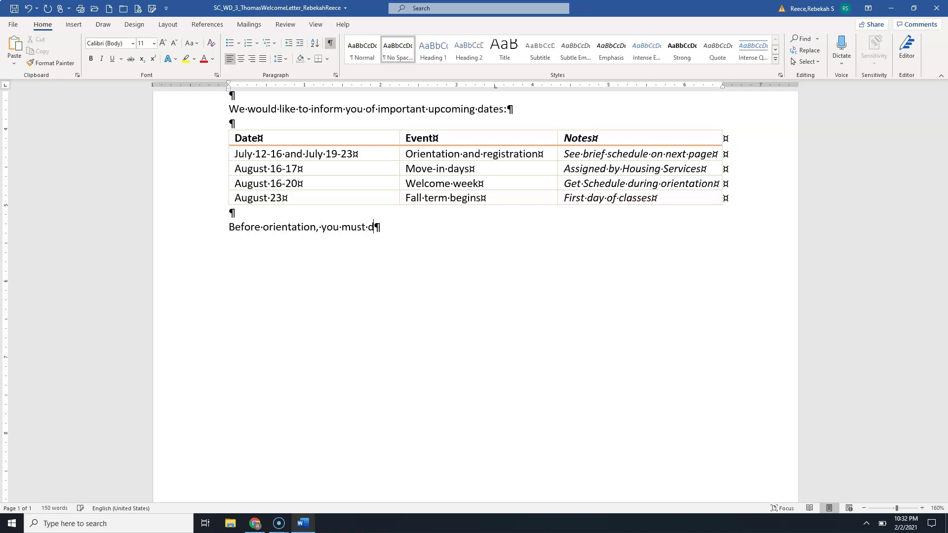
{"action": "type", "text": "o the following throught o"}
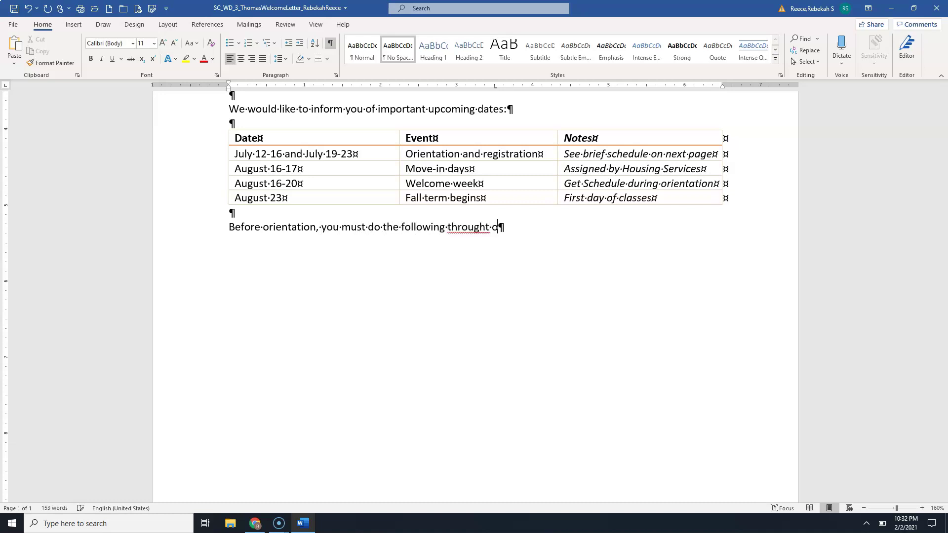
{"action": "type", "text": "ur campus website:"}
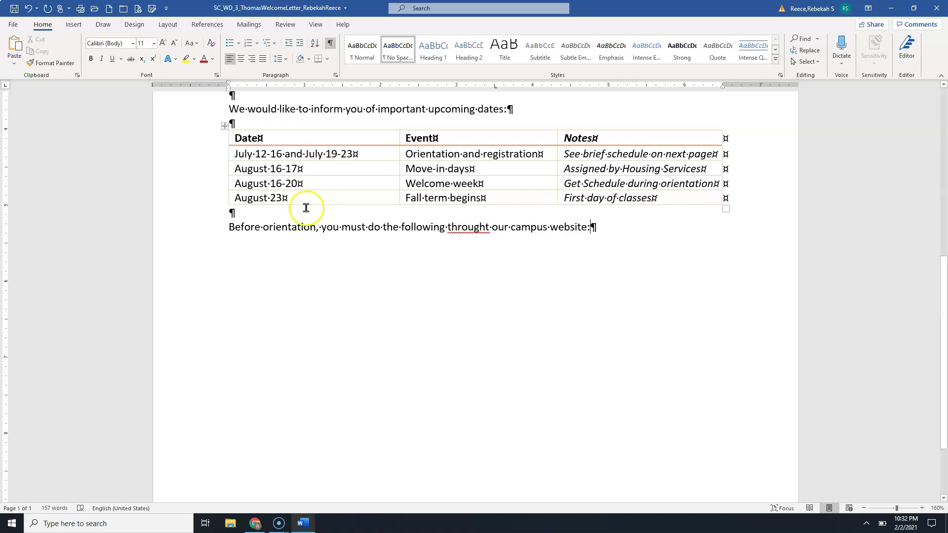
{"action": "left_click", "coordinate": [486, 227]}
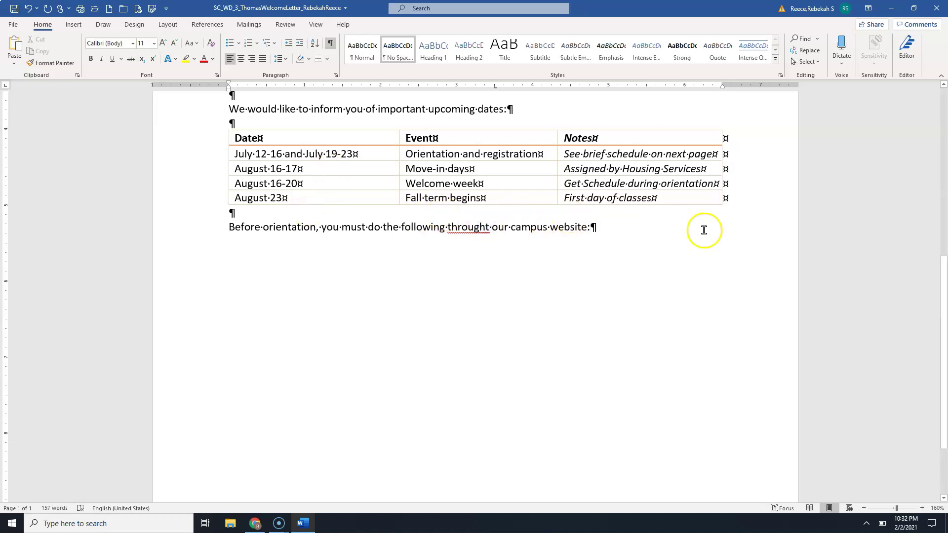
{"action": "key", "text": "BackSpace"}
{"action": "left_click", "coordinate": [627, 236]}
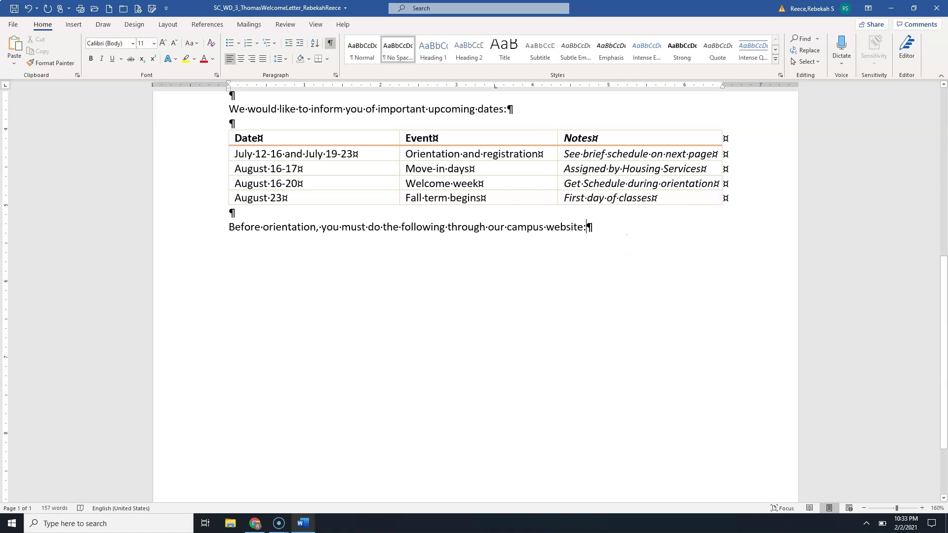
{"action": "left_click", "coordinate": [817, 268]}
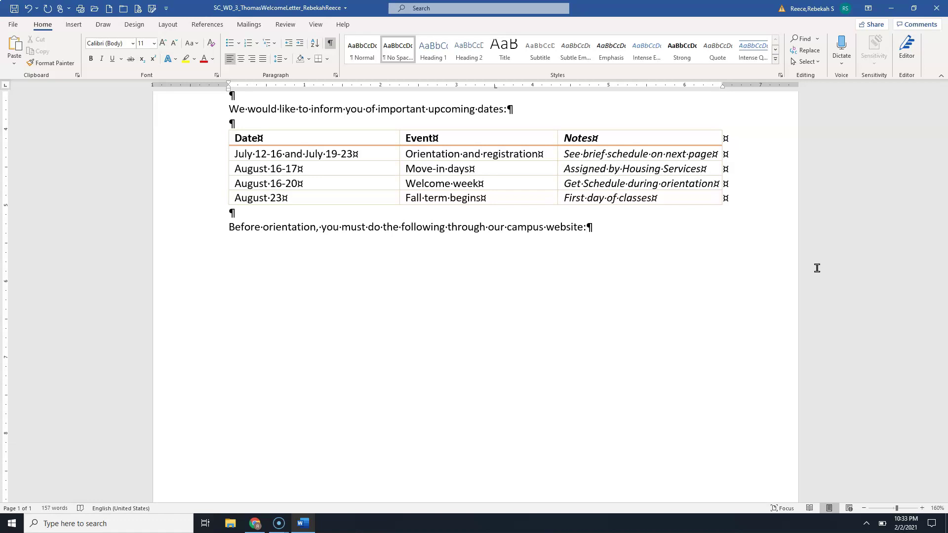
- Start a bulleted list under the orientation sentence with the item "Complete a housing contract or housing exemption form"
{"action": "key", "text": "Return"}
{"action": "type", "text": "*"}
{"action": "type", "text": "Co"}
{"action": "type", "text": "mplete"}
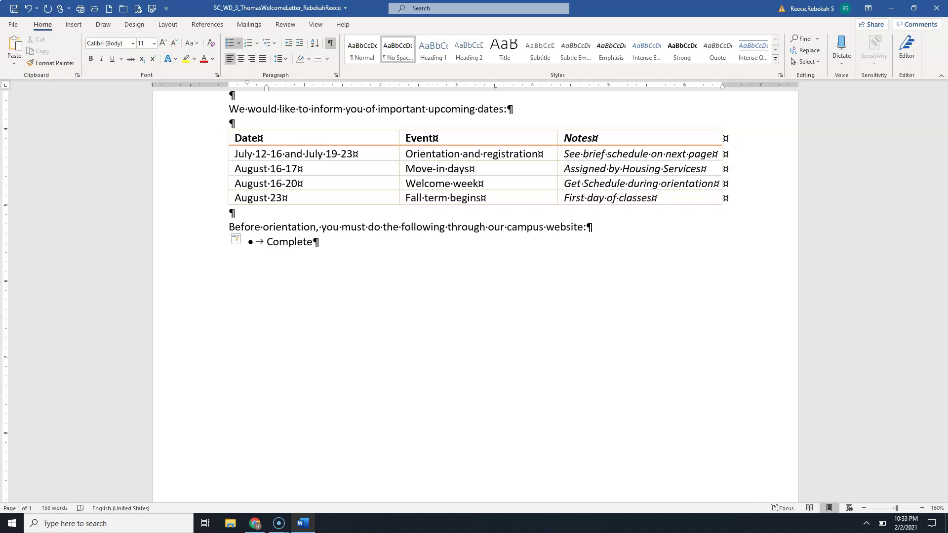
{"action": "type", "text": " a hou"}
{"action": "type", "text": "se"}
{"action": "key", "text": "BackSpace"}
{"action": "key", "text": "BackSpace"}
{"action": "type", "text": "ing con"}
{"action": "type", "text": "tract or hou"}
{"action": "type", "text": "sing e"}
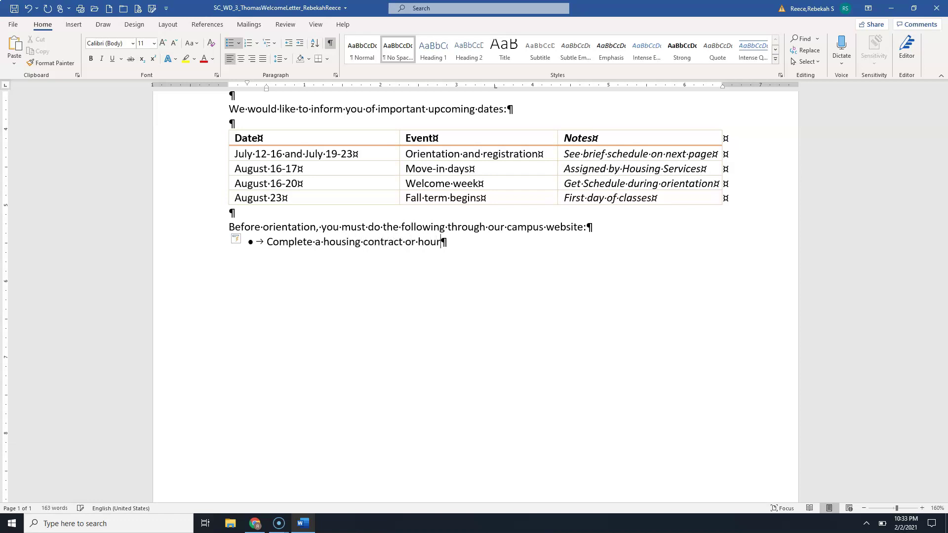
{"action": "type", "text": "xemption for"}
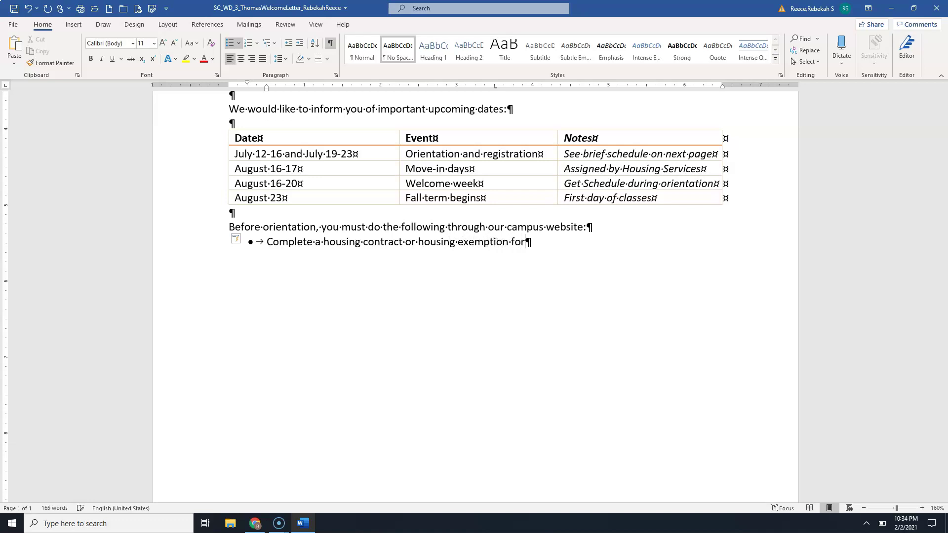
{"action": "type", "text": "m"}
- Add a second bullet reading "Schedule your math placement exam"
{"action": "key", "text": "Return"}
{"action": "type", "text": "S"}
{"action": "key", "text": "BackSpace"}
{"action": "type", "text": "Schedule your "}
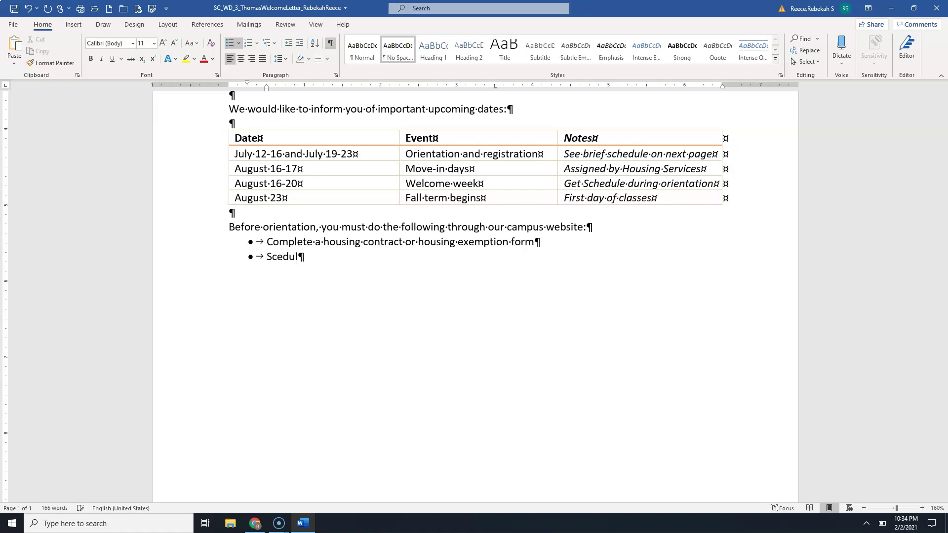
{"action": "type", "text": "mat"}
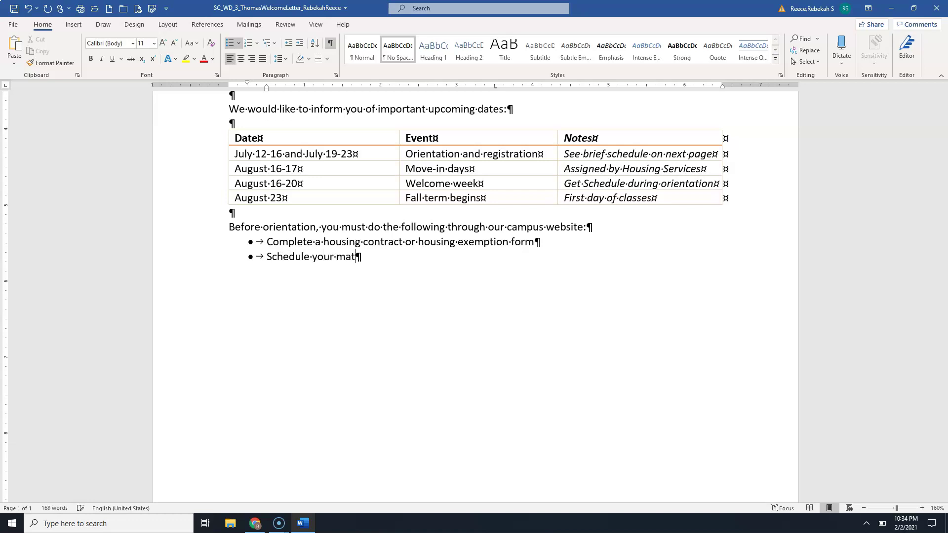
{"action": "type", "text": "h placement "}
{"action": "type", "text": "exam"}
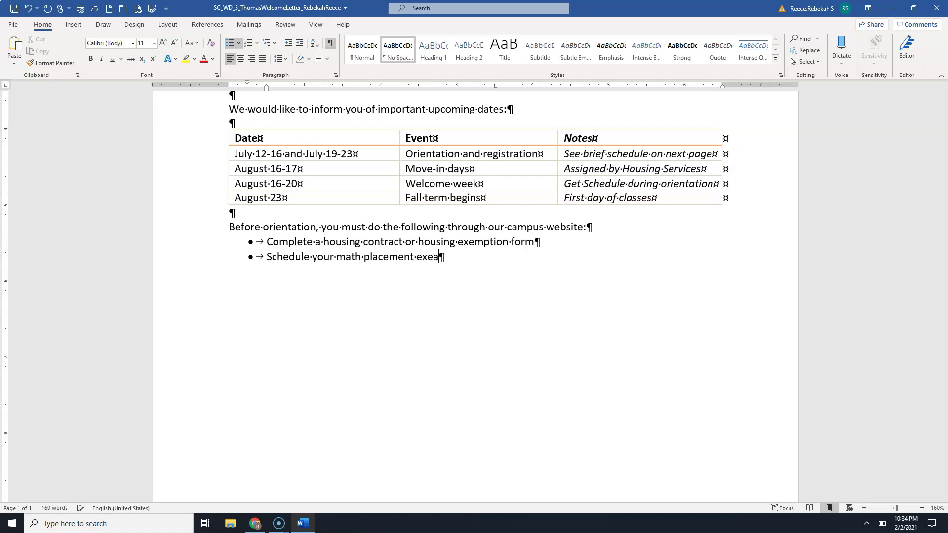
- Add a third bullet reading "Reserve your orientation dates", correcting the spelling of "orientation"
{"action": "key", "text": "Return"}
{"action": "type", "text": "Reserve your orentation dates"}
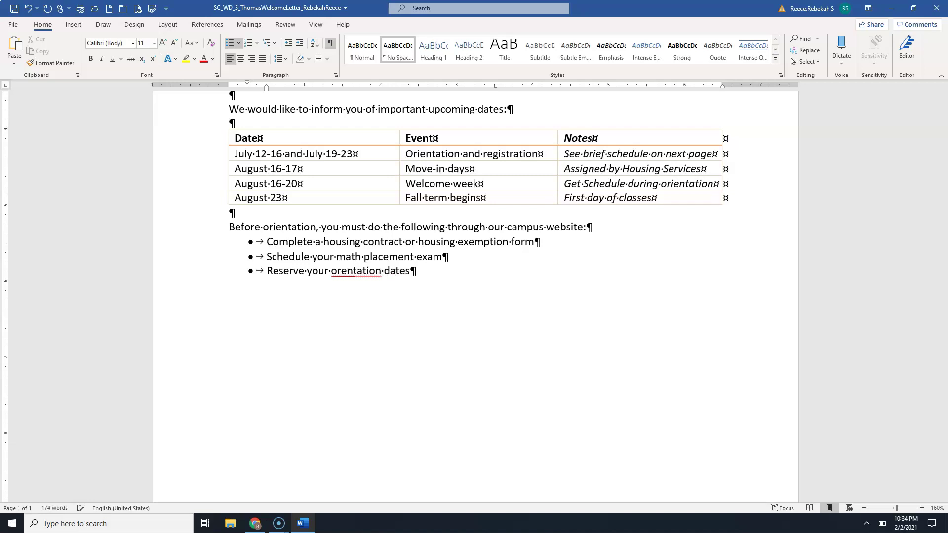
{"action": "left_click", "coordinate": [349, 271]}
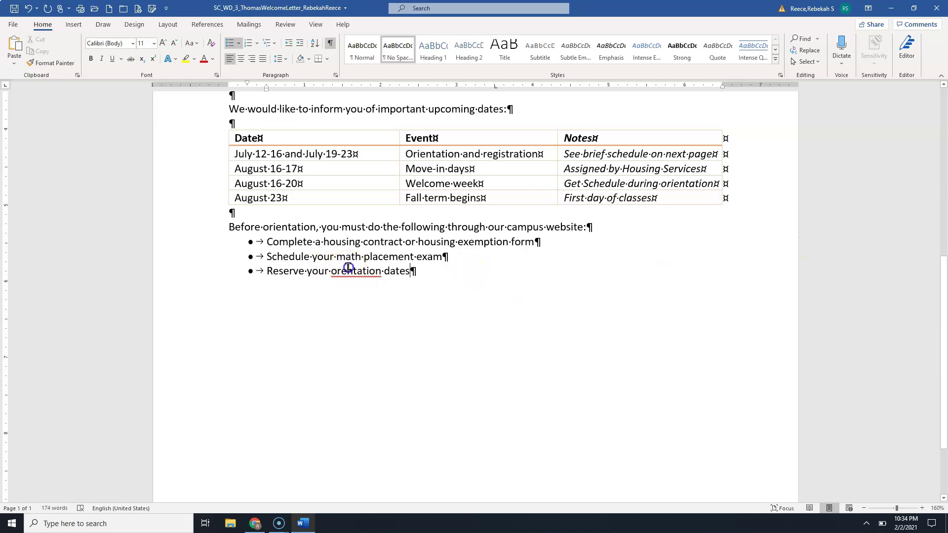
{"action": "right_click", "coordinate": [349, 271]}
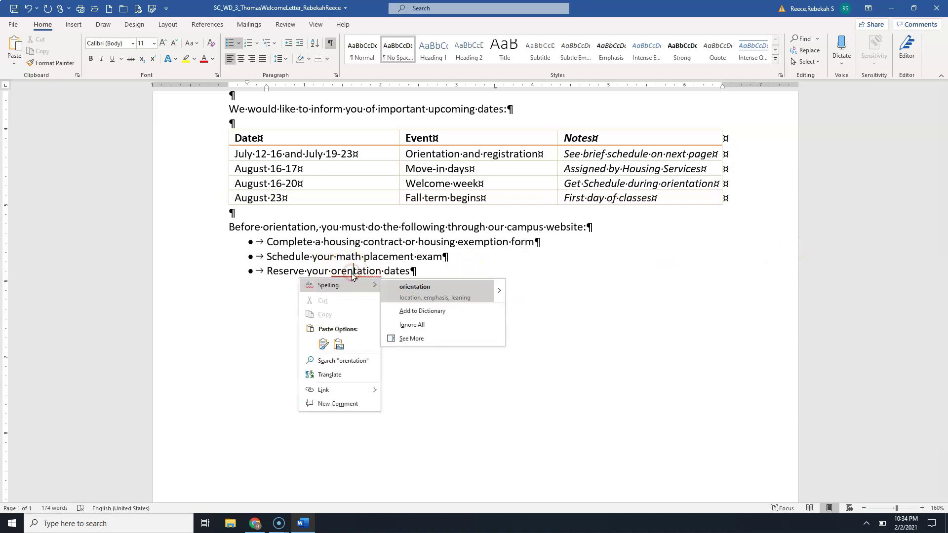
{"action": "left_click", "coordinate": [395, 285]}
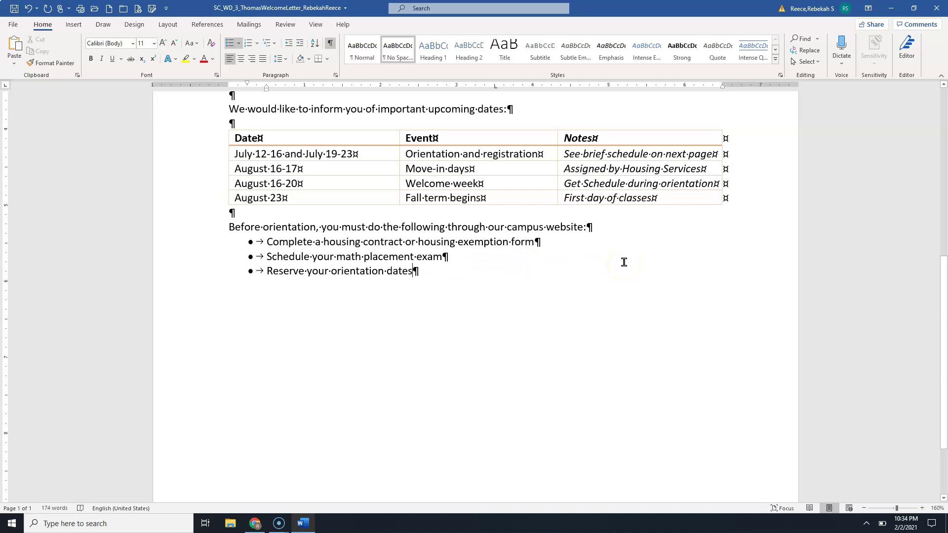
- End the bulleted list and, after a blank line, add "I am confident you will pursue your passions and accomplish your goals as a Sunset State Flying Eagle!"
{"action": "key", "text": "Return"}
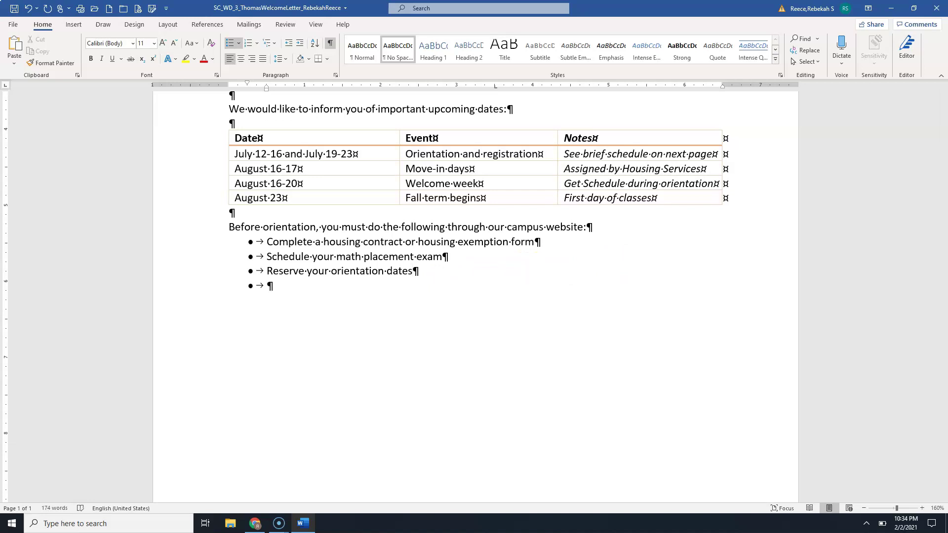
{"action": "key", "text": "Return"}
{"action": "key", "text": "Return"}
{"action": "type", "text": "I am "}
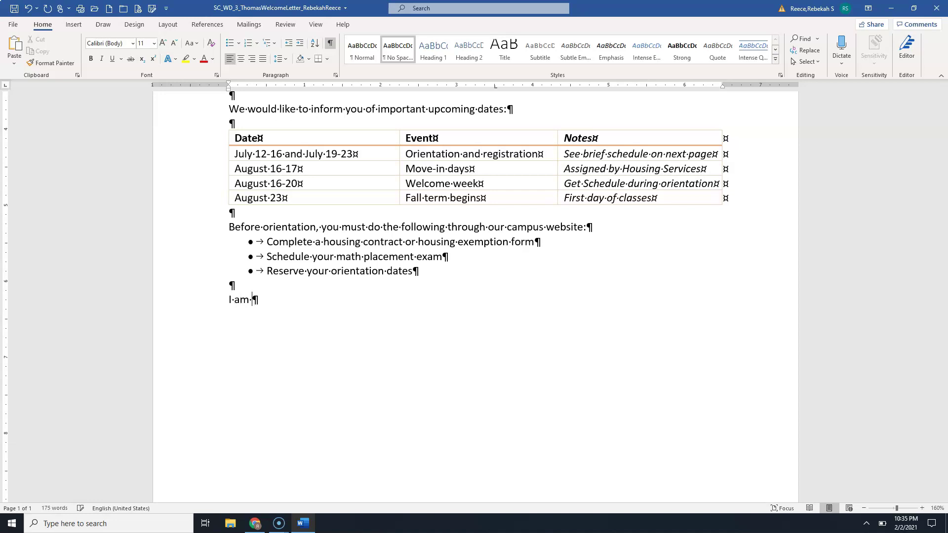
{"action": "type", "text": "confident you wi"}
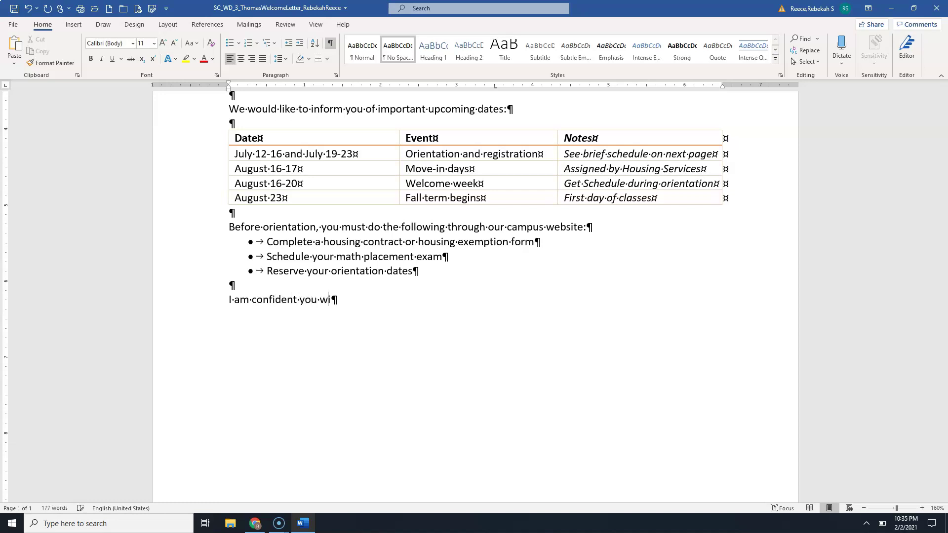
{"action": "type", "text": "ll pursue your passions"}
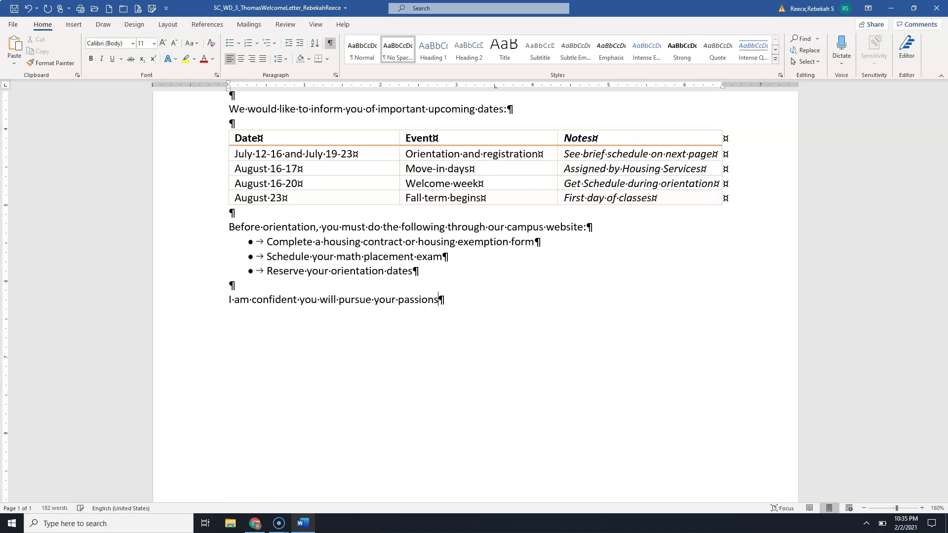
{"action": "type", "text": " and accomplish you"}
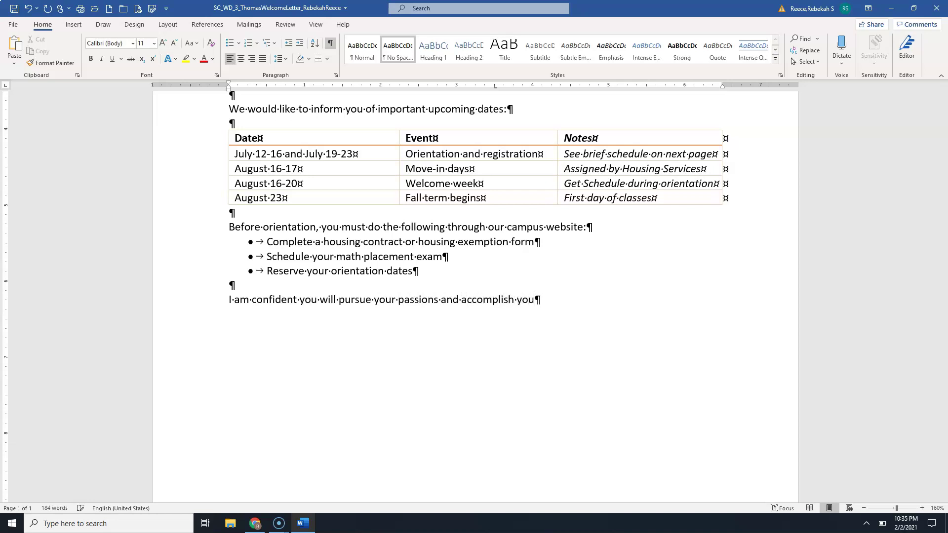
{"action": "type", "text": "r goals as a Sunse"}
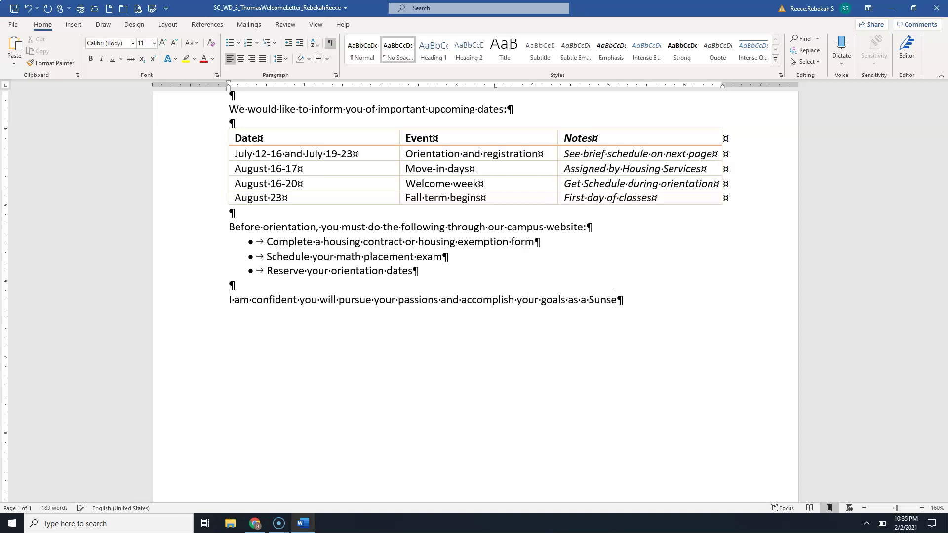
{"action": "type", "text": "t Stat4ble"}
{"action": "key", "text": "BackSpace"}
{"action": "key", "text": "BackSpace"}
{"action": "key", "text": "BackSpace"}
{"action": "key", "text": "BackSpace"}
{"action": "key", "text": "BackSpace"}
{"action": "type", "text": "e Flying Eagle"}
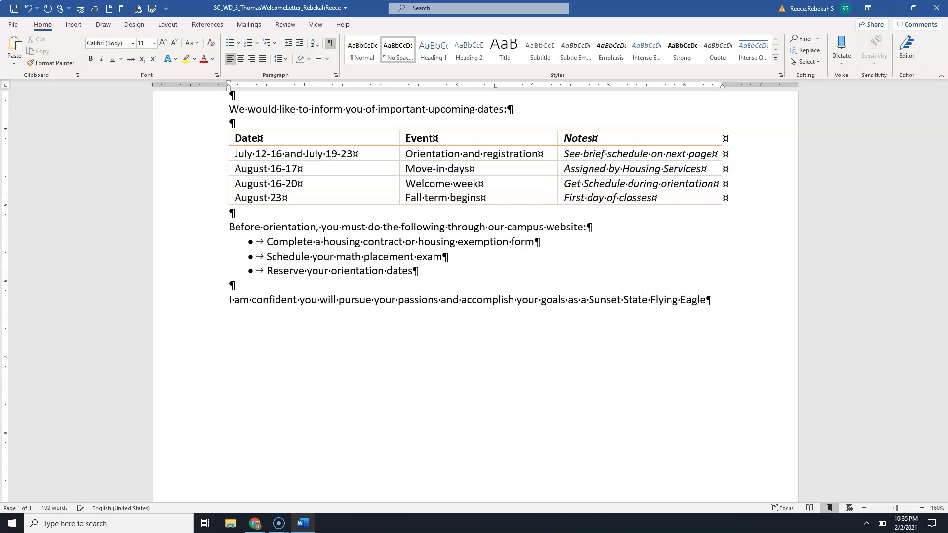
{"action": "type", "text": "!"}
- After a blank line, add the closing "Sincerely," aligned at the tab stop and leave three blank lines for the signature
{"action": "key", "text": "Return"}
{"action": "type", "text": "d"}
{"action": "key", "text": "BackSpace"}
{"action": "key", "text": "Return"}
{"action": "key", "text": "Tab"}
{"action": "type", "text": "Sincerely,"}
{"action": "key", "text": "Return"}
{"action": "key", "text": "Return"}
{"action": "key", "text": "Return"}
{"action": "key", "text": "Return"}
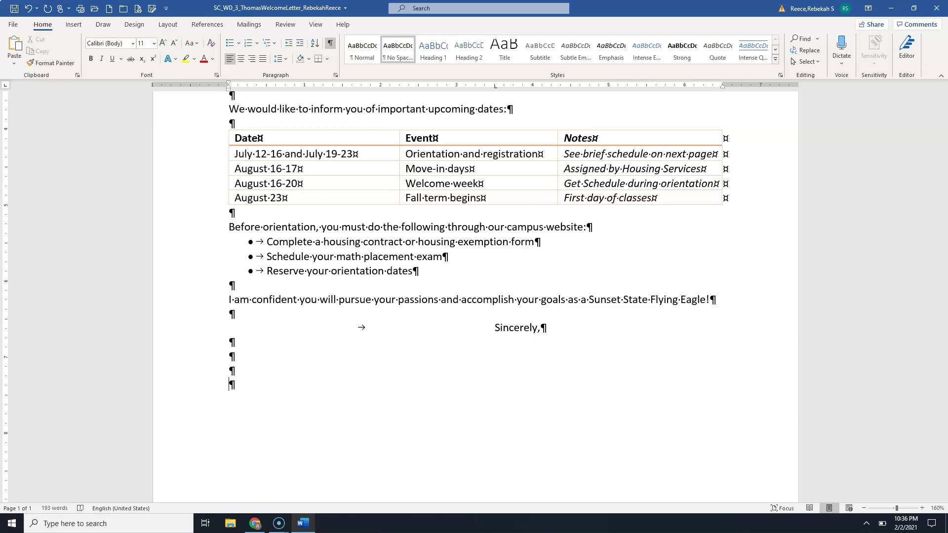
- Add the signer's full name and the title "Director of Admissions" on separate lines at the tab stop, and save the letter
{"action": "key", "text": "Tab"}
{"action": "type", "text": "Lucy R Song"}
{"action": "key", "text": "Return"}
{"action": "key", "text": "Tab"}
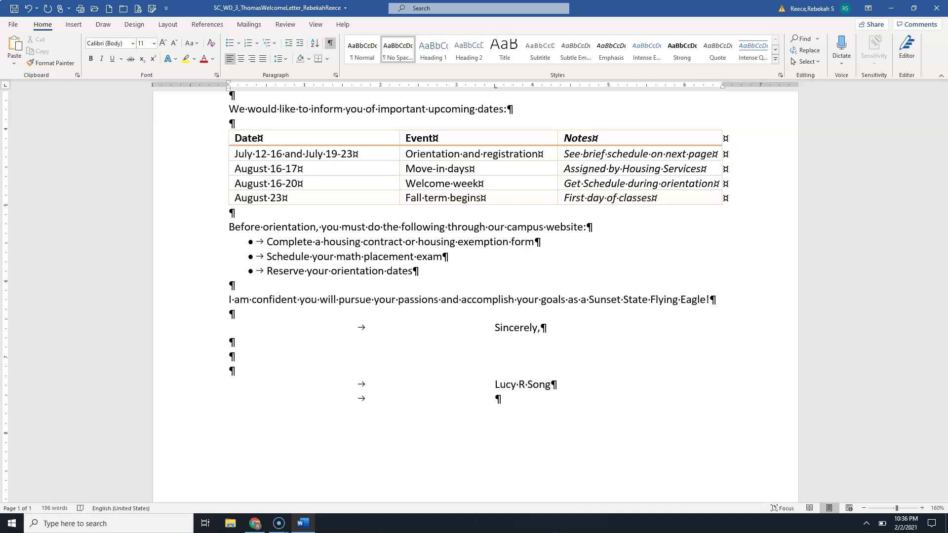
{"action": "type", "text": "Director of Admissions"}
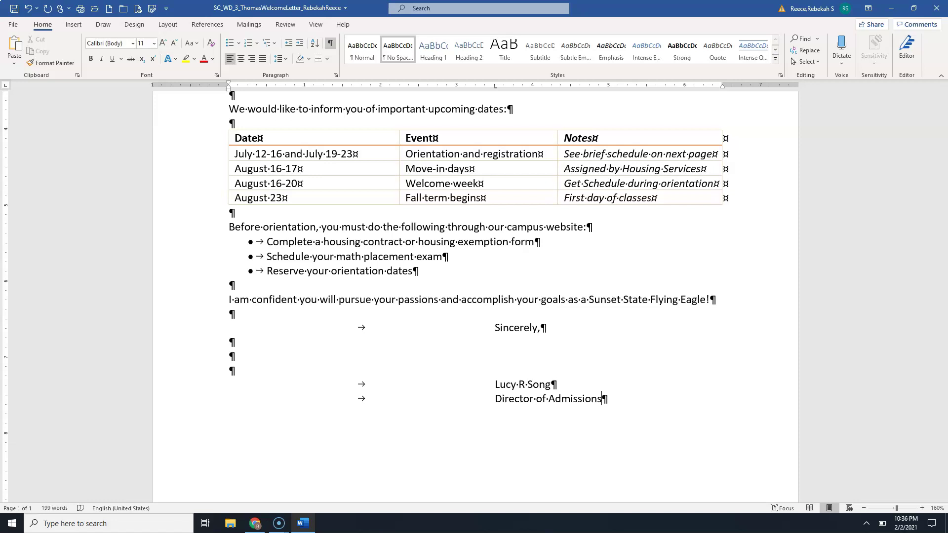
{"action": "left_click", "coordinate": [15, 9]}
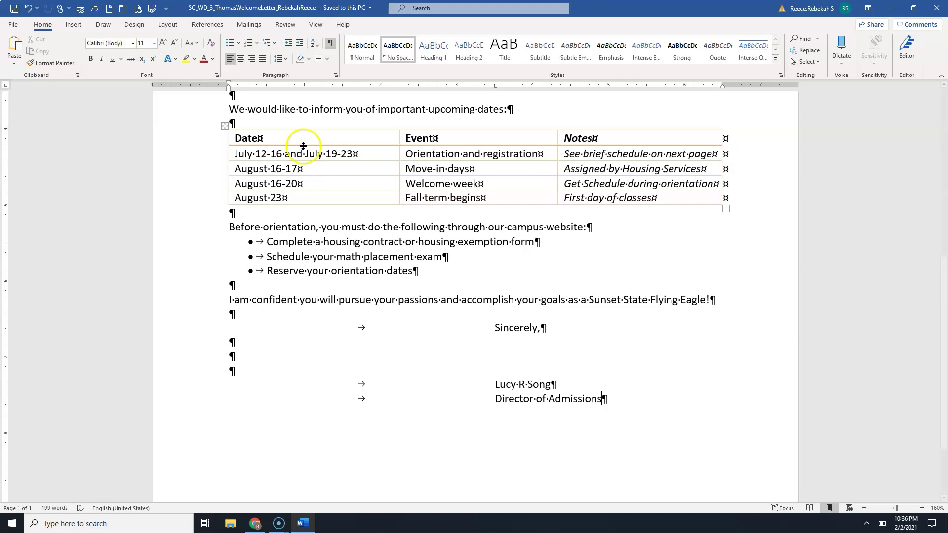
- Insert a page break after the signature block and center the empty first paragraph on the new page
{"action": "scroll", "coordinate": [306, 143], "scroll_direction": "up", "scroll_amount": 2}
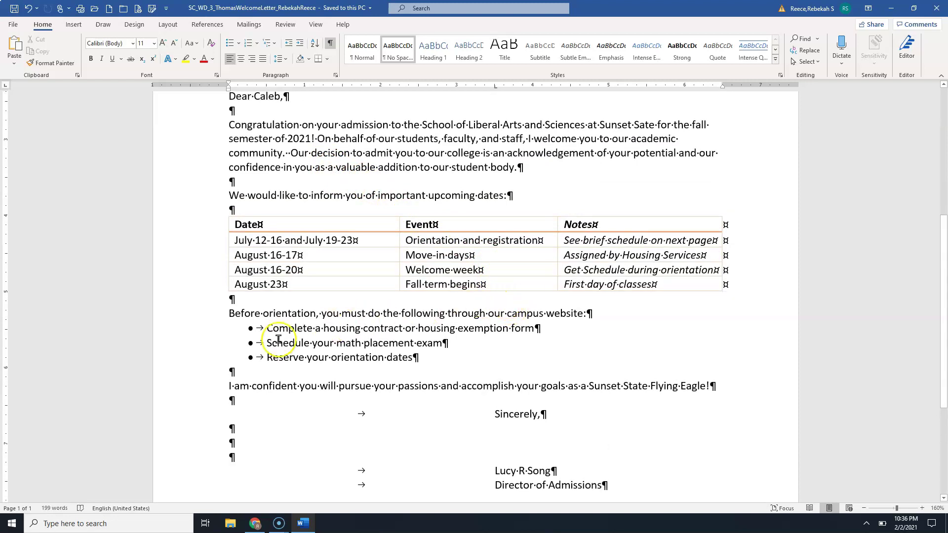
{"action": "scroll", "coordinate": [440, 340], "scroll_direction": "up", "scroll_amount": 3}
{"action": "scroll", "coordinate": [463, 320], "scroll_direction": "down", "scroll_amount": 1}
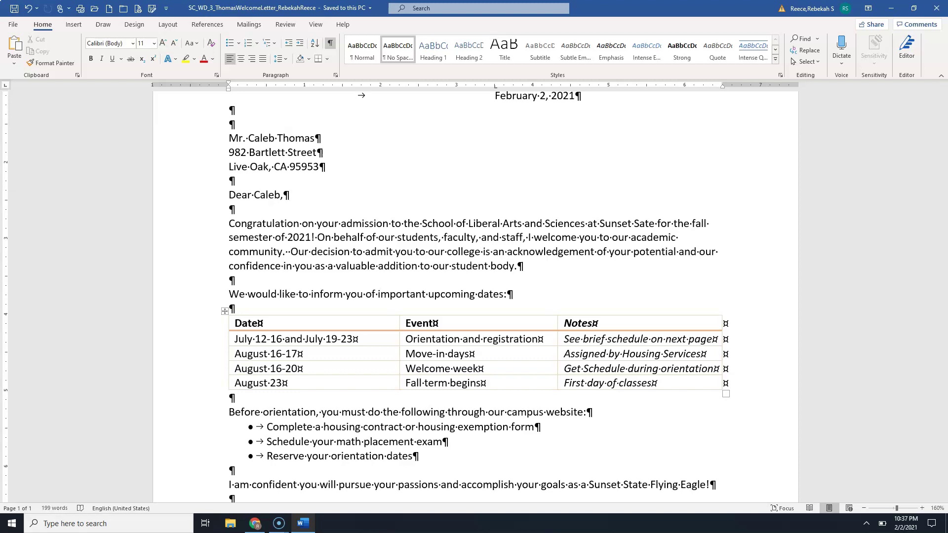
{"action": "scroll", "coordinate": [642, 375], "scroll_direction": "down", "scroll_amount": 5}
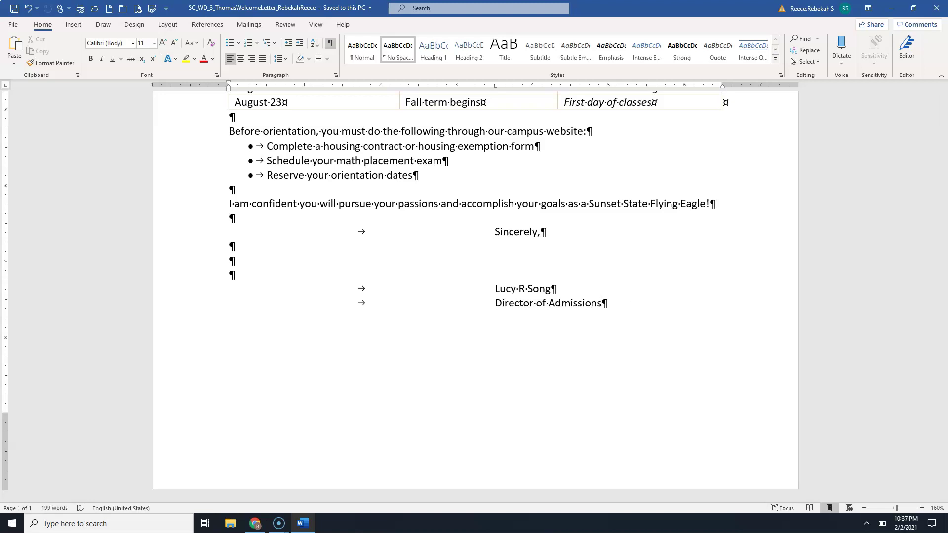
{"action": "left_click", "coordinate": [73, 25]}
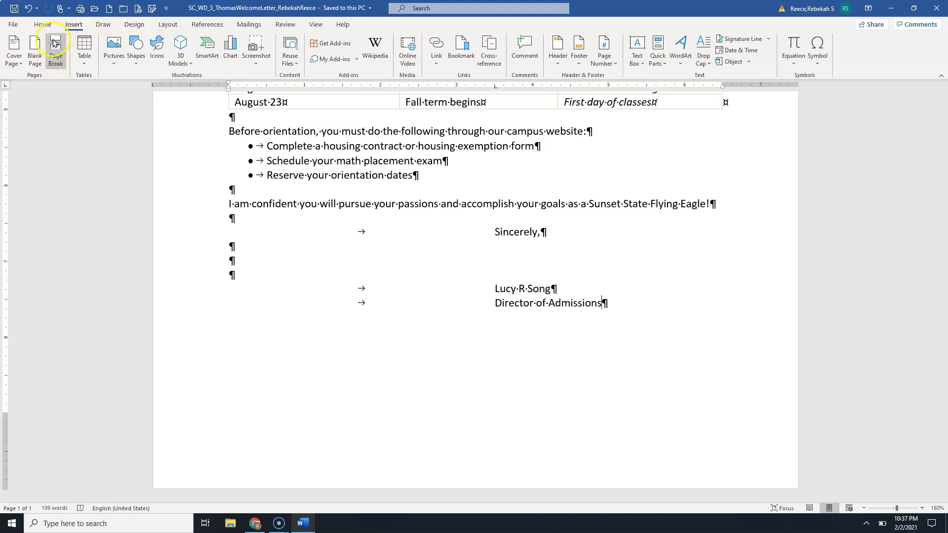
{"action": "left_click", "coordinate": [56, 62]}
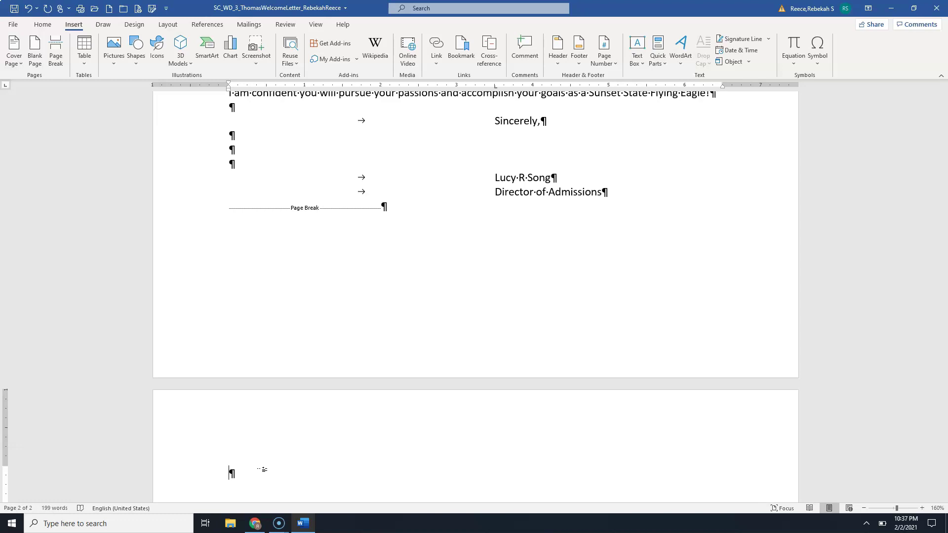
{"action": "key", "text": "ctrl+e"}
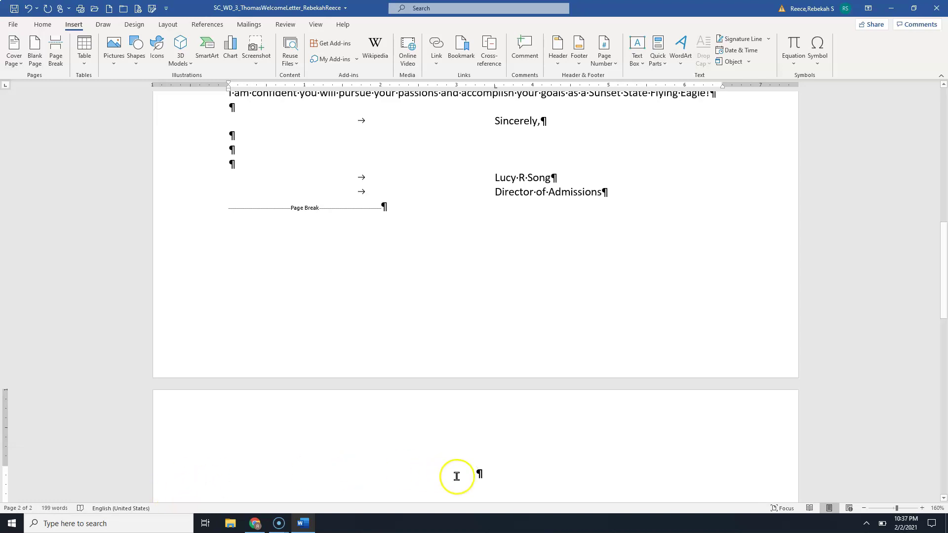
- Set the empty centered paragraph on page two to 36 pt with a darker shade of Orange, Accent 2 as font color
{"action": "right_click", "coordinate": [478, 476]}
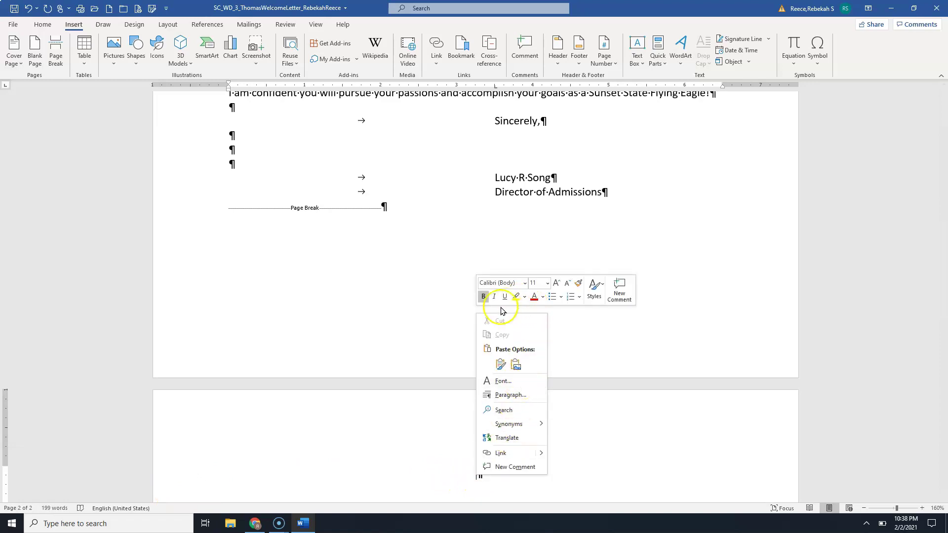
{"action": "left_click", "coordinate": [547, 284]}
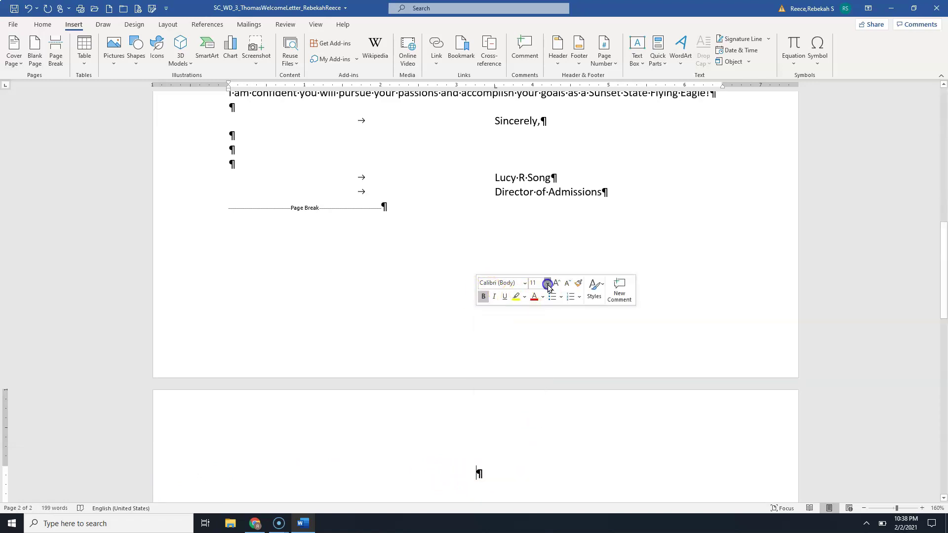
{"action": "left_click", "coordinate": [539, 444]}
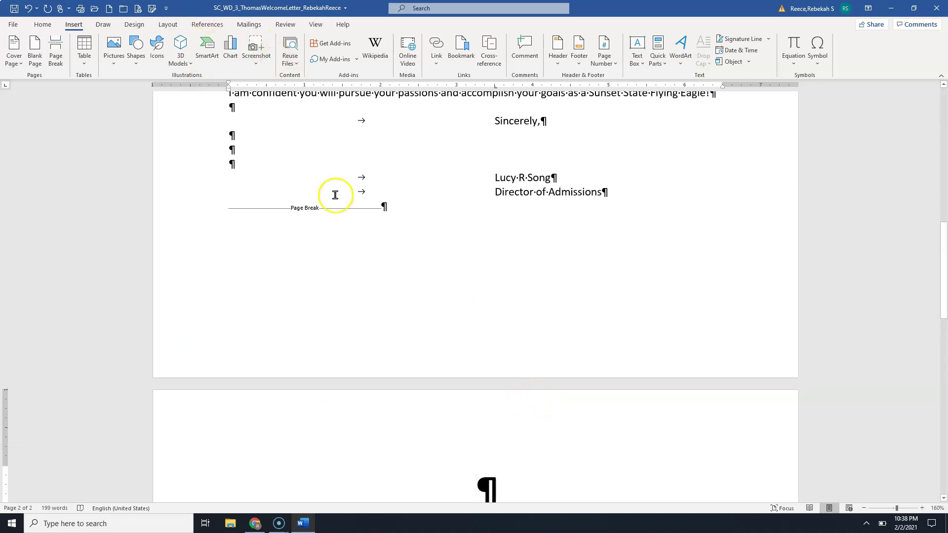
{"action": "left_click", "coordinate": [53, 25]}
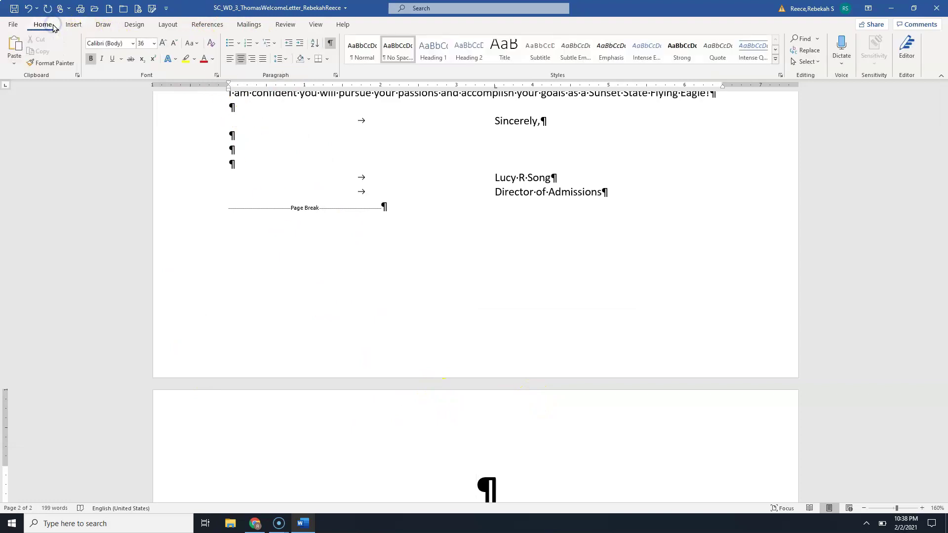
{"action": "left_click", "coordinate": [213, 60]}
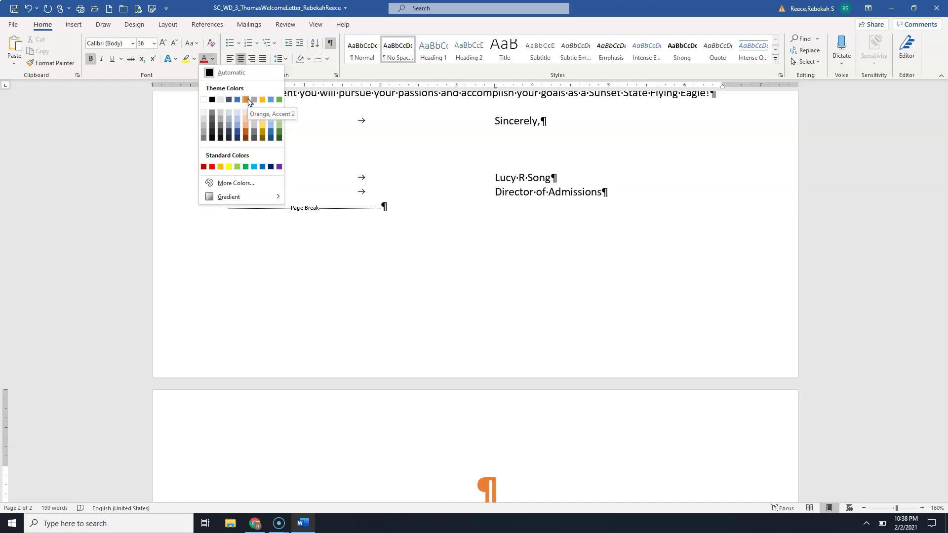
{"action": "left_click", "coordinate": [246, 135]}
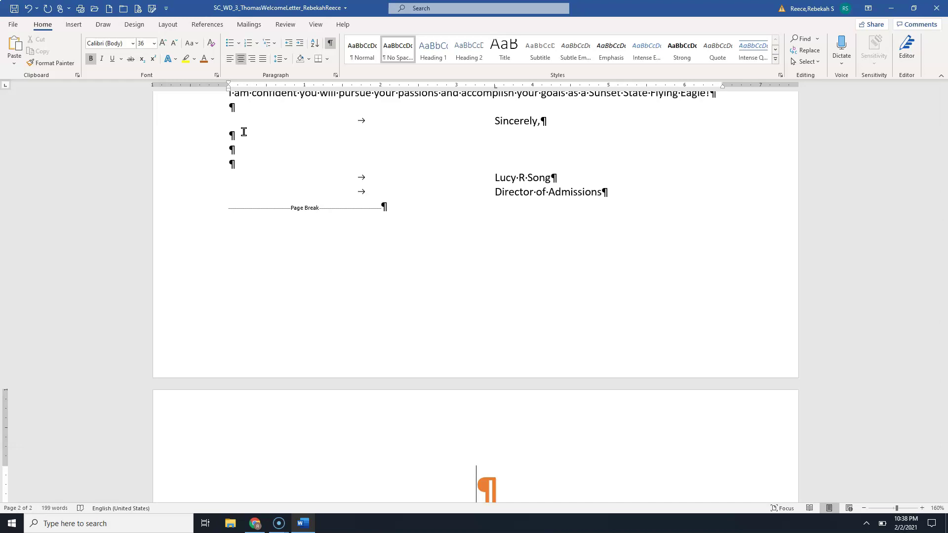
- Enter the page-two title on two lines: "Orientation and Registration" and "Student Schedule"
{"action": "scroll", "coordinate": [243, 132], "scroll_direction": "down", "scroll_amount": 5}
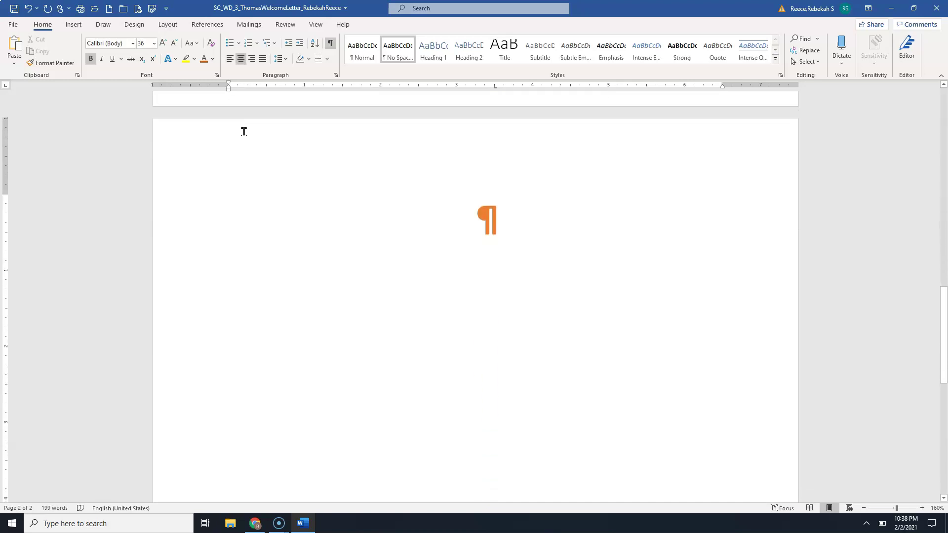
{"action": "type", "text": "Orientation and Registration"}
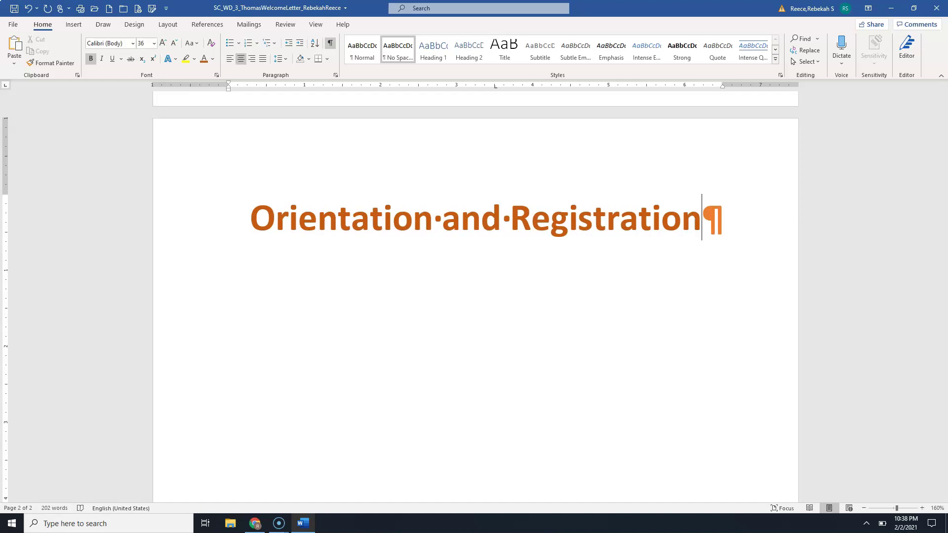
{"action": "key", "text": "Return"}
{"action": "type", "text": "Student "}
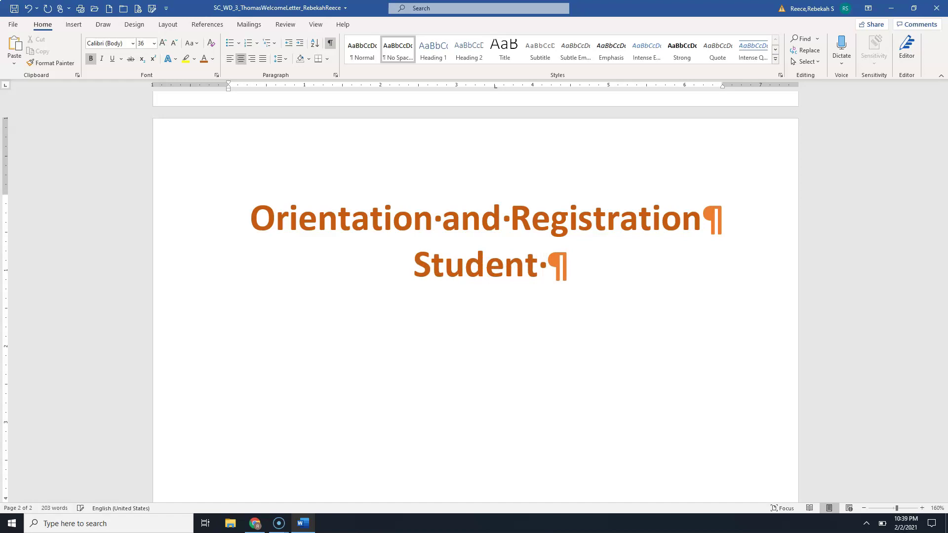
{"action": "type", "text": "Schedule"}
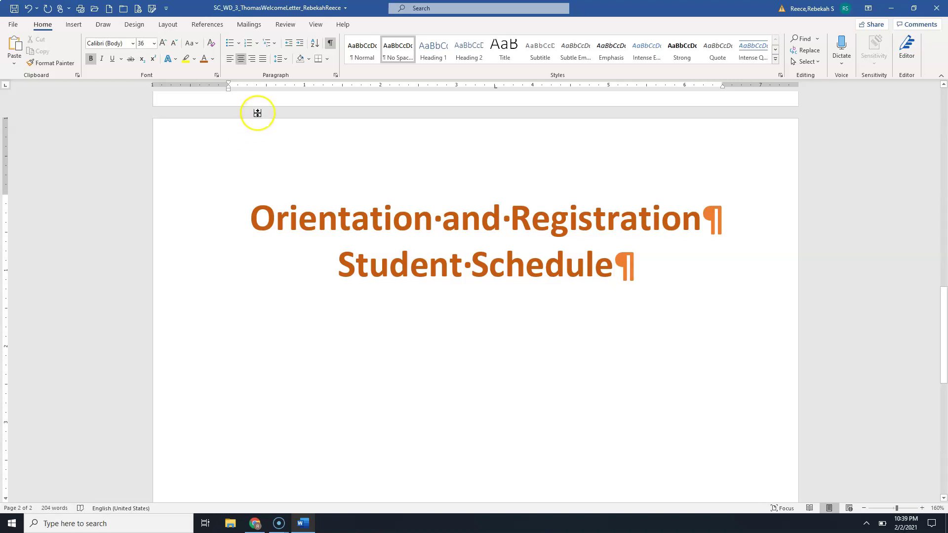
- Put a box border around both title lines with a dash-dot line, color Orange, Accent 2, and width 2 ¼ pt
{"action": "left_click_drag", "start_coordinate": [254, 208], "coordinate": [587, 270]}
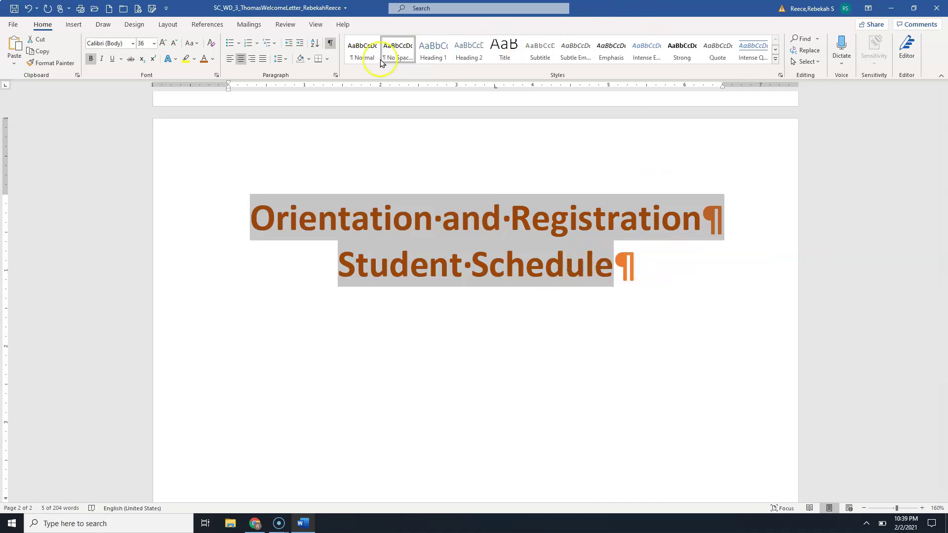
{"action": "left_click", "coordinate": [328, 60]}
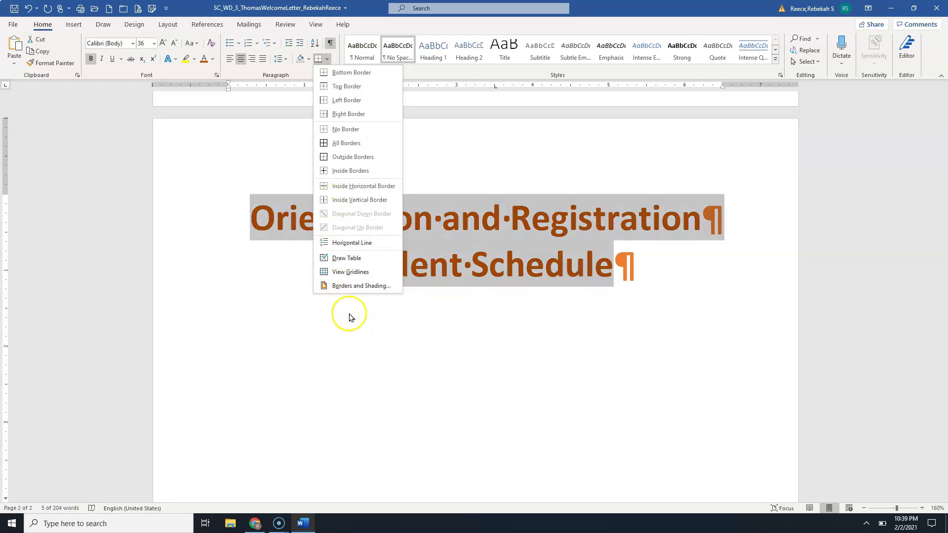
{"action": "left_click", "coordinate": [348, 286]}
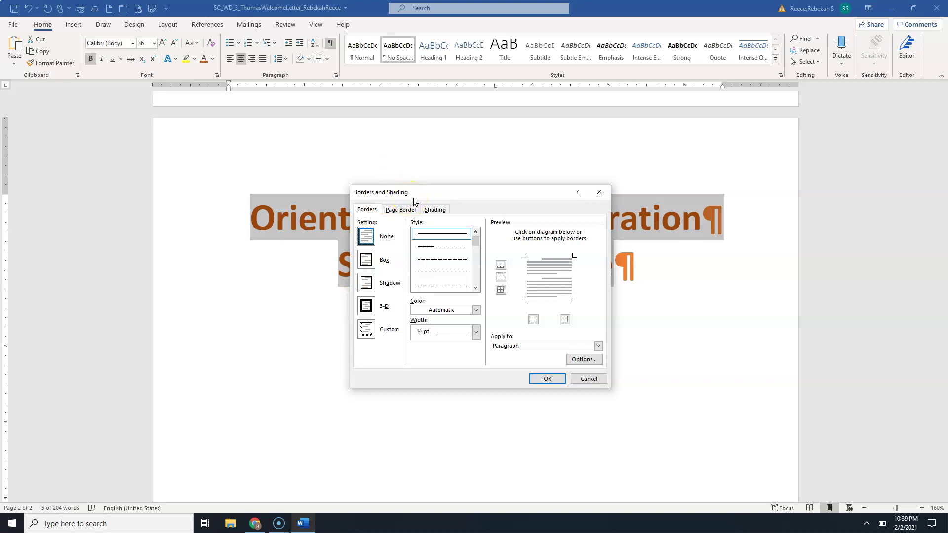
{"action": "left_click", "coordinate": [366, 260]}
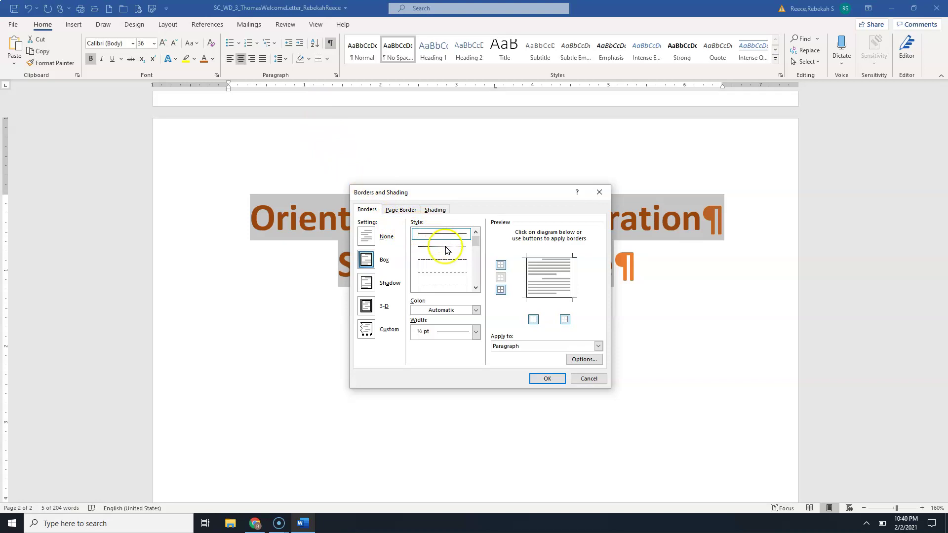
{"action": "left_click", "coordinate": [443, 285]}
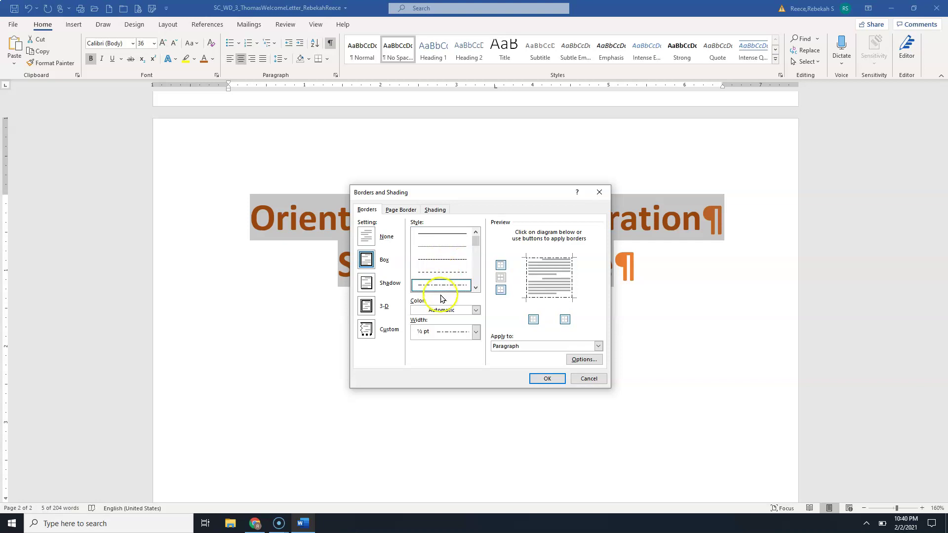
{"action": "left_click", "coordinate": [475, 310]}
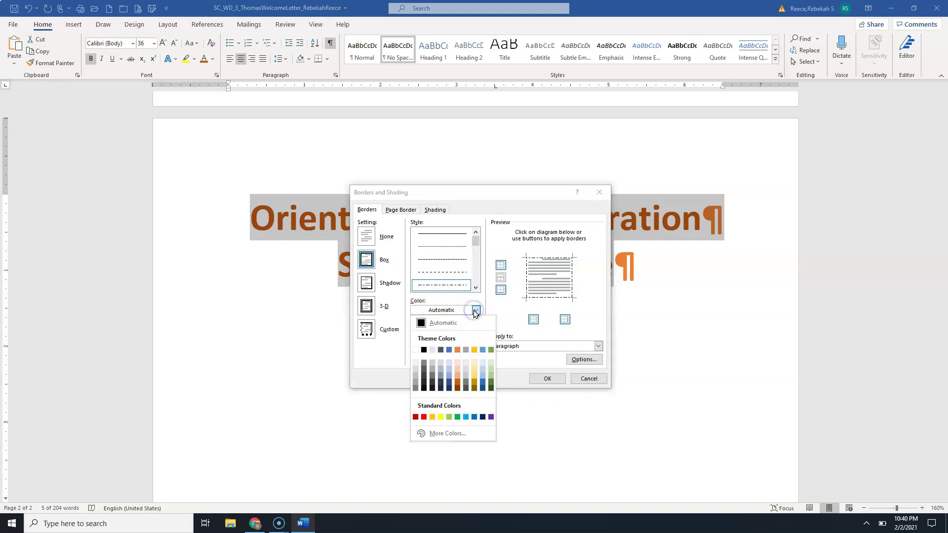
{"action": "left_click", "coordinate": [457, 350]}
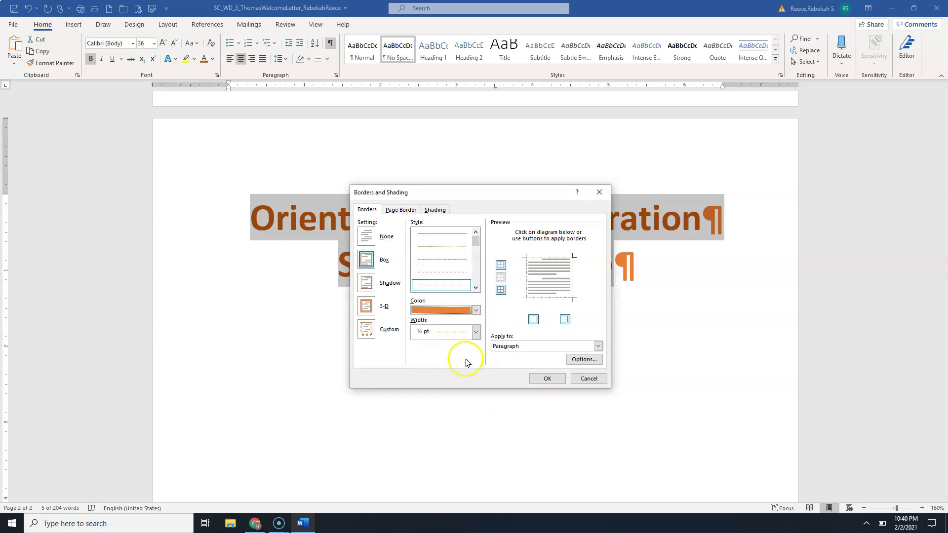
{"action": "left_click", "coordinate": [476, 333]}
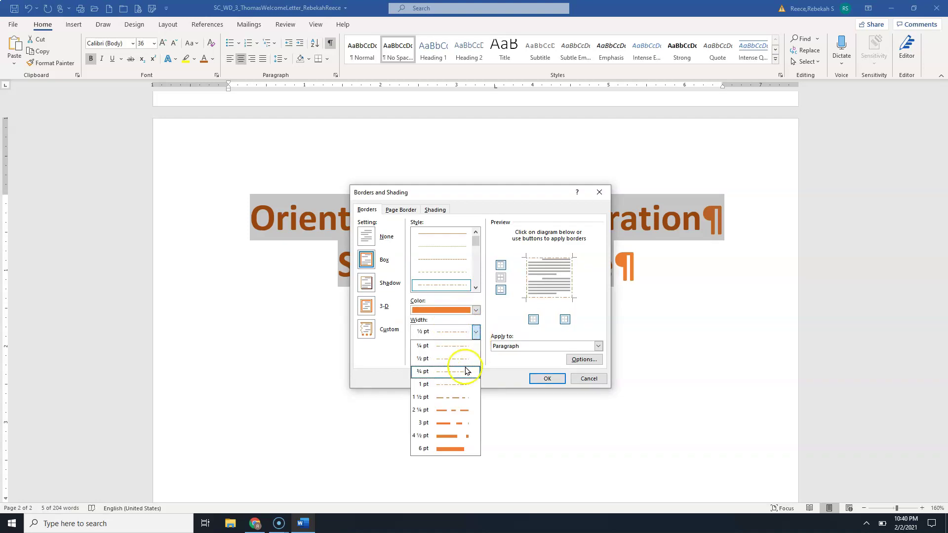
{"action": "left_click", "coordinate": [456, 411]}
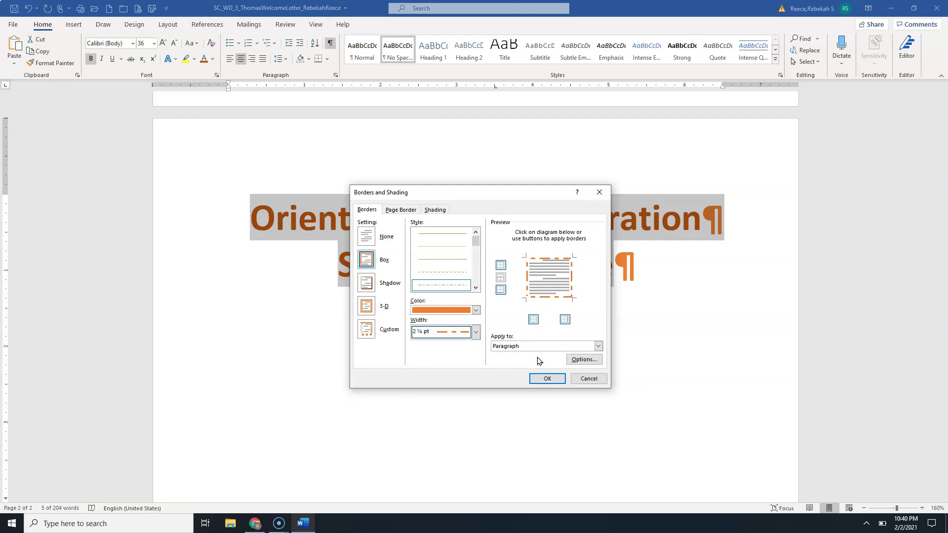
{"action": "left_click", "coordinate": [551, 378]}
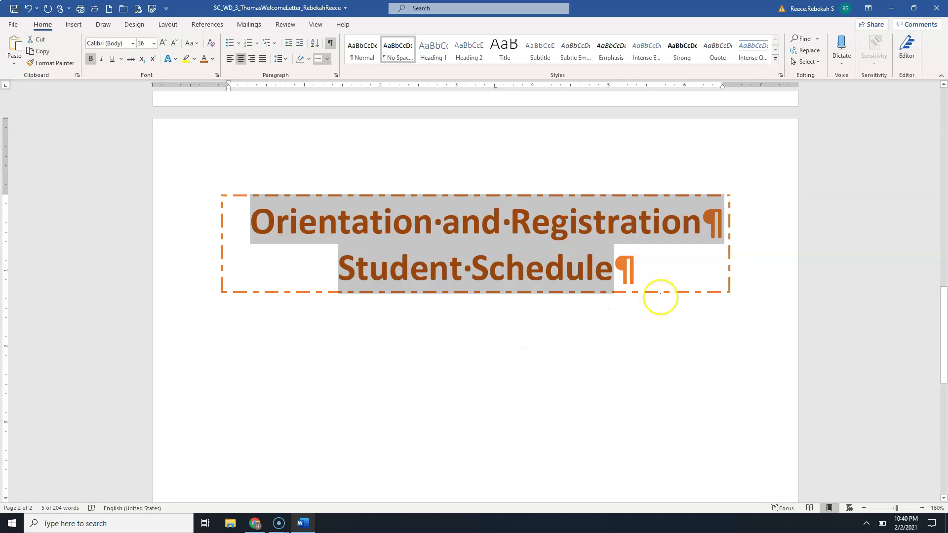
- Start a new paragraph below the title, clear its formatting, apply the No Spacing style and leave one blank line
{"action": "left_click", "coordinate": [632, 263]}
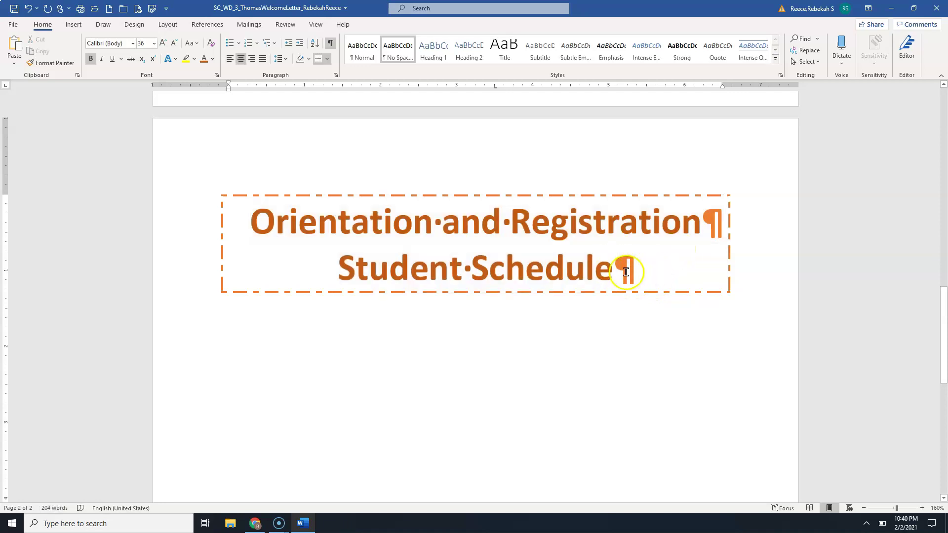
{"action": "key", "text": "Return"}
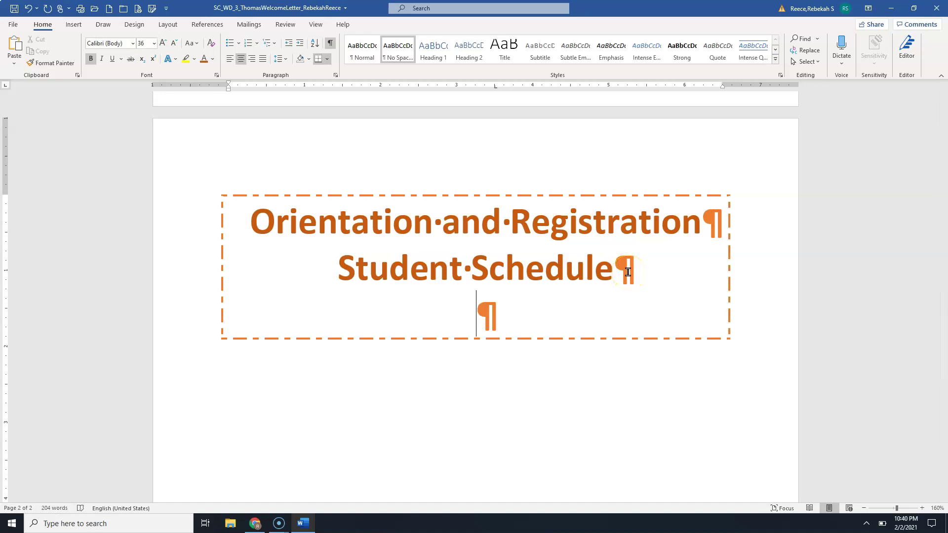
{"action": "left_click", "coordinate": [209, 45]}
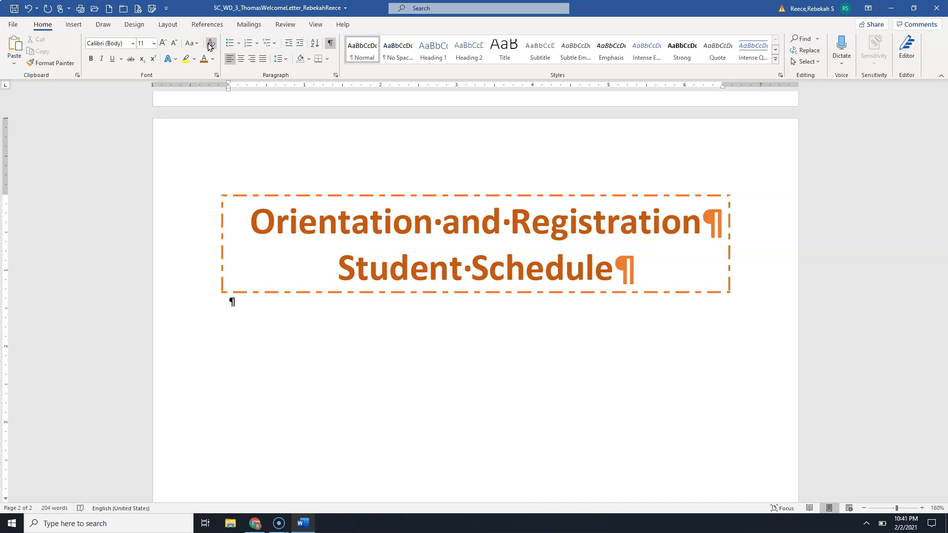
{"action": "left_click", "coordinate": [401, 50]}
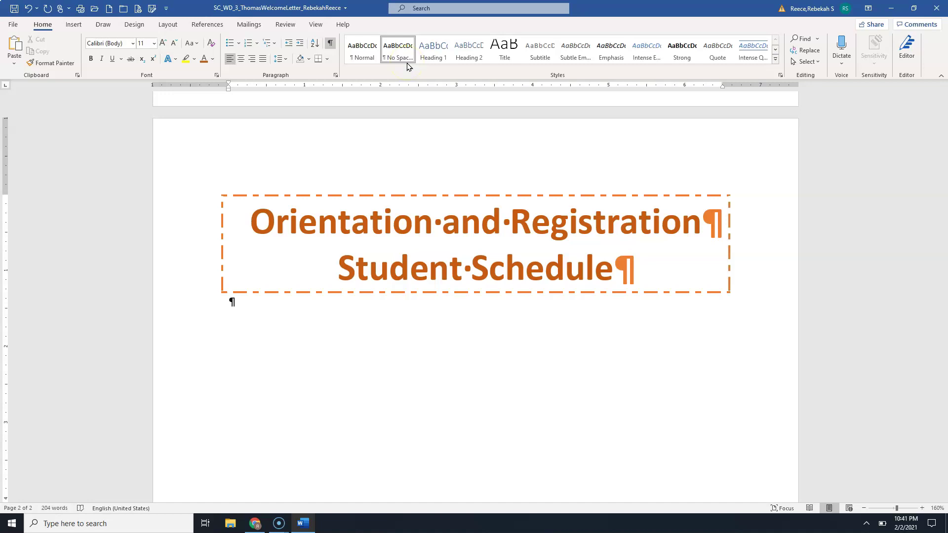
{"action": "left_click", "coordinate": [155, 44]}
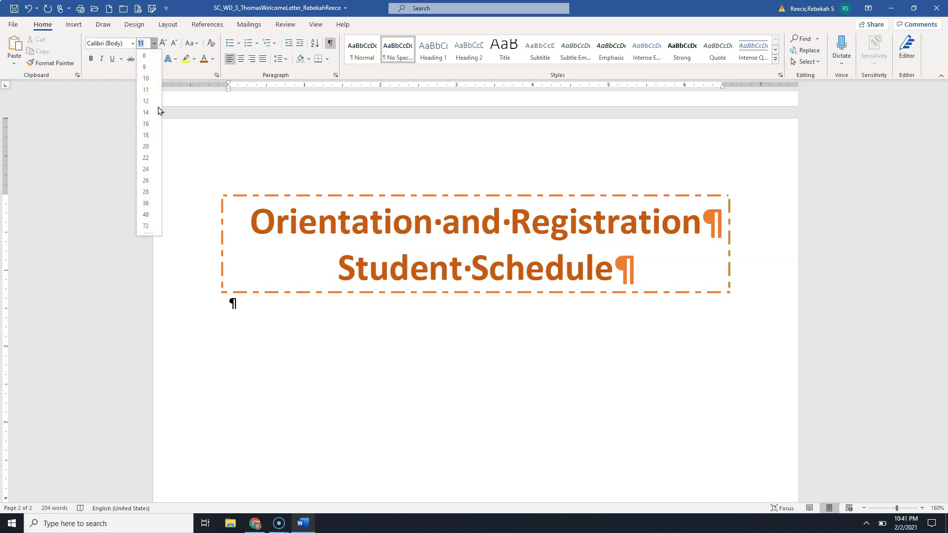
{"action": "key", "text": "Escape"}
{"action": "key", "text": "Return"}
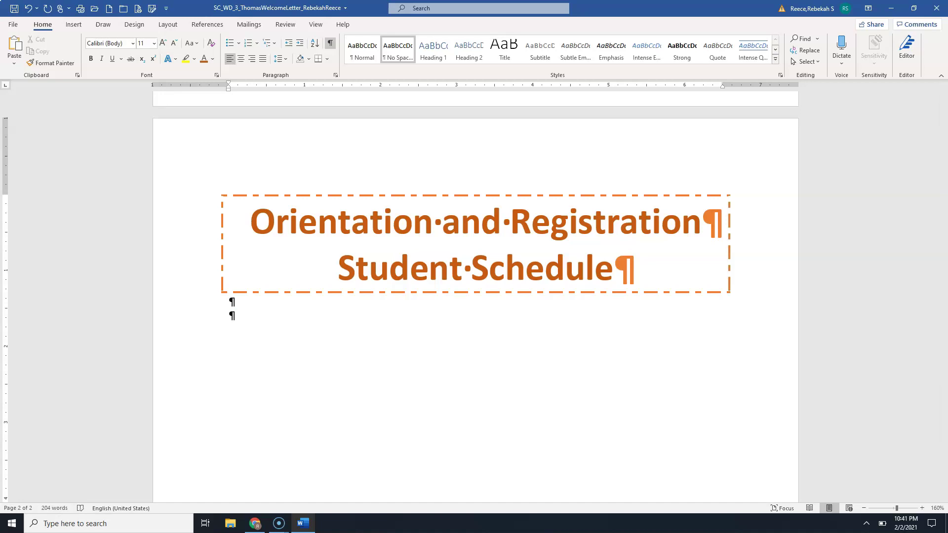
- Begin the intro paragraph with "We look forward to meeting you! Below you will find a general schedule for the two days"
{"action": "type", "text": "We look forward to meeting your"}
{"action": "key", "text": "BackSpace"}
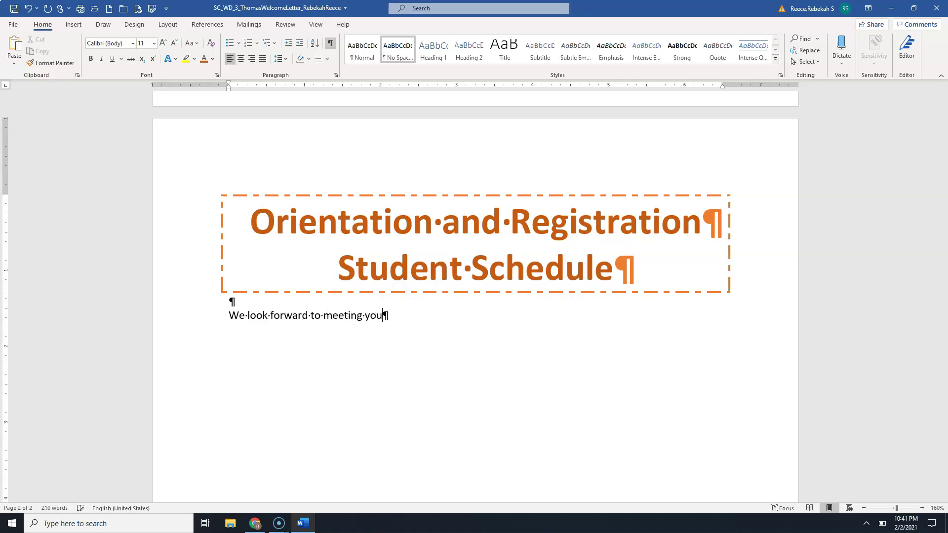
{"action": "type", "text": "! Below you will find a "}
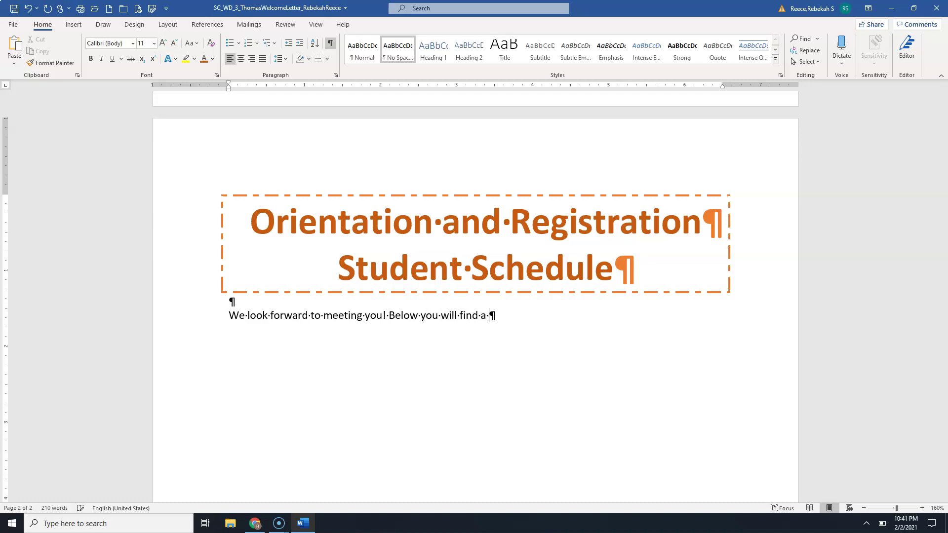
{"action": "type", "text": "general schedule for the two d"}
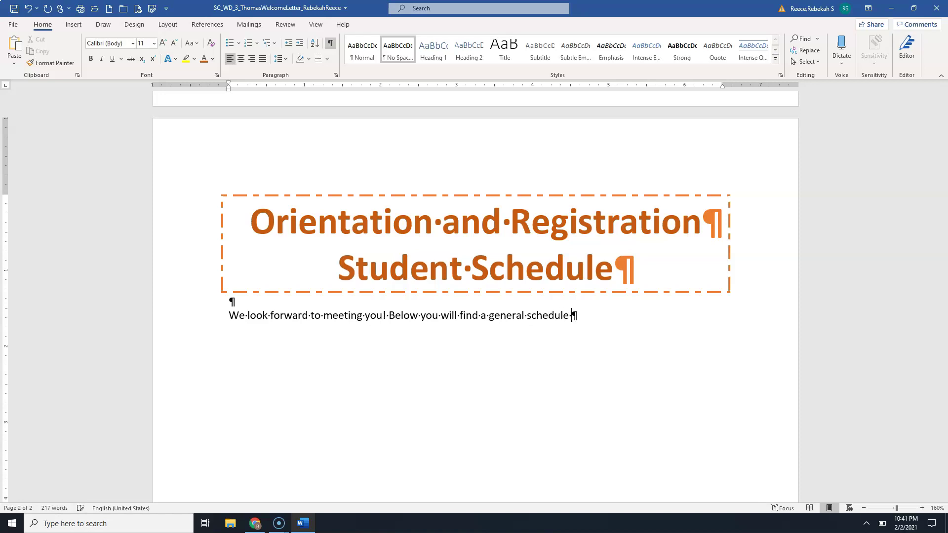
{"action": "type", "text": "ays"}
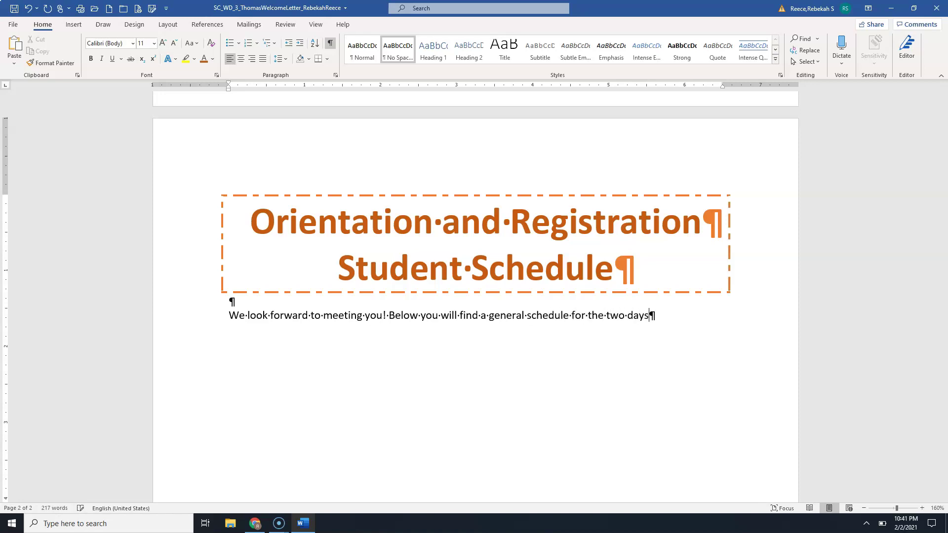
- Complete the intro sentence with "you will be on campus so please dress accordingly."
{"action": "type", "text": " you will be onb camput"}
{"action": "key", "text": "BackSpace"}
{"action": "type", "text": "s so please dress accord"}
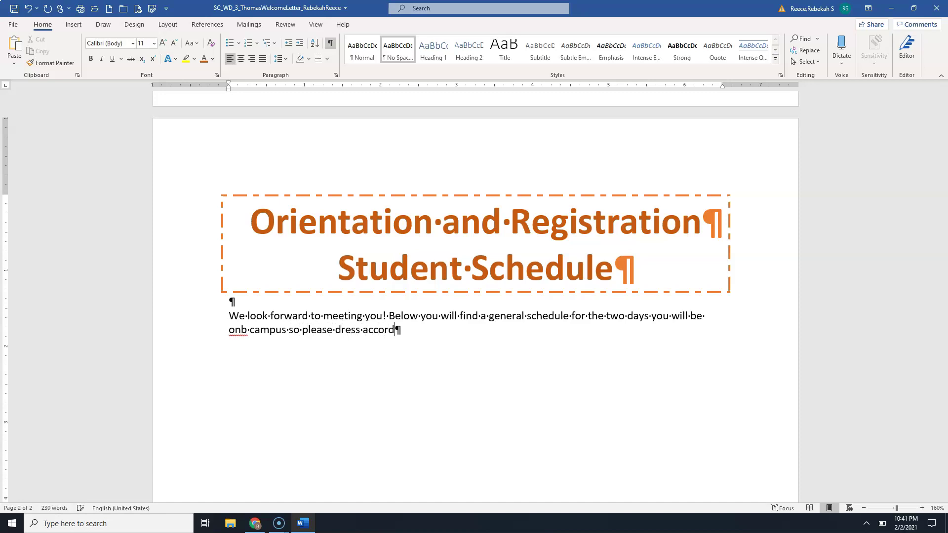
{"action": "type", "text": "ingly."}
{"action": "left_click", "coordinate": [245, 327]}
{"action": "key", "text": "BackSpace"}
{"action": "left_click", "coordinate": [417, 334]}
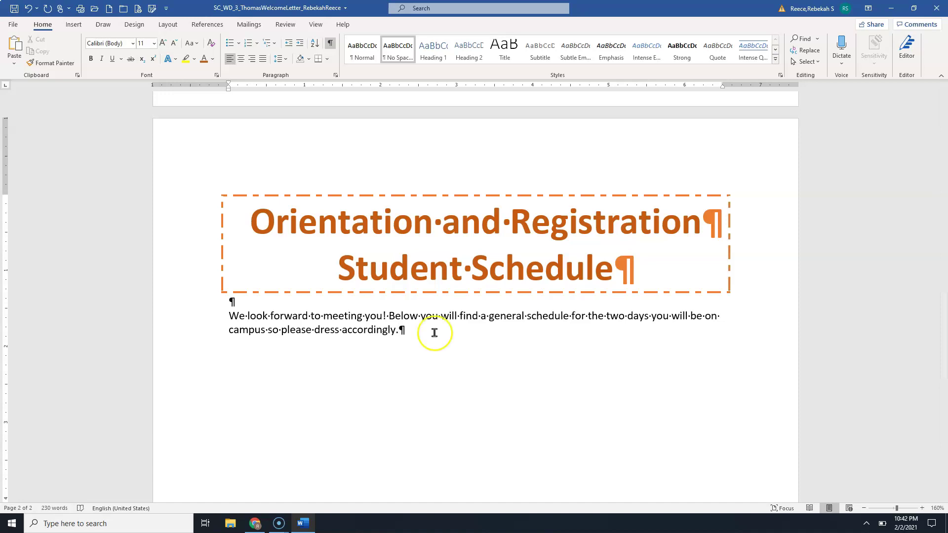
- Insert "for orientation and registration" after "on campus" in the intro sentence
{"action": "left_click", "coordinate": [268, 331]}
{"action": "type", "text": "for "}
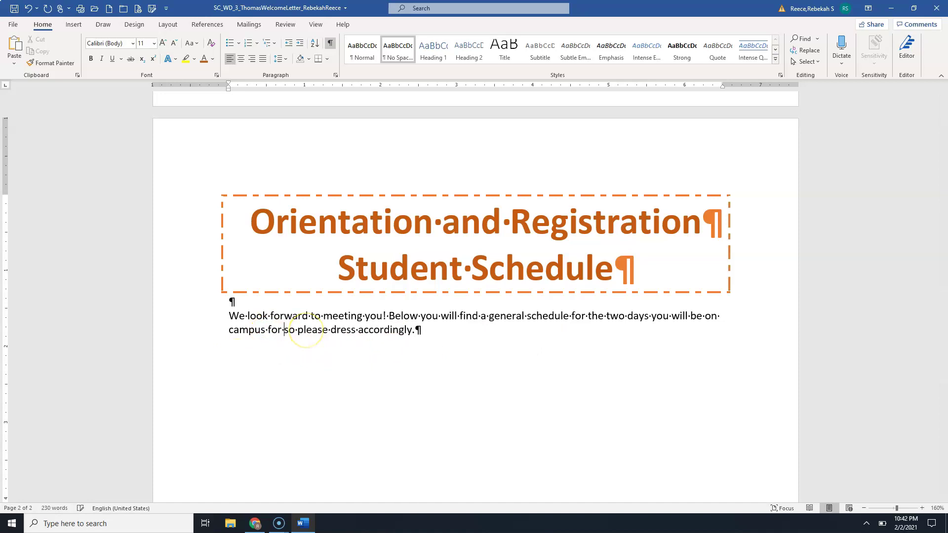
{"action": "type", "text": "orentation and r"}
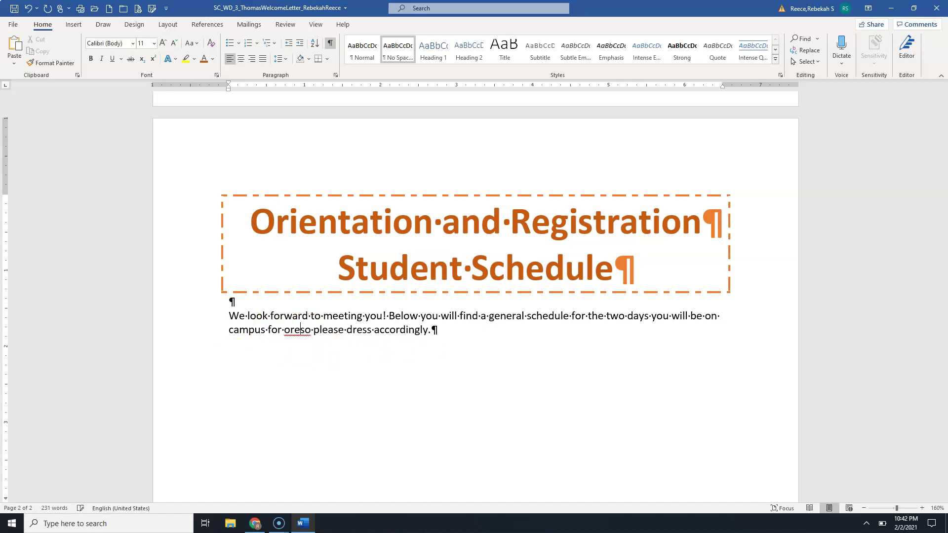
{"action": "type", "text": "e"}
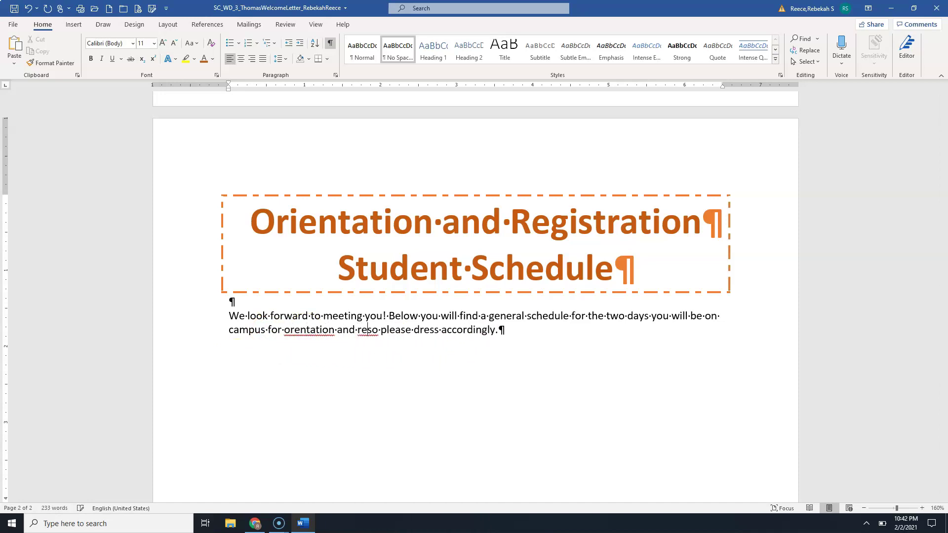
{"action": "type", "text": "gistra"}
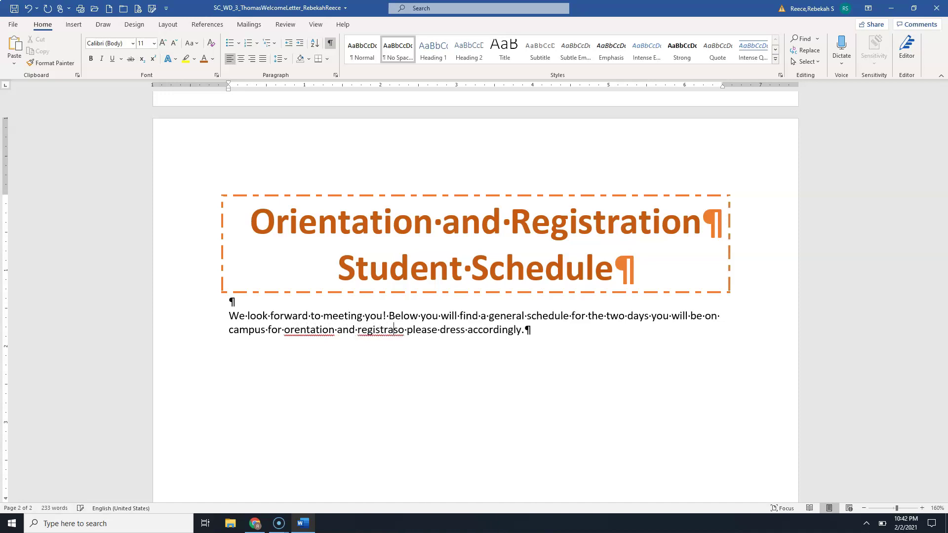
{"action": "type", "text": "tioin"}
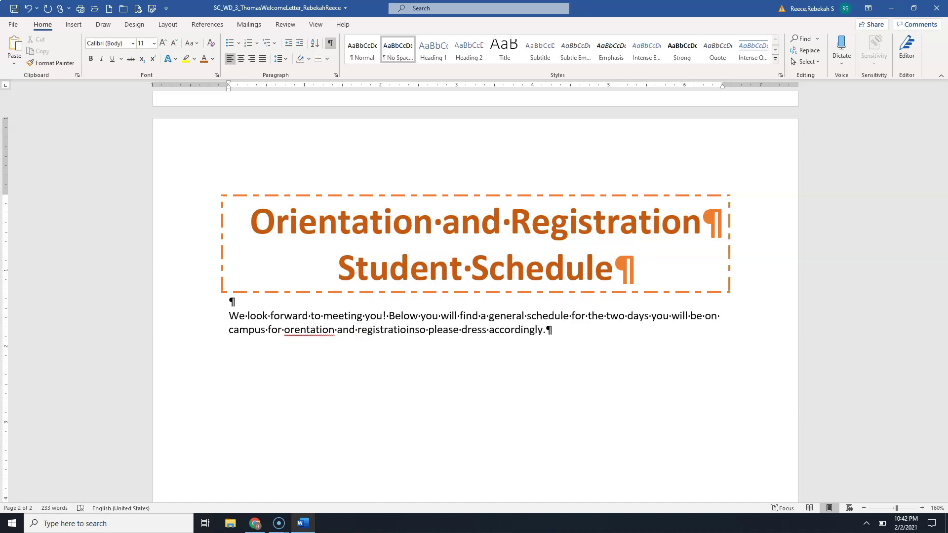
- Leave a blank line and start a new paragraph with "During orientation, we will walk around campus" ahead of "so please dress accordingly."
{"action": "key", "text": "Return"}
{"action": "key", "text": "Return"}
{"action": "type", "text": "Dure"}
{"action": "key", "text": "BackSpace"}
{"action": "type", "text": "ing "}
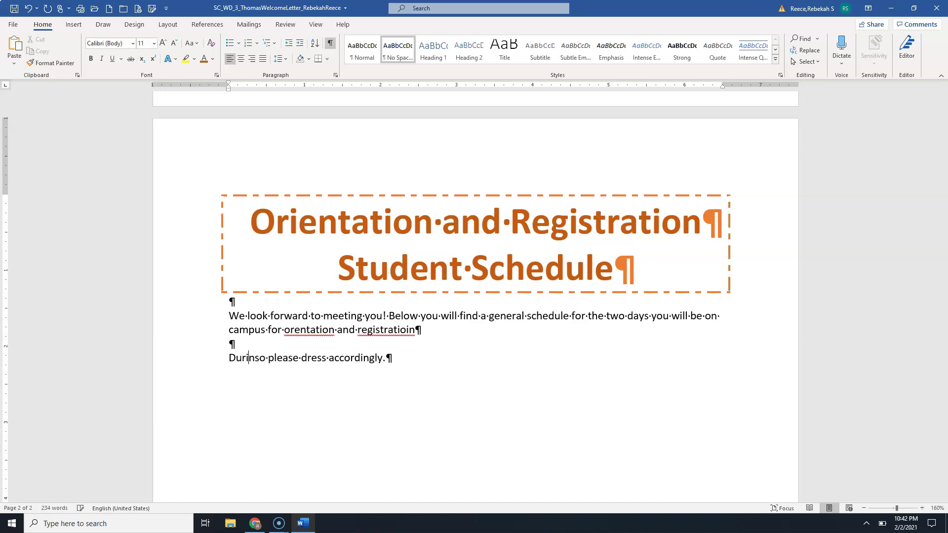
{"action": "type", "text": "orentation"}
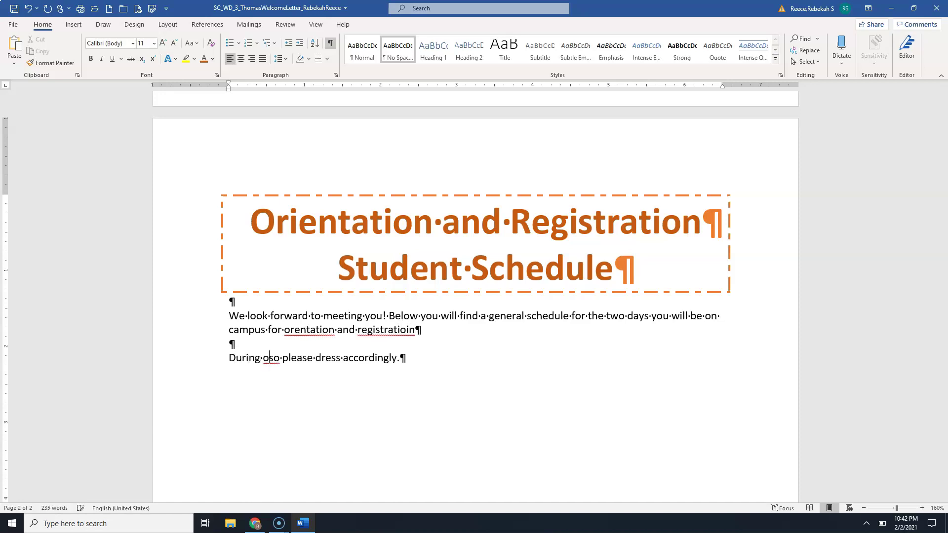
{"action": "type", "text": ", we "}
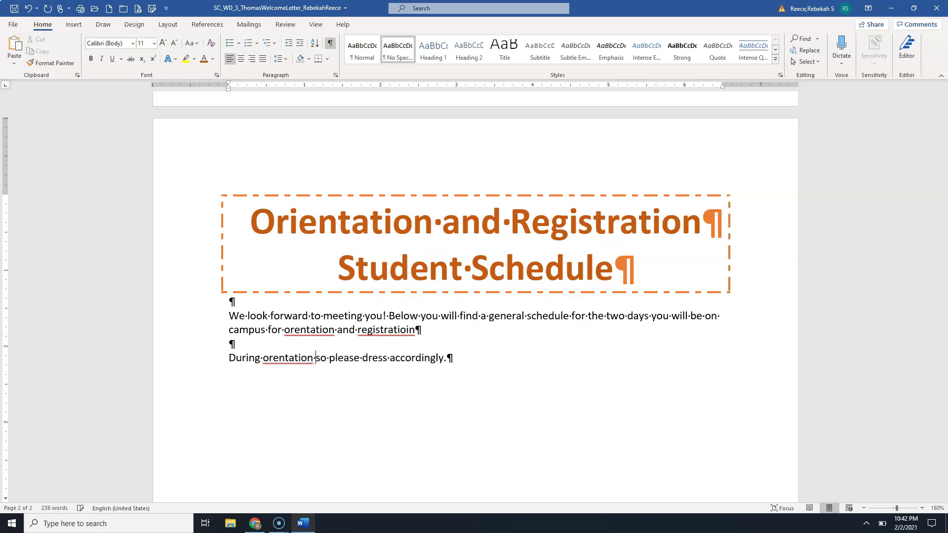
{"action": "type", "text": "will"}
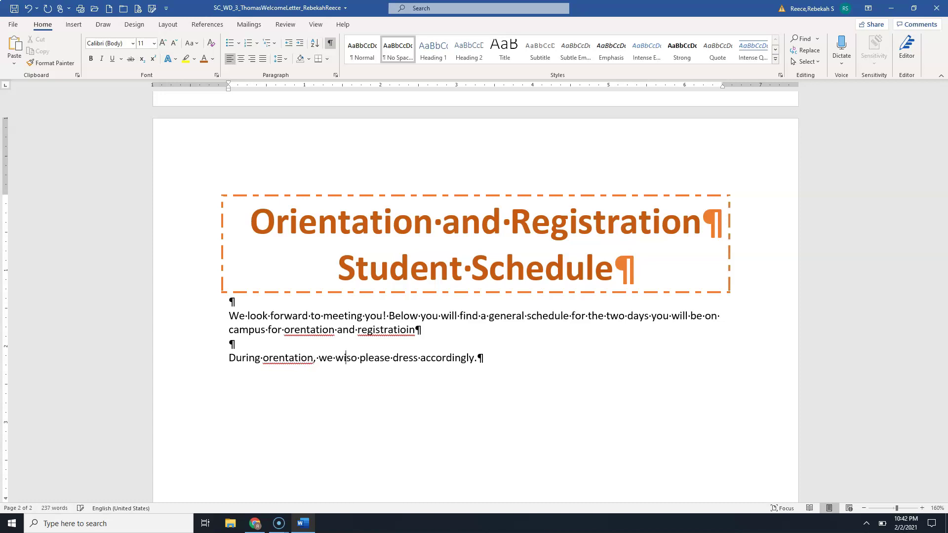
{"action": "type", "text": " walk around camput"}
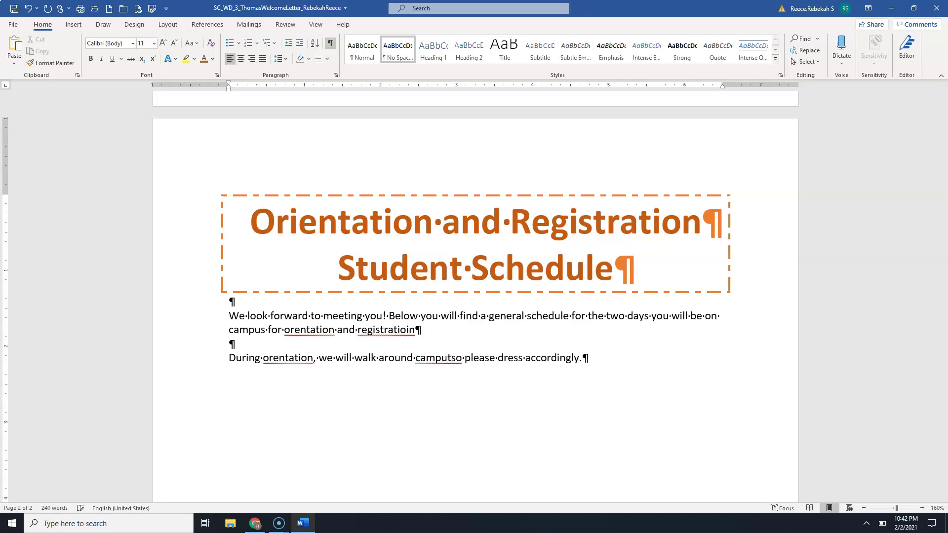
{"action": "key", "text": "BackSpace"}
{"action": "key", "text": "BackSpace"}
{"action": "type", "text": "s"}
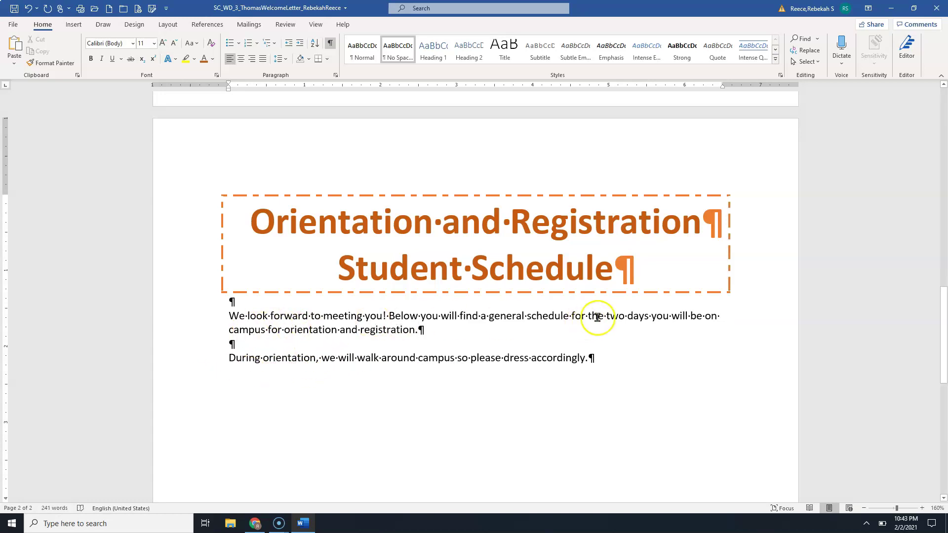
- Underline "two days" in the intro paragraph with a dot-dash line in Orange, Accent 2
{"action": "left_click_drag", "start_coordinate": [607, 316], "coordinate": [643, 316]}
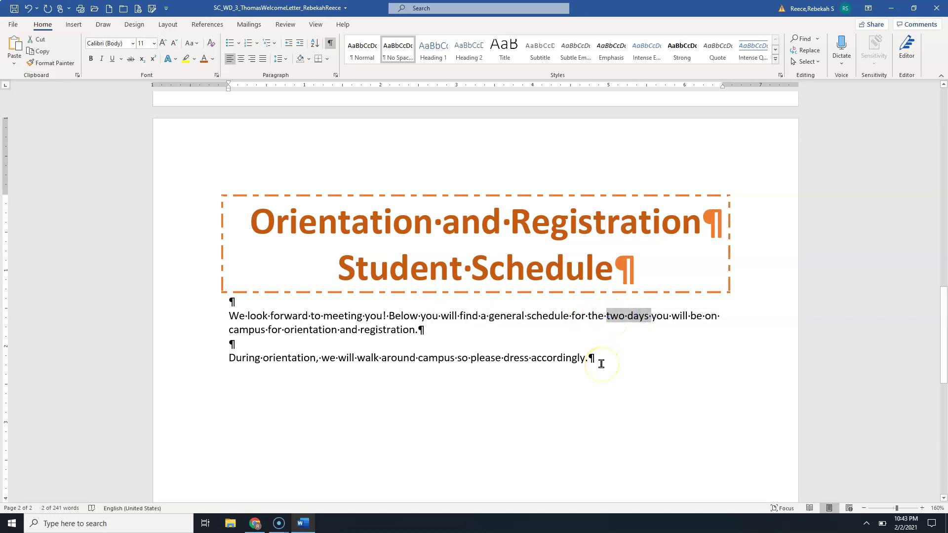
{"action": "key", "text": "shift+Left"}
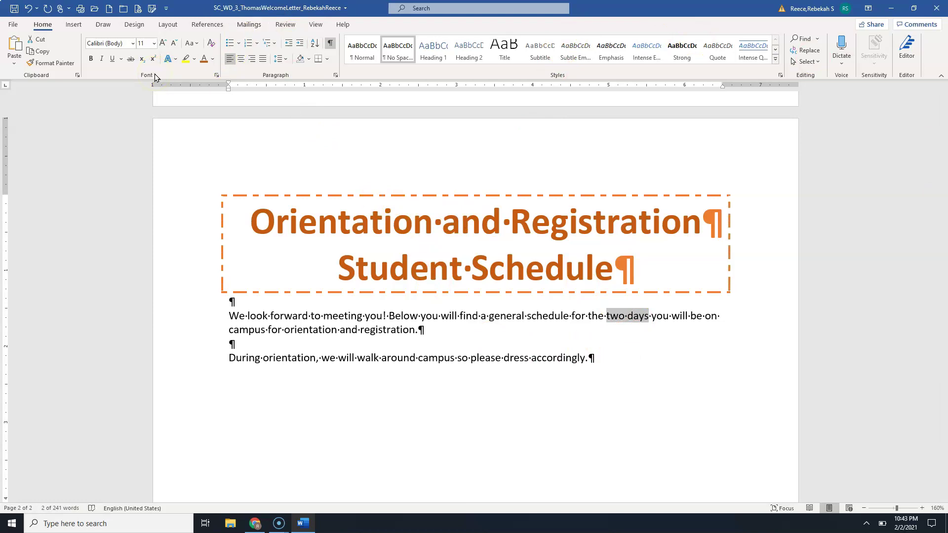
{"action": "left_click", "coordinate": [122, 59]}
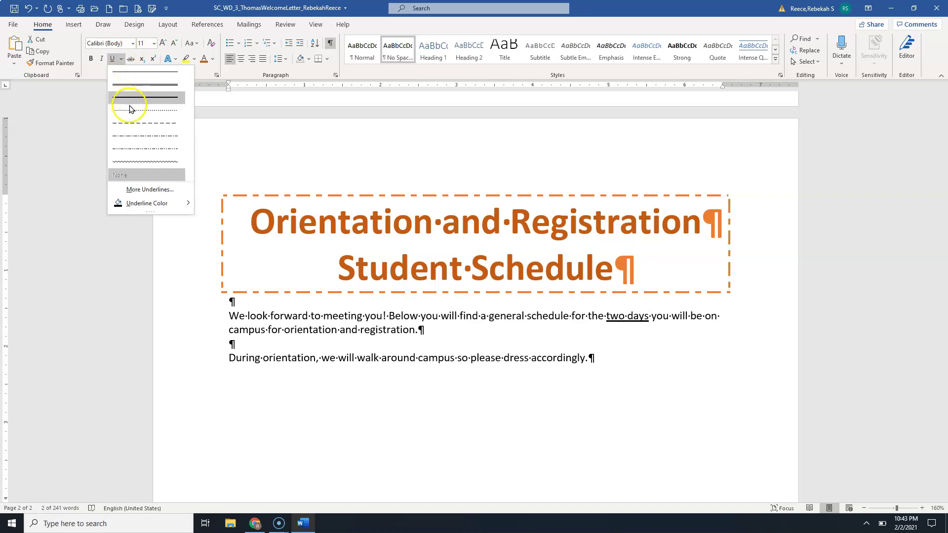
{"action": "left_click", "coordinate": [132, 135]}
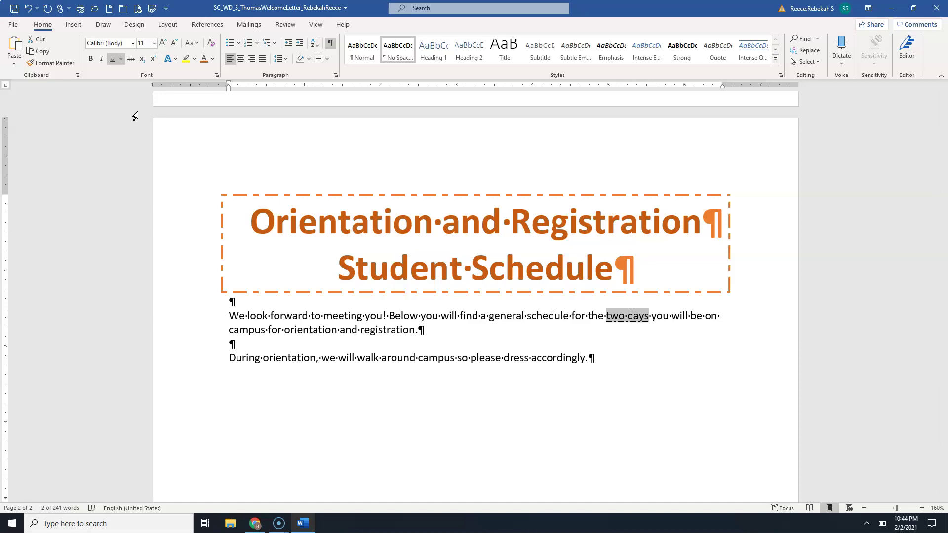
{"action": "left_click", "coordinate": [121, 58]}
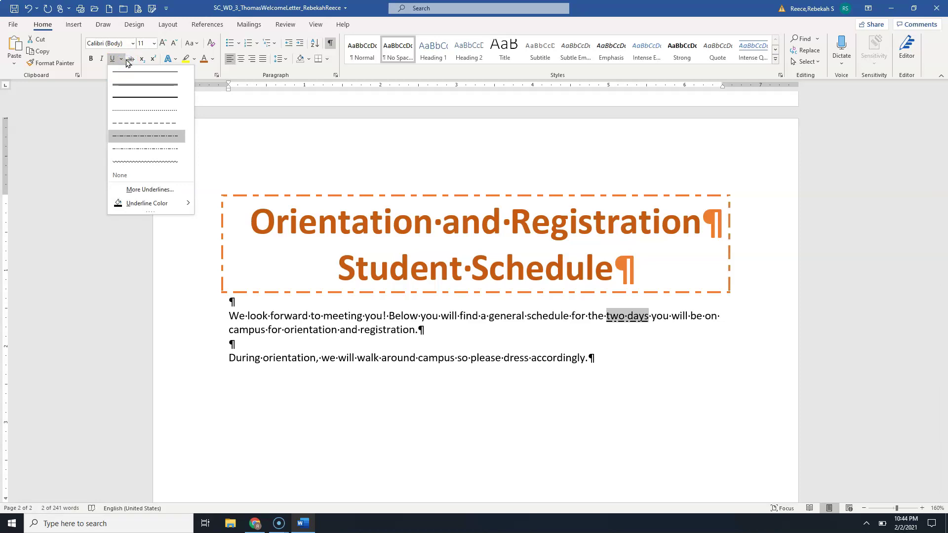
{"action": "left_click", "coordinate": [150, 204]}
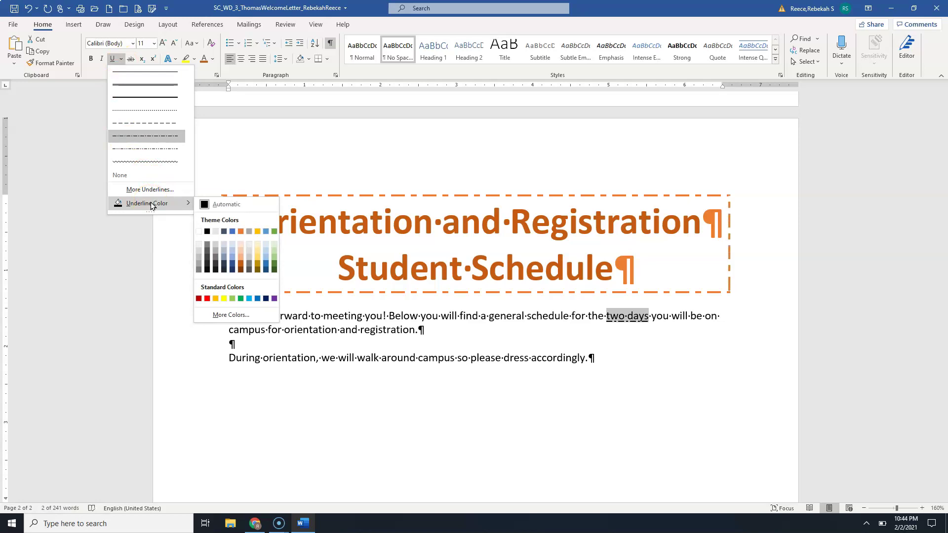
{"action": "left_click", "coordinate": [240, 231]}
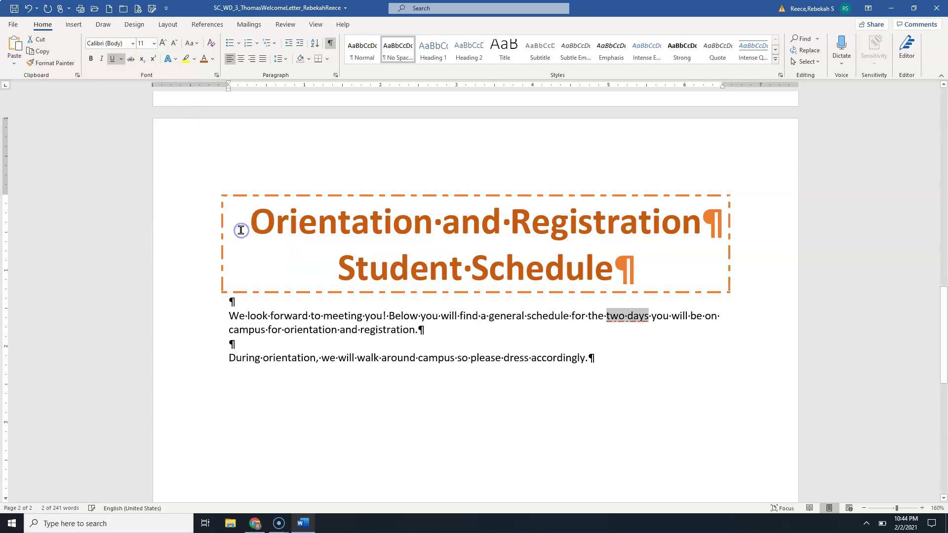
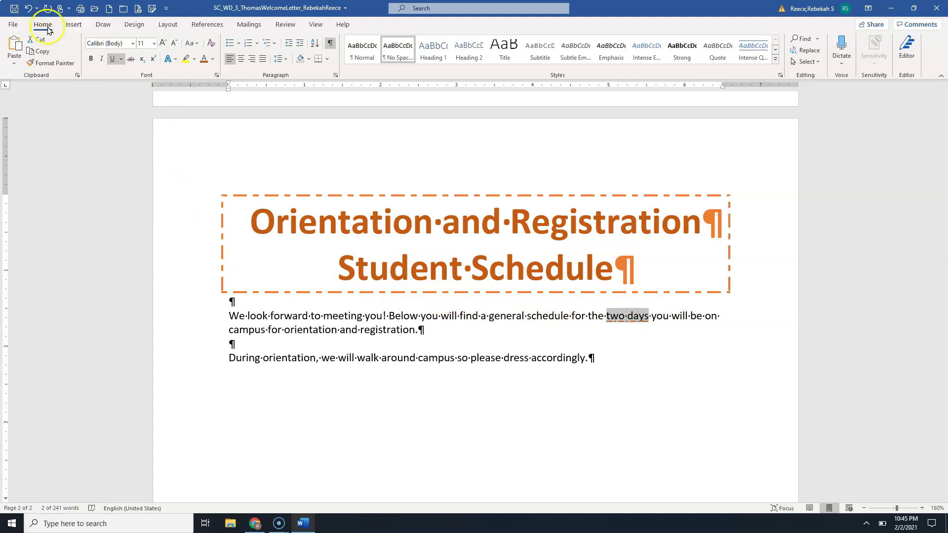
- Copy the formatting of "two days" onto "dress accordingly" in the second paragraph with Format Painter
{"action": "left_click", "coordinate": [36, 63]}
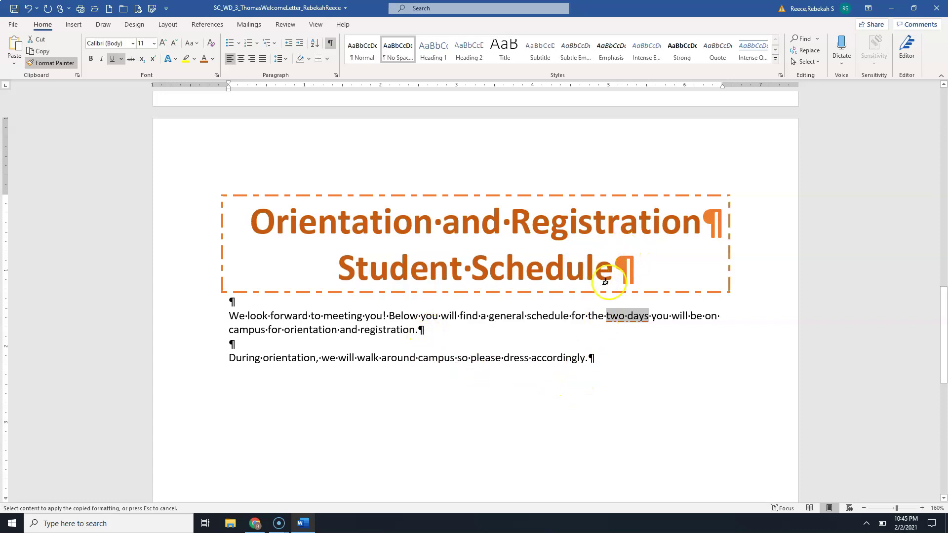
{"action": "left_click_drag", "start_coordinate": [503, 357], "coordinate": [584, 357]}
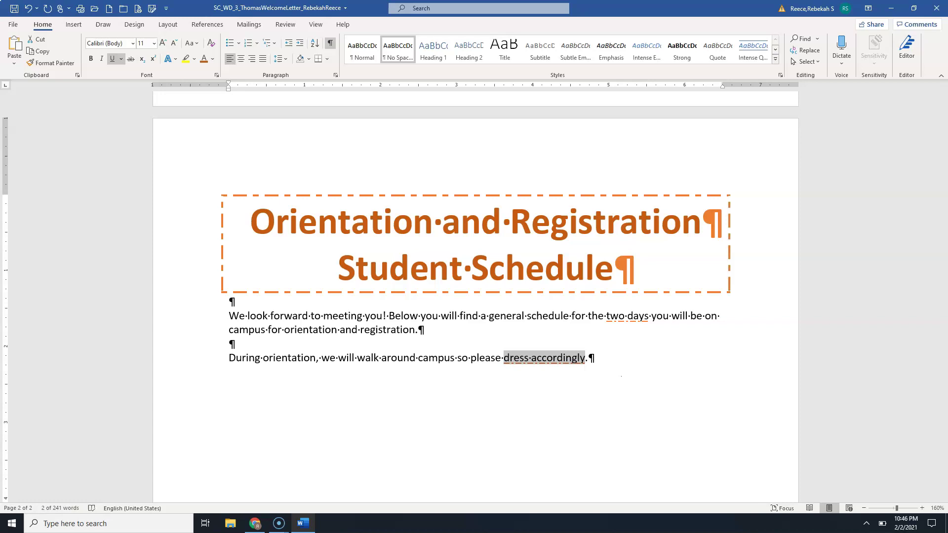
{"action": "key", "text": "Right"}
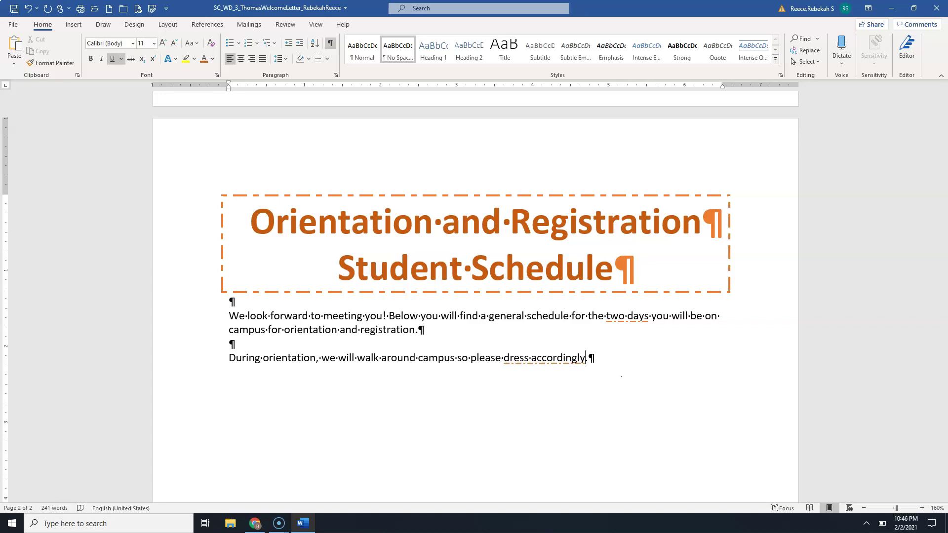
{"action": "key", "text": "Return"}
{"action": "key", "text": "Return"}
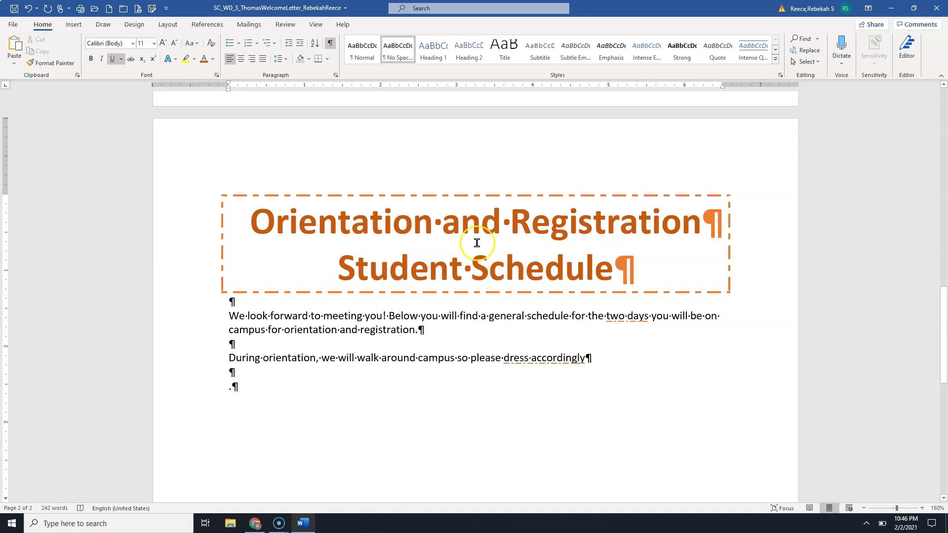
{"action": "left_click", "coordinate": [15, 9]}
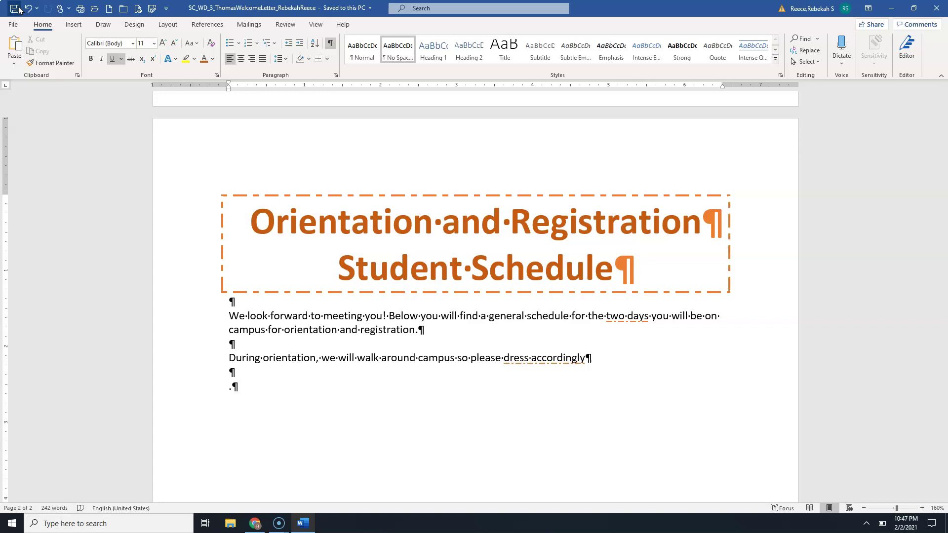
{"action": "key", "text": "ctrl+z"}
{"action": "key", "text": "ctrl+z"}
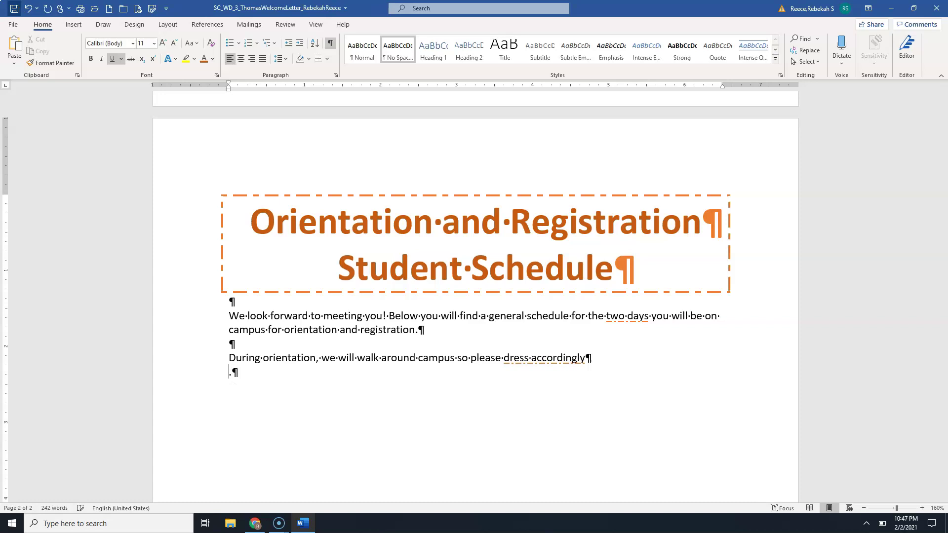
- Add two empty paragraphs after the sentence ending in "dress accordingly."
{"action": "key", "text": "Return"}
{"action": "key", "text": "Return"}
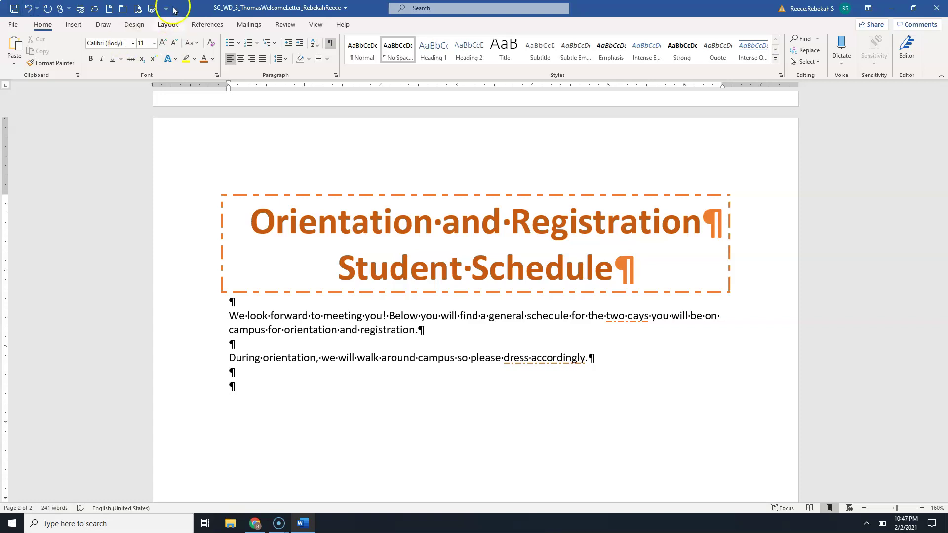
{"action": "left_click", "coordinate": [243, 387]}
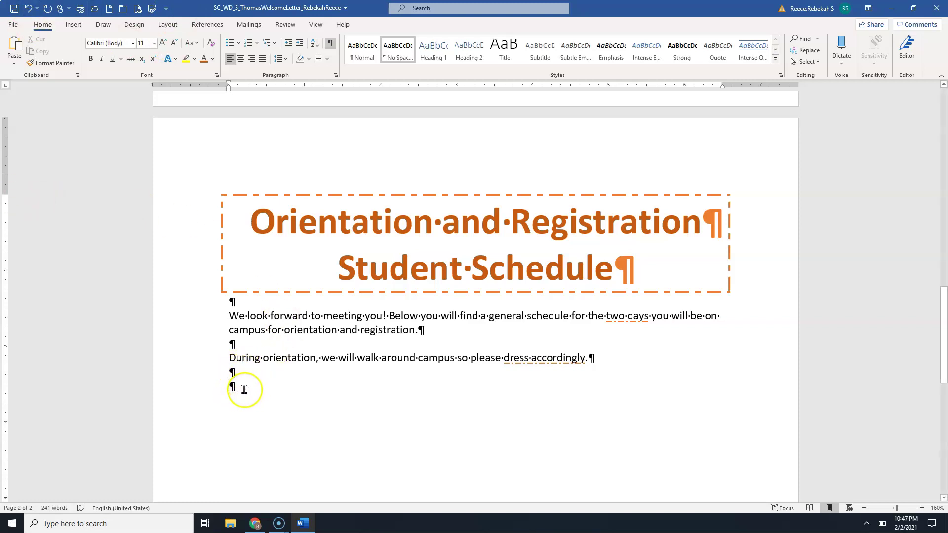
{"action": "left_click", "coordinate": [557, 359]}
{"action": "right_click", "coordinate": [558, 361]}
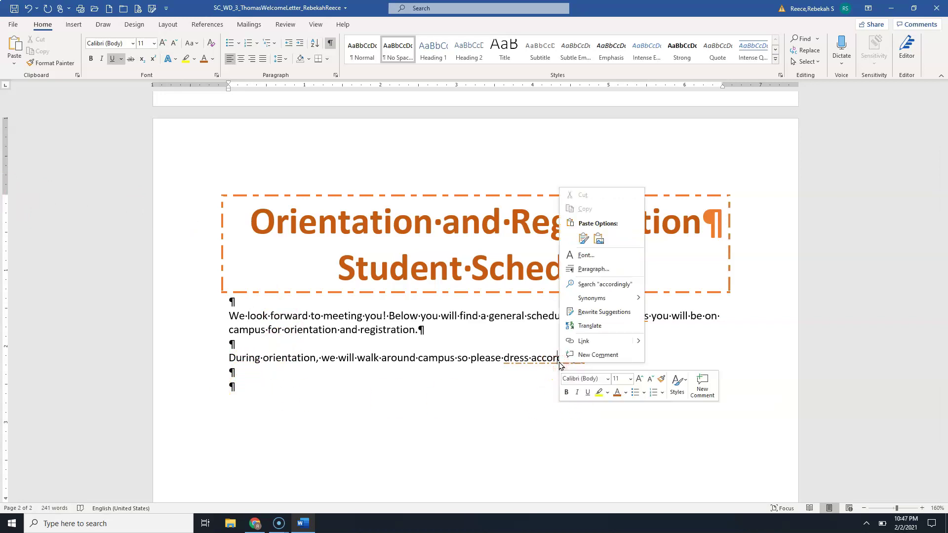
{"action": "left_click", "coordinate": [557, 361]}
{"action": "left_click", "coordinate": [519, 359]}
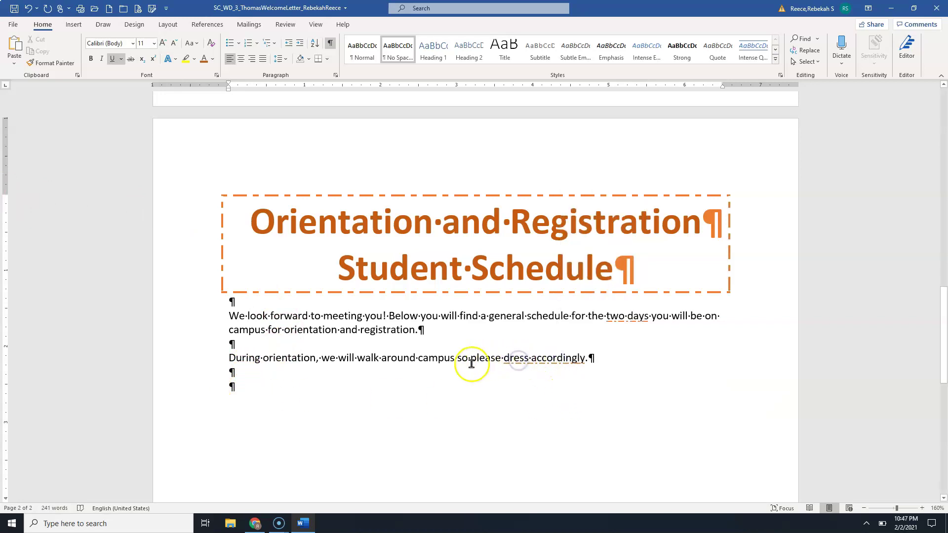
- Insert a Grouped List SmartArt graphic in the last empty paragraph below the "dress accordingly" sentence
{"action": "left_click", "coordinate": [302, 381]}
{"action": "left_click", "coordinate": [280, 388]}
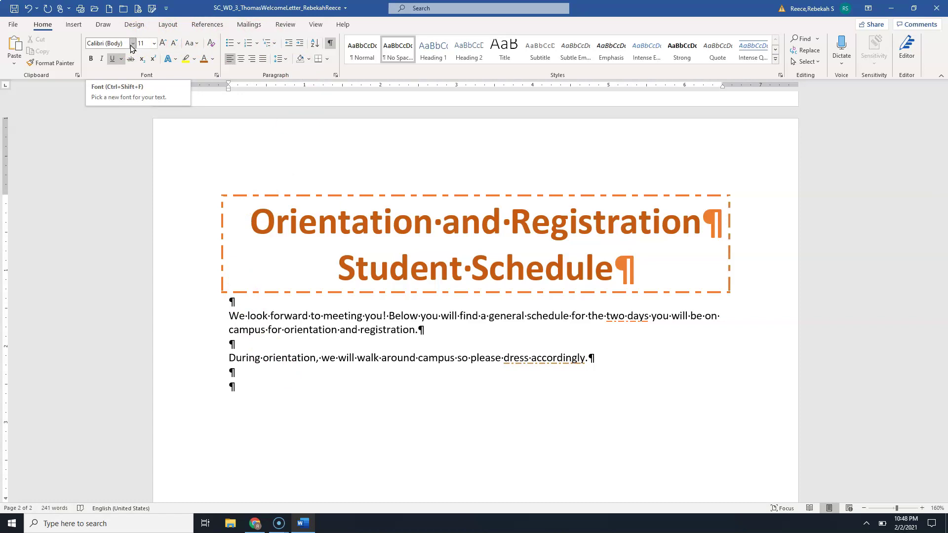
{"action": "left_click", "coordinate": [73, 24]}
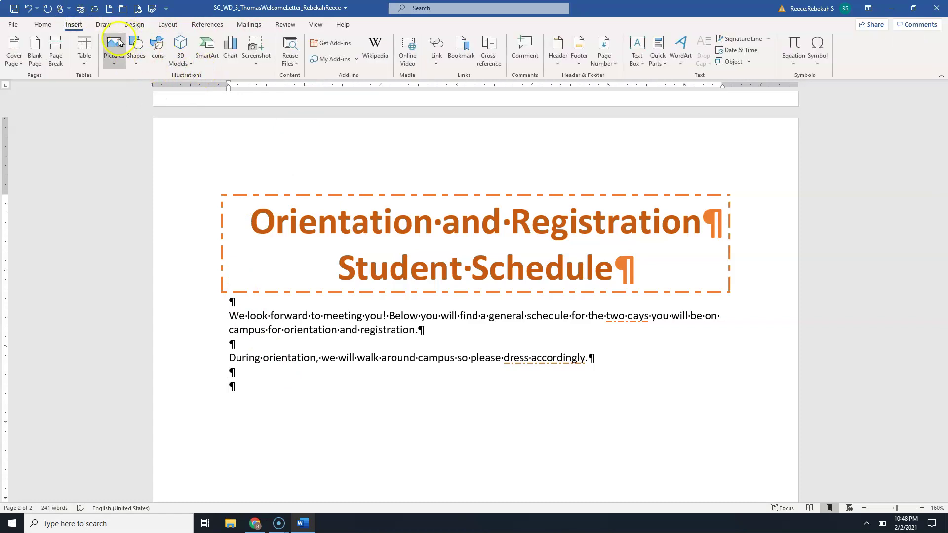
{"action": "left_click", "coordinate": [205, 48]}
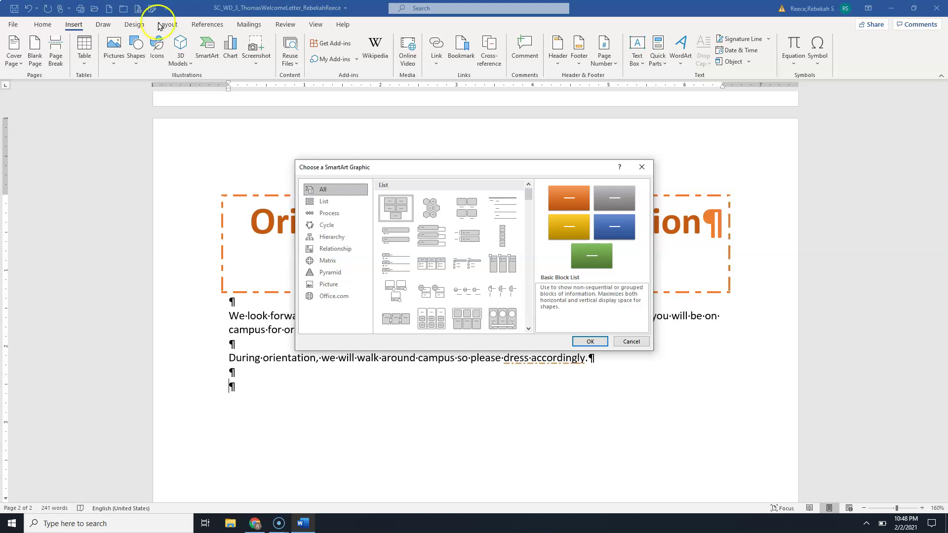
{"action": "left_click", "coordinate": [324, 203]}
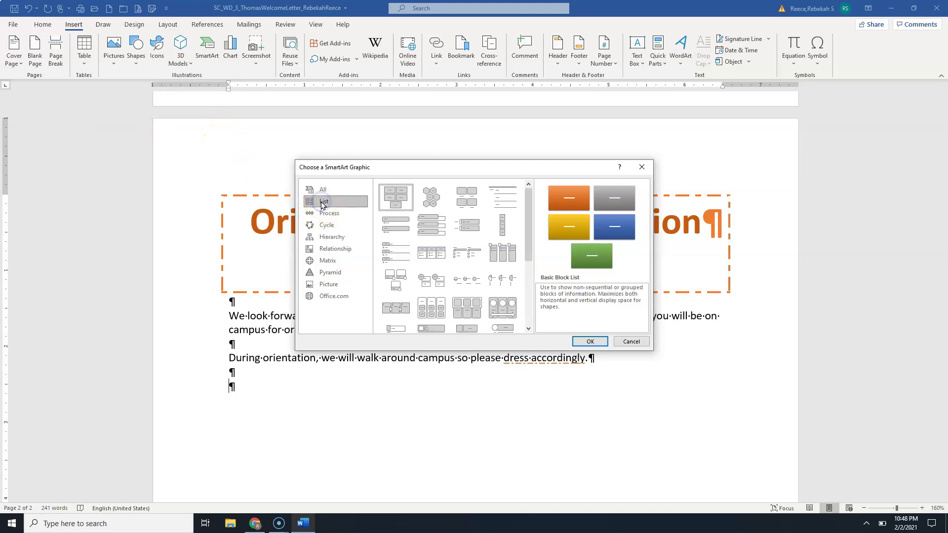
{"action": "mouse_move", "coordinate": [527, 236]}
{"action": "left_mouse_down"}
{"action": "mouse_move", "coordinate": [528, 309]}
{"action": "mouse_move", "coordinate": [531, 219]}
{"action": "left_mouse_up"}
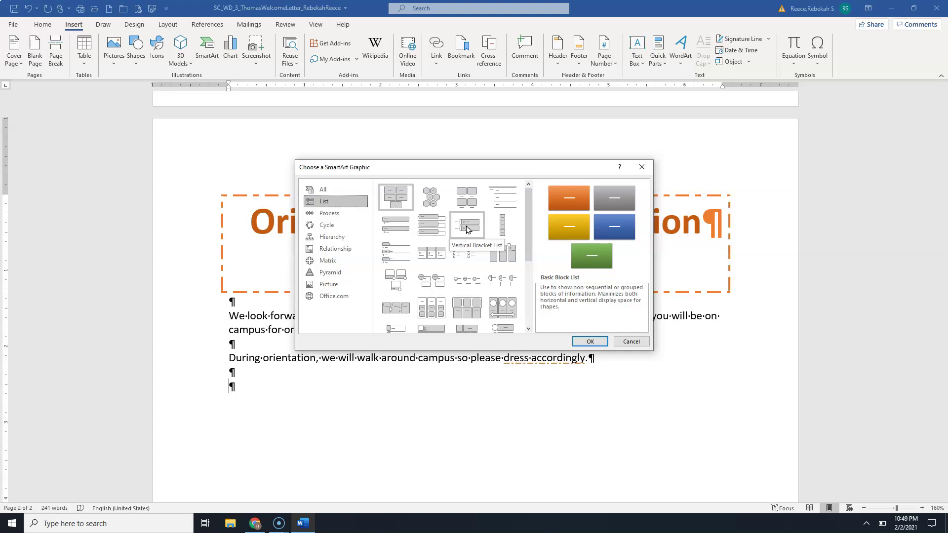
{"action": "left_click", "coordinate": [420, 307]}
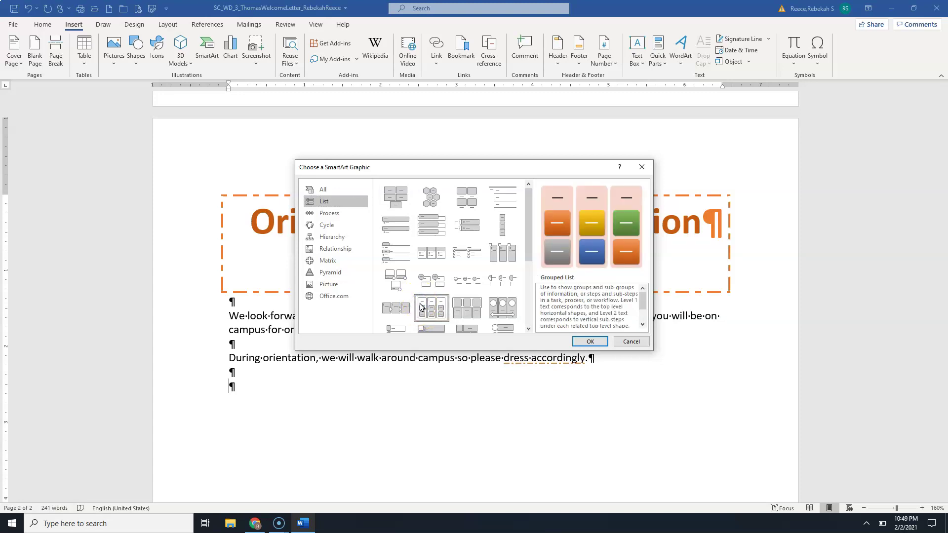
{"action": "left_click", "coordinate": [575, 343]}
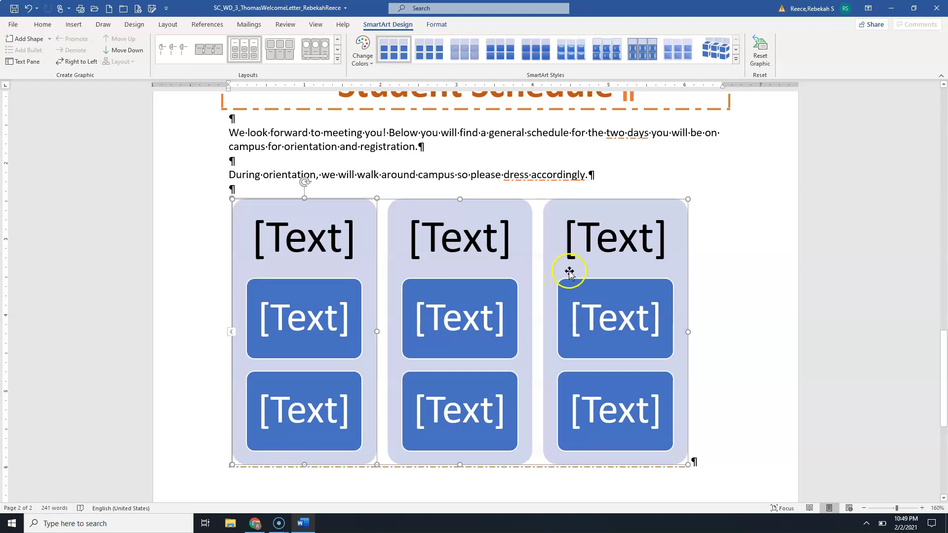
- Delete the third group of the SmartArt graphic, including both of its sub-shapes, leaving two groups
{"action": "left_click", "coordinate": [596, 284]}
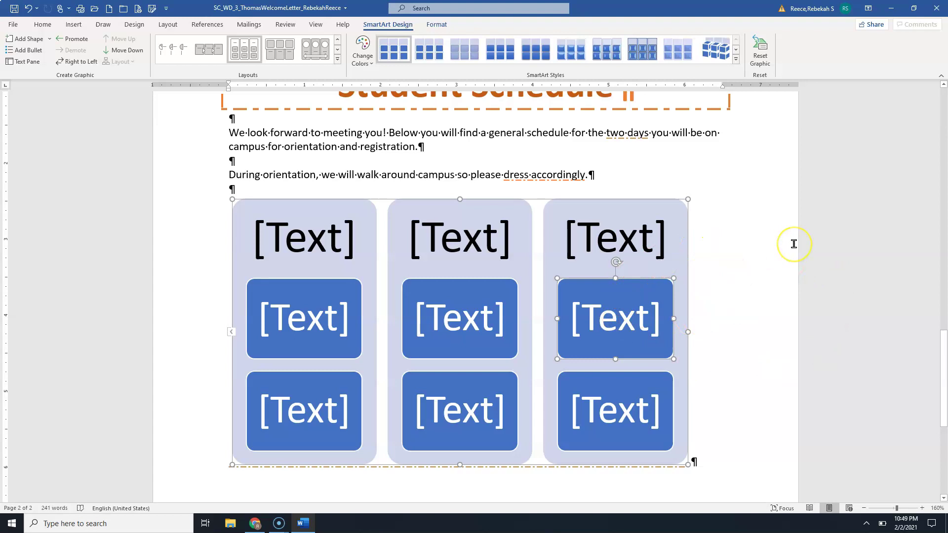
{"action": "key", "text": "Delete"}
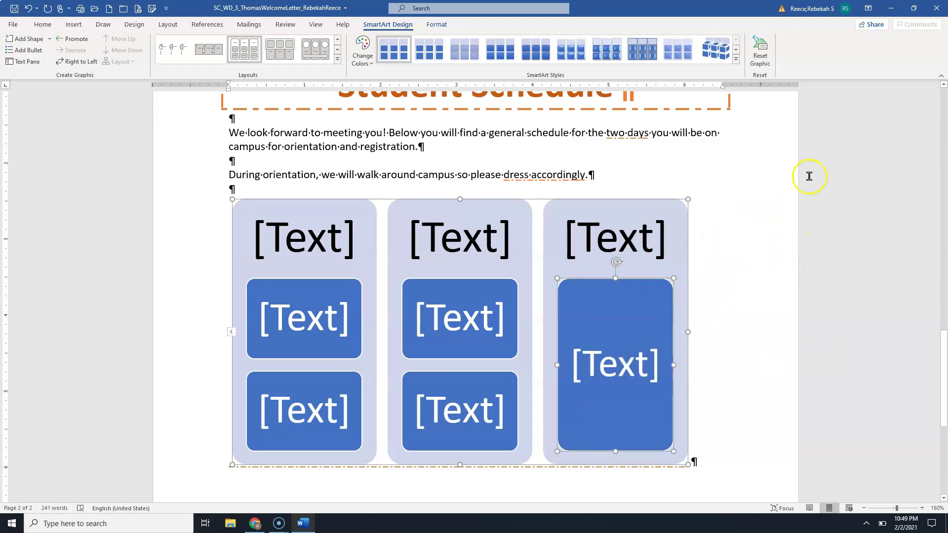
{"action": "left_click", "coordinate": [668, 203]}
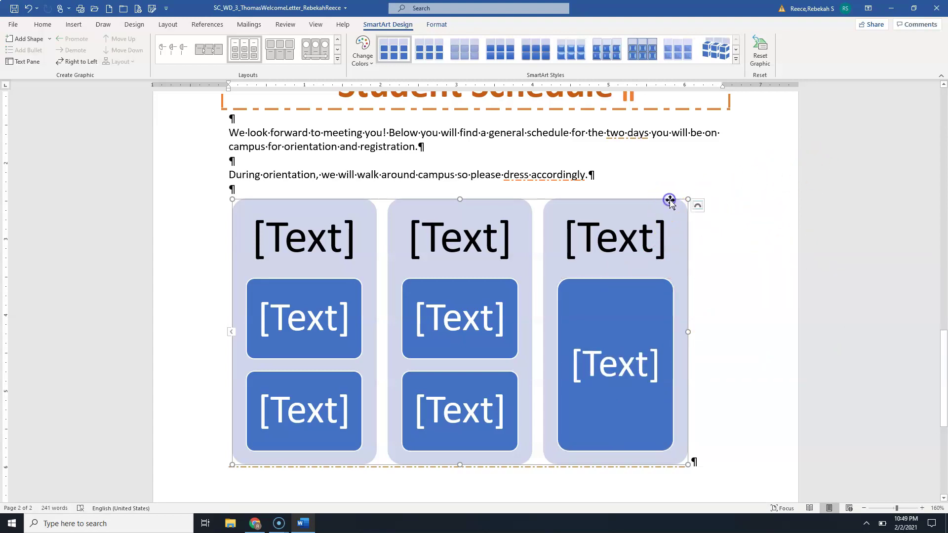
{"action": "left_click", "coordinate": [642, 276]}
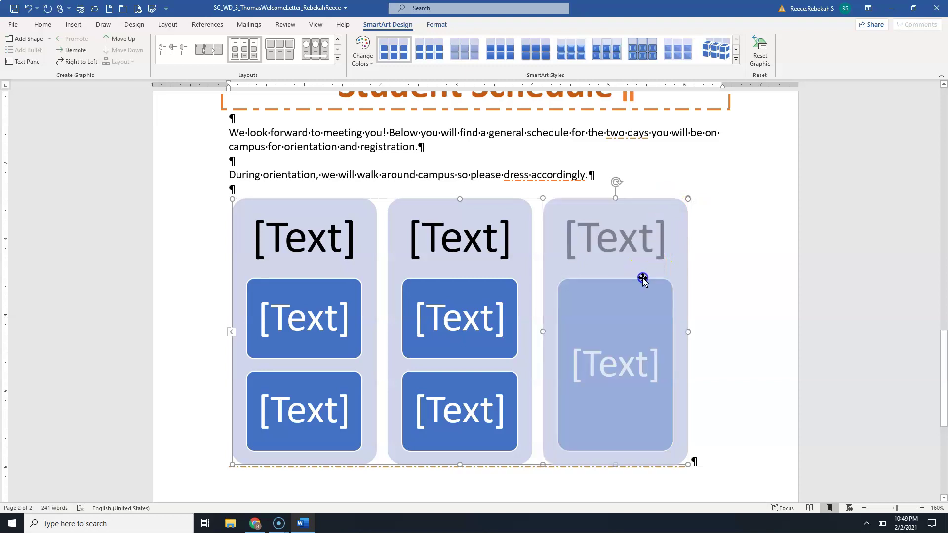
{"action": "left_click", "coordinate": [642, 278]}
{"action": "key", "text": "Delete"}
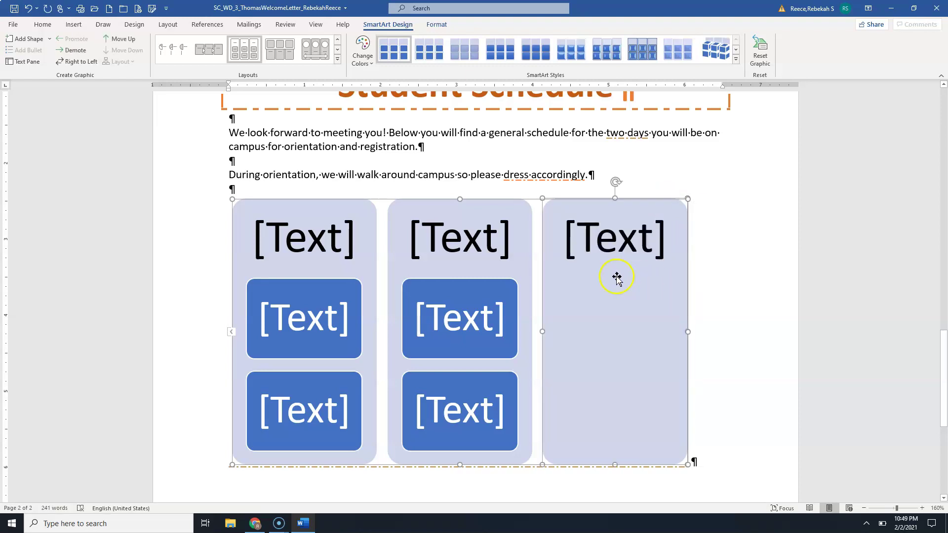
{"action": "left_click", "coordinate": [540, 272]}
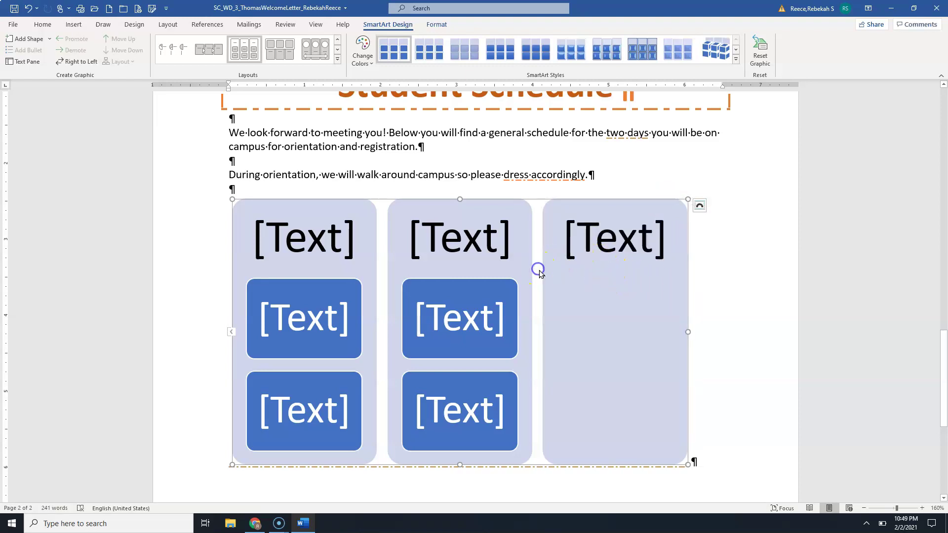
{"action": "left_click", "coordinate": [543, 273]}
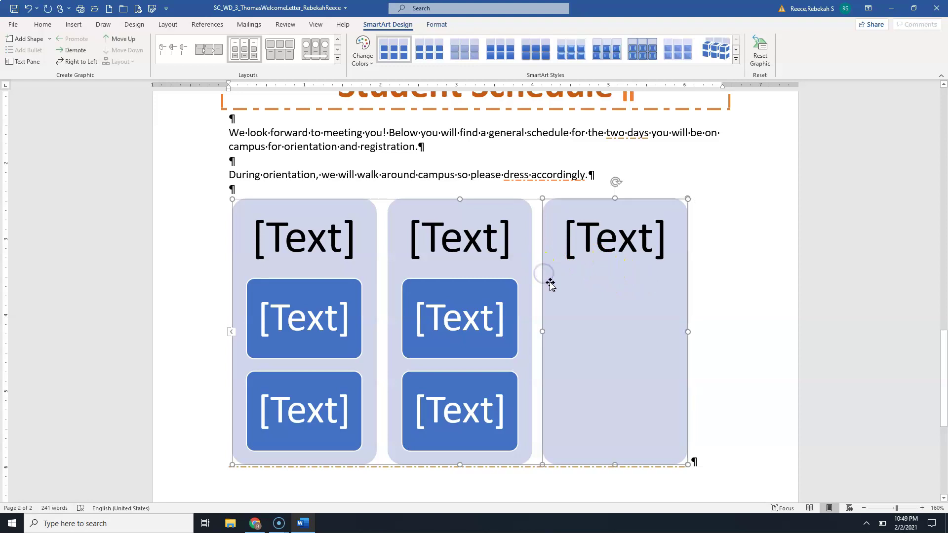
{"action": "key", "text": "Delete"}
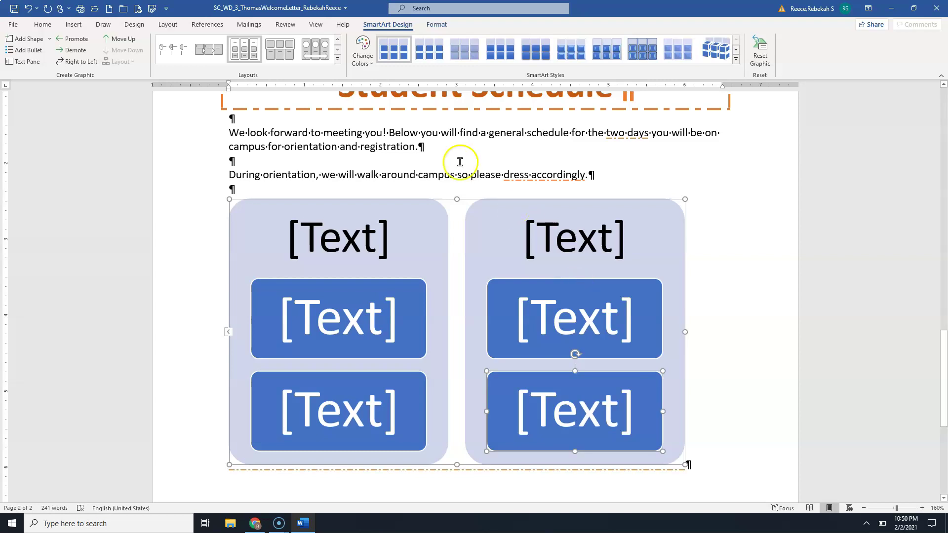
- Enter "Day 1" as the heading of the first SmartArt group
{"action": "left_click", "coordinate": [344, 242]}
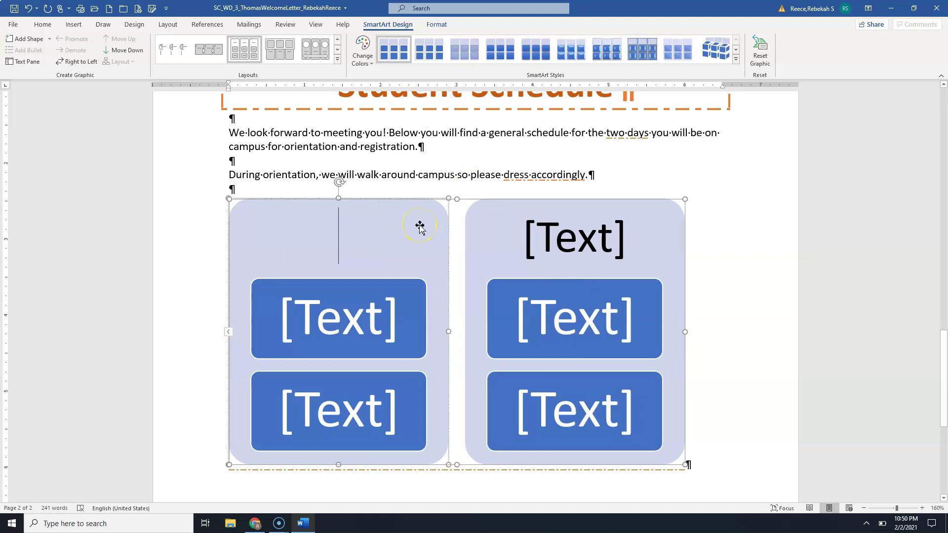
{"action": "type", "text": "Day"}
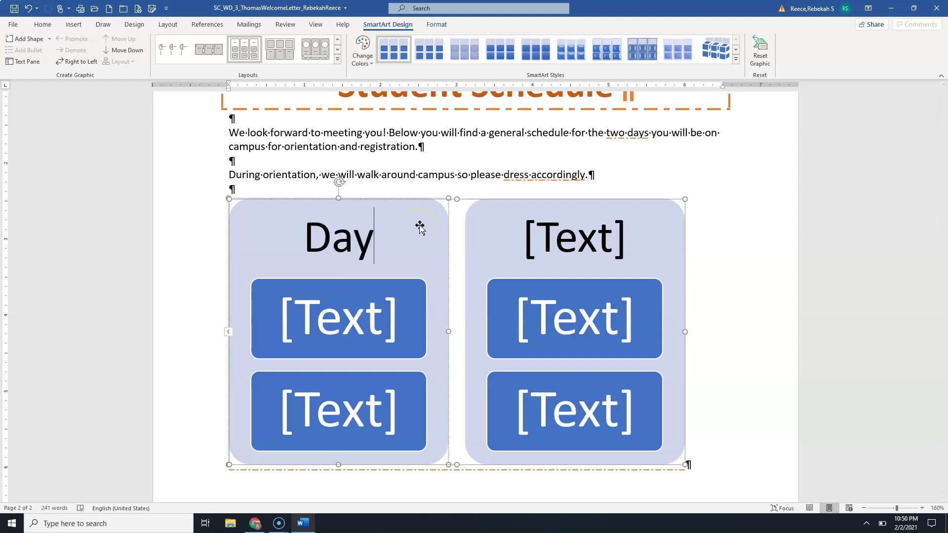
{"action": "type", "text": " 1"}
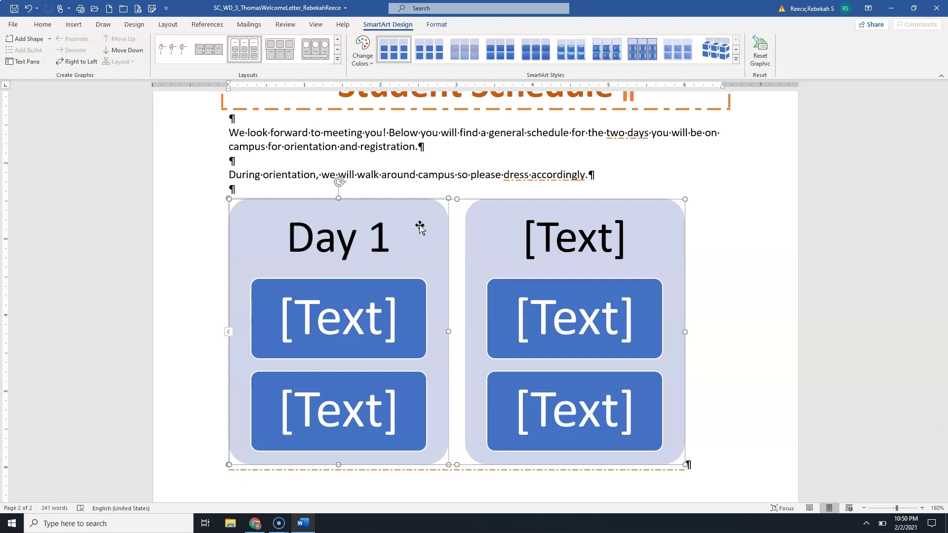
- Fill the first box under Day 1 with "Check-in (9:00- 10:00)"
{"action": "scroll", "coordinate": [437, 220], "scroll_direction": "down", "scroll_amount": 1}
{"action": "scroll", "coordinate": [437, 220], "scroll_direction": "down", "scroll_amount": 3}
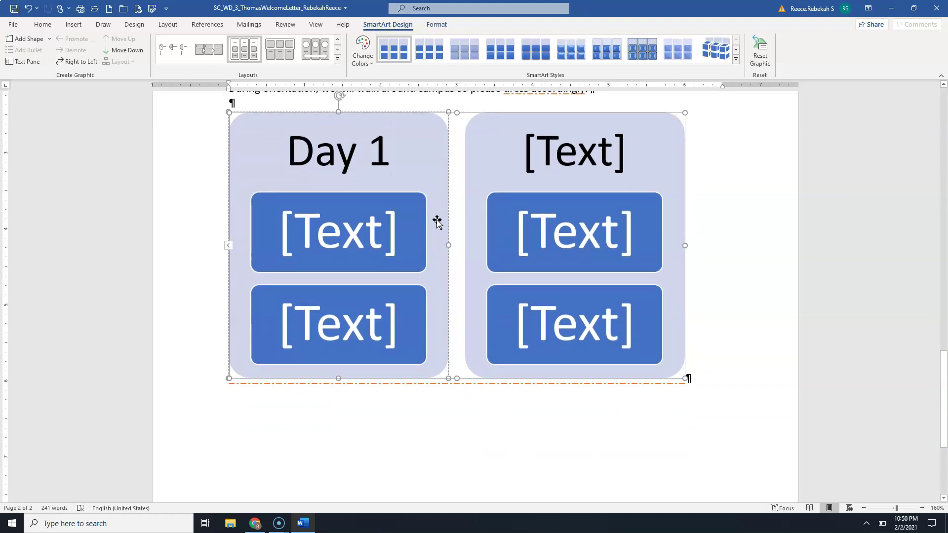
{"action": "left_click", "coordinate": [328, 243]}
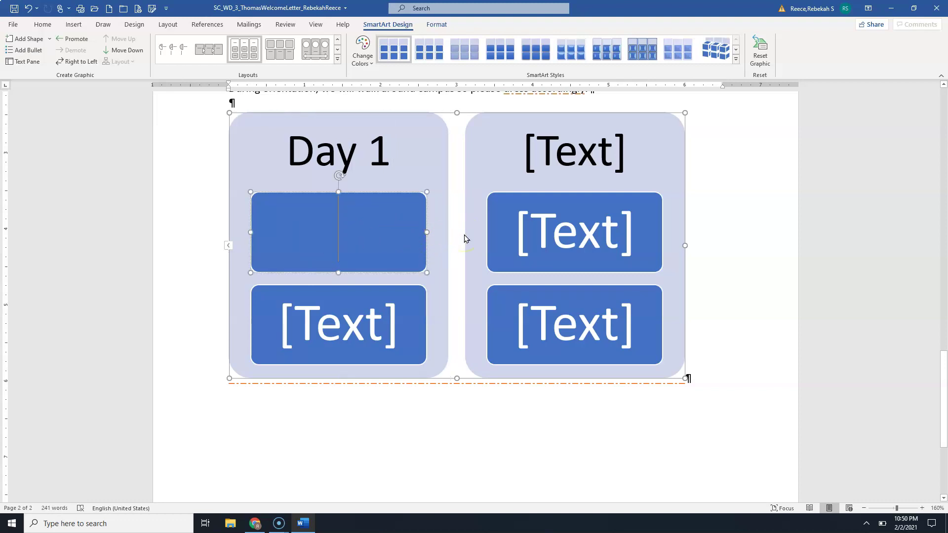
{"action": "type", "text": "Ch"}
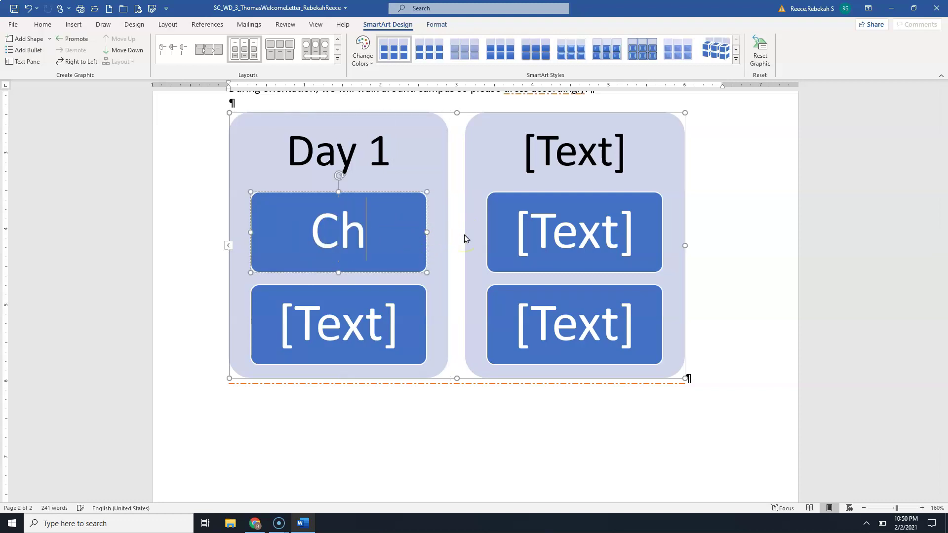
{"action": "type", "text": "eck-"}
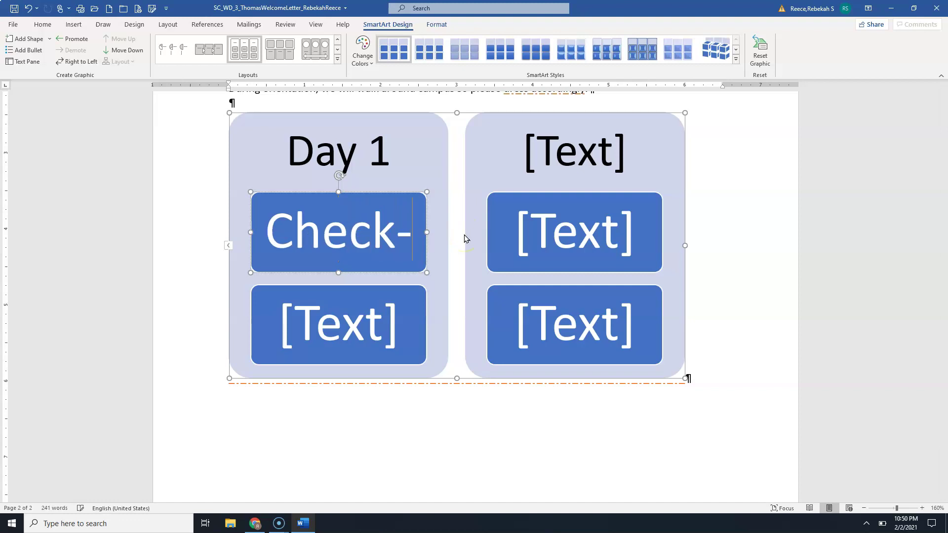
{"action": "type", "text": "in"}
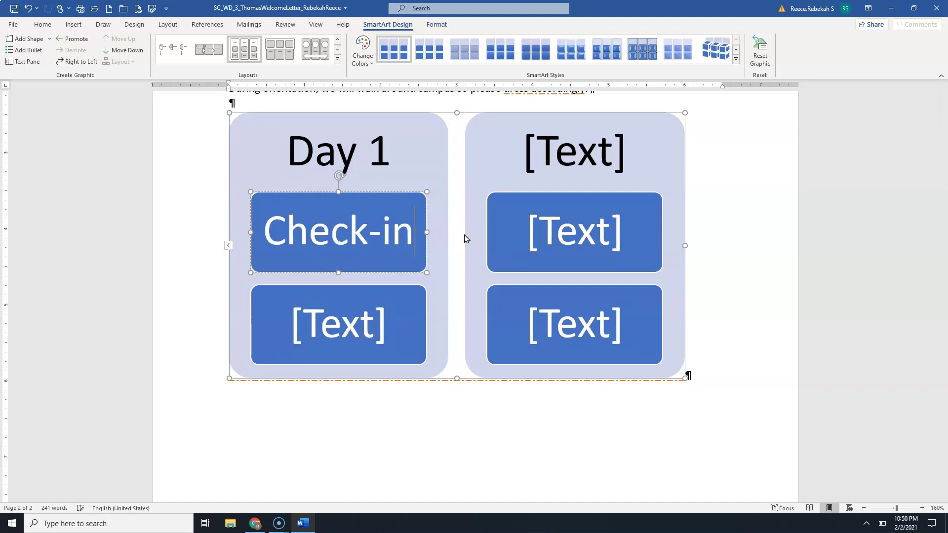
{"action": "type", "text": " (9"}
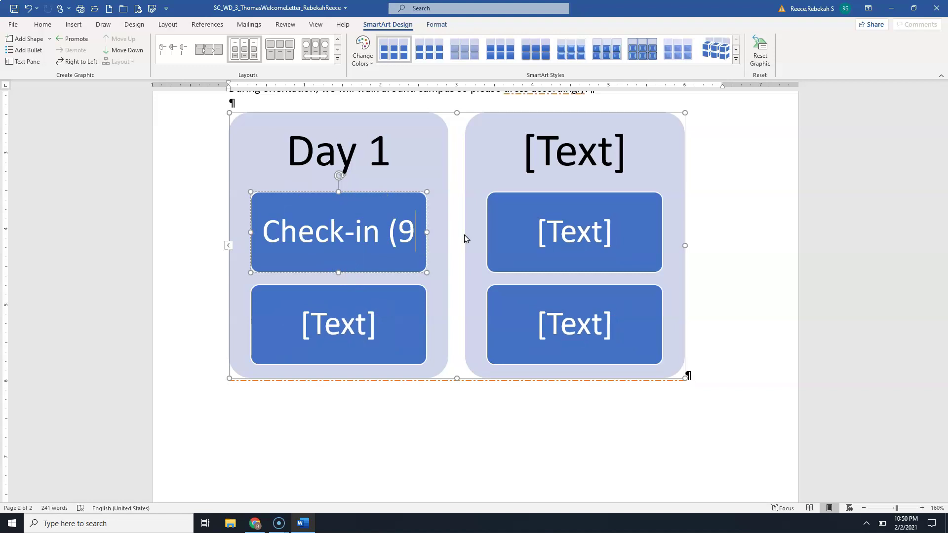
{"action": "type", "text": ":00"}
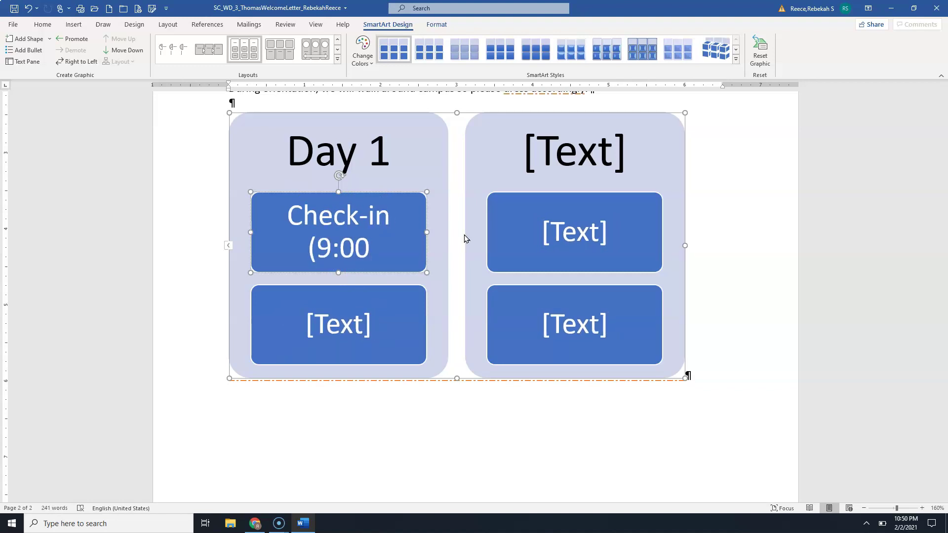
{"action": "type", "text": "- 10"}
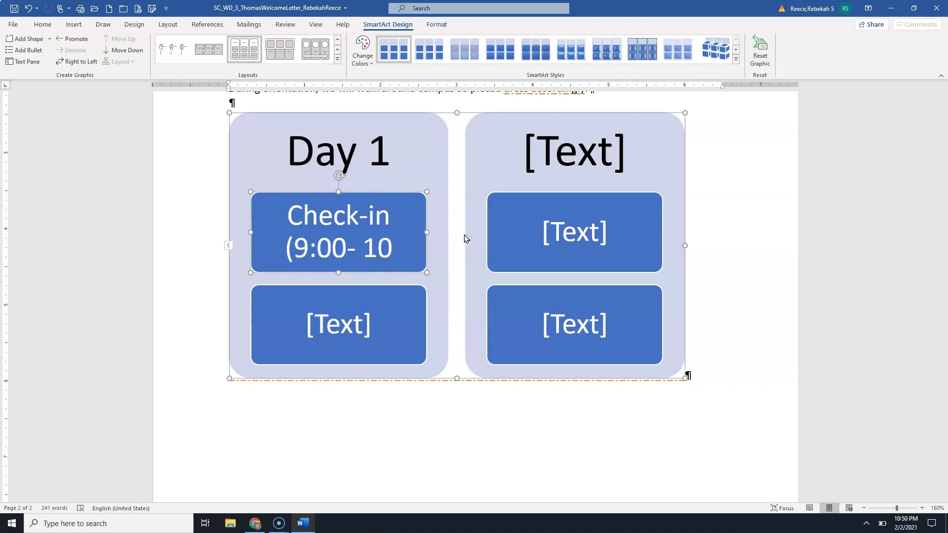
{"action": "type", "text": ":00"}
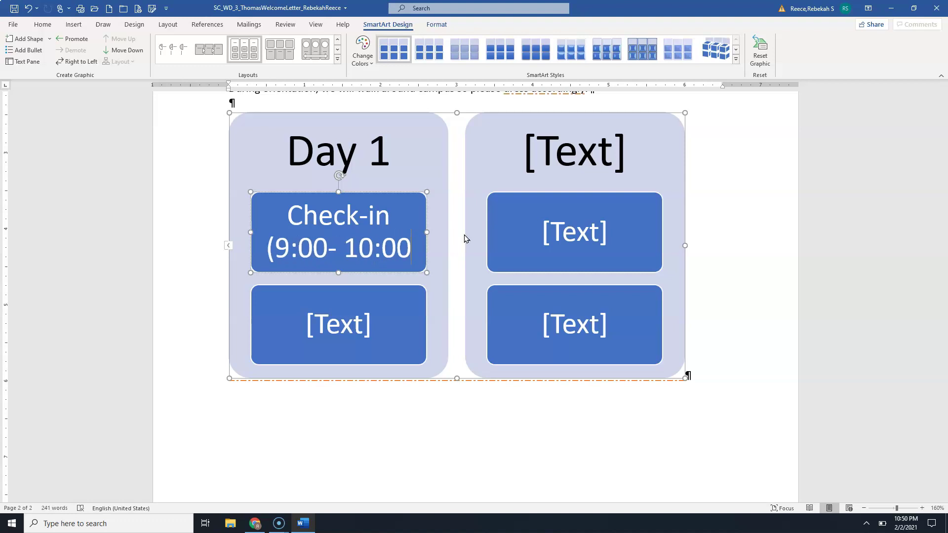
{"action": "type", "text": ")"}
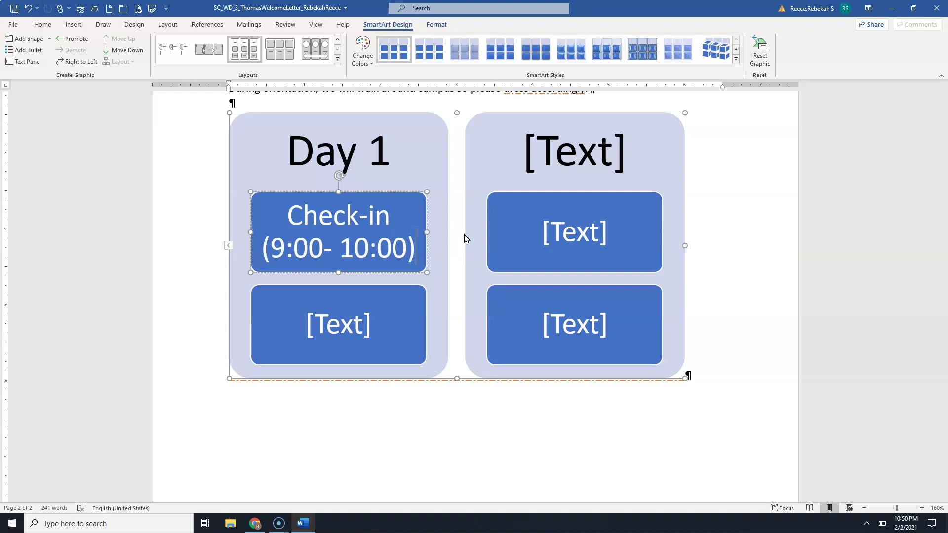
- Fill the second box under Day 1 with "Welcome and general info session" and "(10:15-11:45)" on a separate line
{"action": "left_click", "coordinate": [337, 323]}
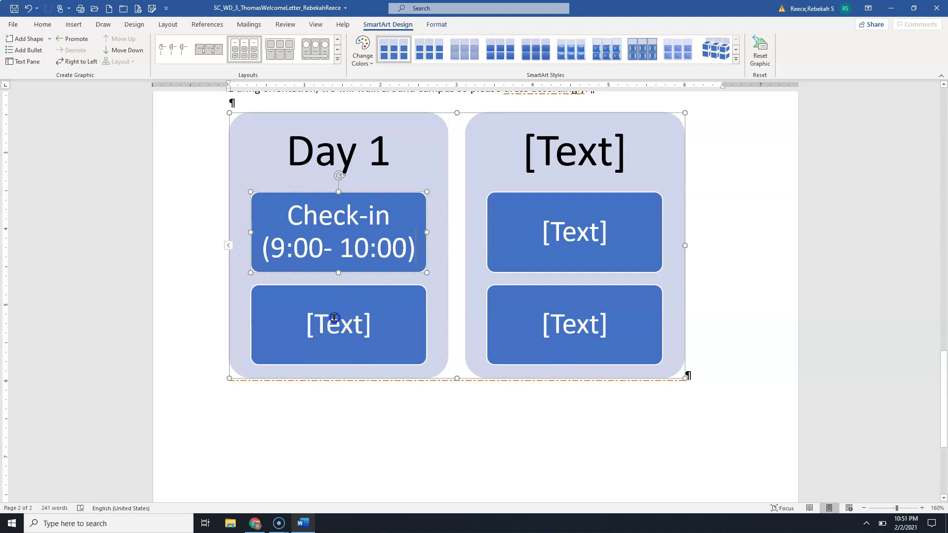
{"action": "type", "text": "Welco"}
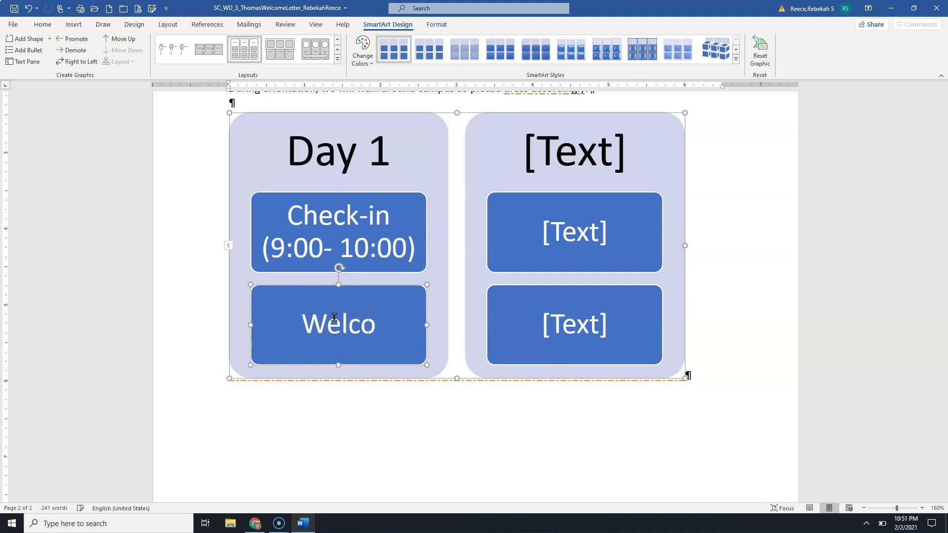
{"action": "type", "text": "me and"}
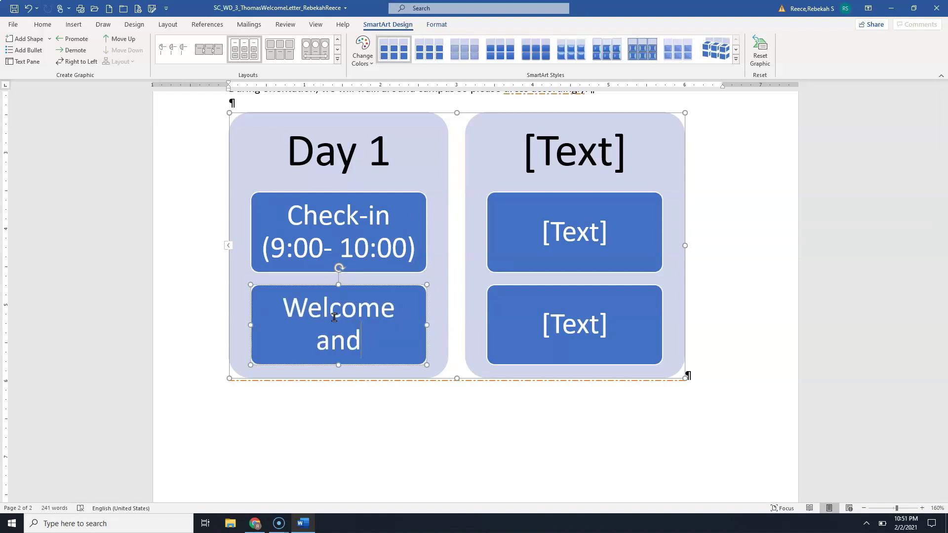
{"action": "type", "text": " gene"}
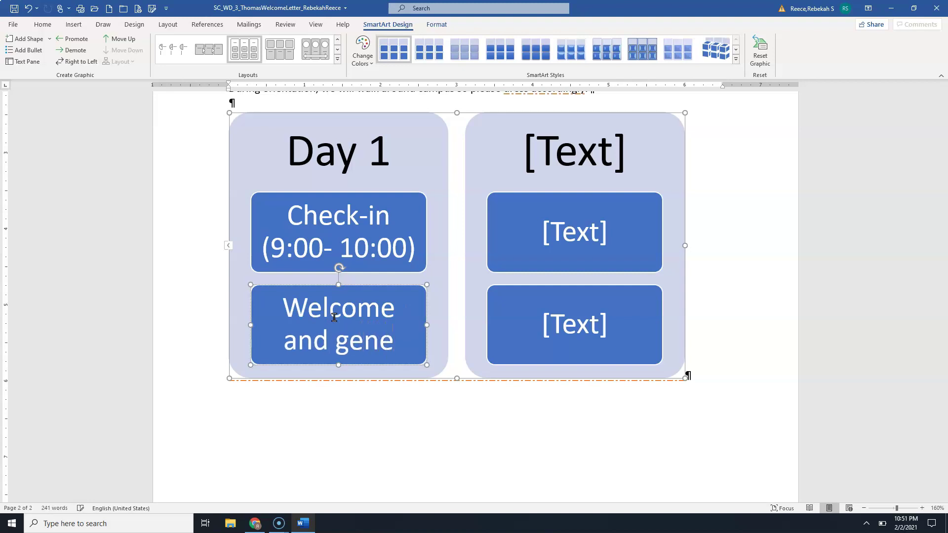
{"action": "type", "text": "ral info "}
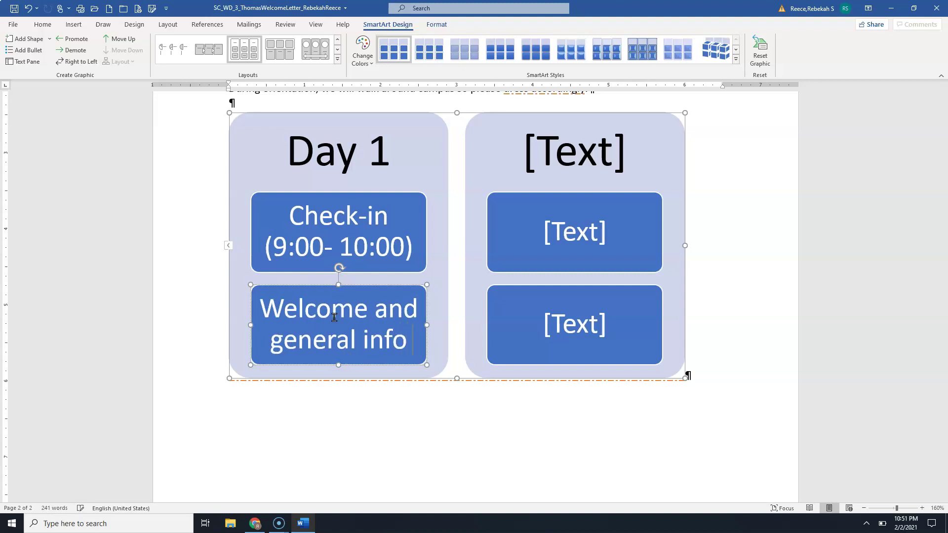
{"action": "type", "text": "session "}
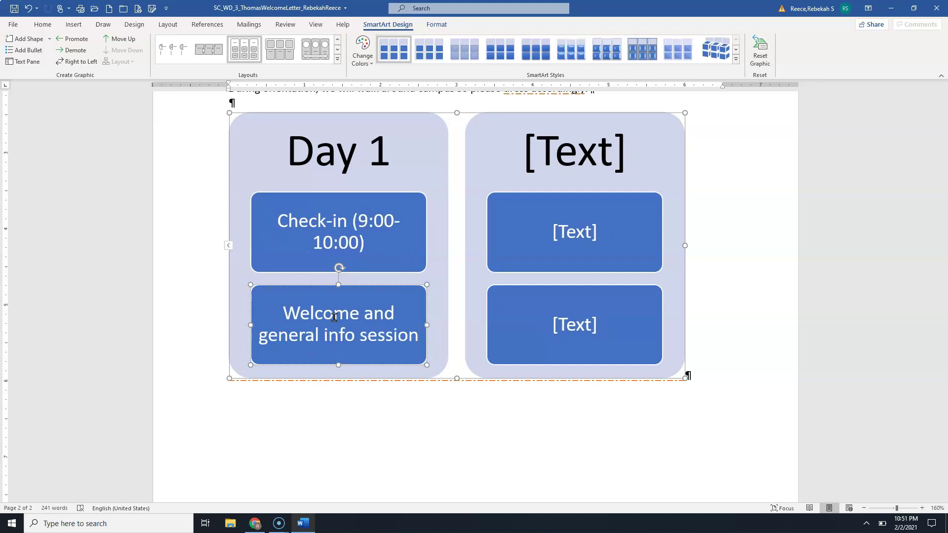
{"action": "type", "text": "(10:15"}
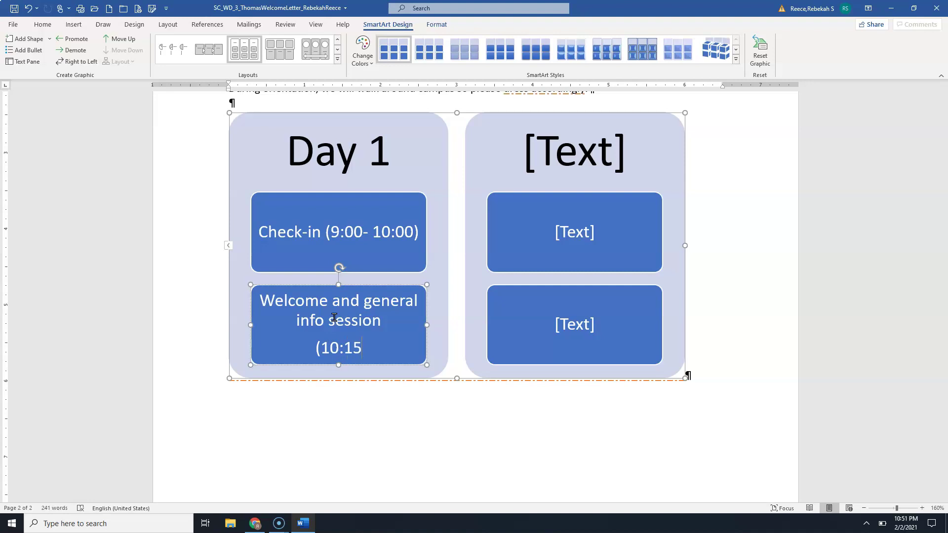
{"action": "type", "text": "-11"}
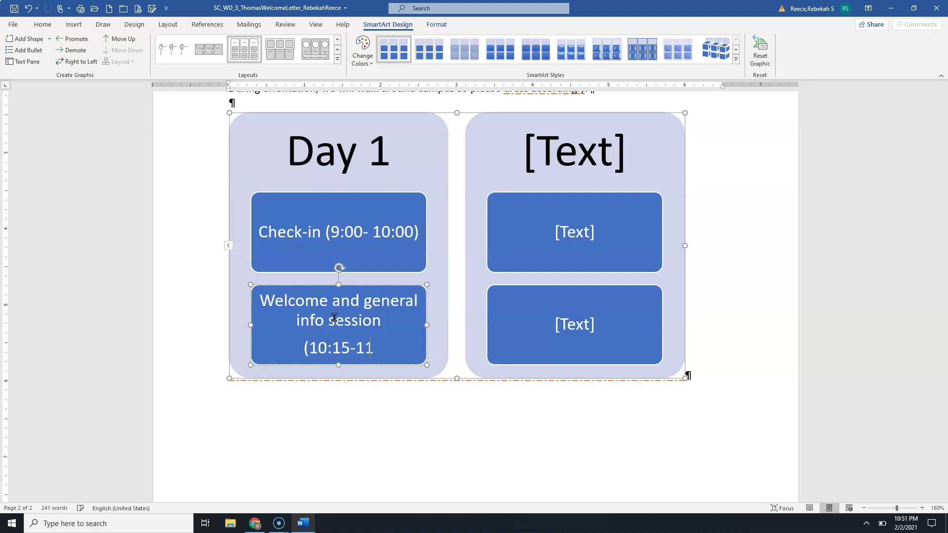
{"action": "type", "text": ":"}
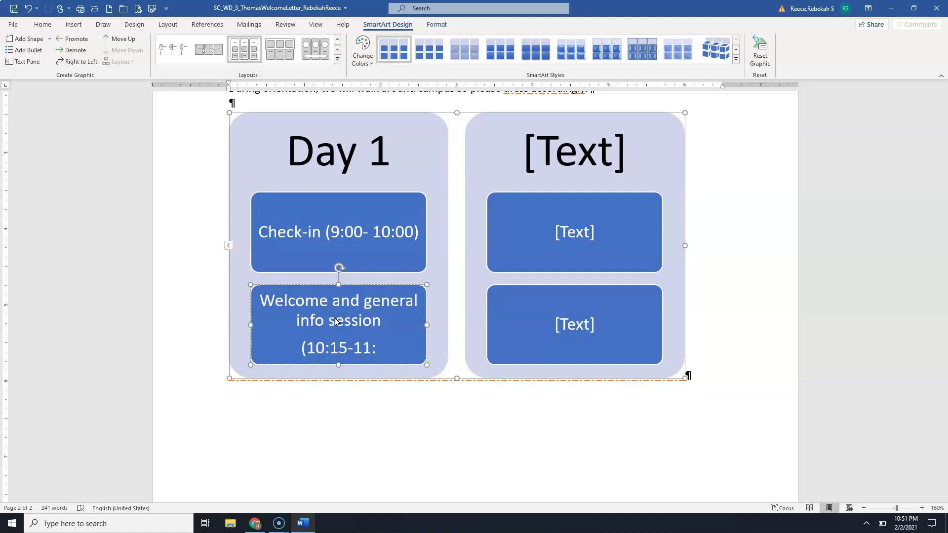
{"action": "type", "text": "45)"}
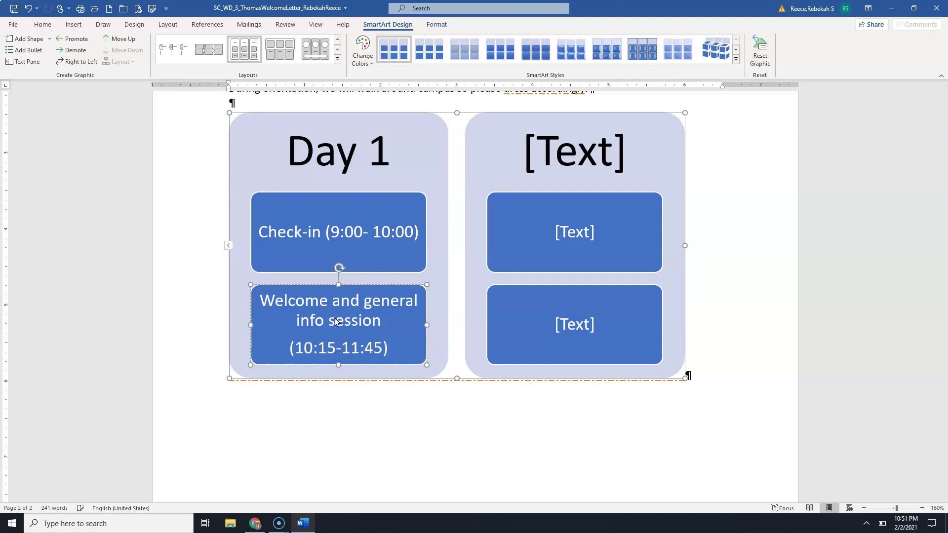
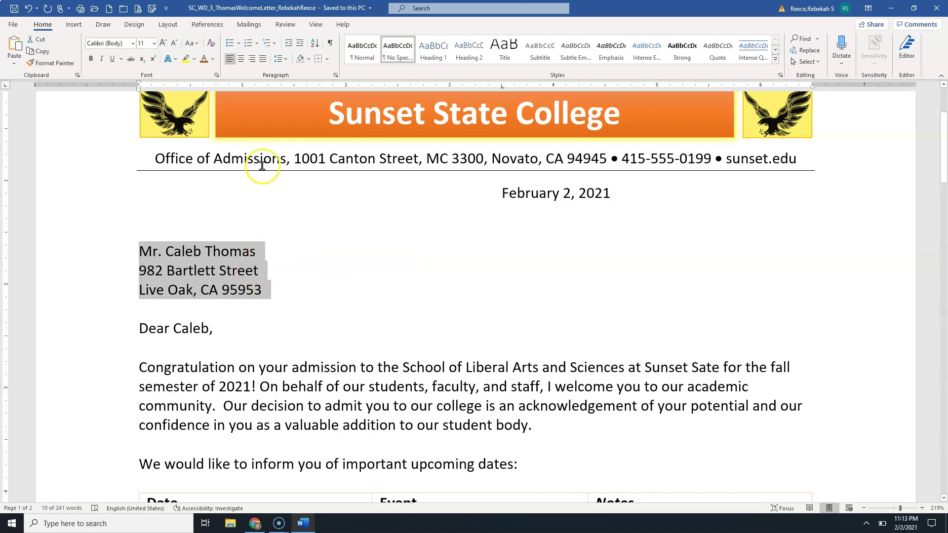
- Start an envelope using the selected recipient address for delivery and enter the college Office of Admissions' return address
{"action": "left_click", "coordinate": [253, 26]}
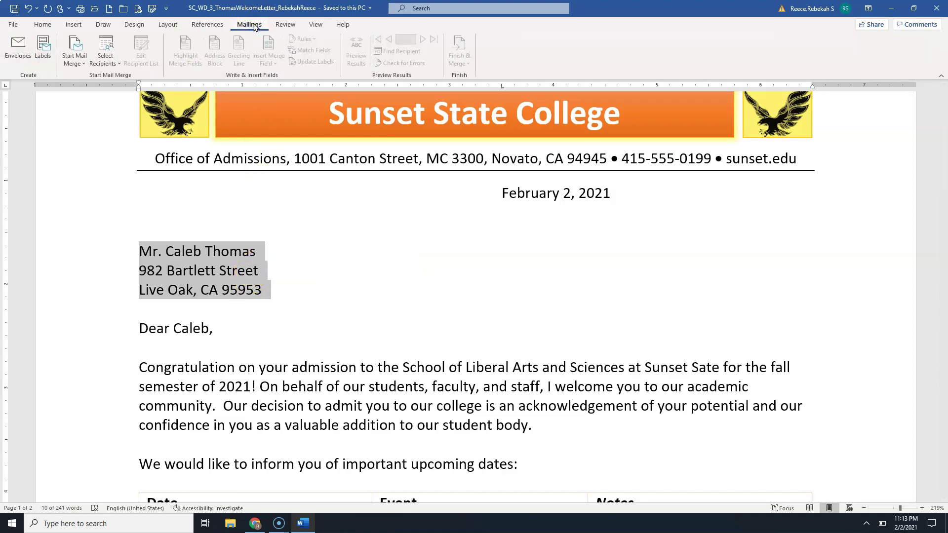
{"action": "left_click", "coordinate": [20, 46]}
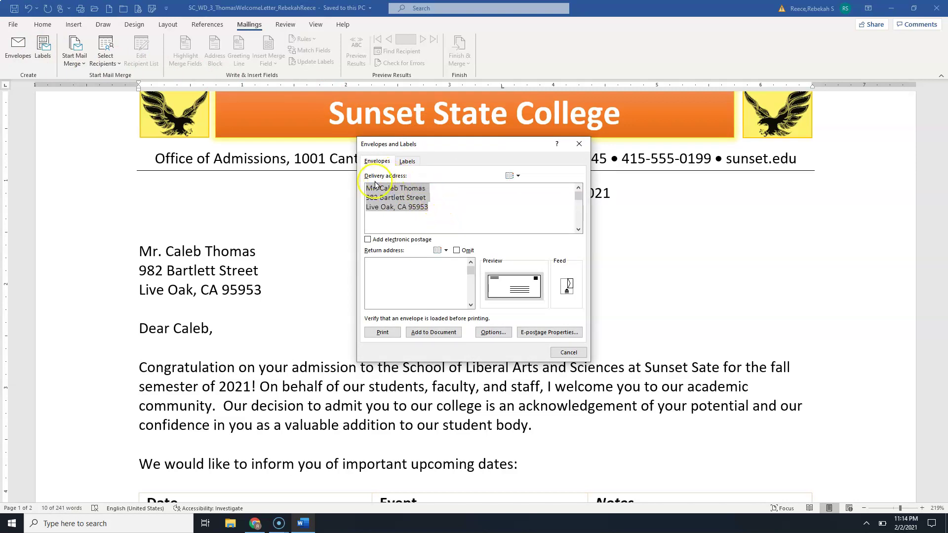
{"action": "left_click", "coordinate": [390, 271]}
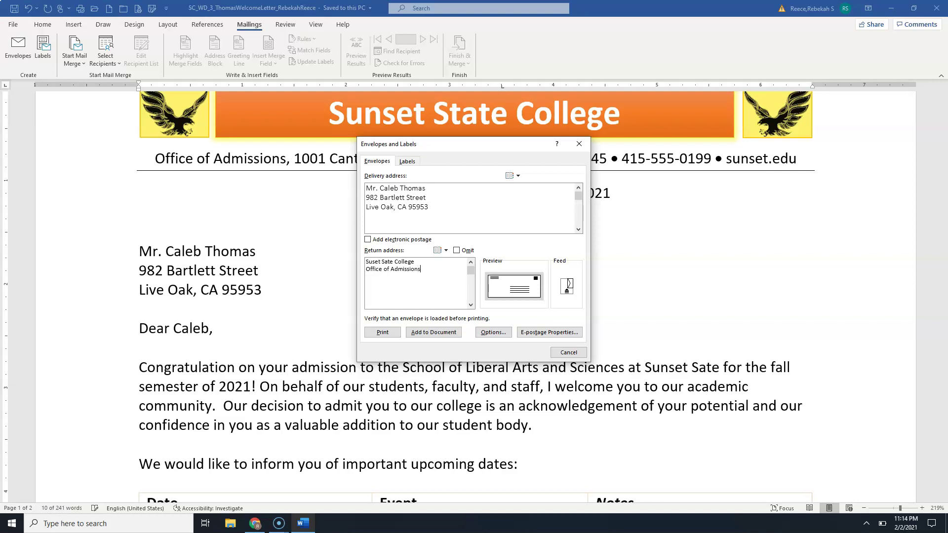
{"action": "left_click_drag", "start_coordinate": [474, 144], "coordinate": [460, 186]}
{"action": "left_click", "coordinate": [416, 307]}
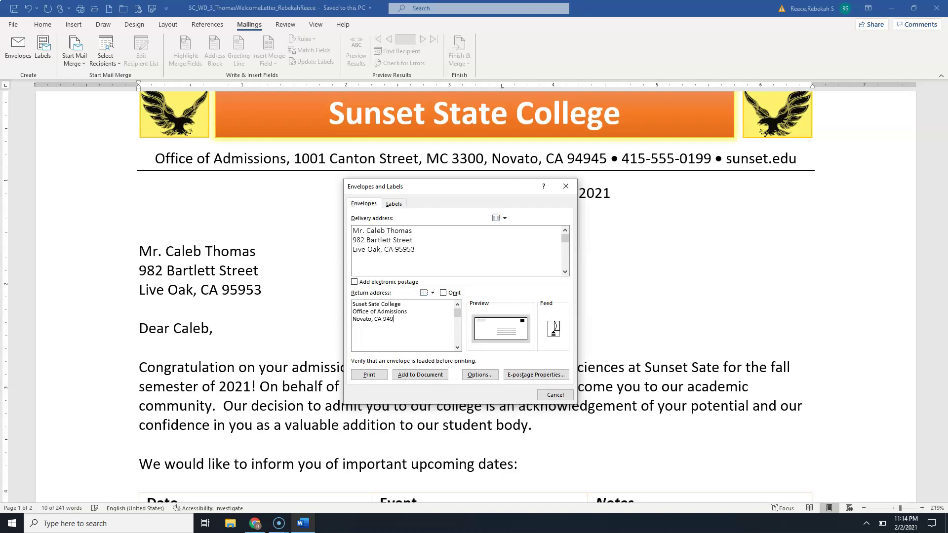
{"action": "left_click", "coordinate": [416, 315]}
- Add the envelope to the document without saving the return address as the default
{"action": "left_click", "coordinate": [427, 378]}
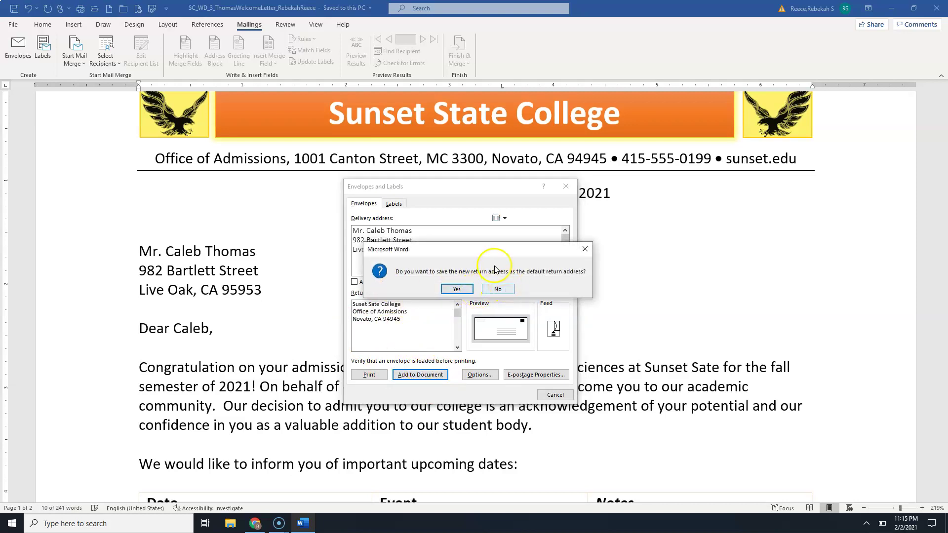
{"action": "left_click_drag", "start_coordinate": [491, 255], "coordinate": [520, 193]}
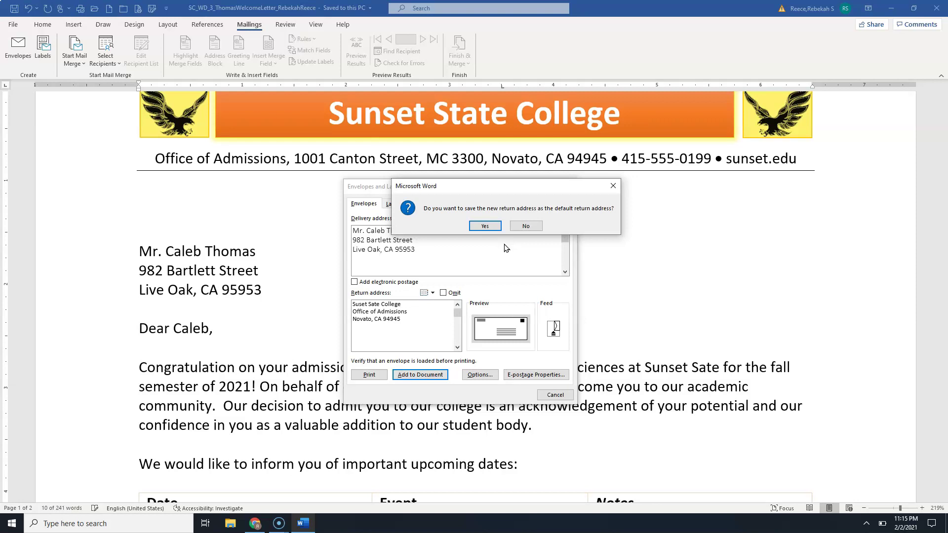
{"action": "left_click", "coordinate": [531, 226]}
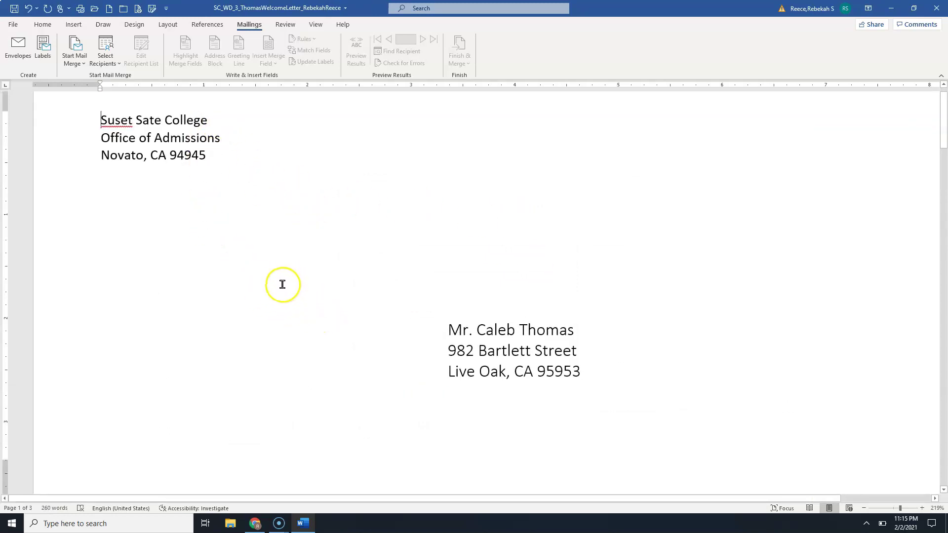
- Correct "Suset" to "Sunset" in the college name of the envelope's return address
{"action": "left_click", "coordinate": [116, 120]}
{"action": "type", "text": "n"}
{"action": "left_click", "coordinate": [143, 124]}
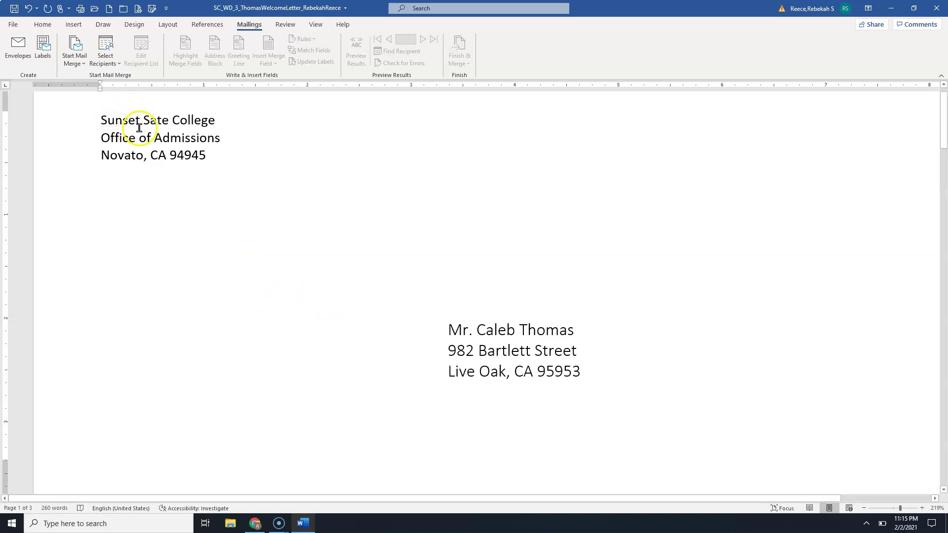
- Review the added envelope page together with the letter and the orientation schedule page at 100% zoom
{"action": "scroll", "coordinate": [160, 136], "scroll_direction": "down", "scroll_amount": 1}
{"action": "scroll", "coordinate": [157, 134], "scroll_direction": "down", "scroll_amount": 2}
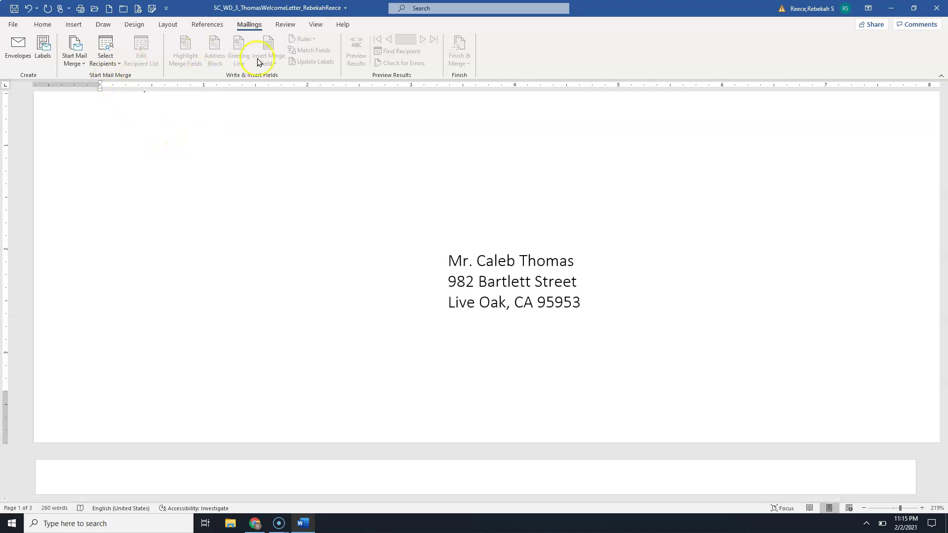
{"action": "left_click", "coordinate": [864, 508]}
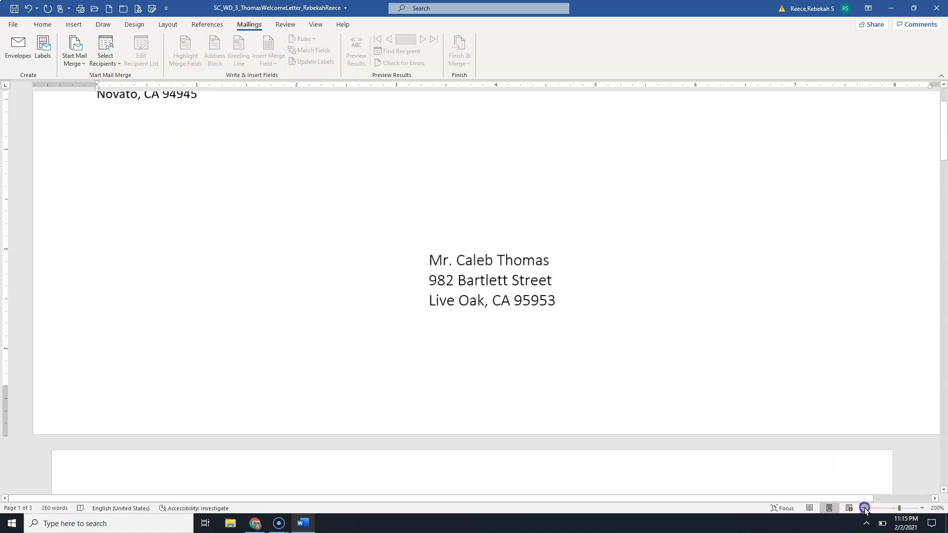
{"action": "left_click", "coordinate": [864, 507]}
{"action": "left_click", "coordinate": [864, 508]}
{"action": "left_click", "coordinate": [863, 507]}
{"action": "left_click", "coordinate": [863, 508]}
{"action": "left_click", "coordinate": [863, 508]}
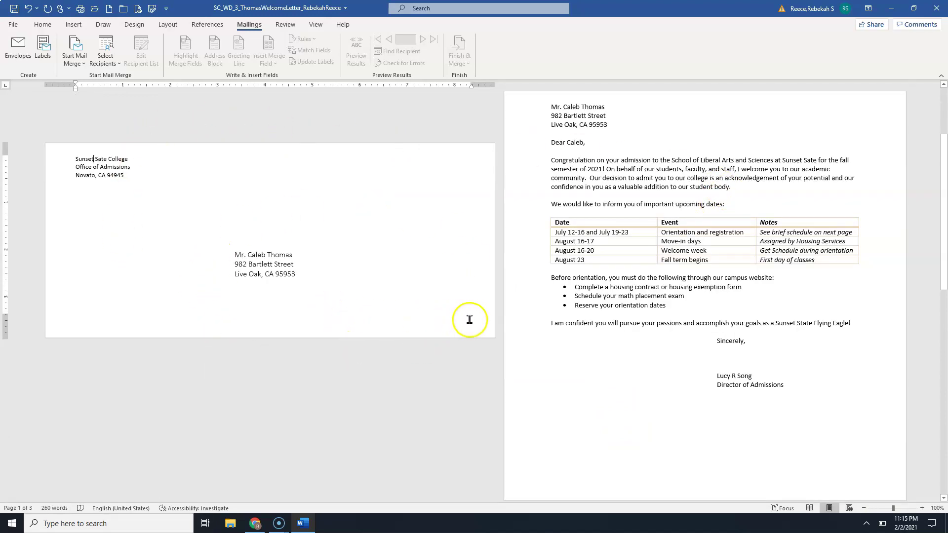
{"action": "scroll", "coordinate": [702, 243], "scroll_direction": "up", "scroll_amount": 5}
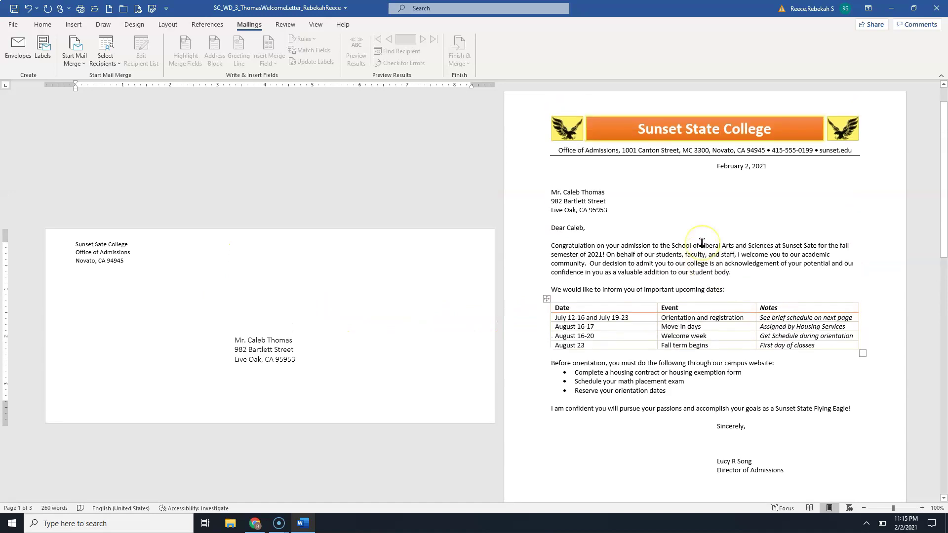
{"action": "scroll", "coordinate": [702, 242], "scroll_direction": "down", "scroll_amount": 4}
{"action": "scroll", "coordinate": [592, 410], "scroll_direction": "down", "scroll_amount": 15}
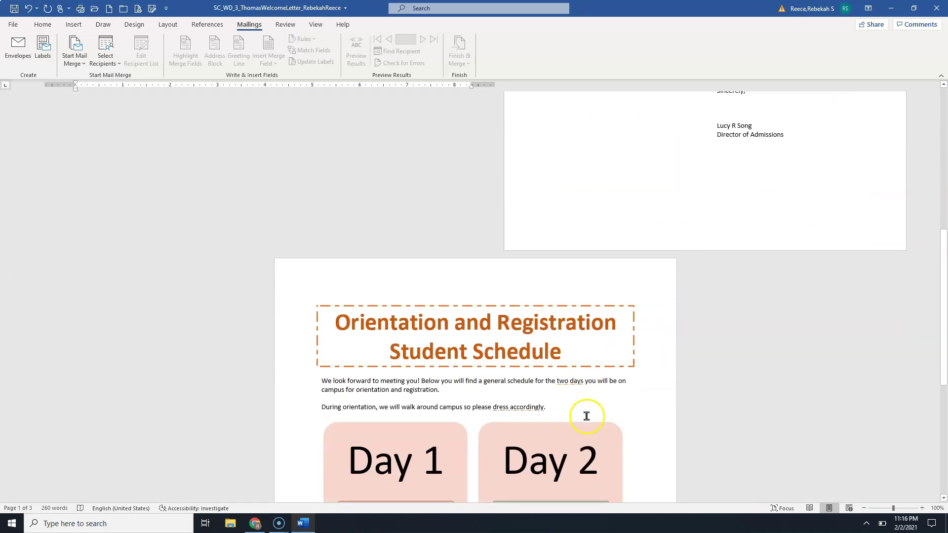
{"action": "scroll", "coordinate": [586, 417], "scroll_direction": "up", "scroll_amount": 15}
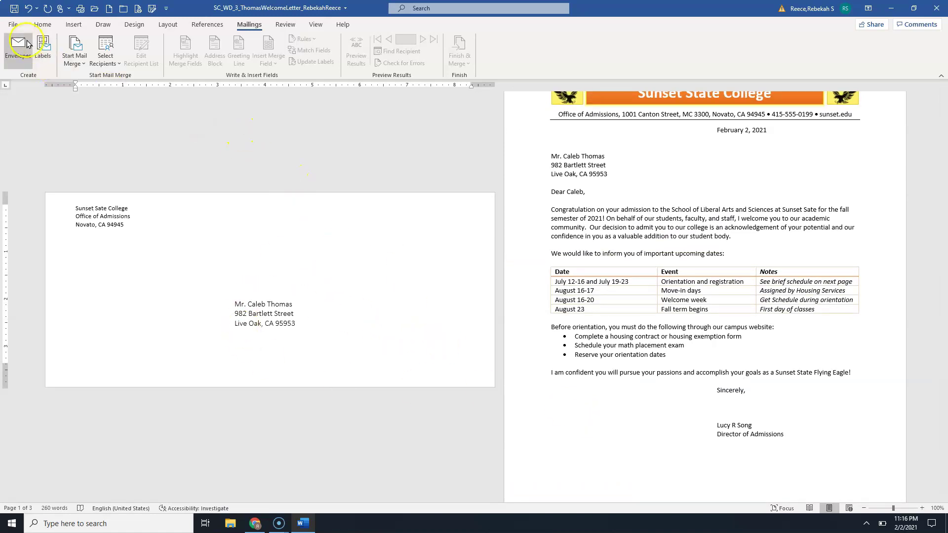
- Limit the print range to page 1, the envelope, and return to the document without printing
{"action": "left_click", "coordinate": [13, 24]}
{"action": "left_click", "coordinate": [32, 185]}
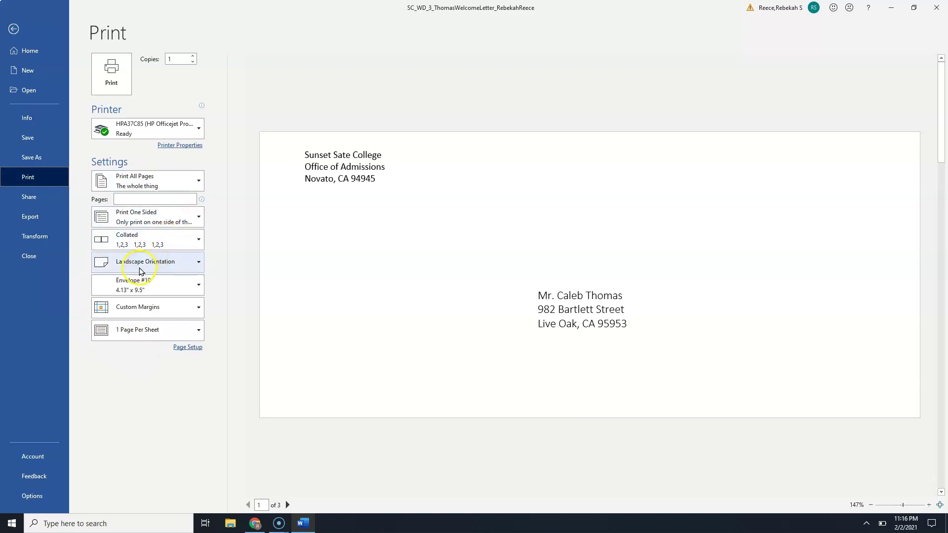
{"action": "left_click", "coordinate": [147, 198]}
{"action": "type", "text": "1"}
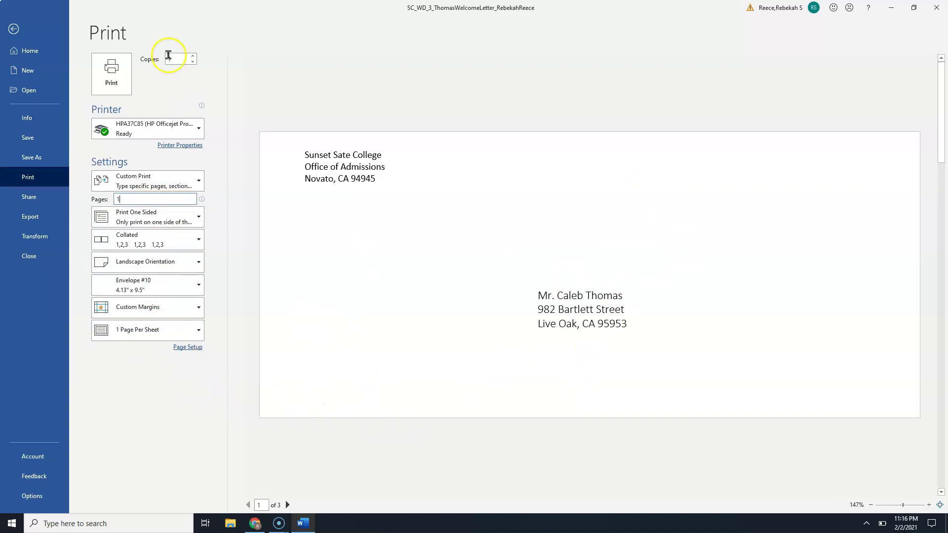
{"action": "left_click", "coordinate": [167, 90]}
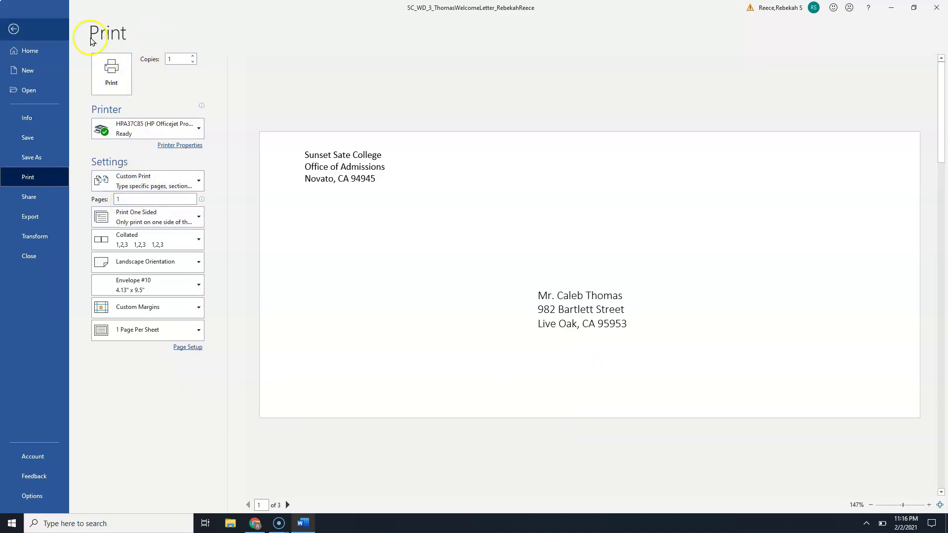
{"action": "left_click", "coordinate": [14, 30]}
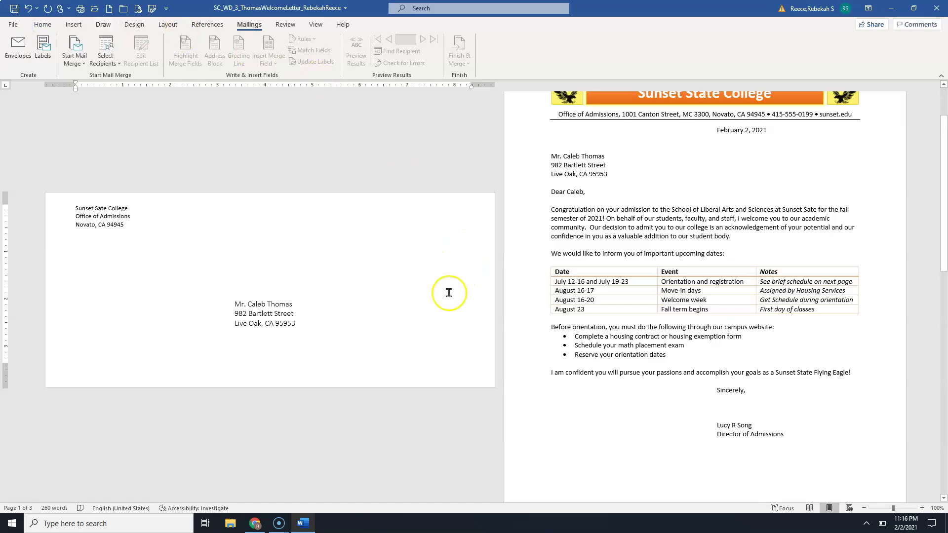
- Open the label settings for the recipient's address in Envelopes and Labels
{"action": "scroll", "coordinate": [553, 328], "scroll_direction": "down", "scroll_amount": 2}
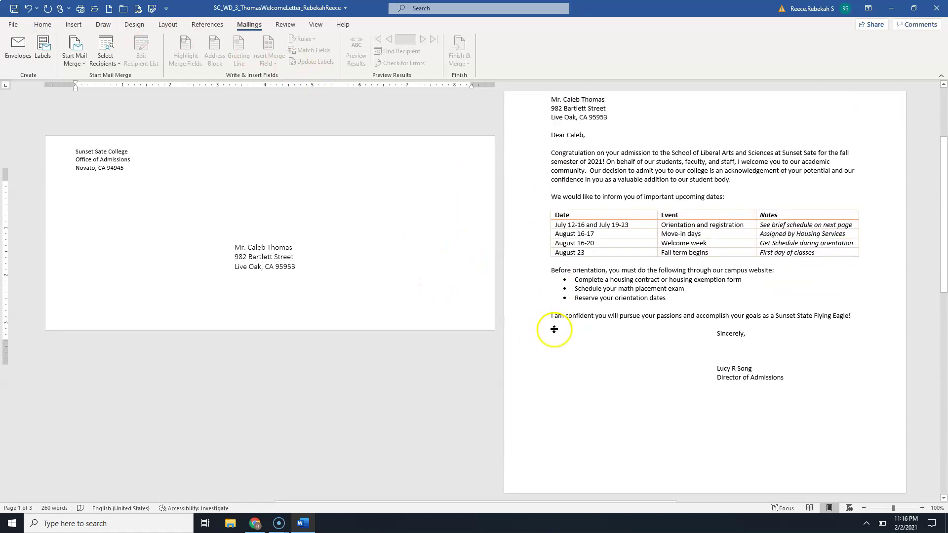
{"action": "scroll", "coordinate": [554, 329], "scroll_direction": "down", "scroll_amount": 1}
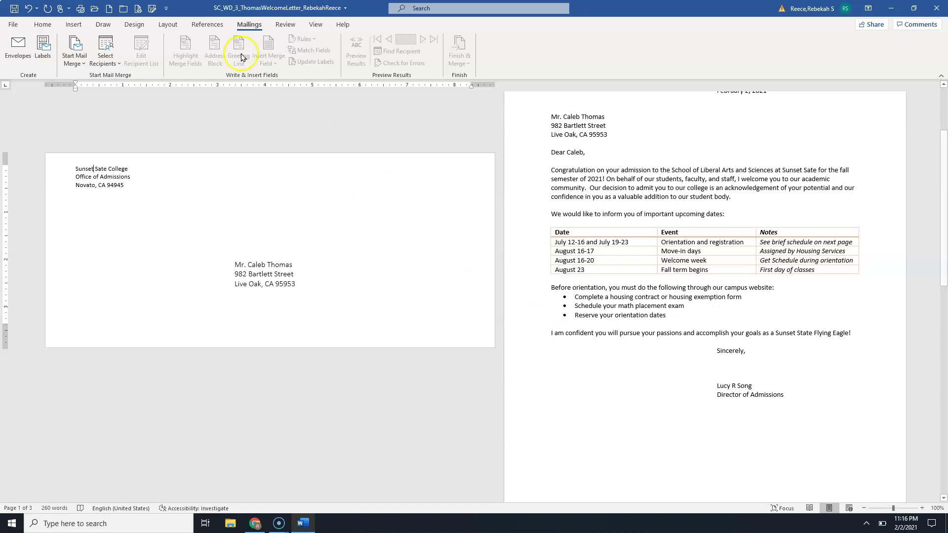
{"action": "left_click", "coordinate": [249, 30]}
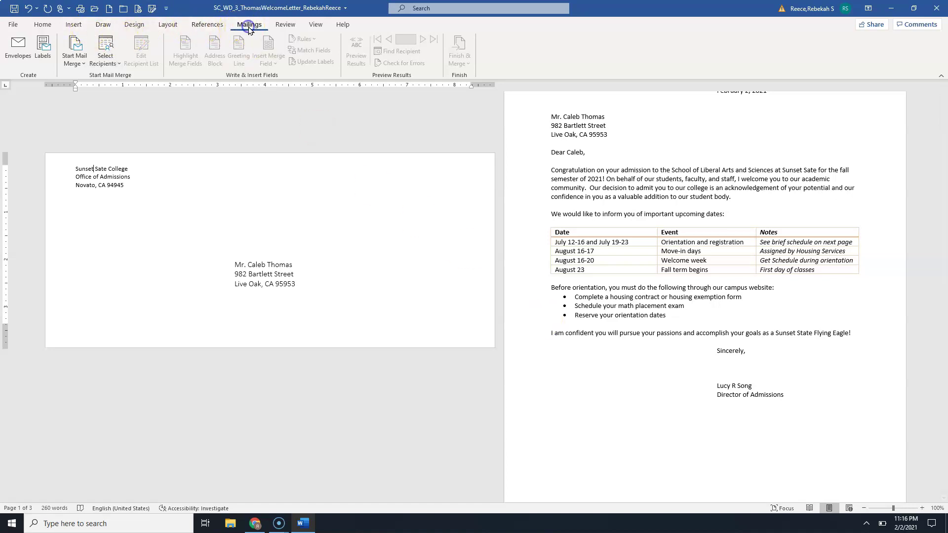
{"action": "left_click", "coordinate": [249, 29]}
{"action": "left_click", "coordinate": [249, 29]}
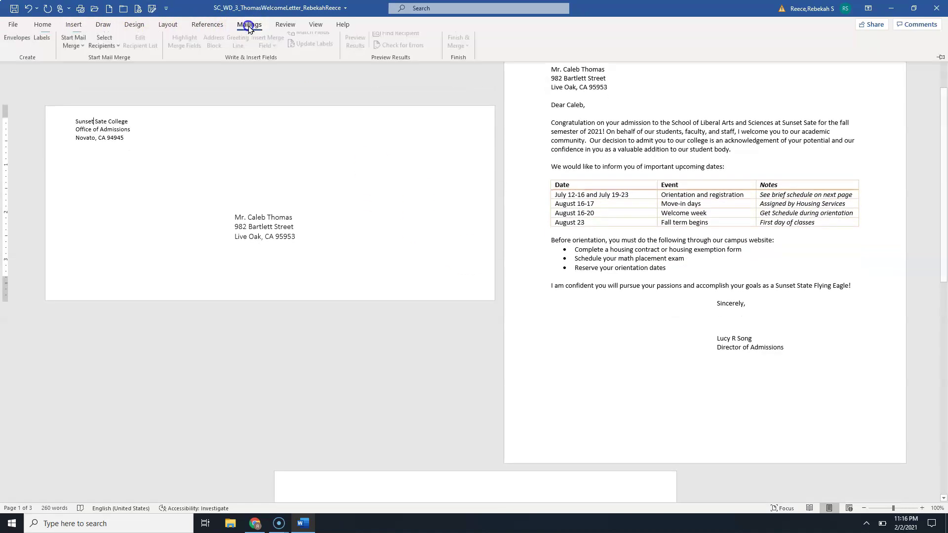
{"action": "left_click", "coordinate": [30, 60]}
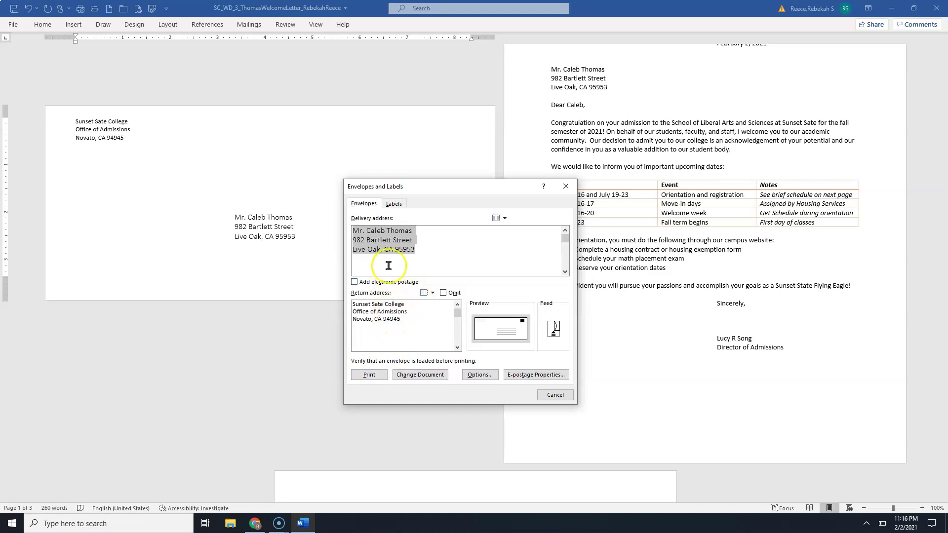
{"action": "left_click", "coordinate": [394, 205]}
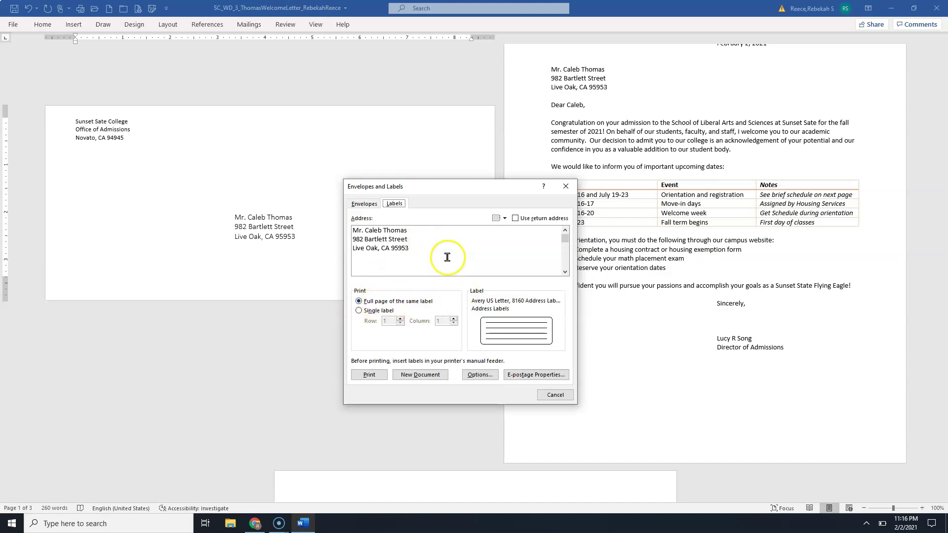
- Try the return address and single label options for the mailing label, then leave Envelopes and Labels without printing
{"action": "left_click", "coordinate": [515, 218]}
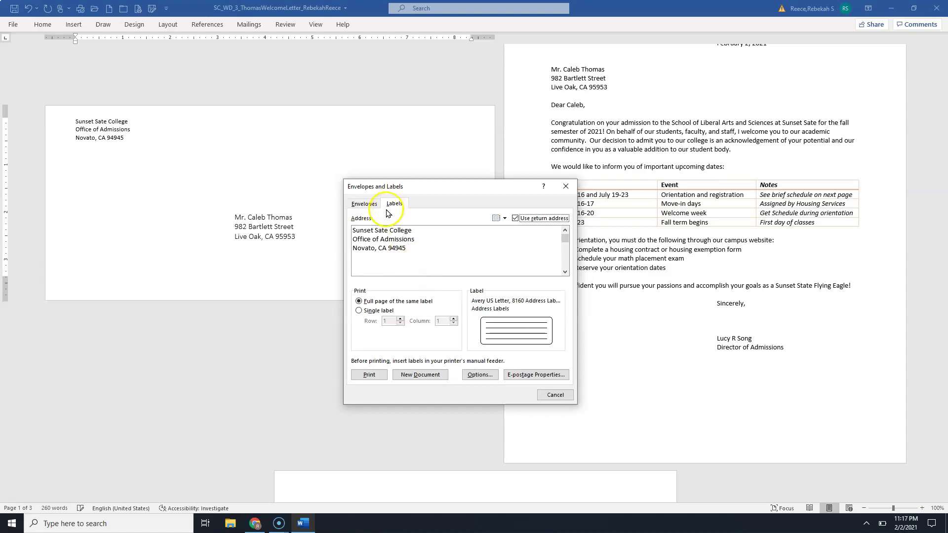
{"action": "left_click", "coordinate": [516, 218]}
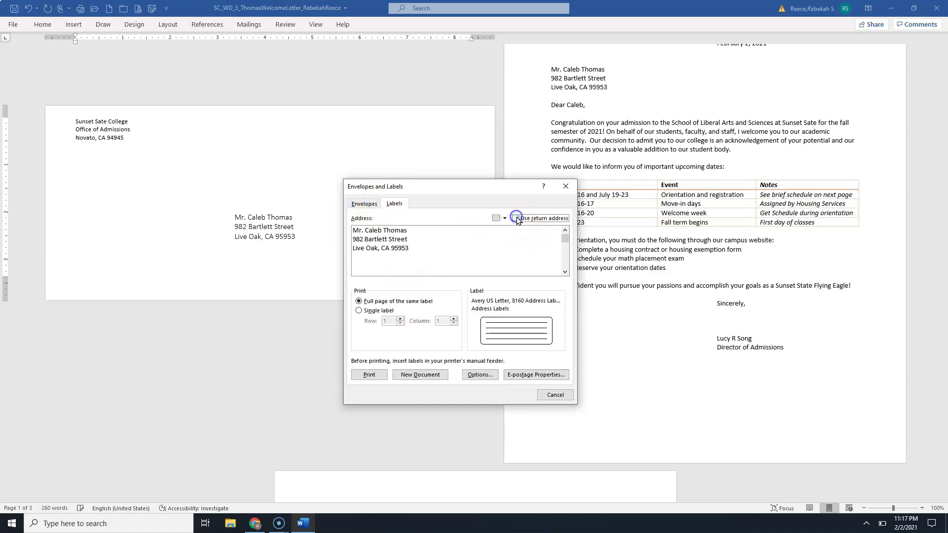
{"action": "left_click", "coordinate": [360, 311]}
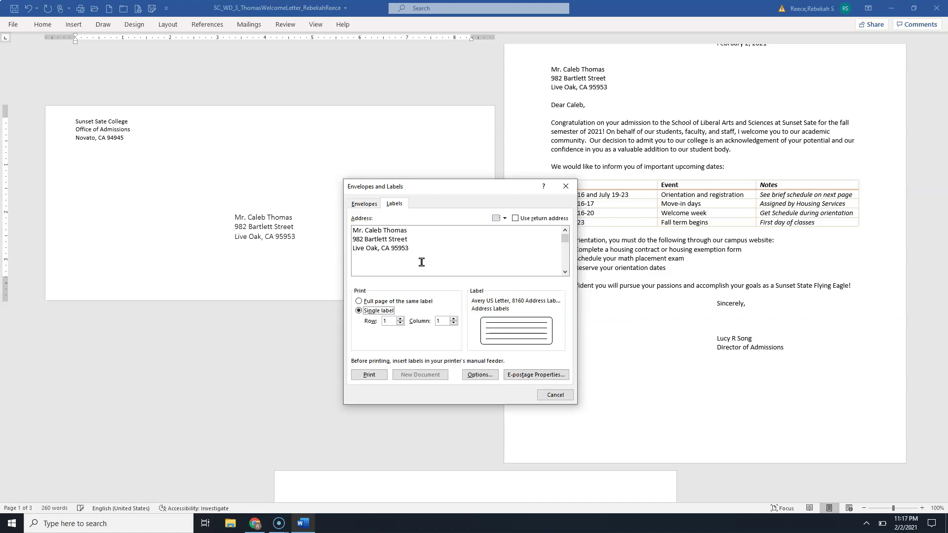
{"action": "left_click", "coordinate": [555, 395]}
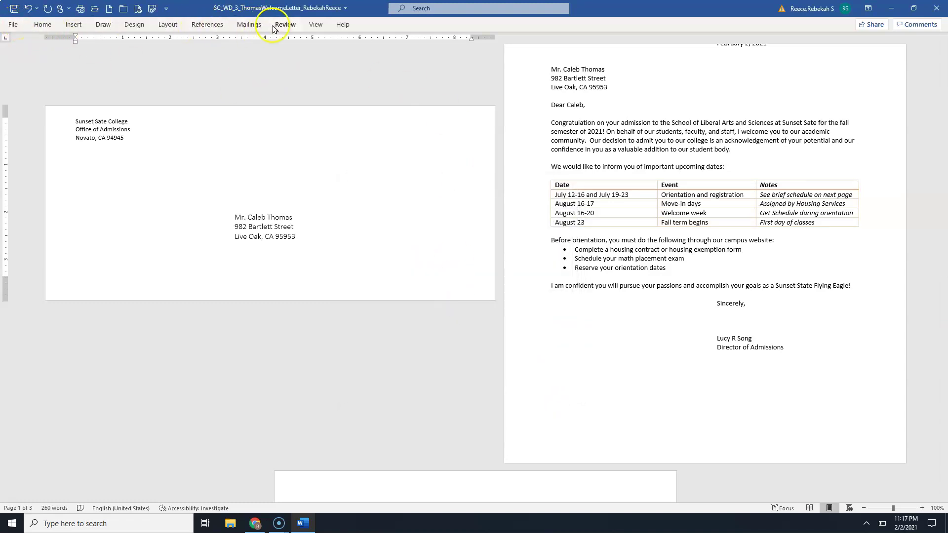
- Display the document in One Page zoom and review the welcome letter through to the orientation schedule page
{"action": "left_click", "coordinate": [316, 25]}
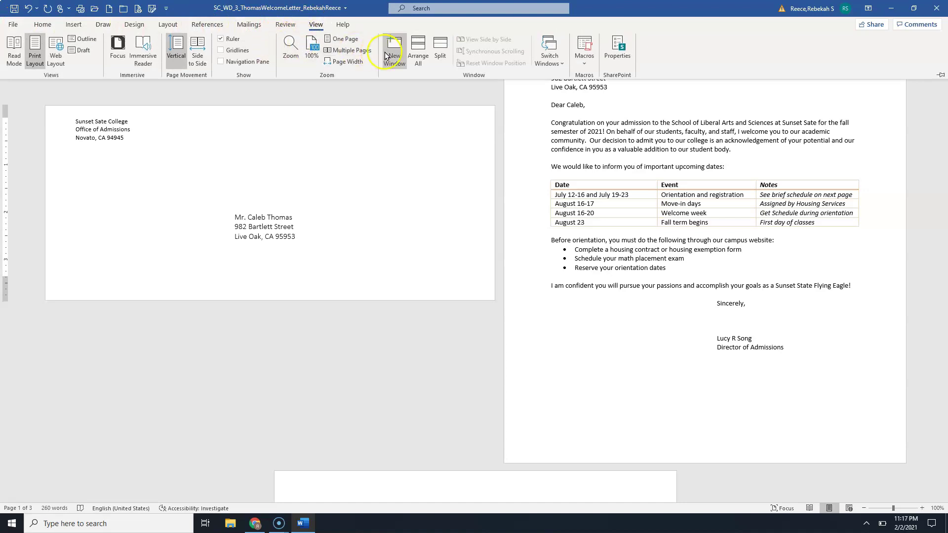
{"action": "left_click", "coordinate": [343, 39]}
{"action": "scroll", "coordinate": [380, 163], "scroll_direction": "down", "scroll_amount": 10}
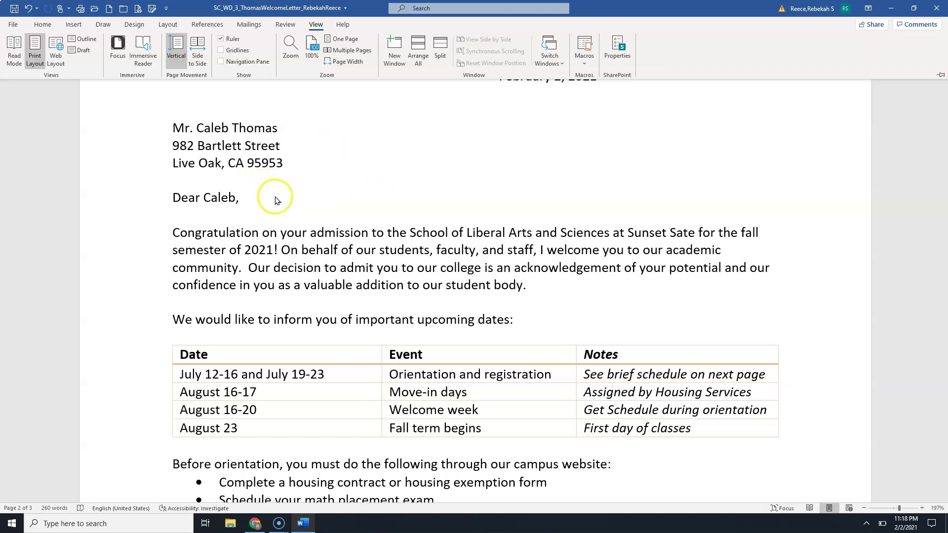
{"action": "scroll", "coordinate": [277, 197], "scroll_direction": "down", "scroll_amount": 8}
{"action": "scroll", "coordinate": [278, 198], "scroll_direction": "down", "scroll_amount": 3}
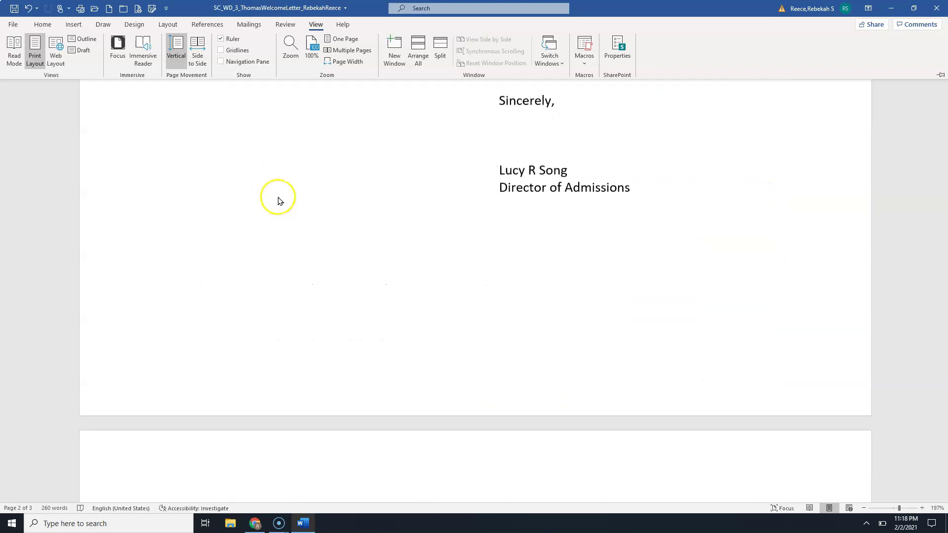
{"action": "scroll", "coordinate": [277, 198], "scroll_direction": "down", "scroll_amount": 9}
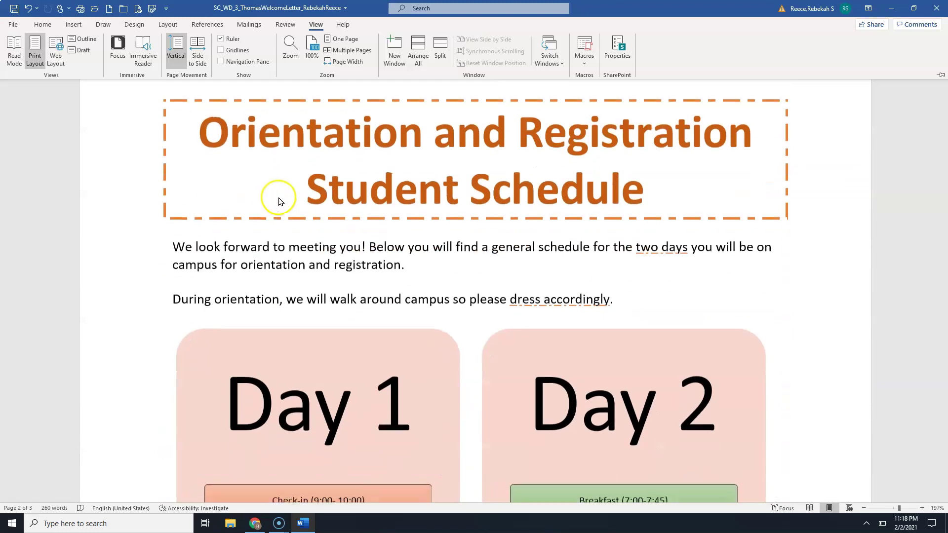